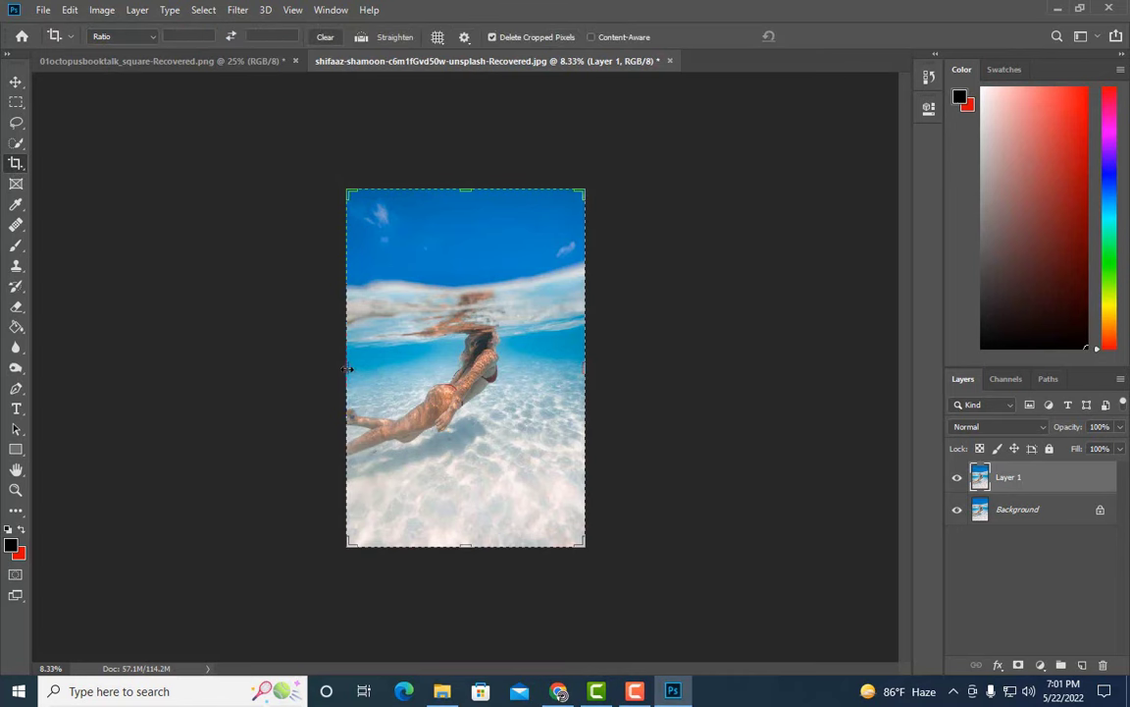
# - Widen the canvas leftward and copy a strip of the photo's left edge onto a new layer
pyautogui.moveTo(347, 368); pyautogui.dragTo(244, 355)
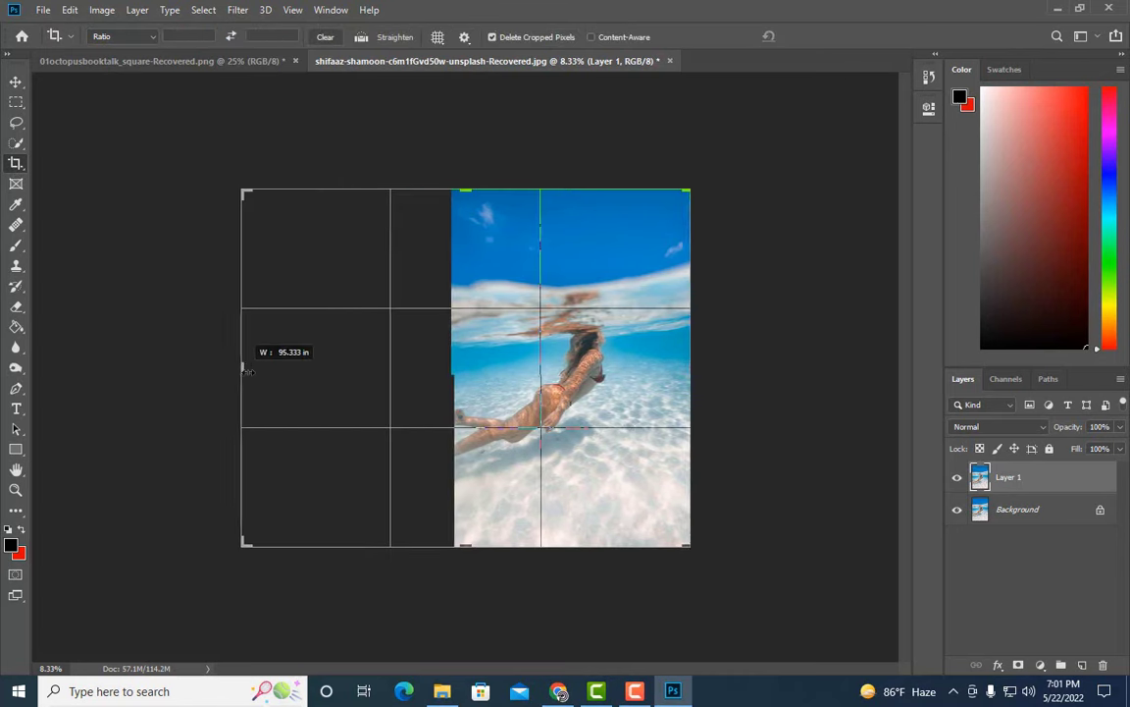
pyautogui.press('Return')
pyautogui.click(18, 105)
pyautogui.moveTo(250, 187); pyautogui.dragTo(520, 614)
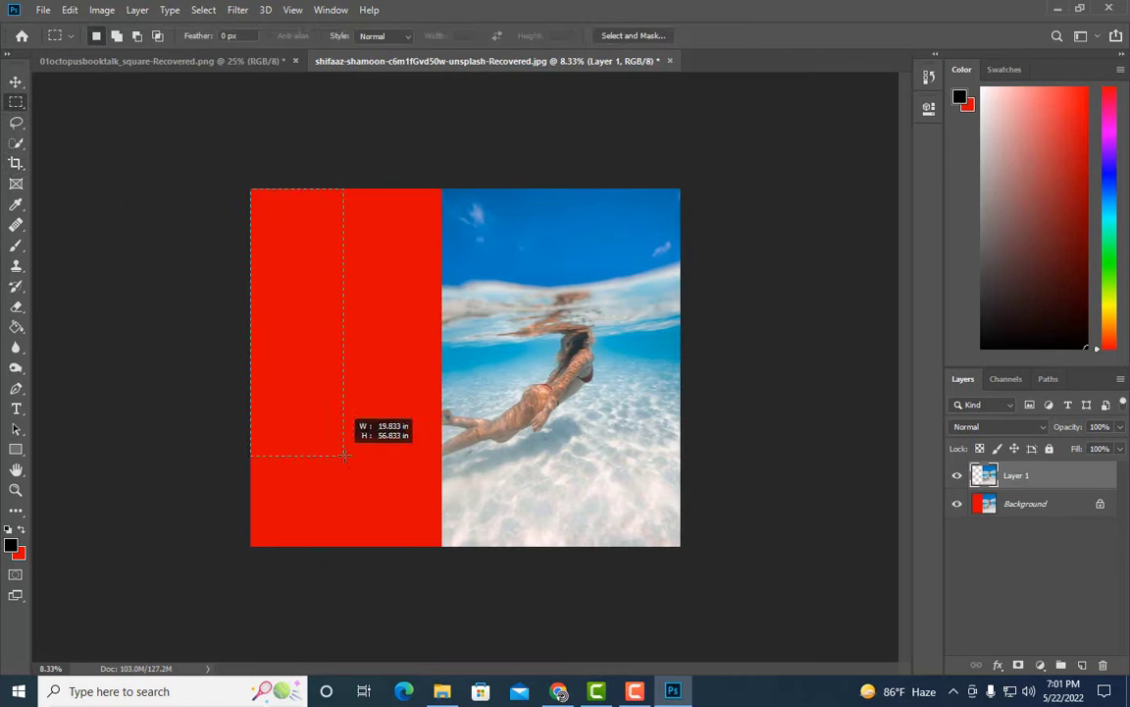
pyautogui.hotkey('ctrl', 'j')
# - Convert the strip to a Smart Object and stretch it left to 192% width over the red area
pyautogui.rightClick(1020, 475)
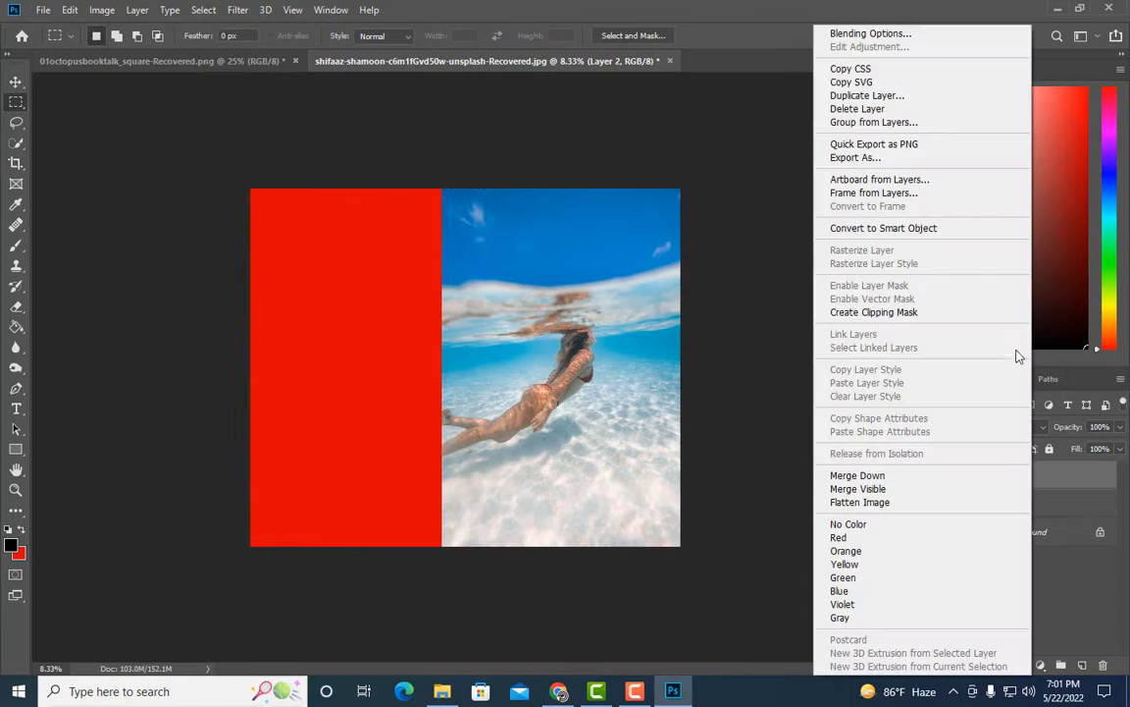
pyautogui.click(913, 227)
pyautogui.hotkey('ctrl', 't')
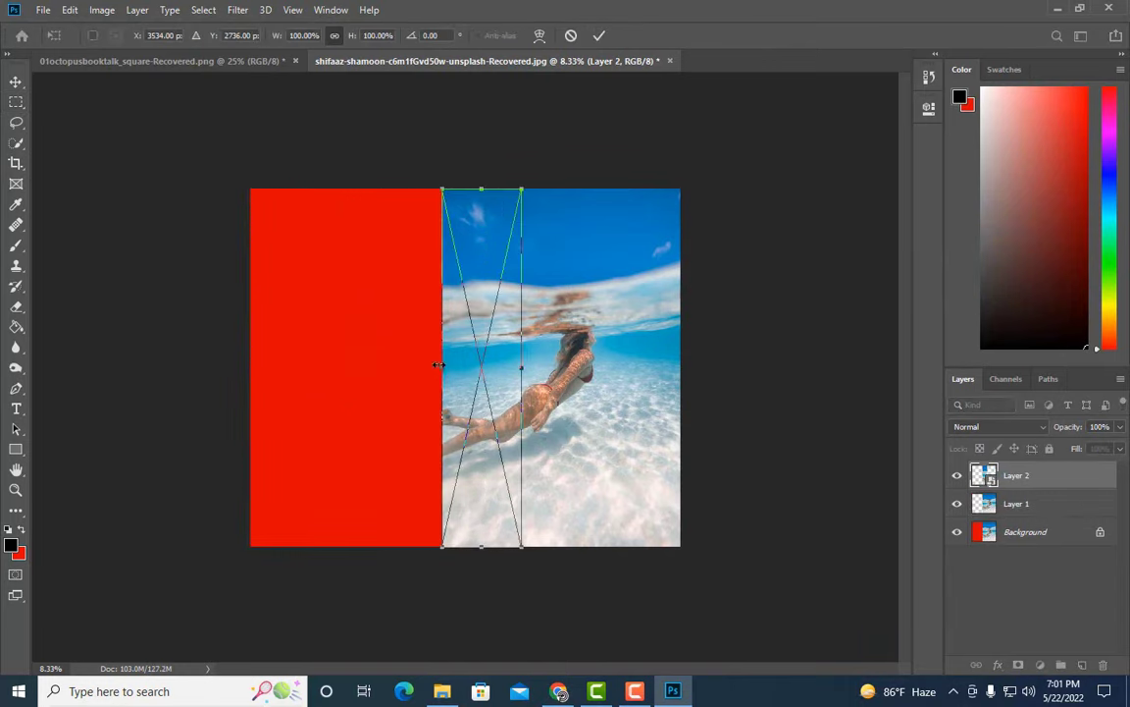
pyautogui.moveTo(439, 364); pyautogui.dragTo(371, 364)
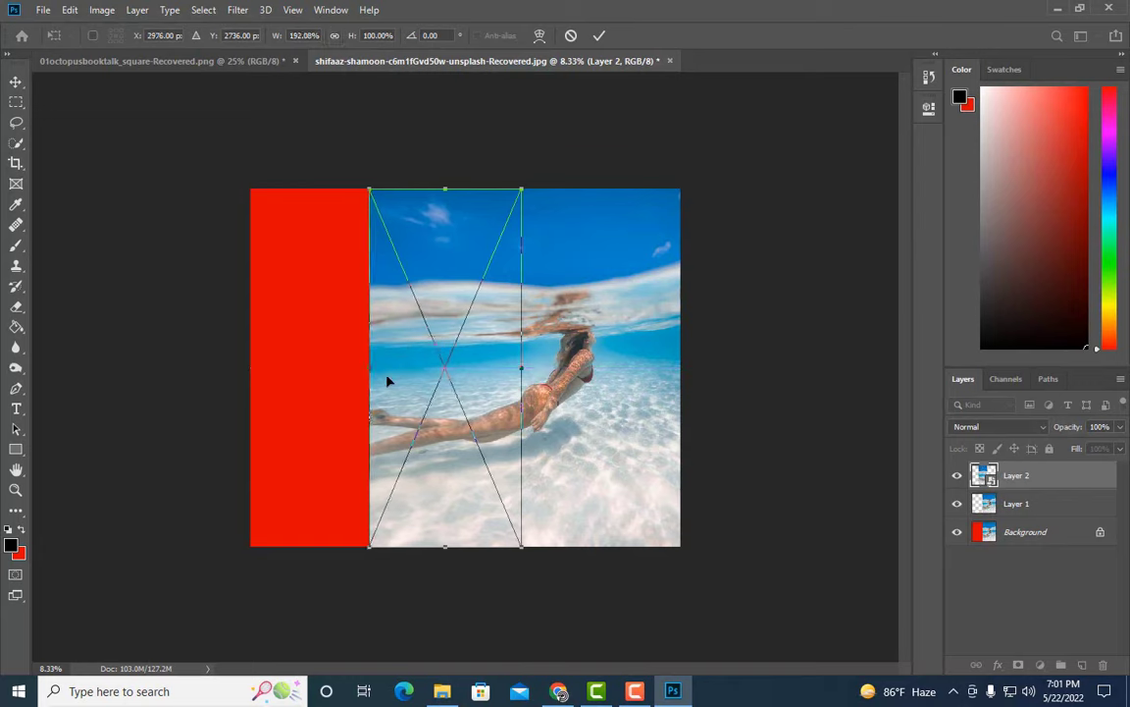
pyautogui.press('Return')
# - Delete Layer 1 and crop the image to the photo area, removing the red strip
pyautogui.rightClick(1017, 504)
pyautogui.click(982, 103)
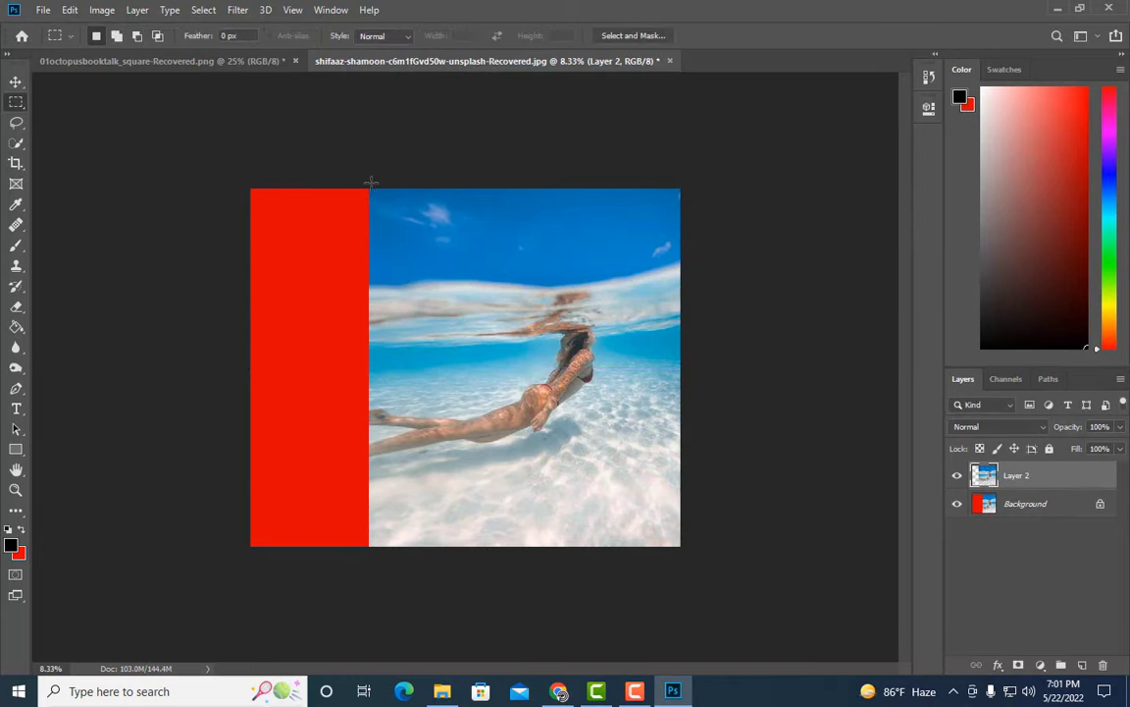
pyautogui.moveTo(371, 181); pyautogui.dragTo(707, 550)
pyautogui.click(102, 10)
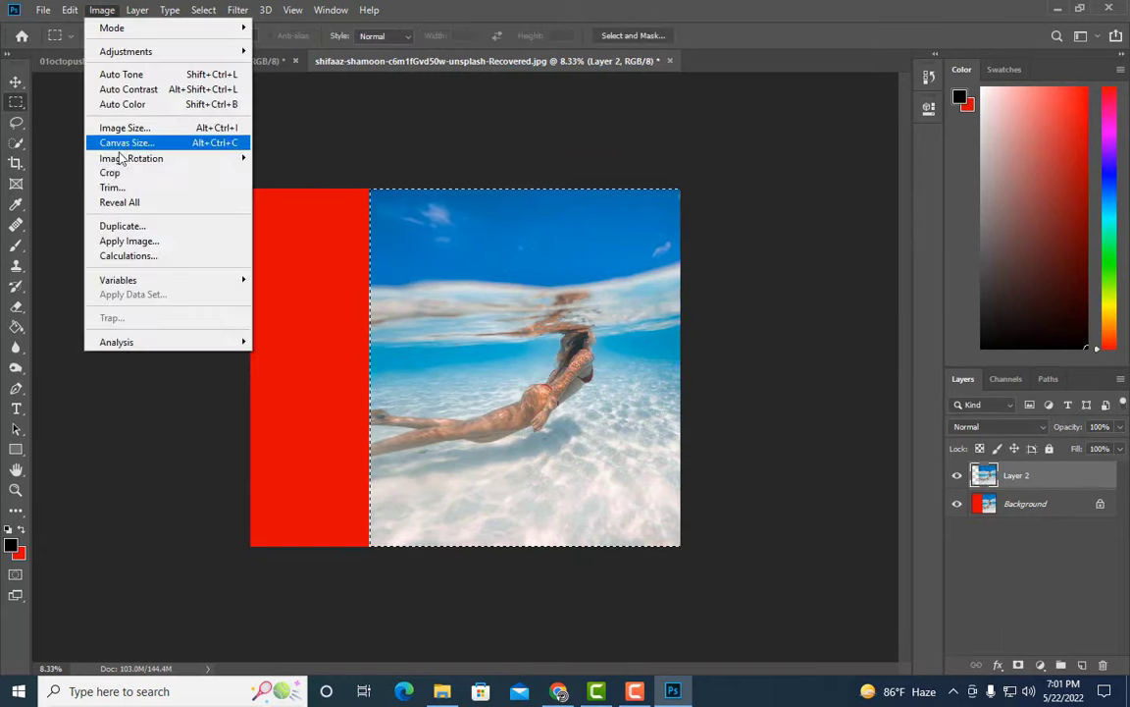
pyautogui.click(110, 172)
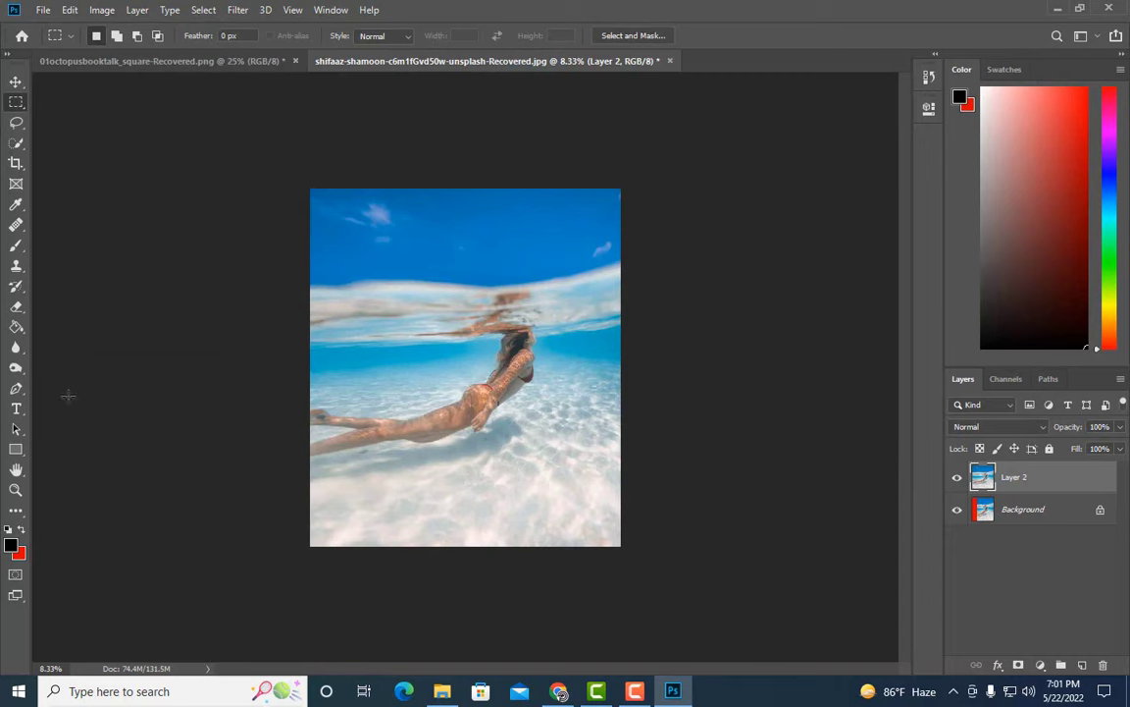
pyautogui.click(16, 488)
# - Duplicate the photo layer and set up an enlarged Clone Stamp brush on the swimmer
pyautogui.moveTo(345, 308); pyautogui.dragTo(550, 542)
pyautogui.hotkey('ctrl', 'j')
pyautogui.click(462, 379)
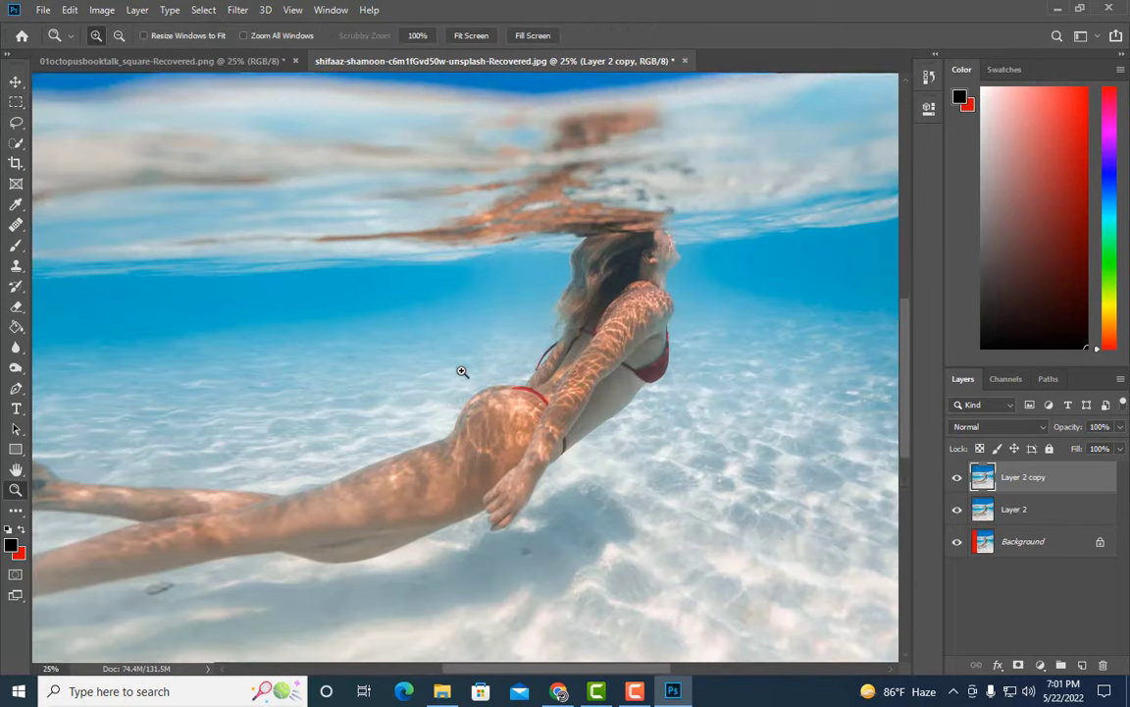
pyautogui.scroll(-1, 462, 372)
pyautogui.press('s')
pyautogui.press(']')
pyautogui.press(']')
pyautogui.press(']')
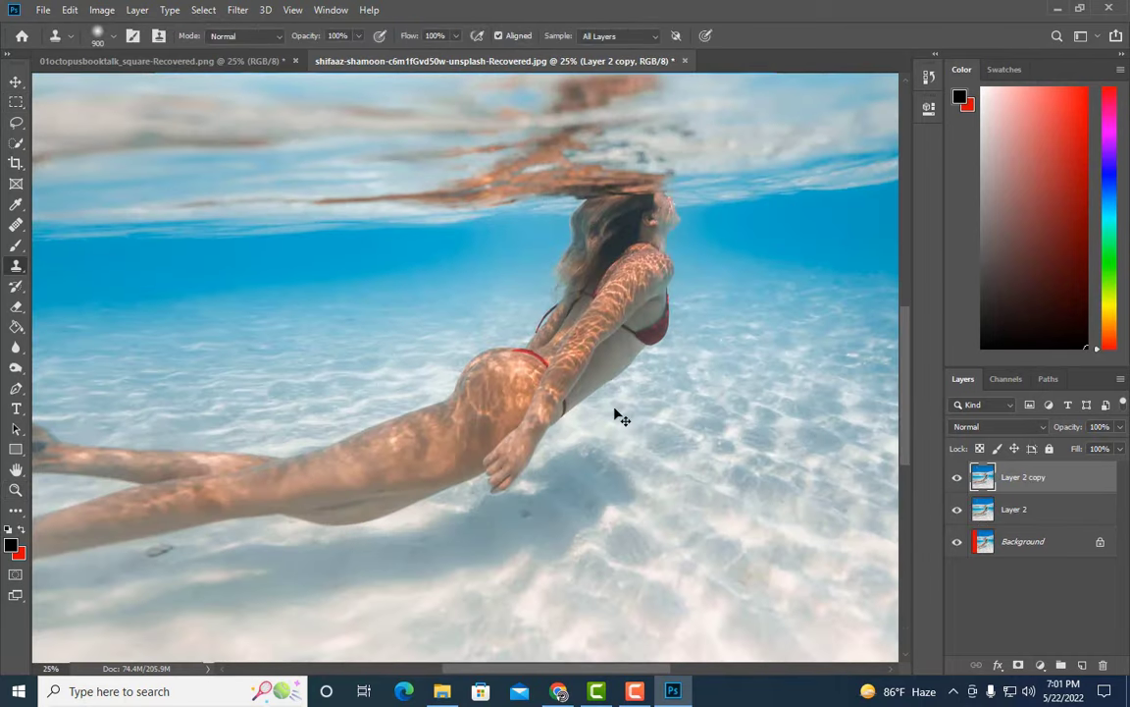
pyautogui.hotkey('ctrl', '-')
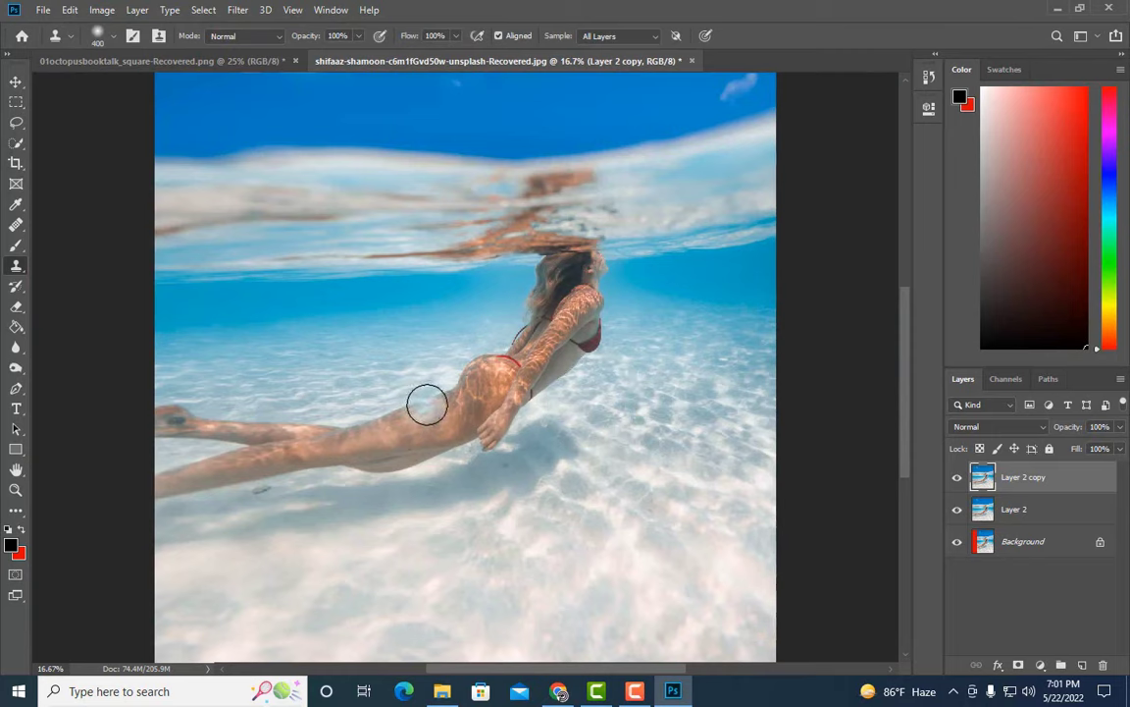
# - Clone water and sand over the lower leg and foot, undoing the last strokes
pyautogui.moveTo(389, 422)
pyautogui.mouseDown()
pyautogui.moveTo(184, 409)
pyautogui.moveTo(330, 438)
pyautogui.moveTo(222, 403)
pyautogui.moveTo(202, 416)
pyautogui.moveTo(211, 430)
pyautogui.mouseUp()
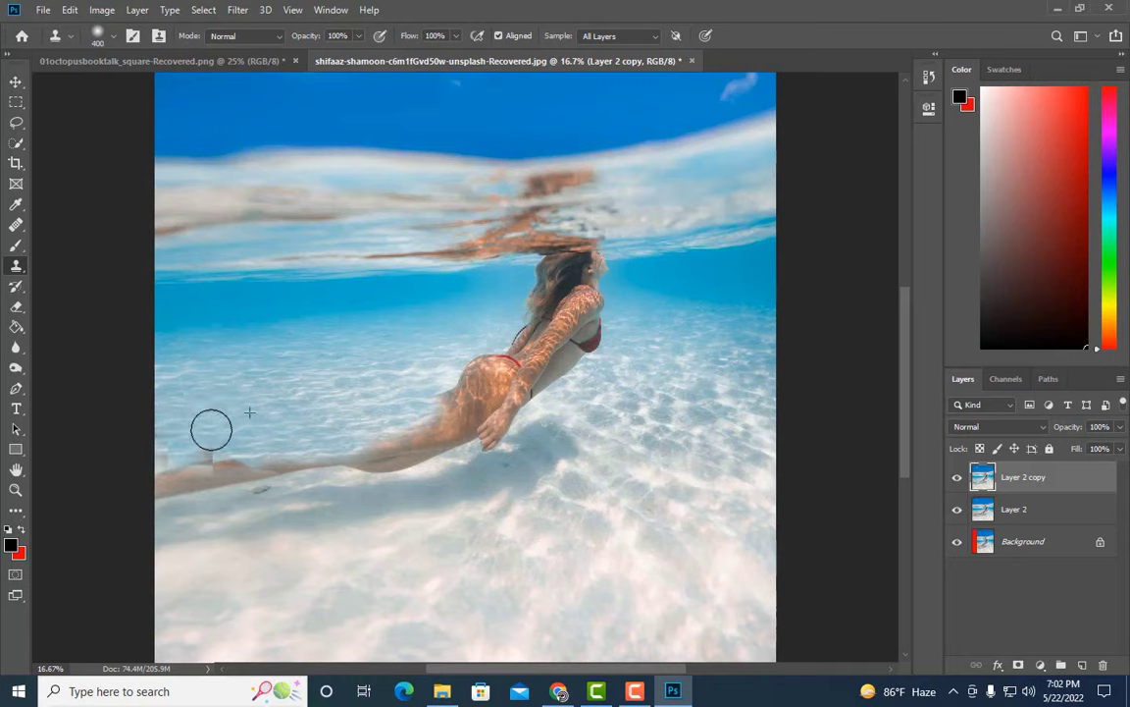
pyautogui.scroll(-2, 507, 507)
pyautogui.press(']')
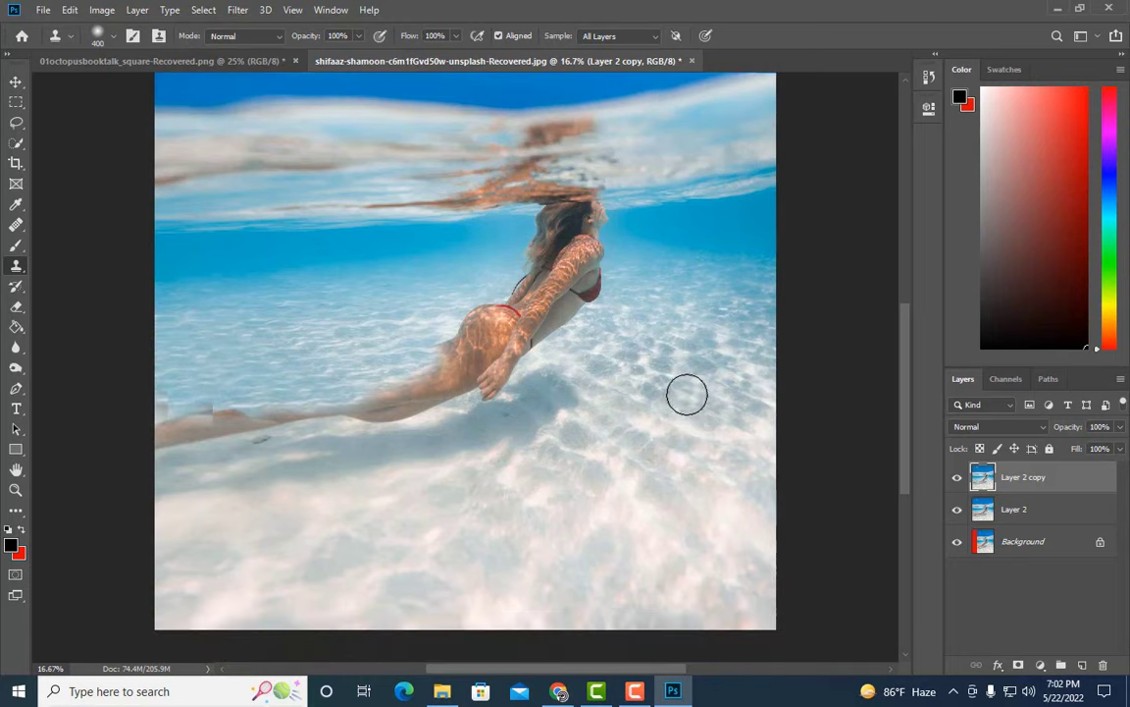
pyautogui.press(']')
pyautogui.press(']')
pyautogui.moveTo(364, 416)
pyautogui.mouseDown()
pyautogui.moveTo(416, 392)
pyautogui.moveTo(297, 421)
pyautogui.moveTo(184, 397)
pyautogui.mouseUp()
pyautogui.press('[')
pyautogui.press('[')
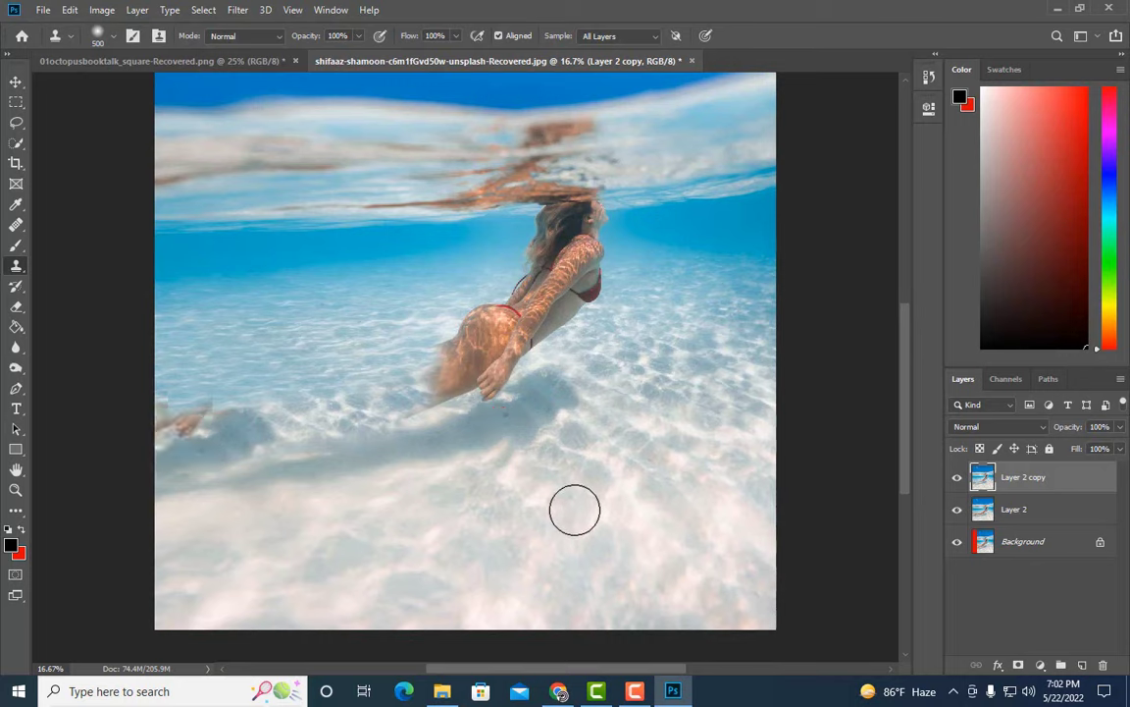
pyautogui.press('super+x')
pyautogui.press('Escape')
pyautogui.hotkey('ctrl', 'z')
pyautogui.hotkey('ctrl', 'z')
pyautogui.hotkey('ctrl', 'z')
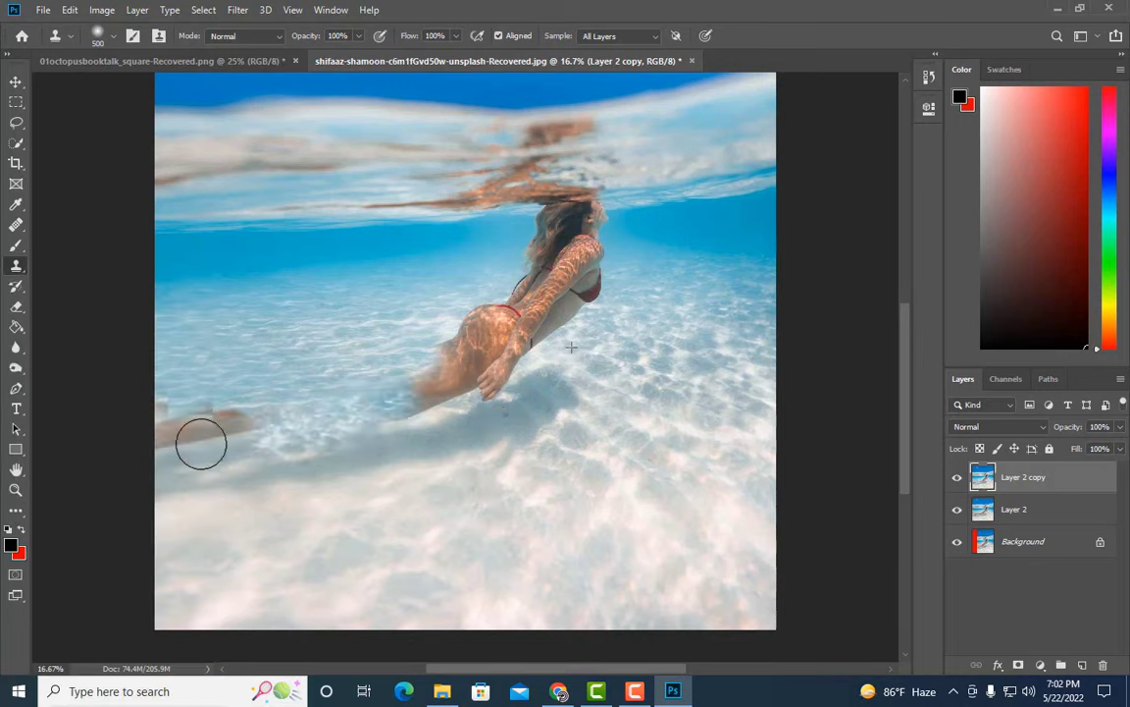
# - Clone water over the leg near the hips and the left leg from a new sample point
pyautogui.moveTo(373, 349)
pyautogui.mouseDown()
pyautogui.moveTo(403, 390)
pyautogui.moveTo(416, 389)
pyautogui.mouseUp()
pyautogui.keyDown('alt'); pyautogui.click(361, 328); pyautogui.keyUp('alt')
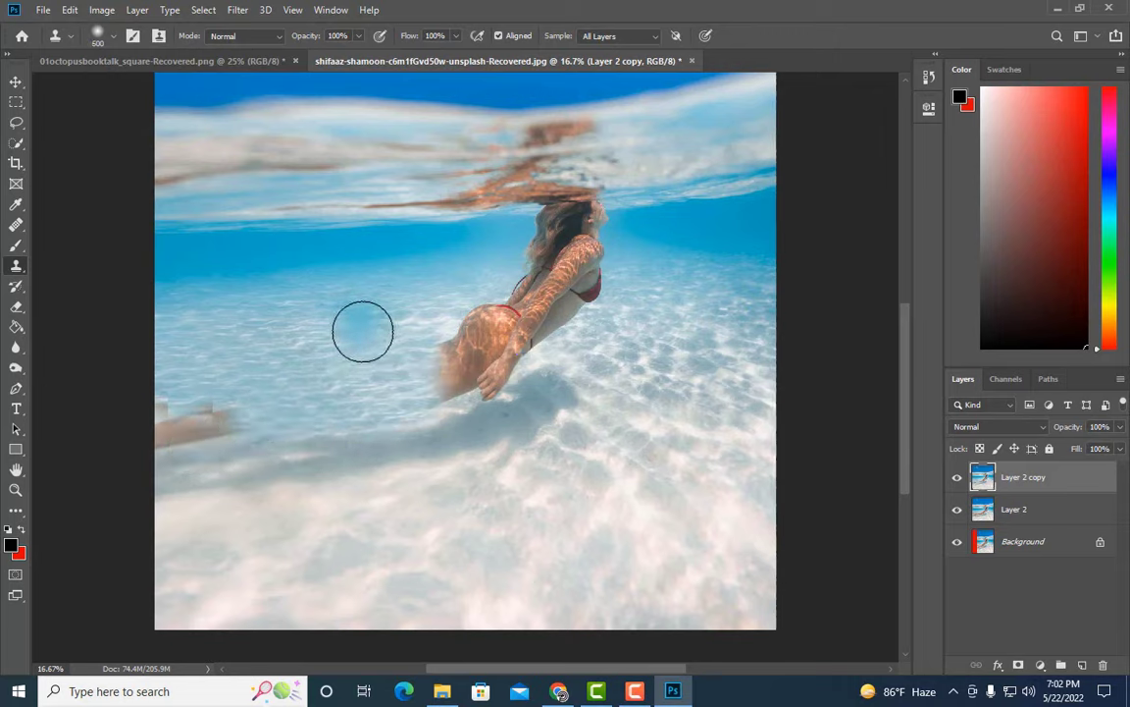
pyautogui.moveTo(276, 400)
pyautogui.mouseDown()
pyautogui.moveTo(180, 435)
pyautogui.moveTo(344, 361)
pyautogui.mouseUp()
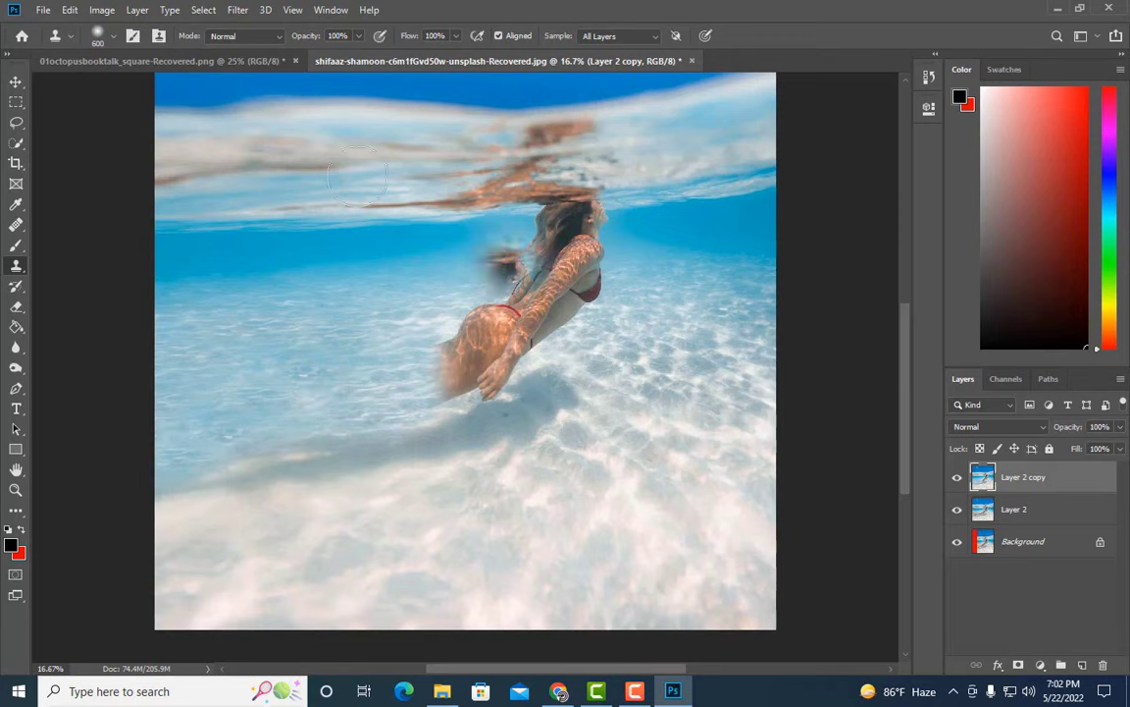
# - Copy the octopus into the swimmer image and convert its layer to a Smart Object
pyautogui.click(196, 61)
pyautogui.hotkey('ctrl', 'j')
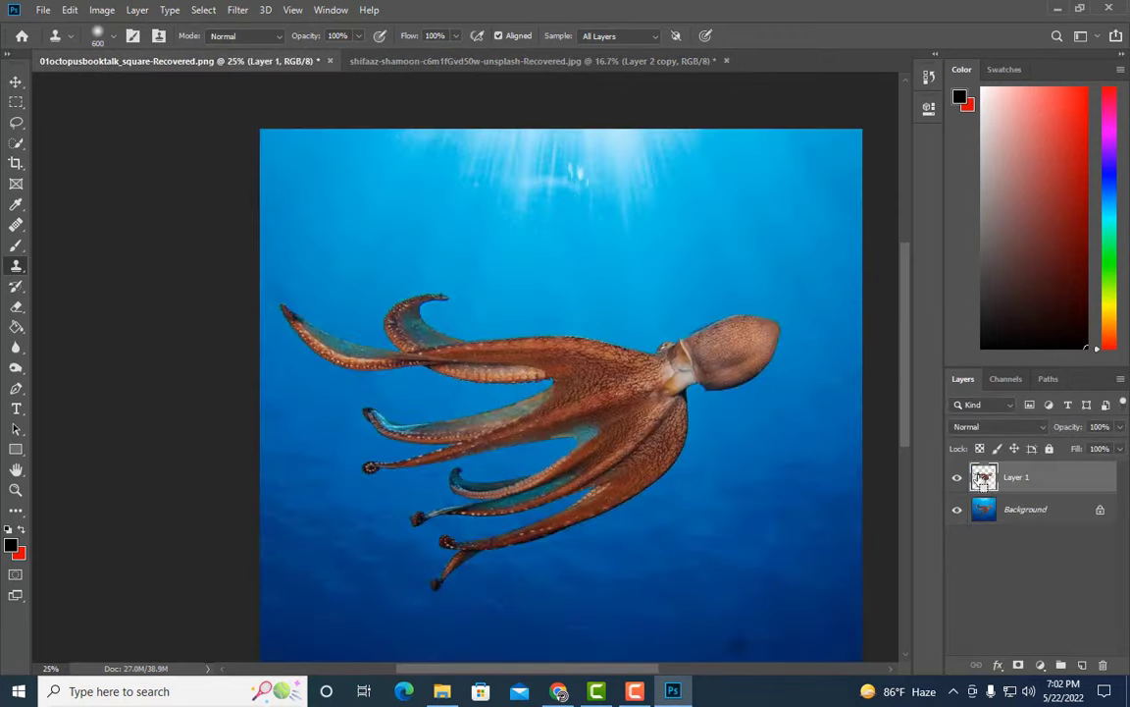
pyautogui.click(458, 61)
pyautogui.hotkey('ctrl', 'v')
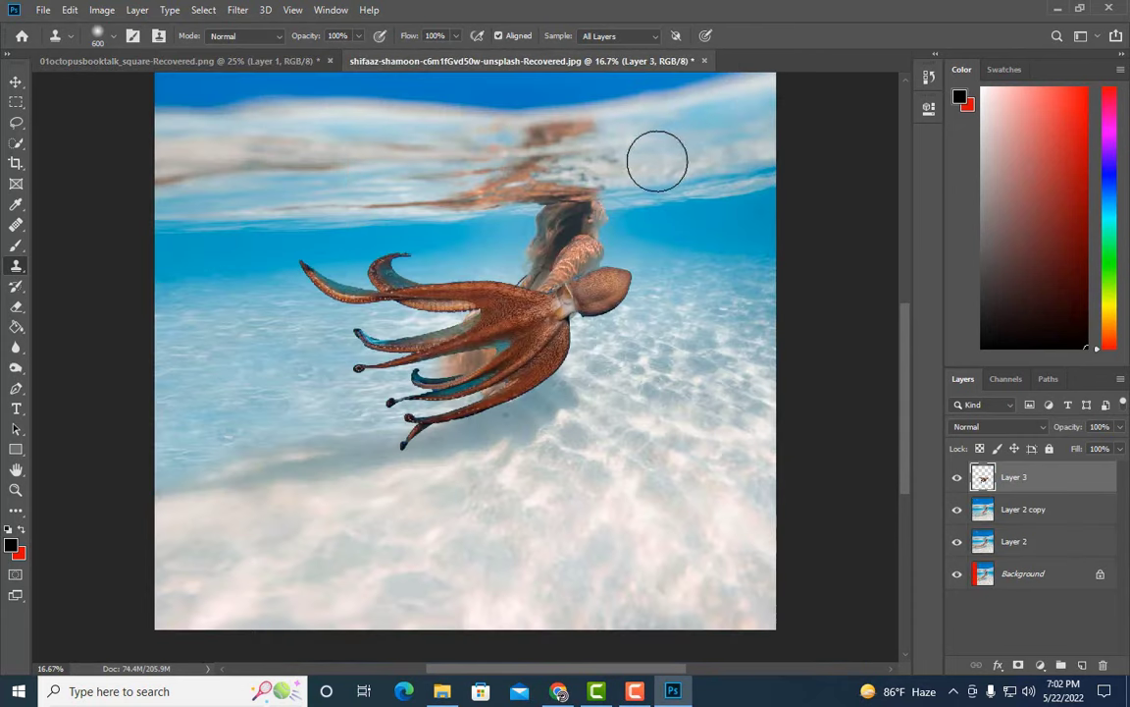
pyautogui.rightClick(1047, 471)
pyautogui.click(833, 208)
# - Flip the octopus upside down, rotate it and move it under the swimmer's hips
pyautogui.hotkey('ctrl', 't')
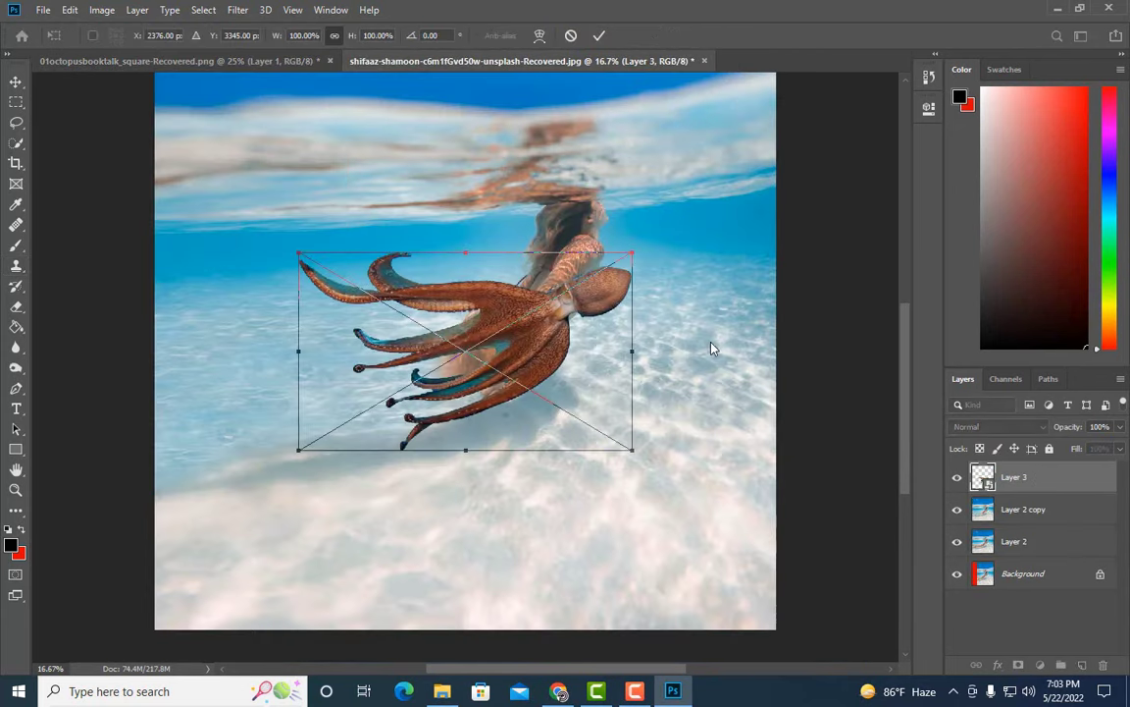
pyautogui.hotkey('ctrl', '-')
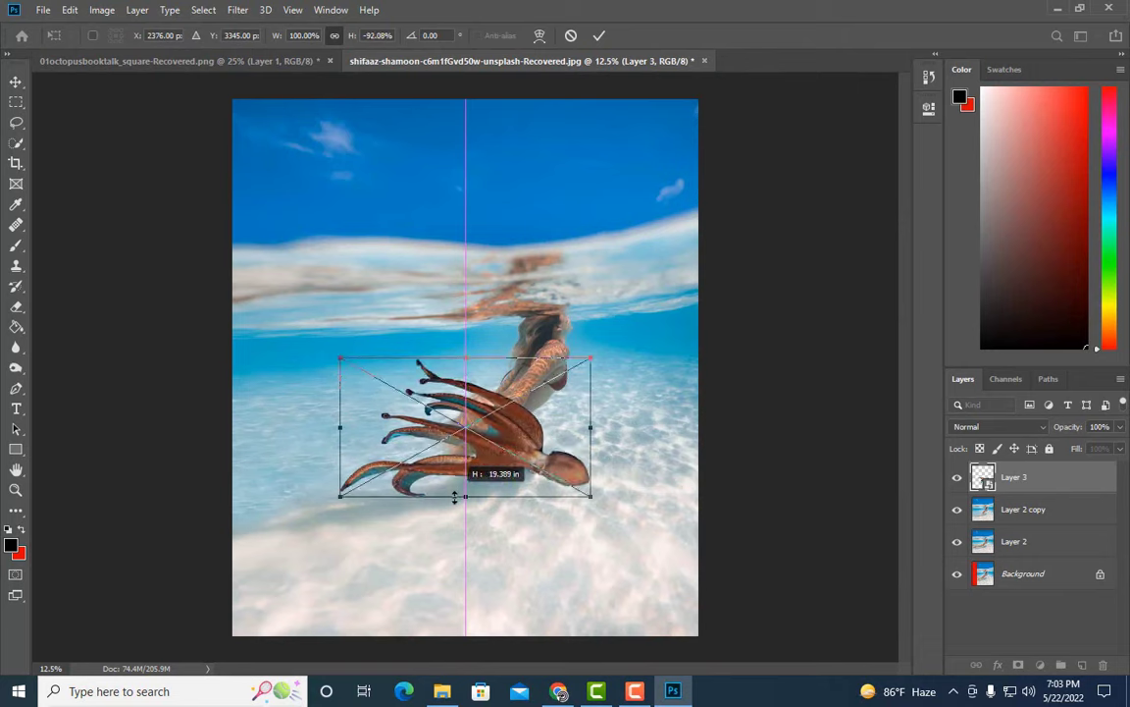
pyautogui.moveTo(468, 351); pyautogui.dragTo(457, 495)
pyautogui.moveTo(600, 513); pyautogui.dragTo(577, 359)
pyautogui.moveTo(481, 402); pyautogui.dragTo(432, 491)
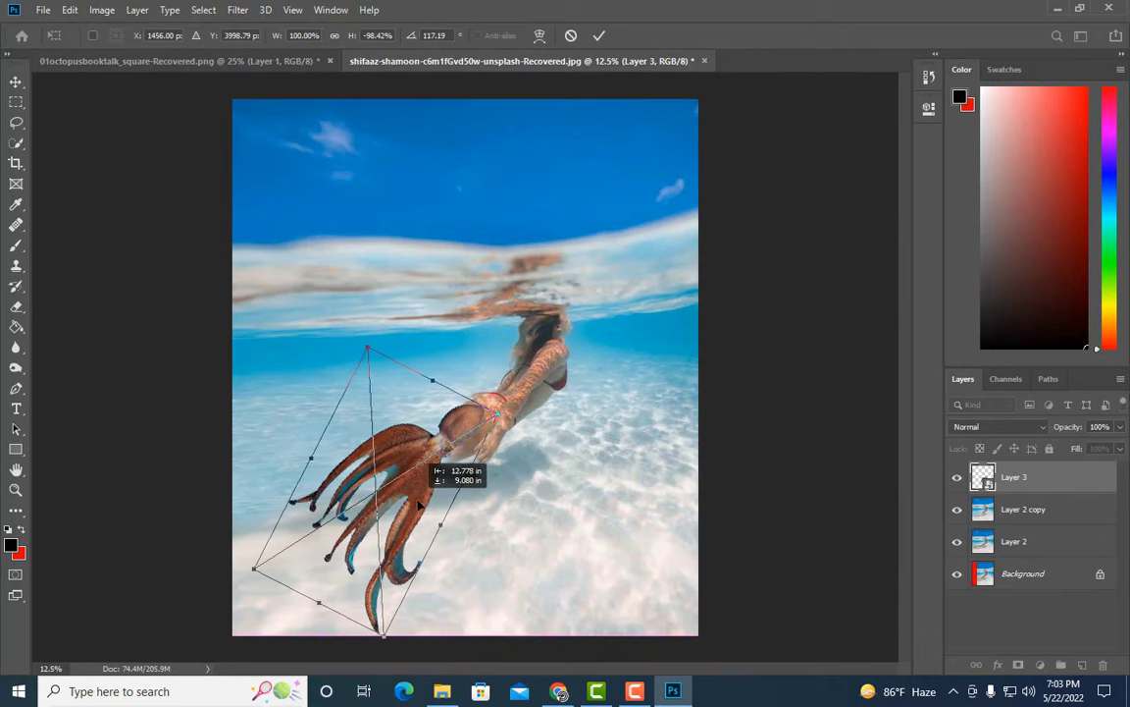
pyautogui.press('Return')
# - Enlarge and reshape the octopus tail so it fits the swimmer's hips
pyautogui.hotkey('ctrl', '+')
pyautogui.press('s')
pyautogui.scroll(-10, 887, 327)
pyautogui.scroll(1, 704, 370)
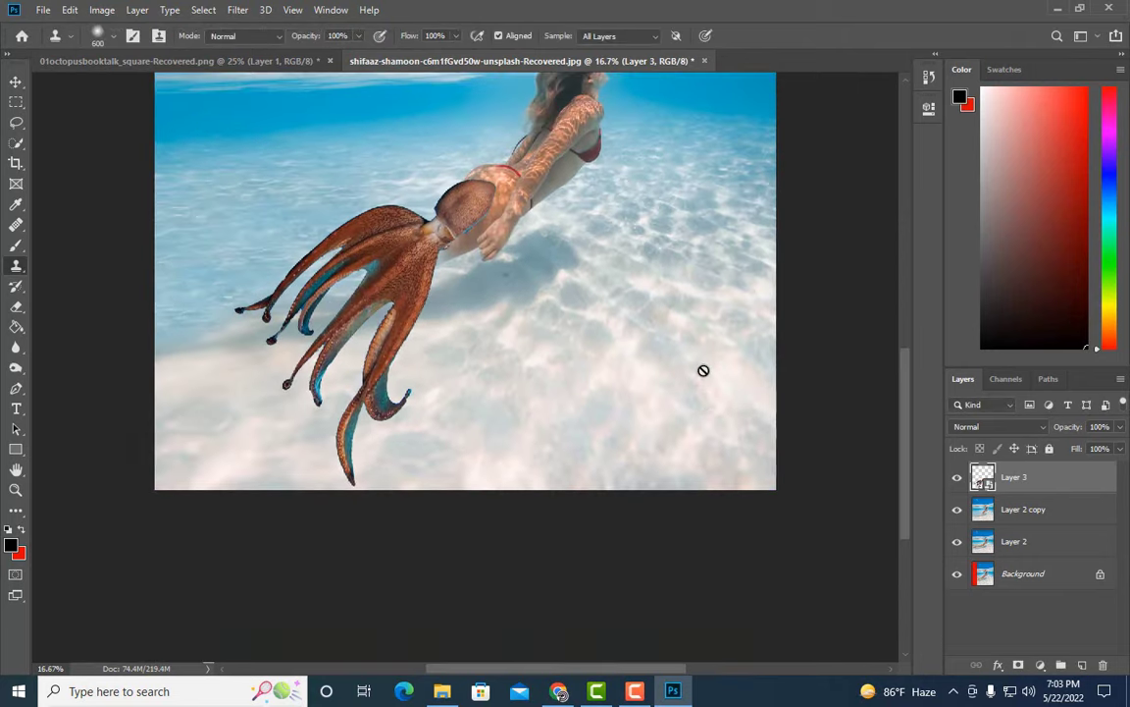
pyautogui.hotkey('ctrl', 't')
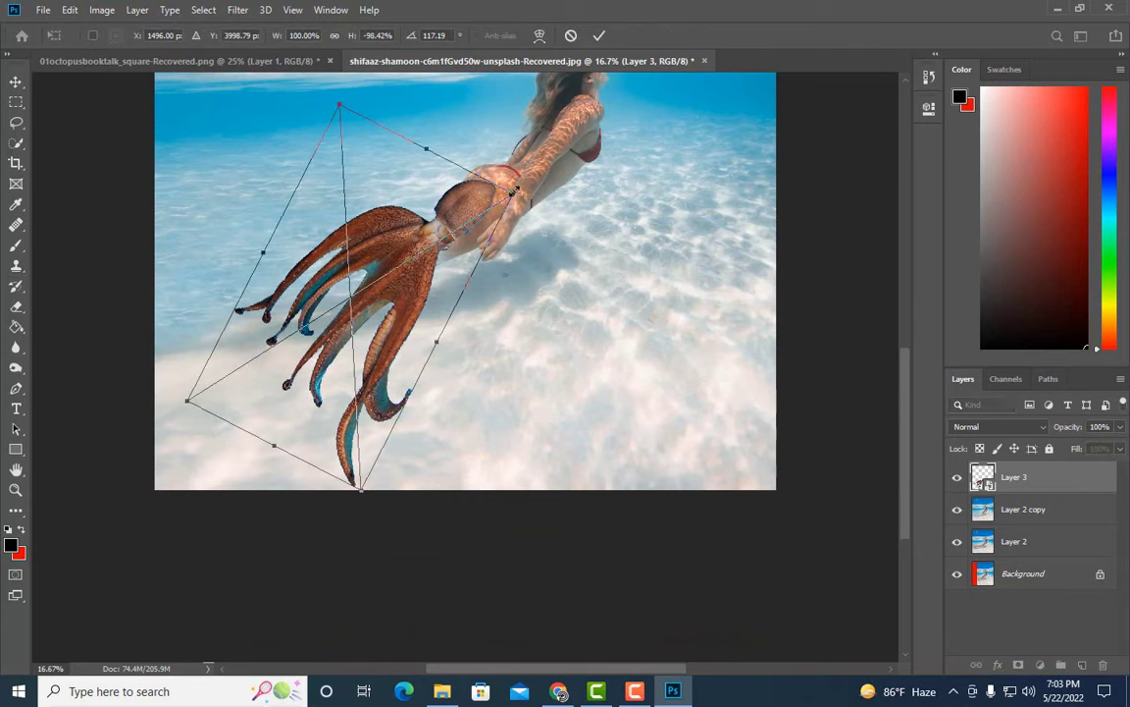
pyautogui.moveTo(512, 192); pyautogui.dragTo(551, 183)
pyautogui.moveTo(454, 353); pyautogui.dragTo(437, 312)
pyautogui.press('Return')
pyautogui.press('s')
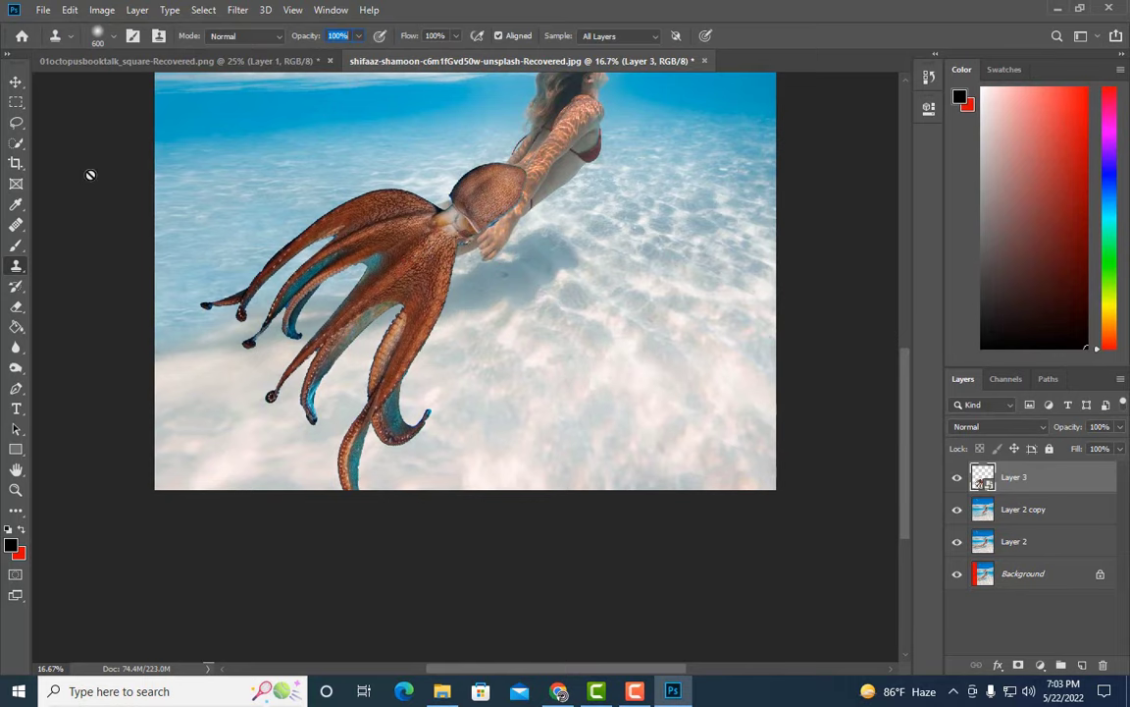
pyautogui.press('m')
pyautogui.hotkey('ctrl', '-')
pyautogui.hotkey('alt', '[')
# - Hide the octopus tail and extend the canvas downward below the photo
pyautogui.hotkey('ctrl', '-')
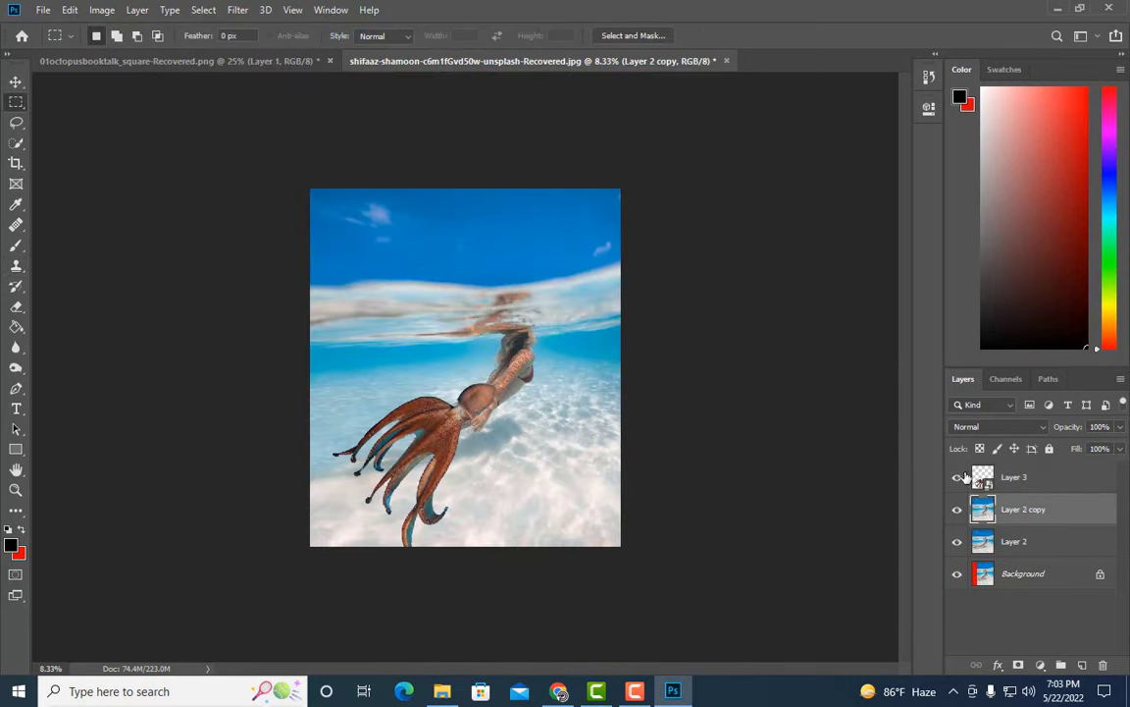
pyautogui.click(957, 477)
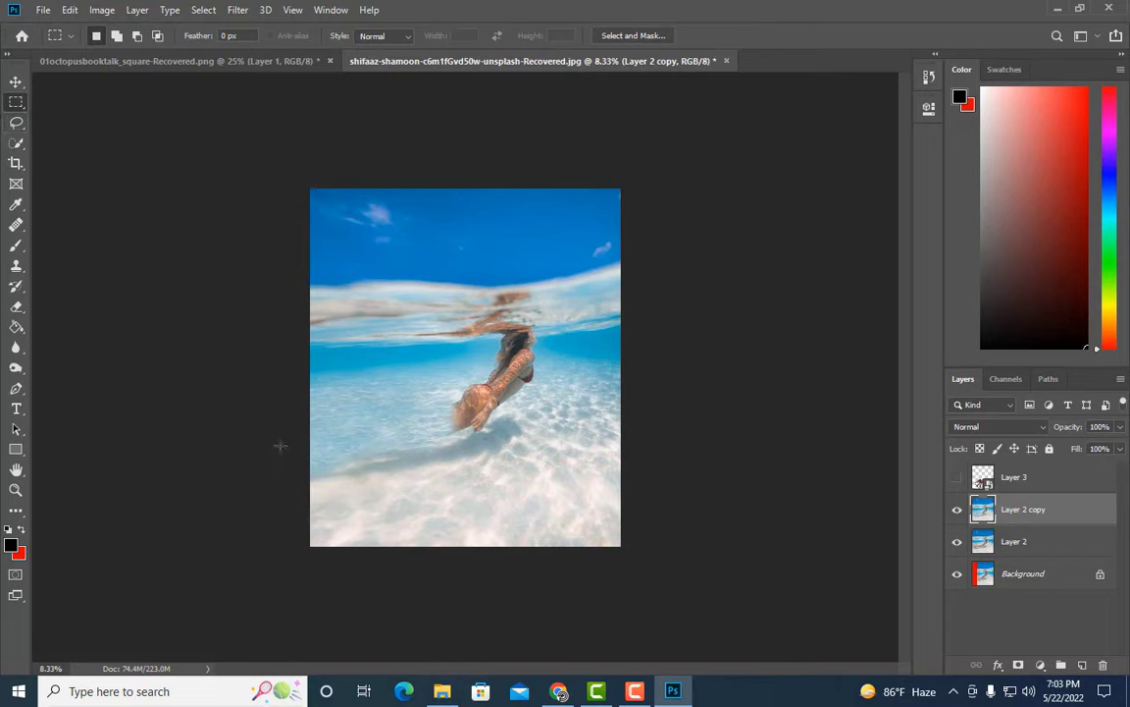
pyautogui.click(16, 165)
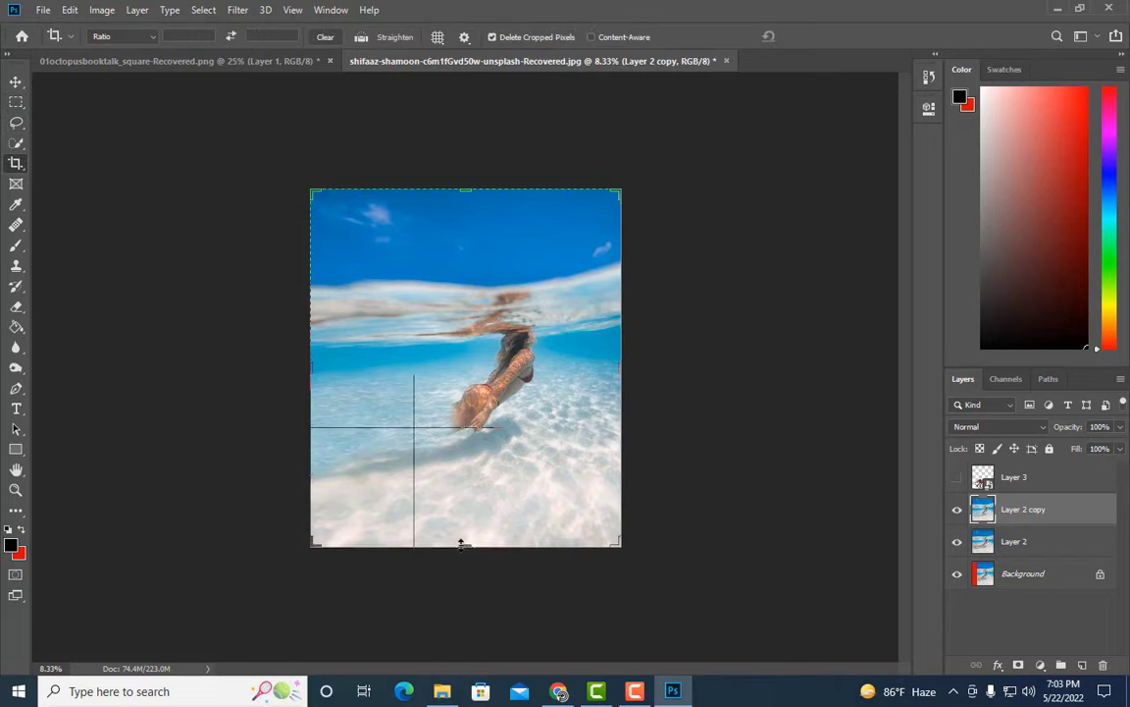
pyautogui.moveTo(462, 544); pyautogui.dragTo(517, 585)
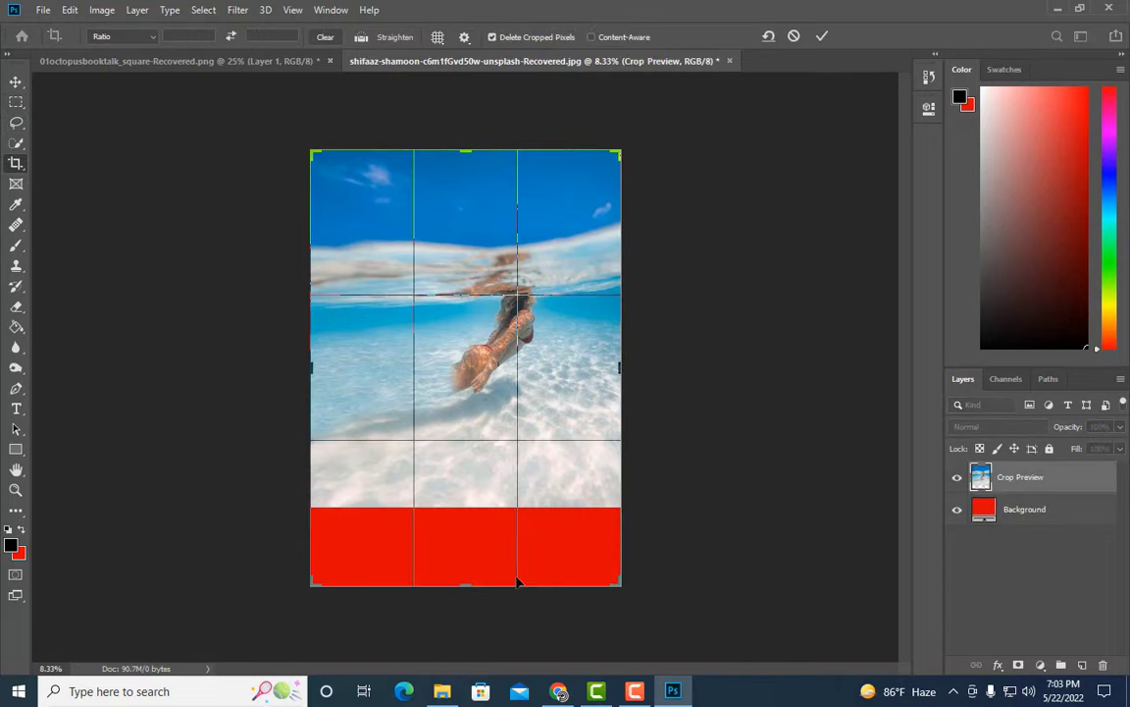
pyautogui.click(16, 103)
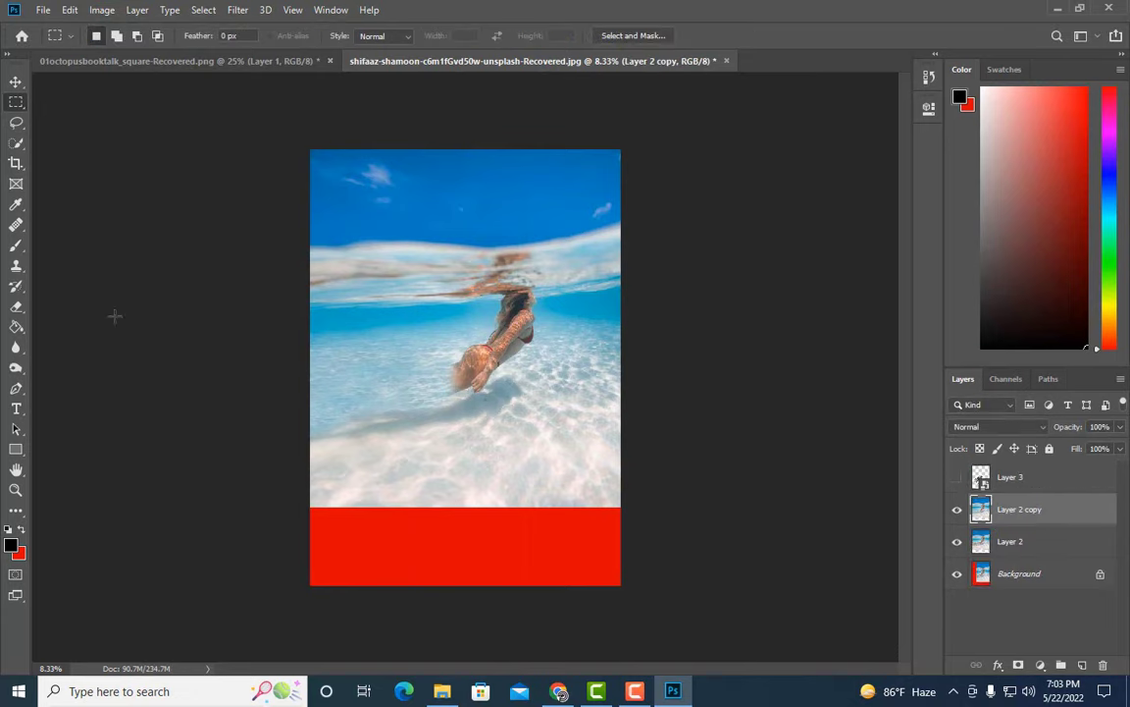
# - Copy the lower sand area as a Smart Object and stretch it down over the red band
pyautogui.moveTo(281, 442); pyautogui.dragTo(693, 548)
pyautogui.hotkey('ctrl', 'j')
pyautogui.rightClick(984, 372)
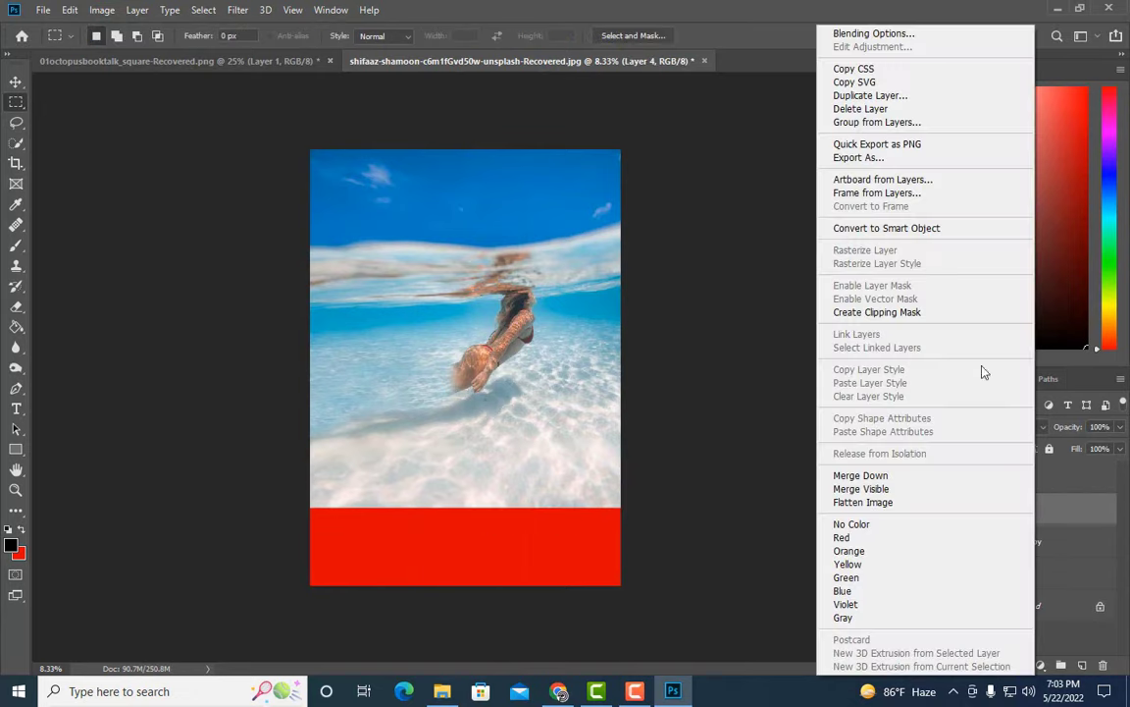
pyautogui.click(887, 228)
pyautogui.hotkey('ctrl', 't')
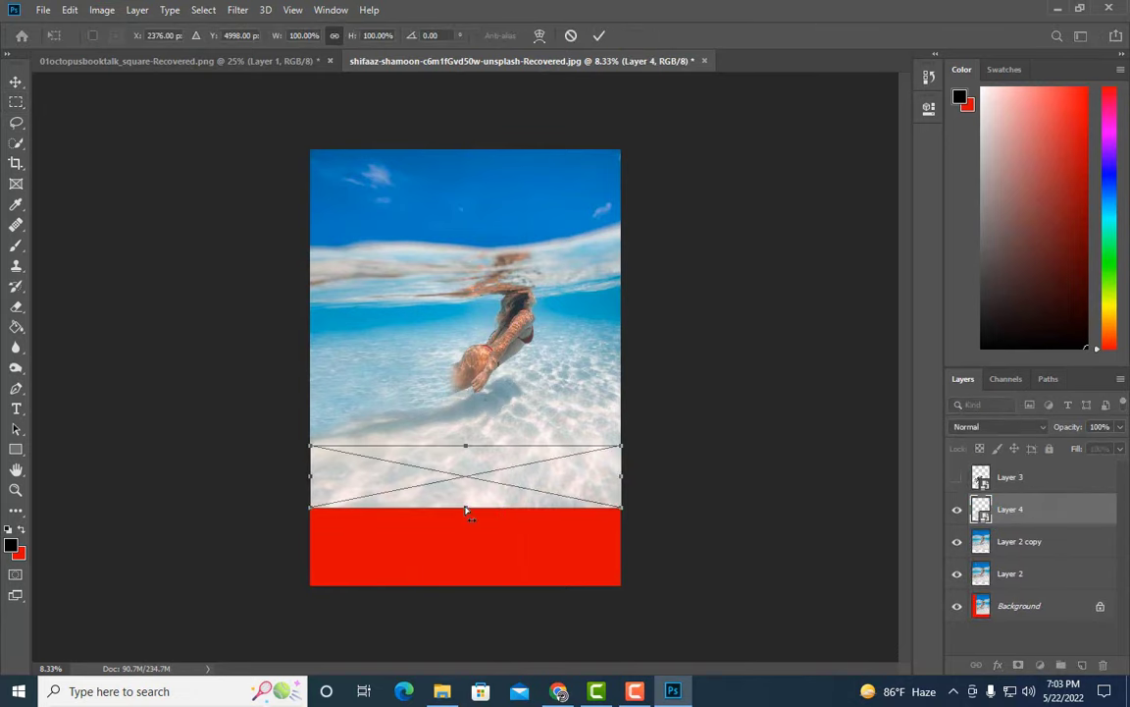
pyautogui.moveTo(466, 509); pyautogui.dragTo(465, 552)
pyautogui.press('Return')
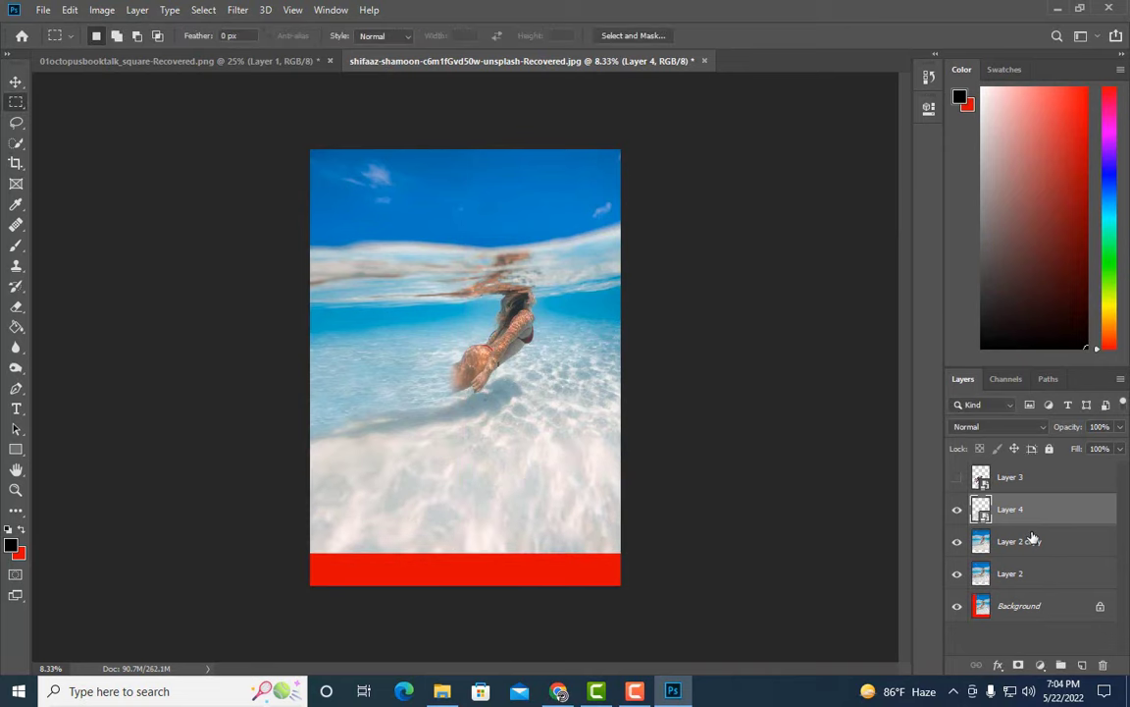
pyautogui.keyDown('ctrl'); pyautogui.click(1032, 537); pyautogui.keyUp('ctrl')
pyautogui.rightClick(1032, 537)
# - Merge the sand copy down and crop the image to that layer, removing the red band
pyautogui.click(901, 474)
pyautogui.keyDown('ctrl'); pyautogui.click(981, 508); pyautogui.keyUp('ctrl')
pyautogui.click(102, 9)
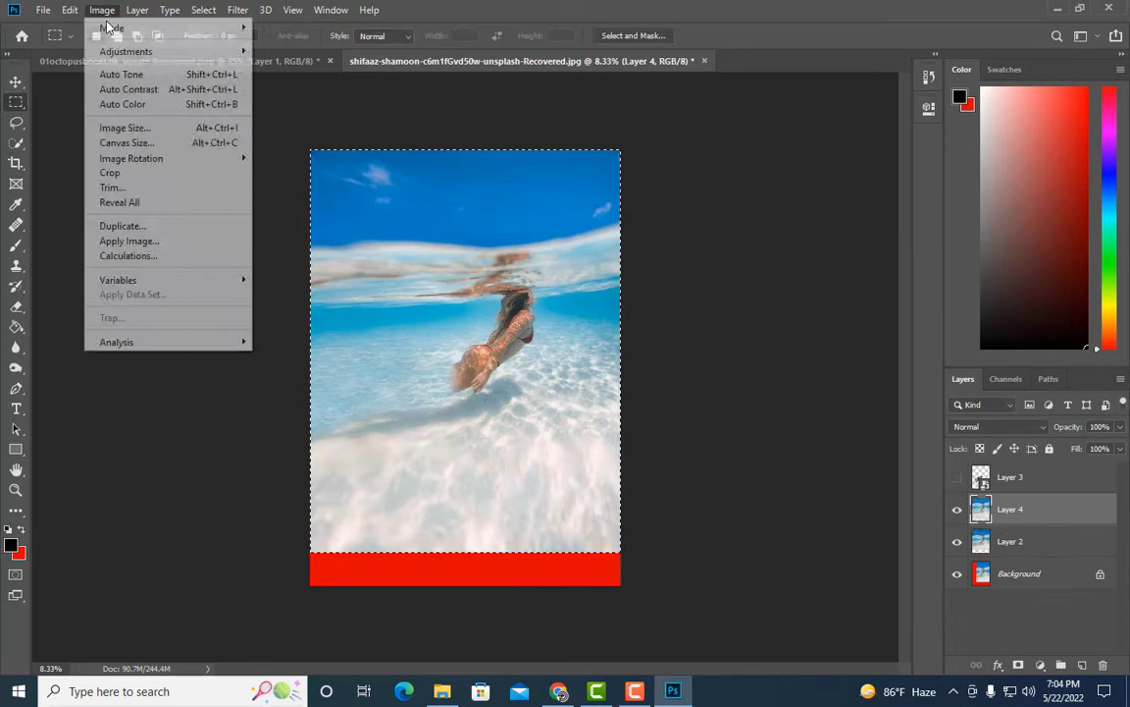
pyautogui.click(109, 172)
pyautogui.hotkey('ctrl', 'd')
pyautogui.hotkey('ctrl', 'v')
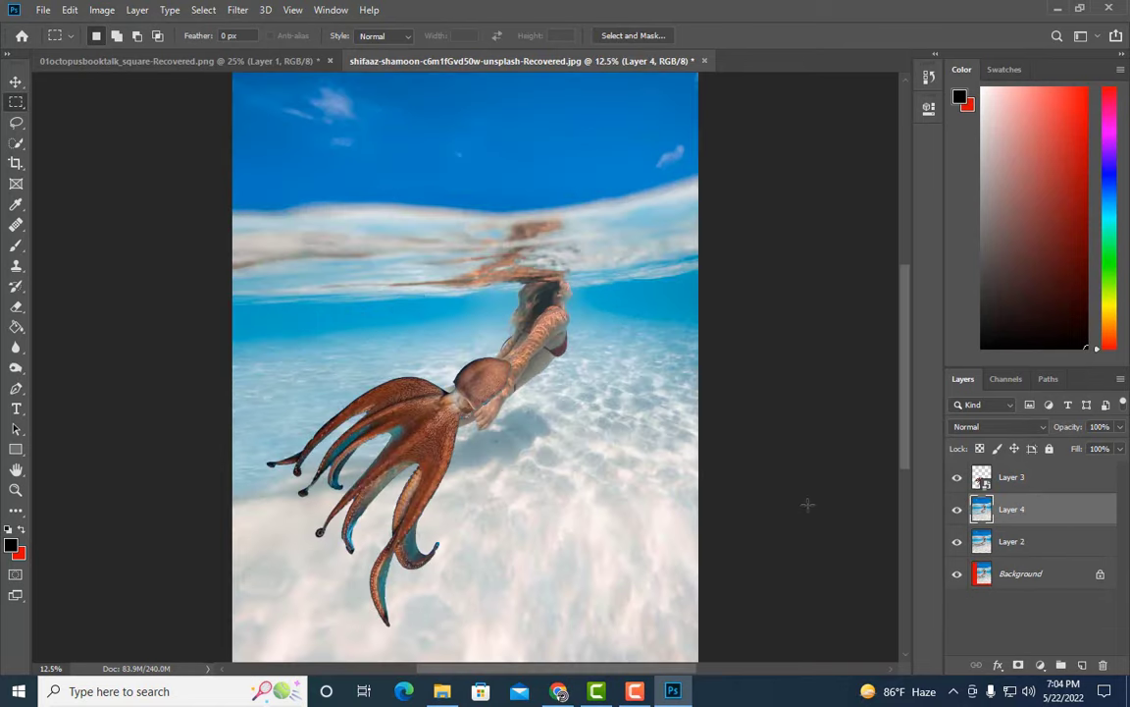
# - Distort and rotate the octopus to about 112.8° so it attaches under the swimmer's hips
pyautogui.click(1020, 485)
pyautogui.hotkey('ctrl', 't')
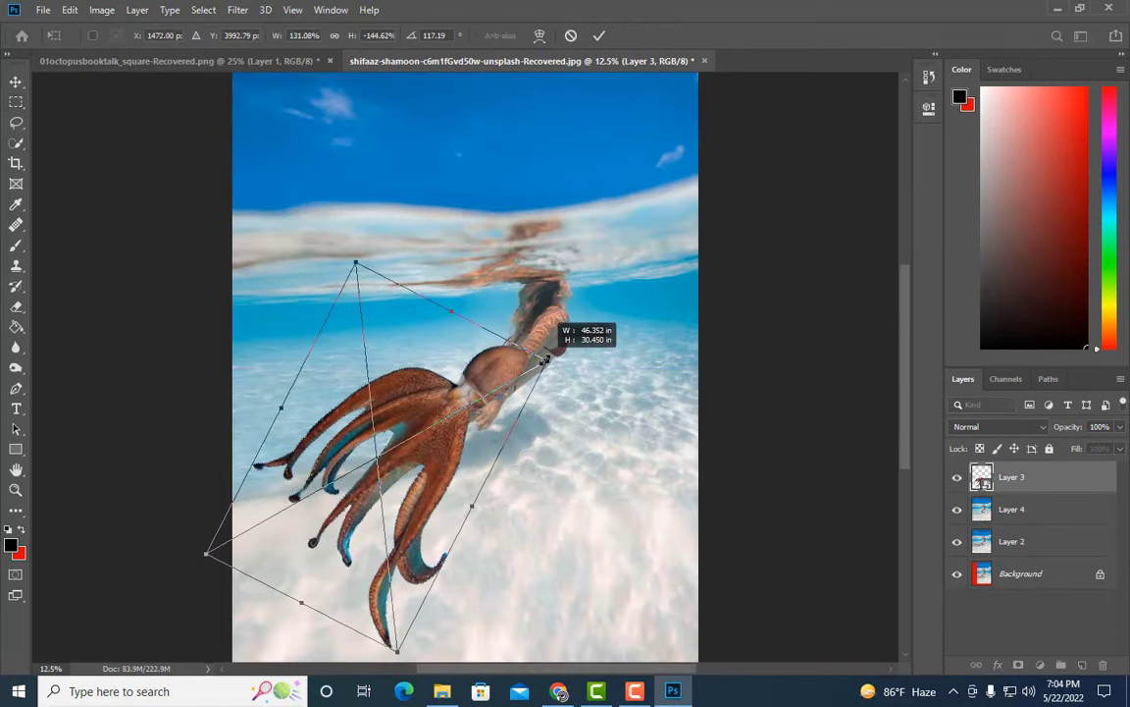
pyautogui.moveTo(569, 310); pyautogui.dragTo(549, 368)
pyautogui.moveTo(501, 416)
pyautogui.mouseDown()
pyautogui.moveTo(486, 416)
pyautogui.moveTo(592, 384)
pyautogui.mouseUp()
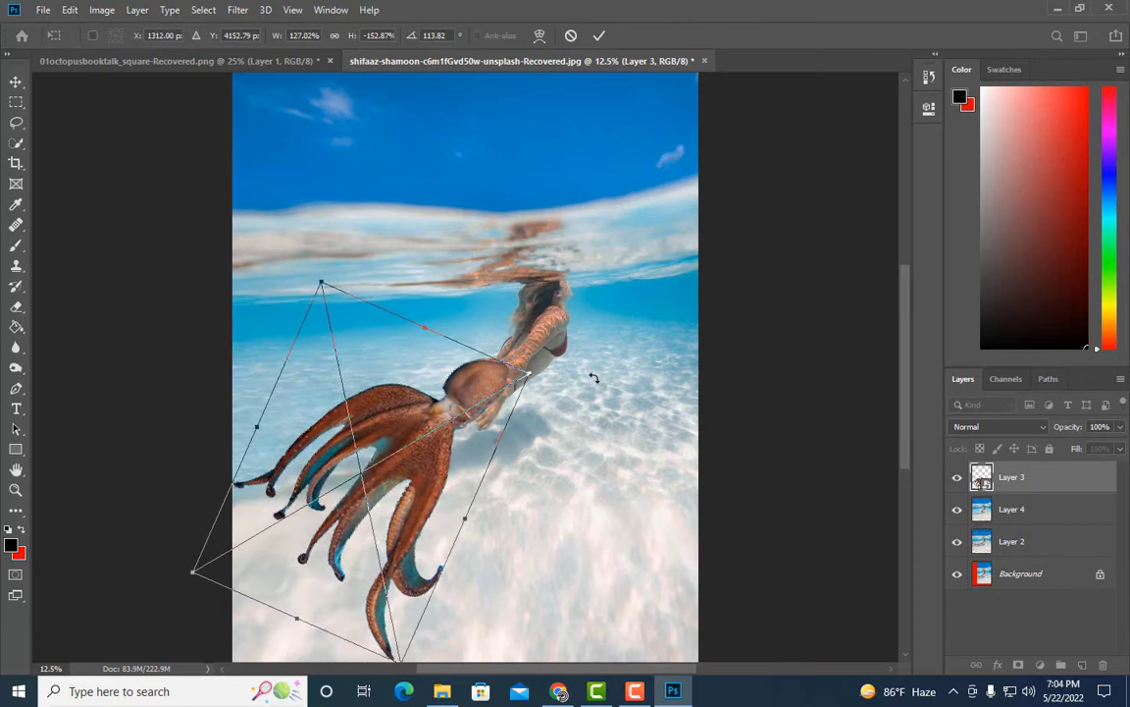
pyautogui.moveTo(591, 385); pyautogui.dragTo(594, 373)
pyautogui.moveTo(500, 393); pyautogui.dragTo(514, 389)
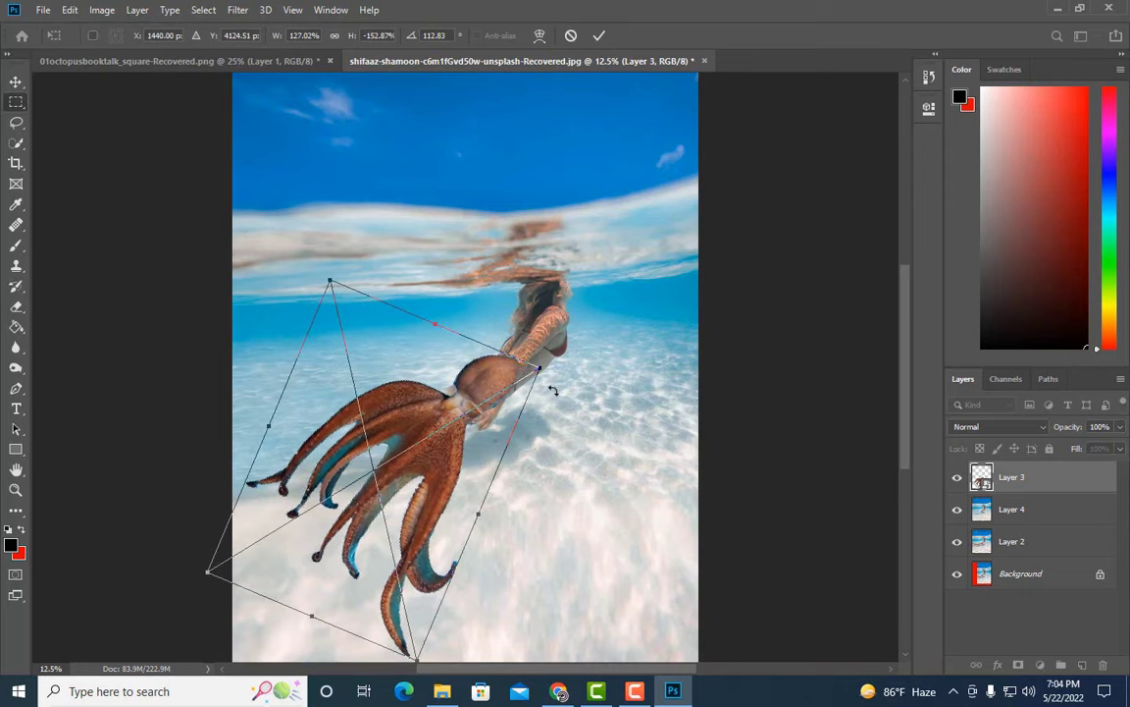
pyautogui.press('Return')
pyautogui.hotkey('ctrl', '+')
# - Hide the octopus and lasso-copy the swimmer's arm and hip from Layer 4 onto a new layer
pyautogui.click(957, 477)
pyautogui.click(984, 510)
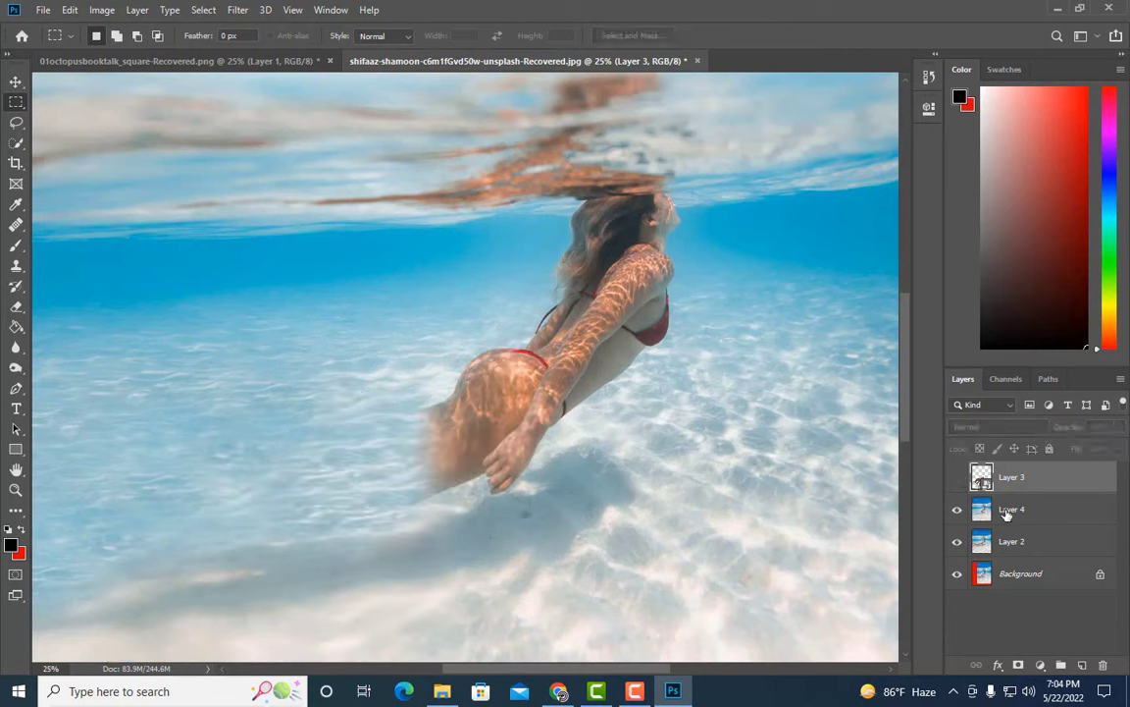
pyautogui.press('l')
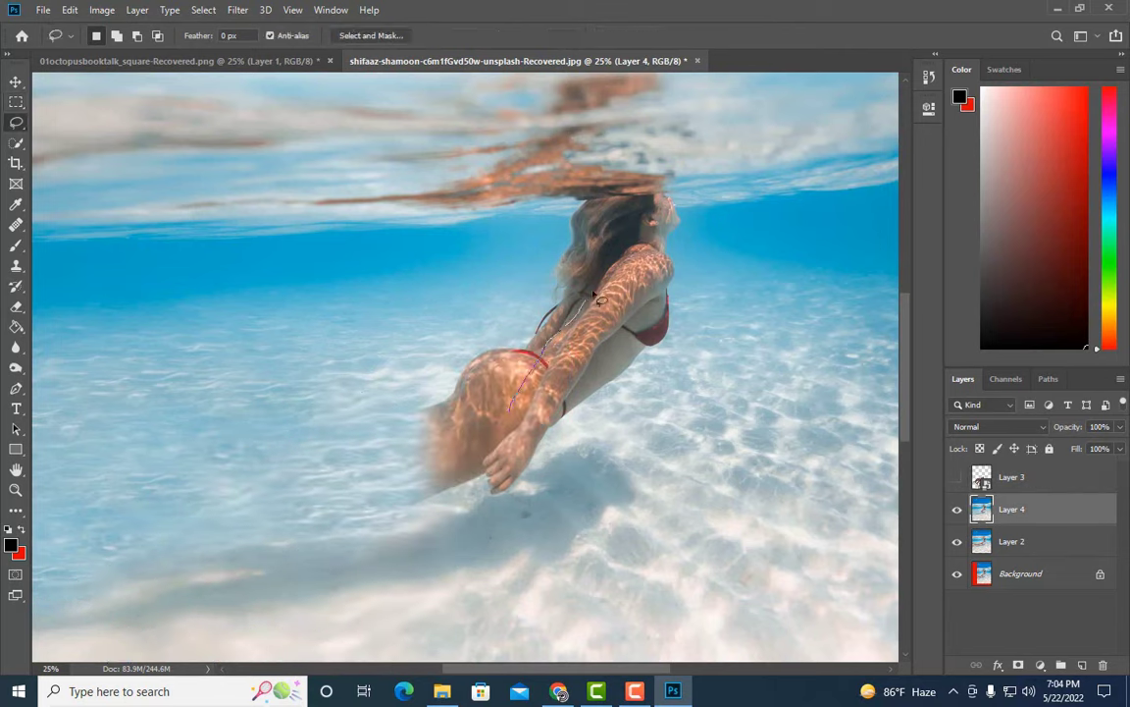
pyautogui.moveTo(538, 531); pyautogui.dragTo(530, 528)
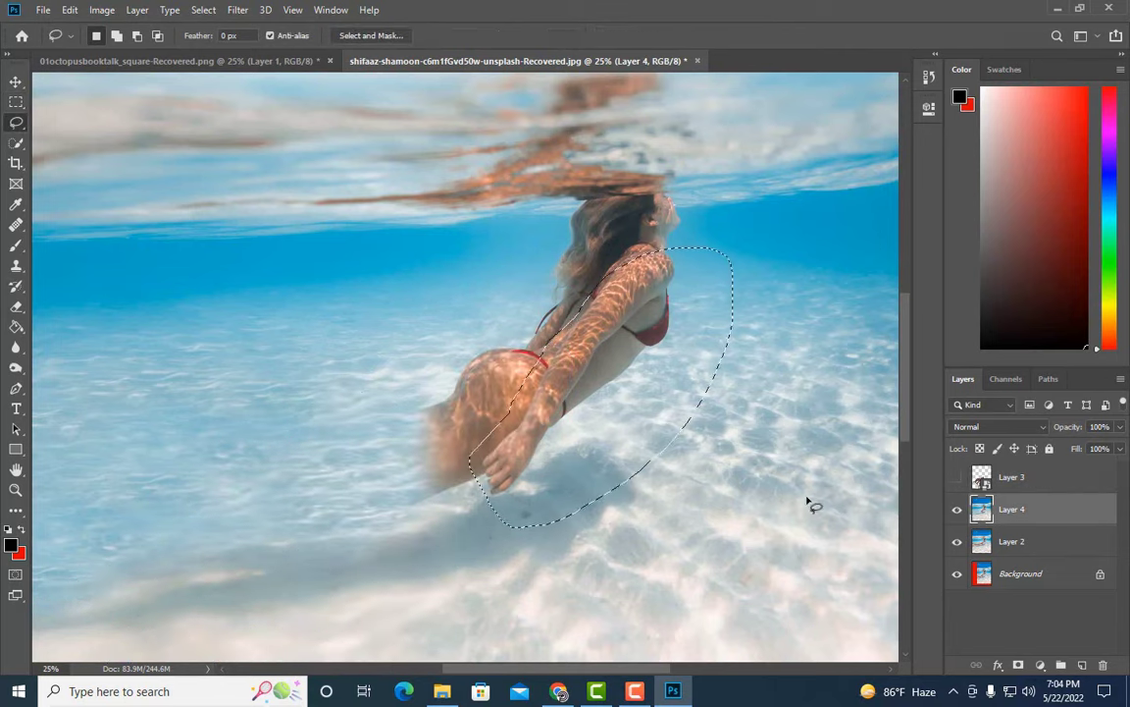
pyautogui.hotkey('ctrl', 'j')
# - Move the octopus layer beneath the copy and clone seabed over the blurred legs on a new layer
pyautogui.moveTo(1009, 478); pyautogui.dragTo(1011, 523)
pyautogui.click(957, 508)
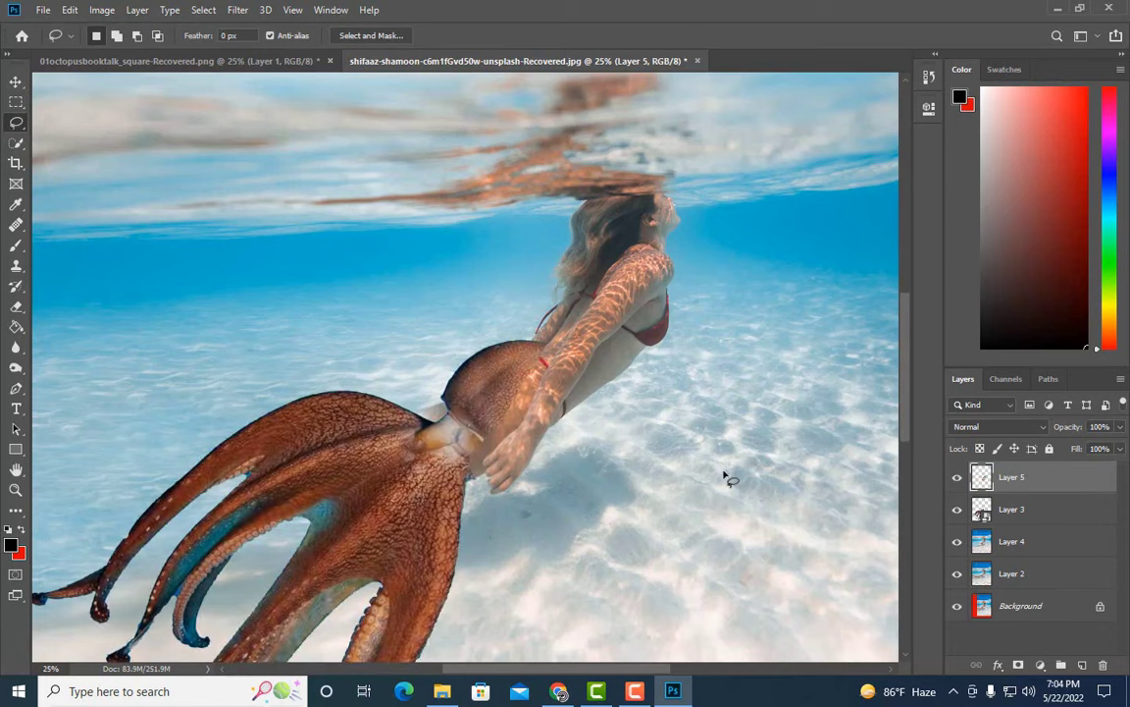
pyautogui.click(958, 510)
pyautogui.click(1012, 541)
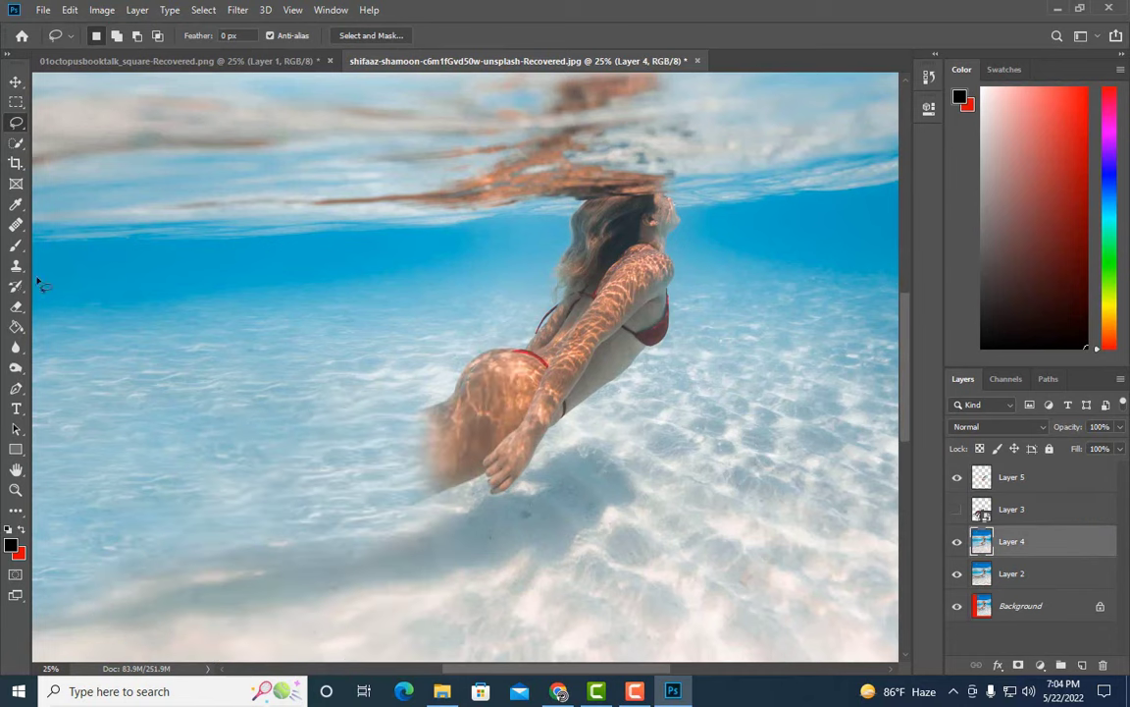
pyautogui.press('s')
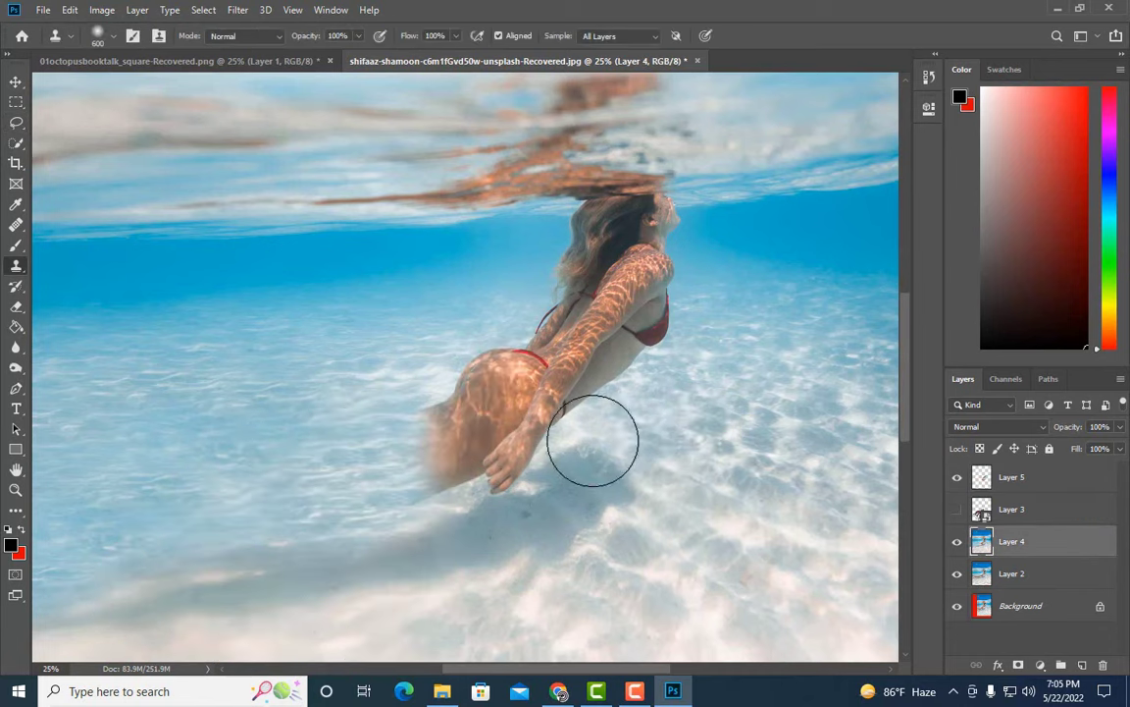
pyautogui.hotkey('ctrl', 'shift', 'alt', 'n')
pyautogui.press('[')
pyautogui.press('[')
pyautogui.press('[')
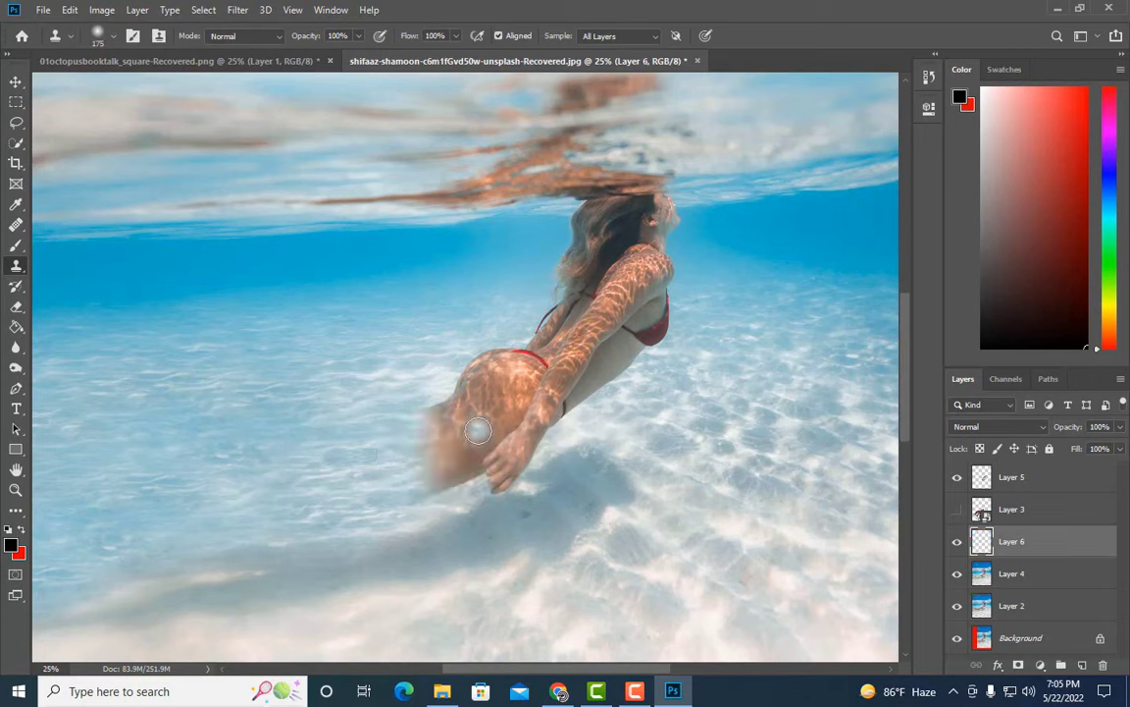
pyautogui.moveTo(482, 453); pyautogui.dragTo(448, 468)
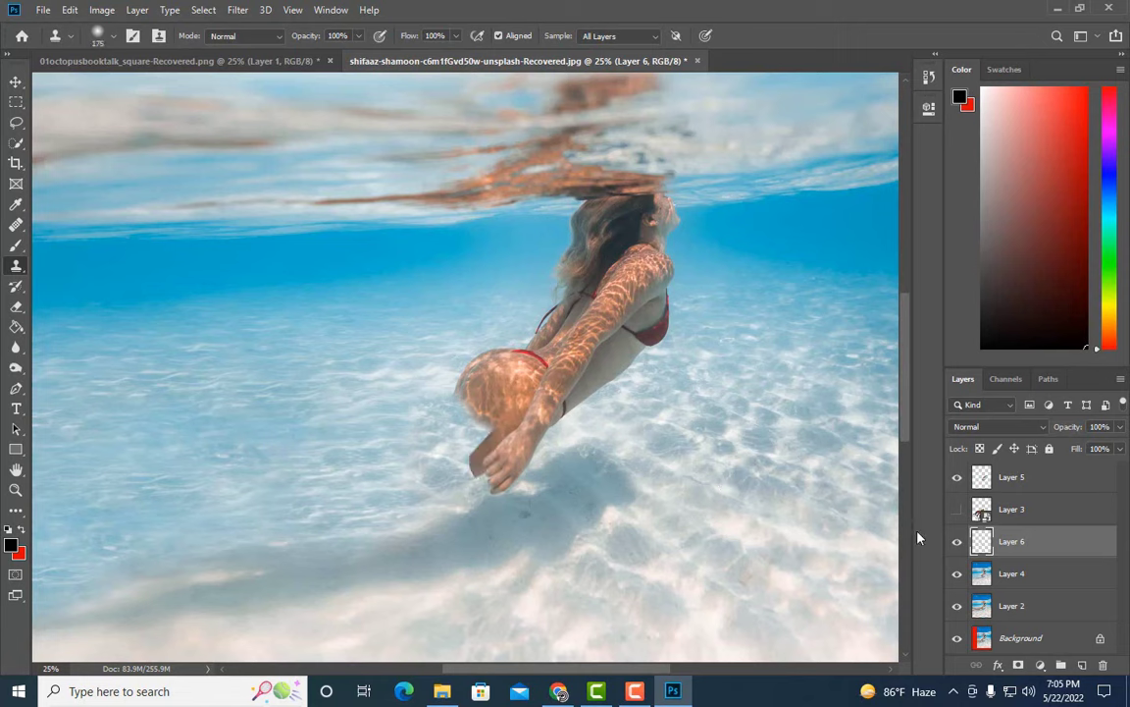
# - Show the octopus layer again and nudge its position slightly
pyautogui.click(957, 510)
pyautogui.click(1014, 516)
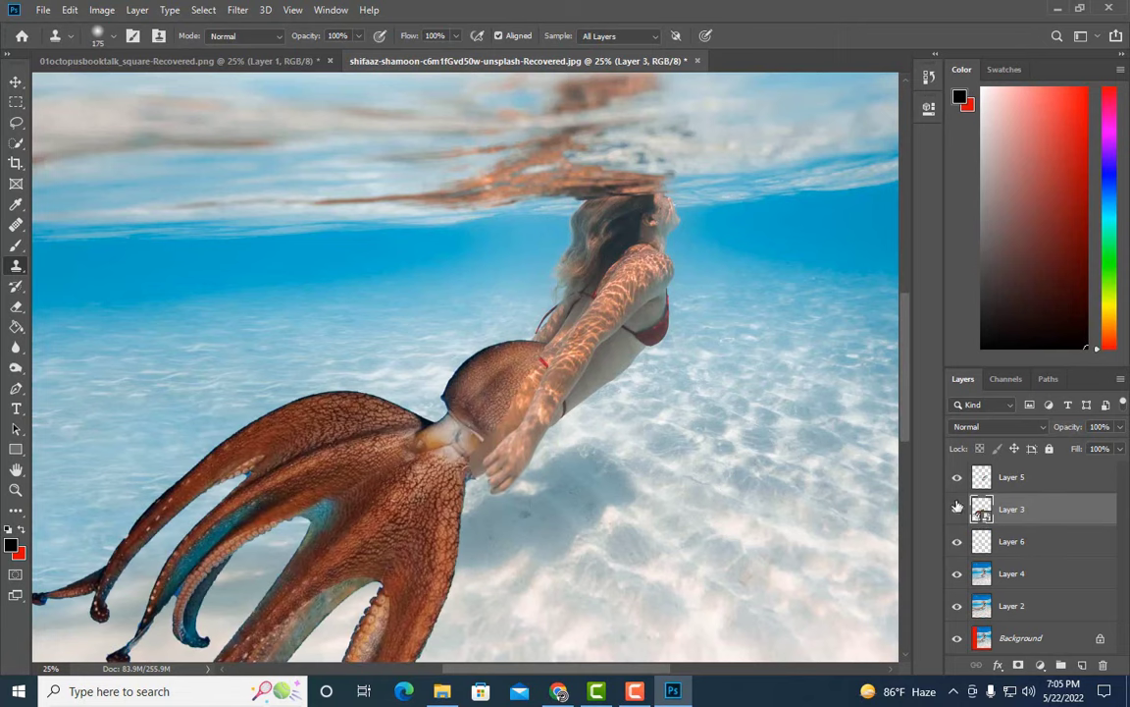
pyautogui.hotkey('ctrl', 't')
pyautogui.moveTo(517, 416); pyautogui.dragTo(517, 421)
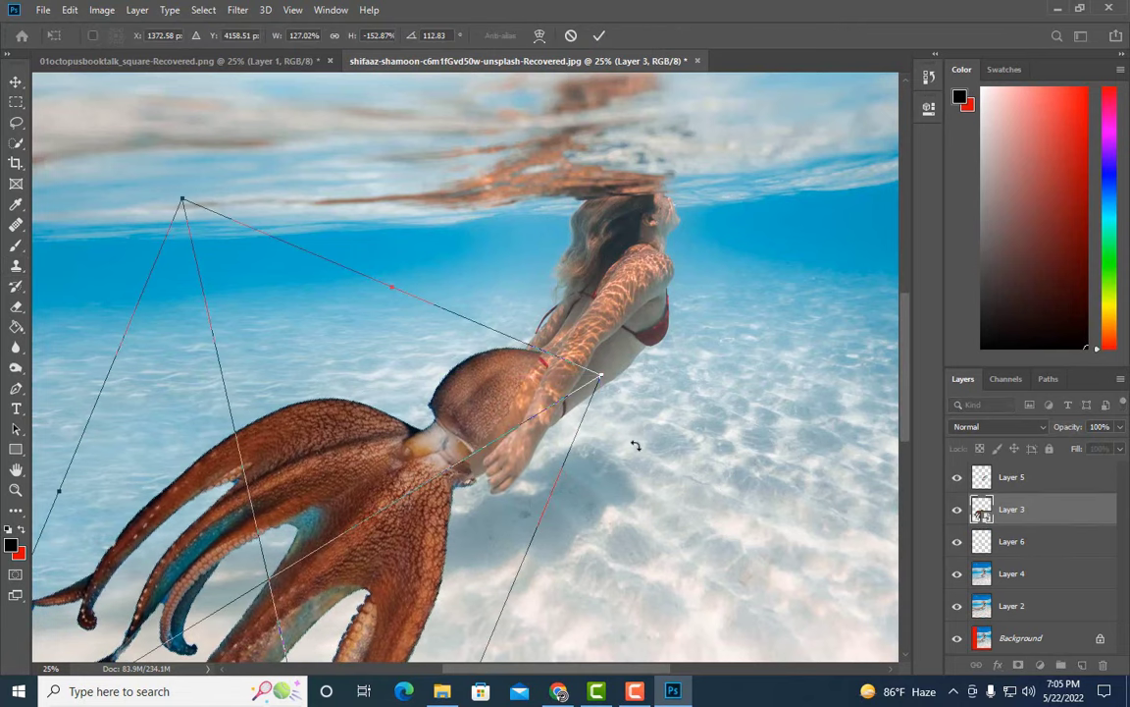
# - Commit the octopus transform and set up a small Eraser on the copied arm-and-hip layer at 66.7% zoom
pyautogui.press('Return')
pyautogui.hotkey('alt', ']')
pyautogui.hotkey('ctrl', '+')
pyautogui.press('e')
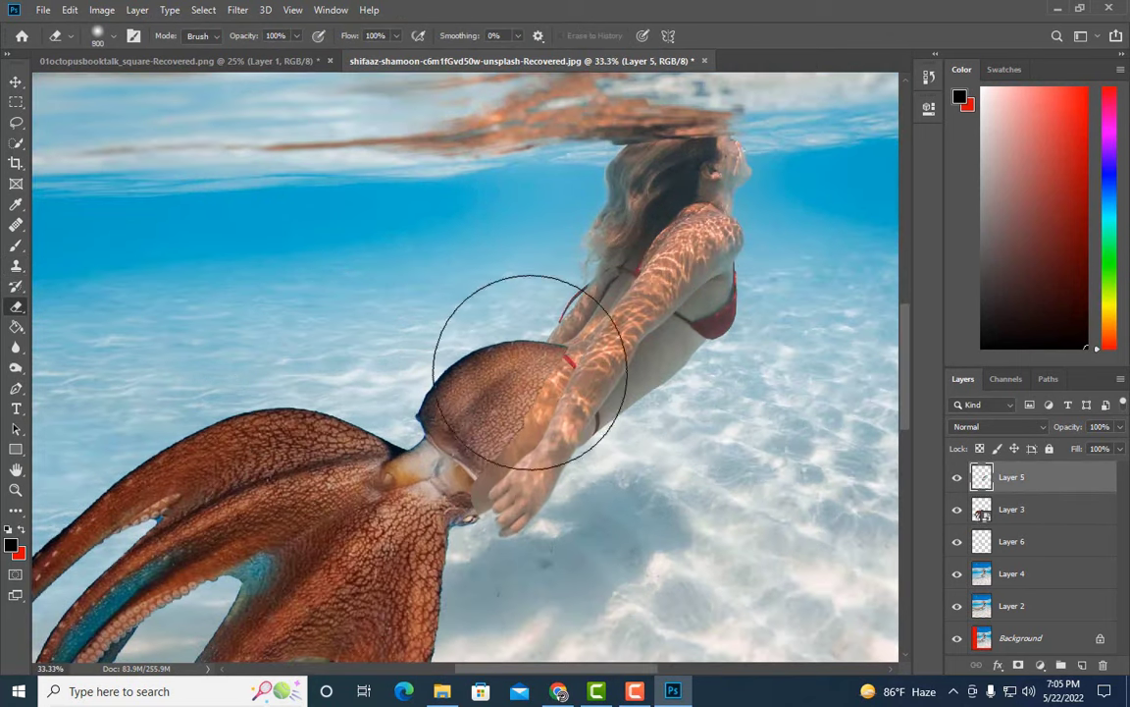
pyautogui.press('[')
pyautogui.press('[')
pyautogui.press('[')
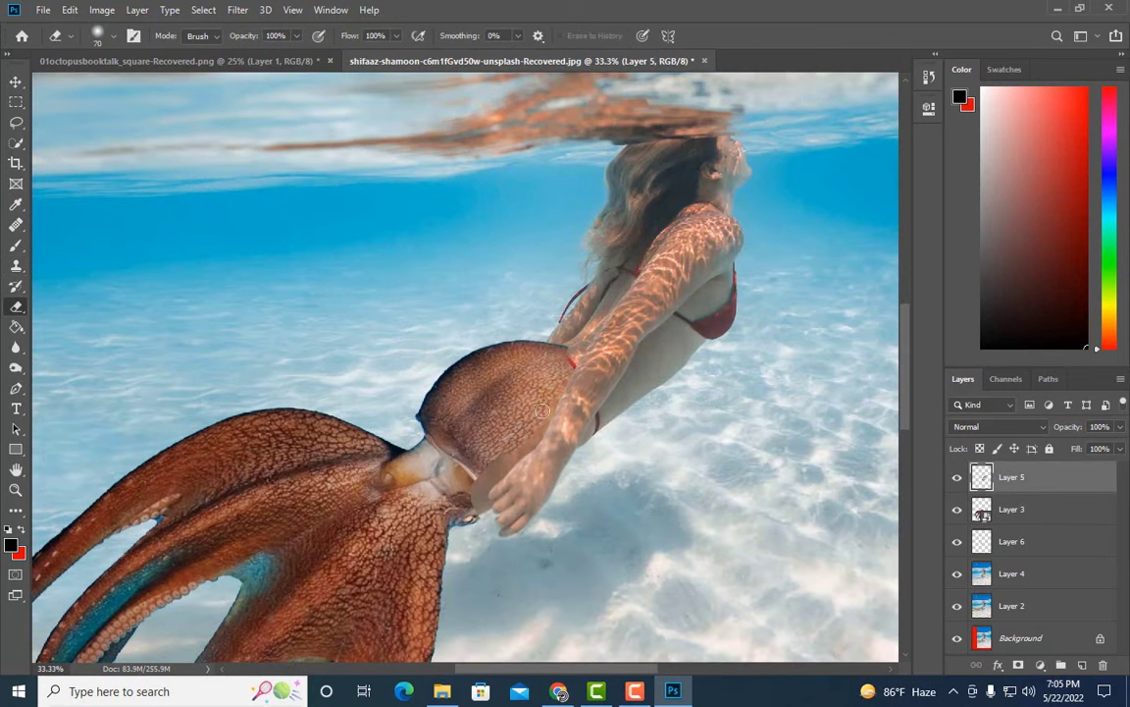
pyautogui.hotkey('ctrl', '+')
pyautogui.press('[')
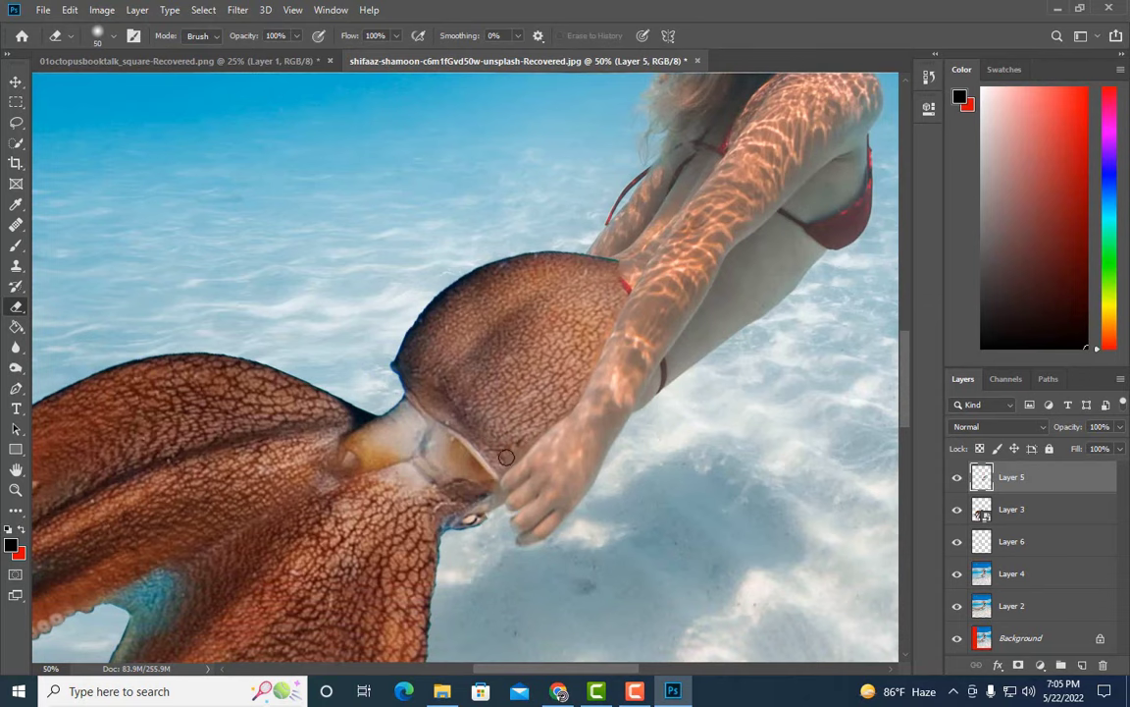
pyautogui.hotkey('ctrl', '+')
pyautogui.press('[')
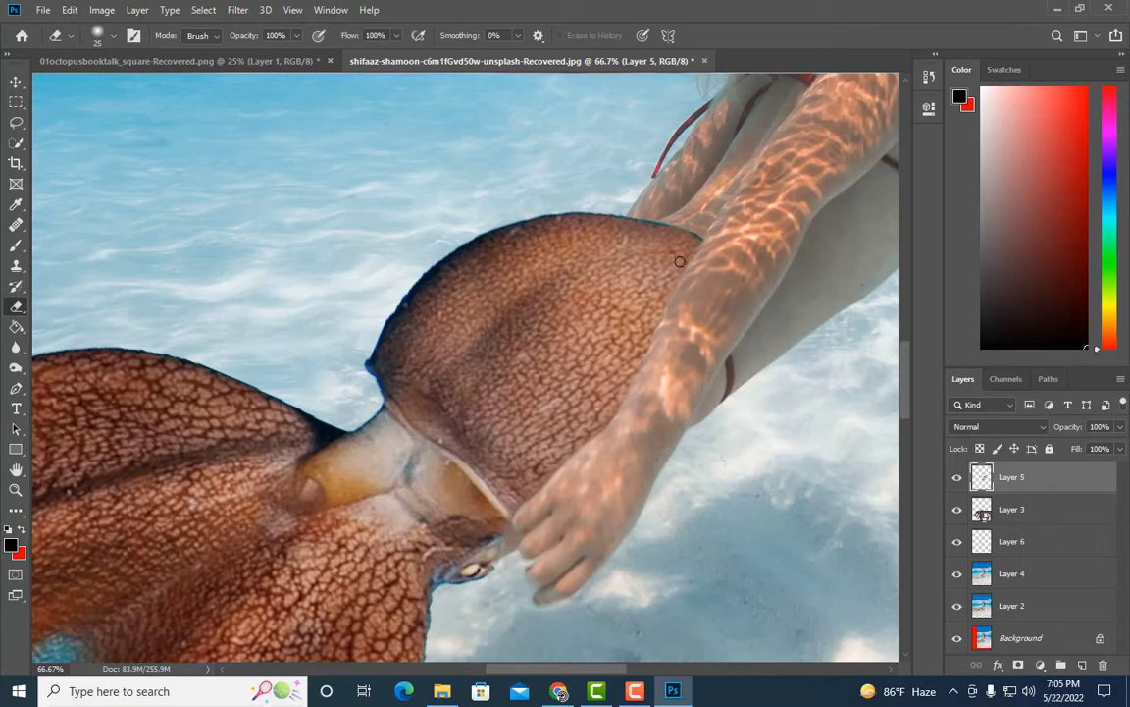
# - Erase the copied hip's upper edge so the octopus mantle shows smoothly beneath the arm
pyautogui.scroll(-2, 647, 295)
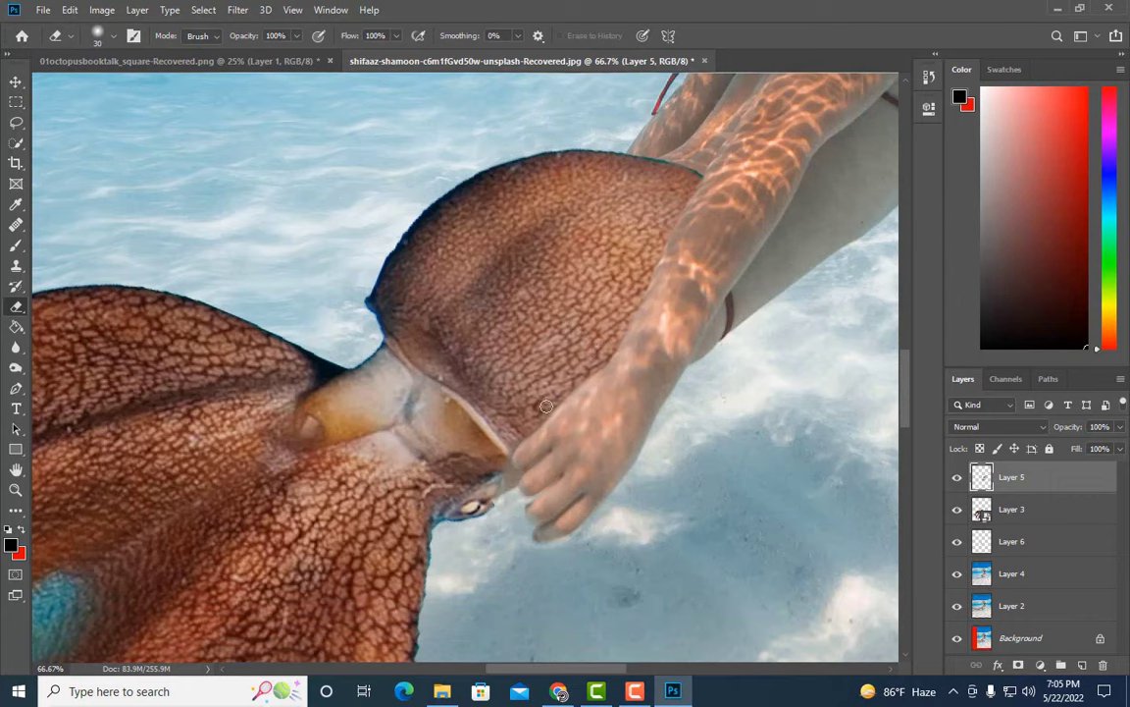
pyautogui.scroll(-2, 530, 402)
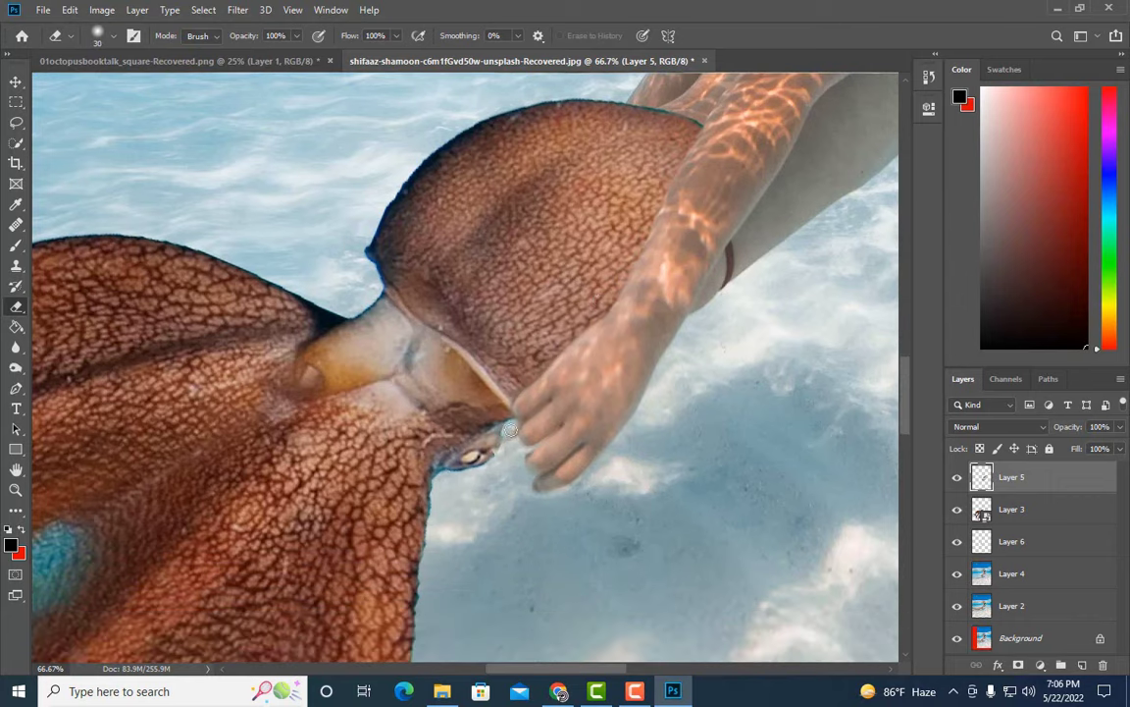
pyautogui.scroll(2, 508, 433)
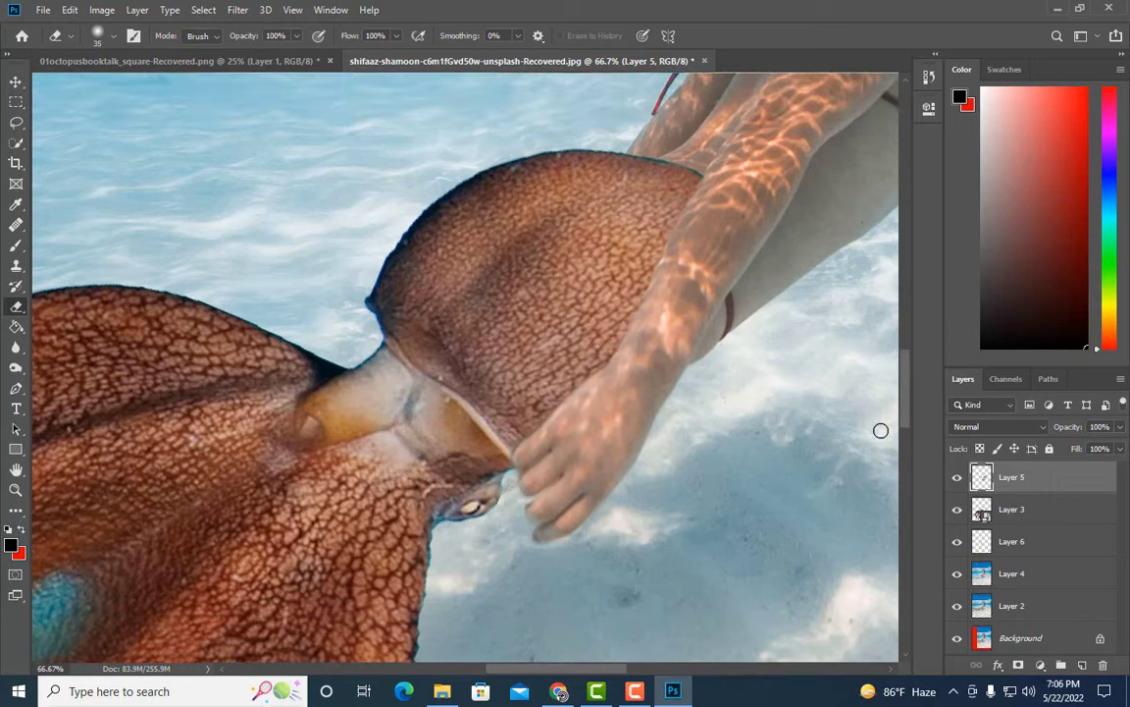
pyautogui.rightClick(1011, 509)
pyautogui.press('Escape')
pyautogui.scroll(2, 546, 401)
pyautogui.scroll(1, 546, 401)
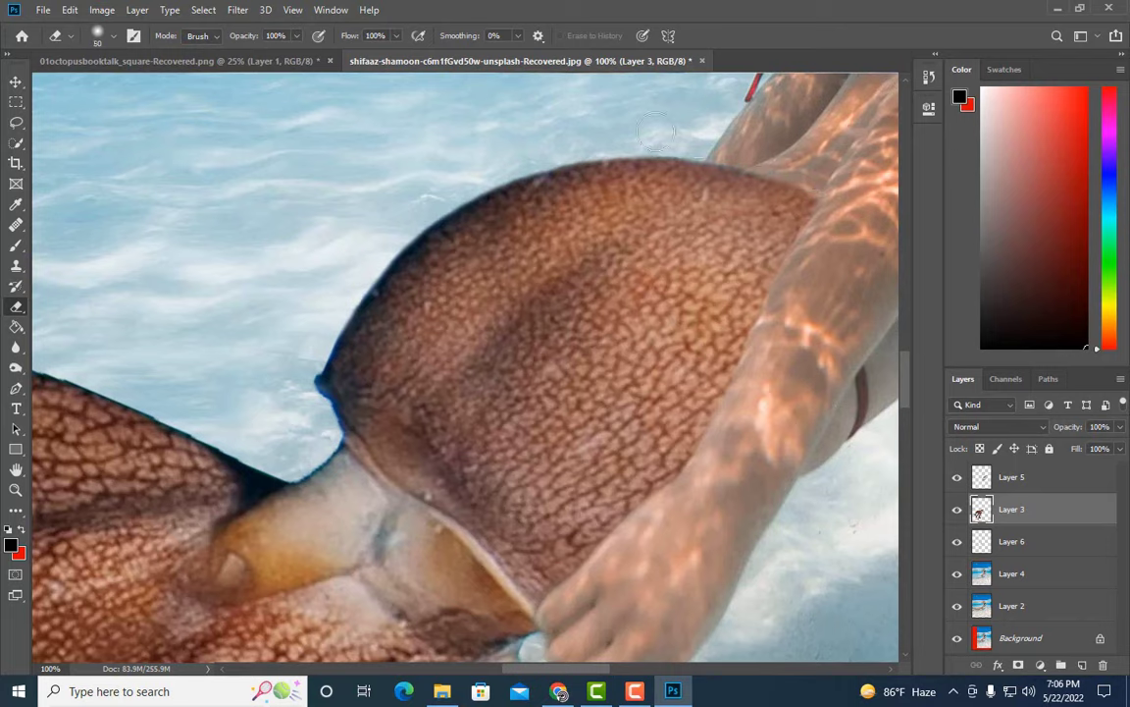
# - Zoom out, then zoom in on the left tentacles to inspect the octopus edges
pyautogui.hotkey('ctrl', '-')
pyautogui.hotkey('ctrl', '-')
pyautogui.hotkey('ctrl', '-')
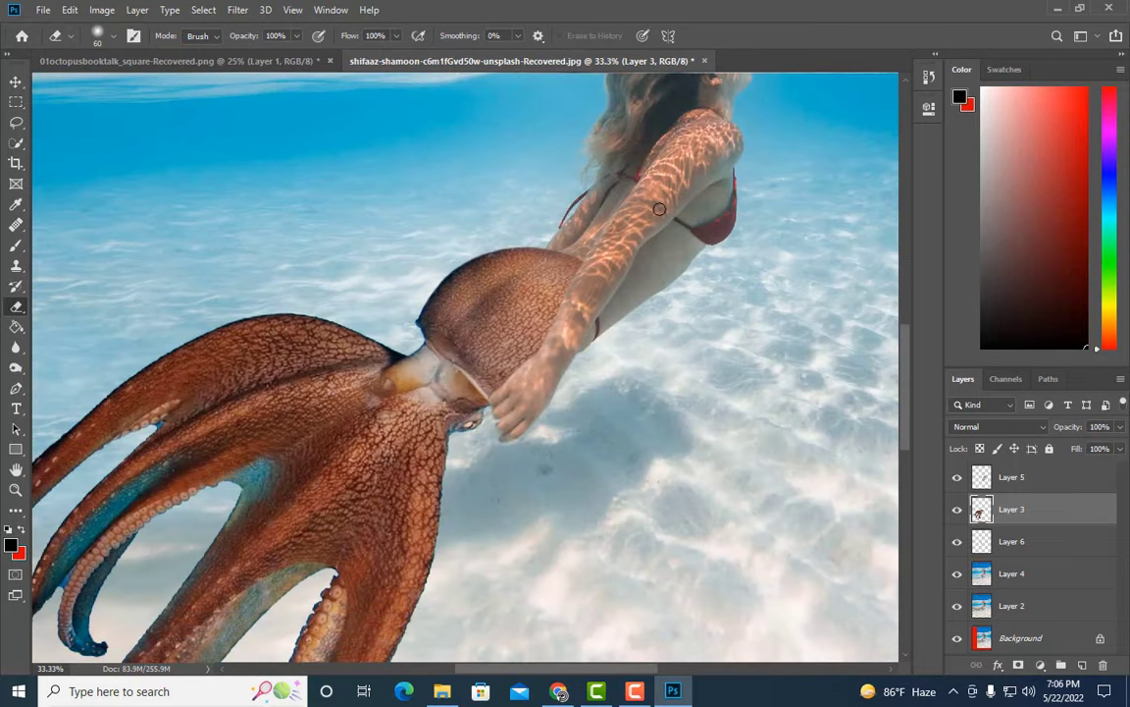
pyautogui.hotkey('ctrl', '-')
pyautogui.scroll(-2, 543, 478)
pyautogui.scroll(-1, 543, 478)
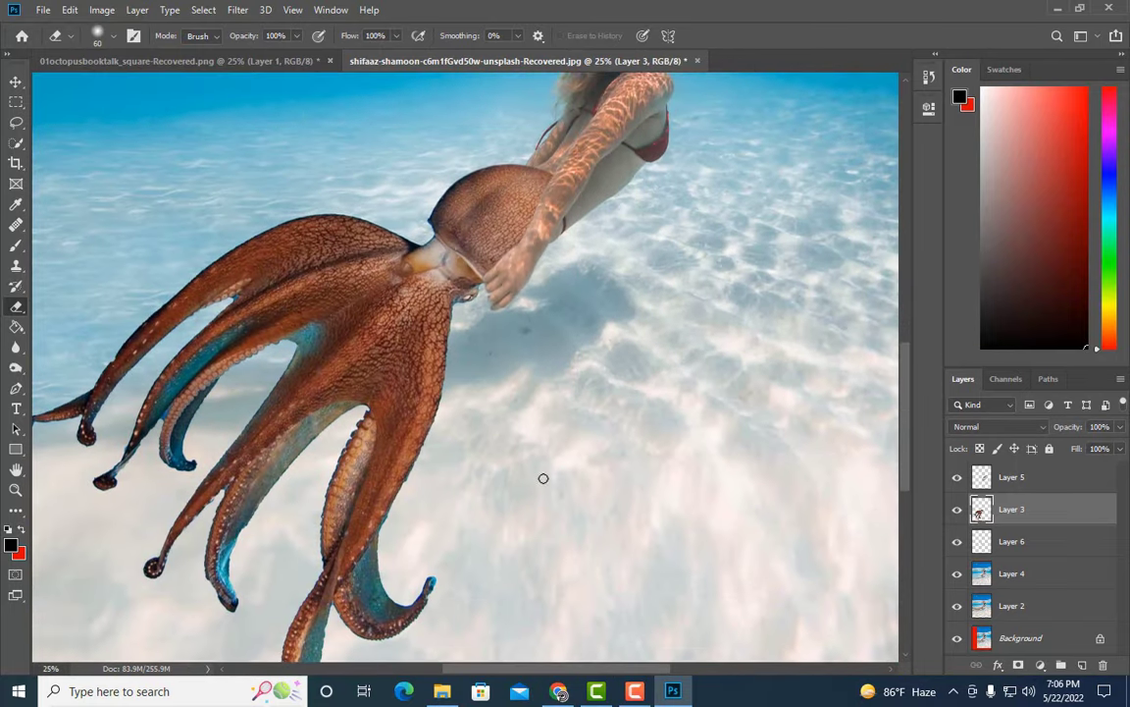
pyautogui.scroll(-1, 543, 478)
pyautogui.press('z')
pyautogui.click(108, 451)
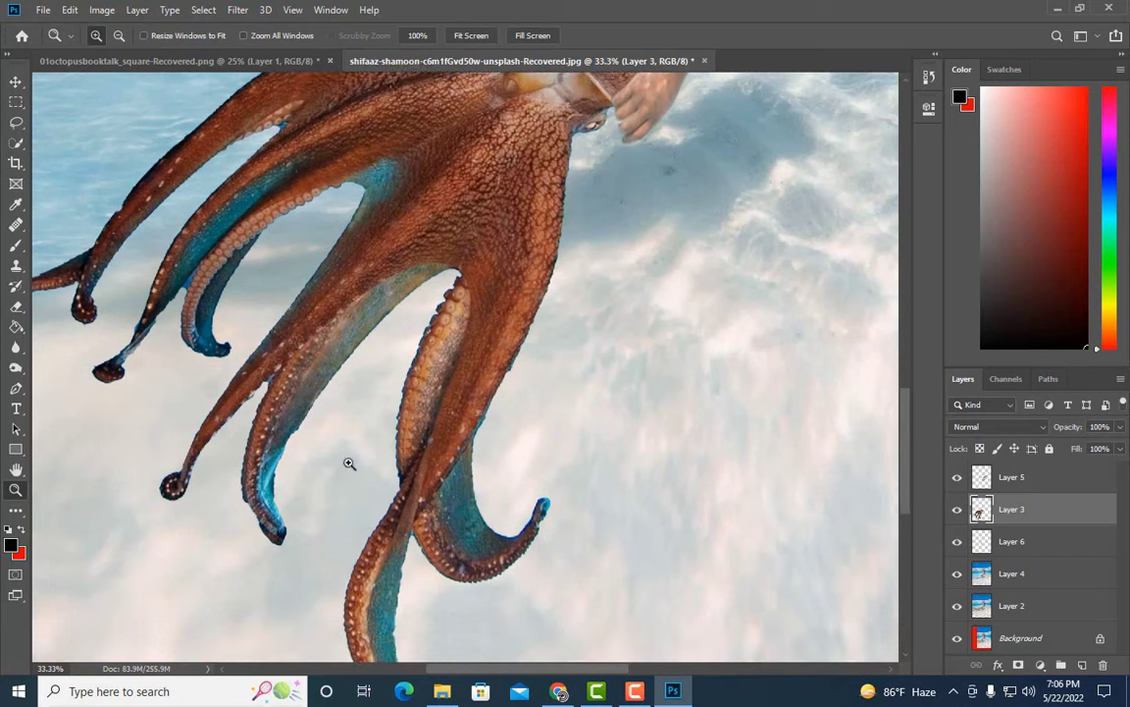
pyautogui.hotkey('ctrl', '-')
# - Duplicate the octopus layer as a hidden backup, keeping the original layer active
pyautogui.hotkey('ctrl', 'j')
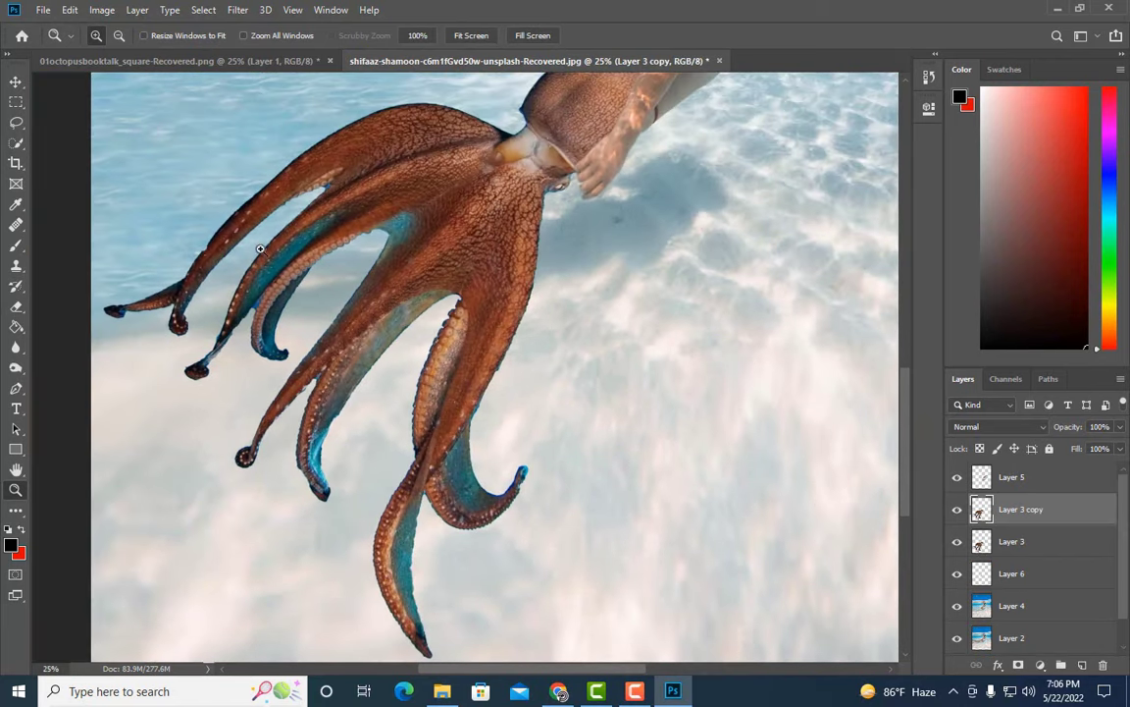
pyautogui.hotkey('ctrl', ',')
pyautogui.hotkey('alt', '[')
pyautogui.click(285, 177)
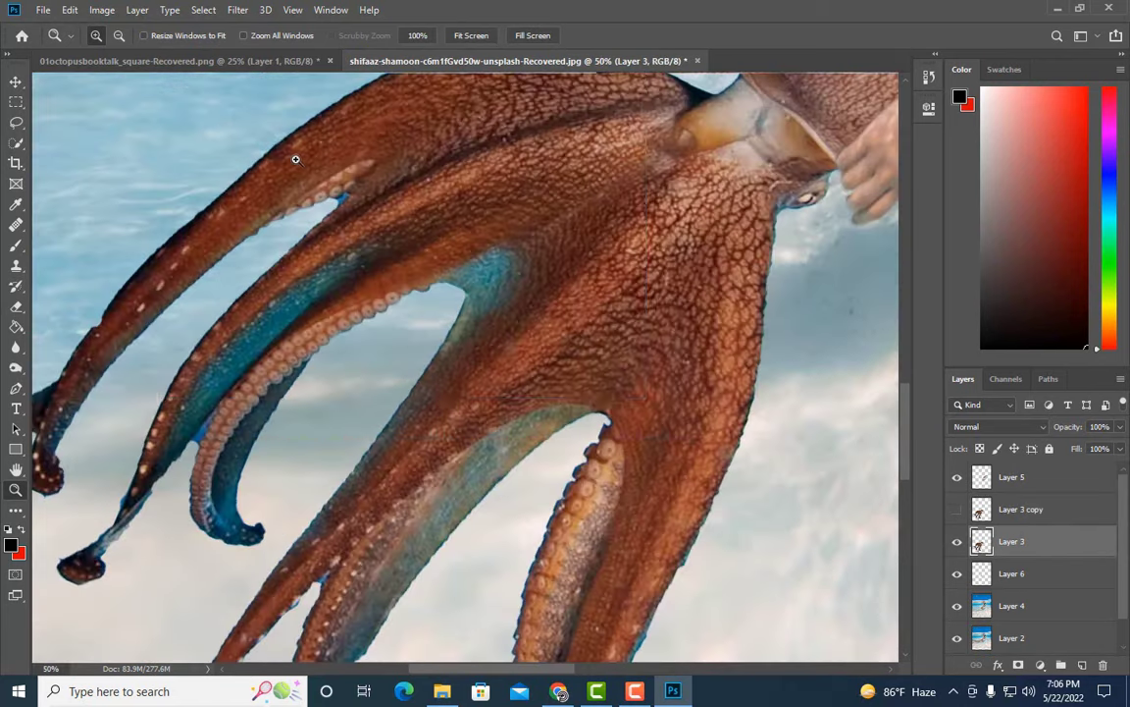
pyautogui.click(399, 140)
pyautogui.scroll(2, 246, 196)
# - Erase the ragged lower edge of the tentacle tip with a resized eraser brush
pyautogui.press('e')
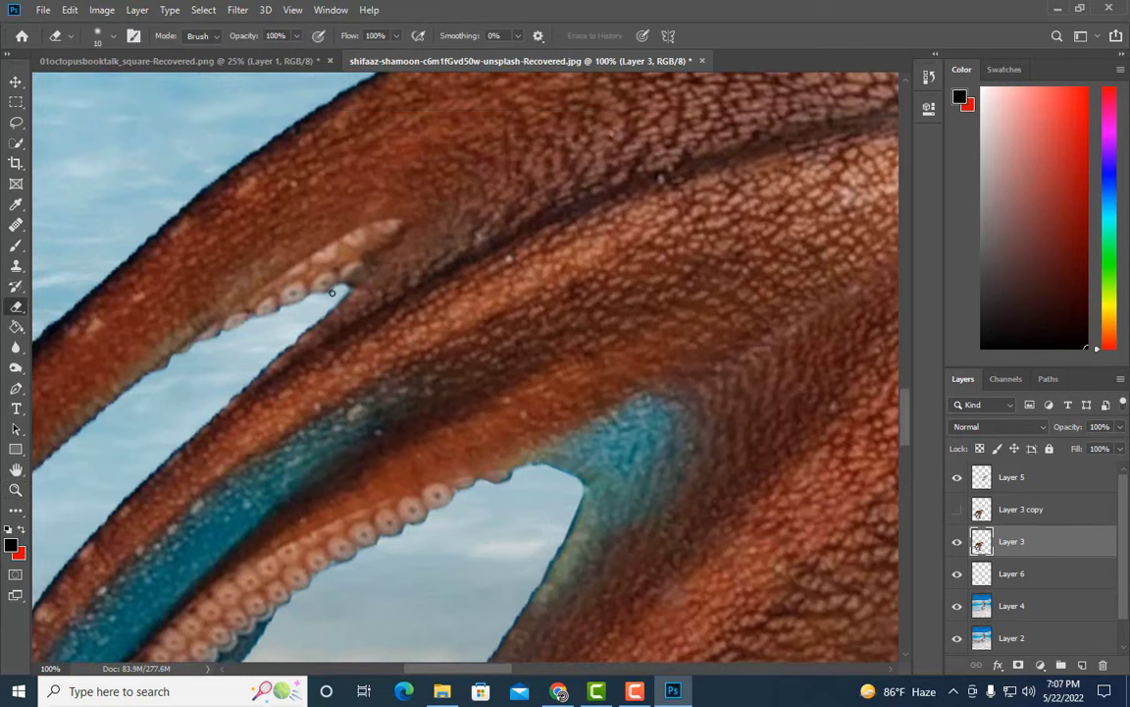
pyautogui.press(']')
pyautogui.scroll(-2, 304, 256)
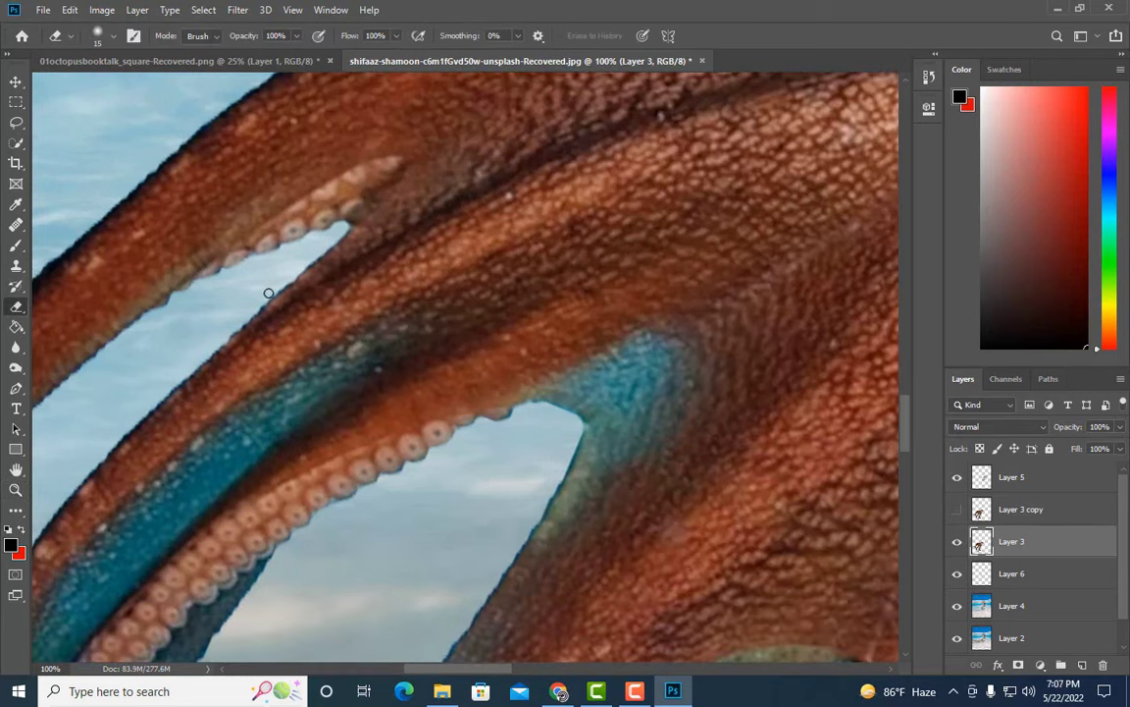
pyautogui.scroll(-1, 209, 340)
pyautogui.scroll(-3, 209, 341)
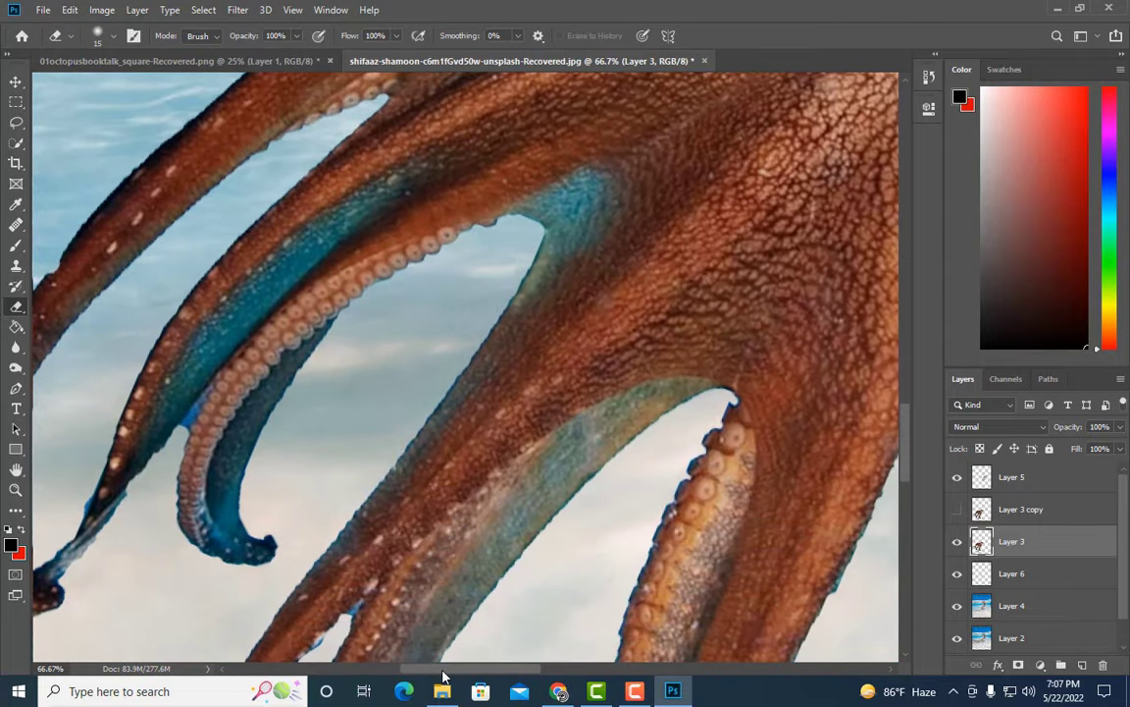
pyautogui.hscroll(-1, 294, 392)
pyautogui.hscroll(-2, 298, 474)
pyautogui.scroll(-1, 297, 474)
pyautogui.press(']')
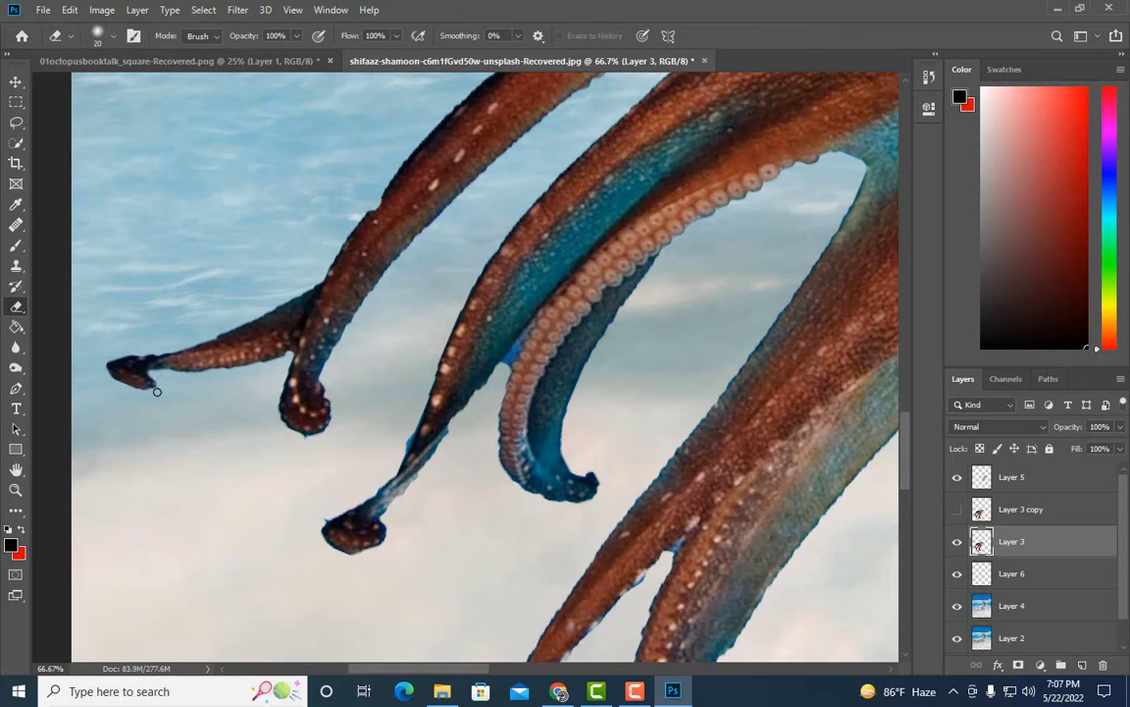
pyautogui.scroll(1, 157, 392)
pyautogui.press('[')
pyautogui.scroll(-1, 508, 302)
pyautogui.hotkey('ctrl', '+')
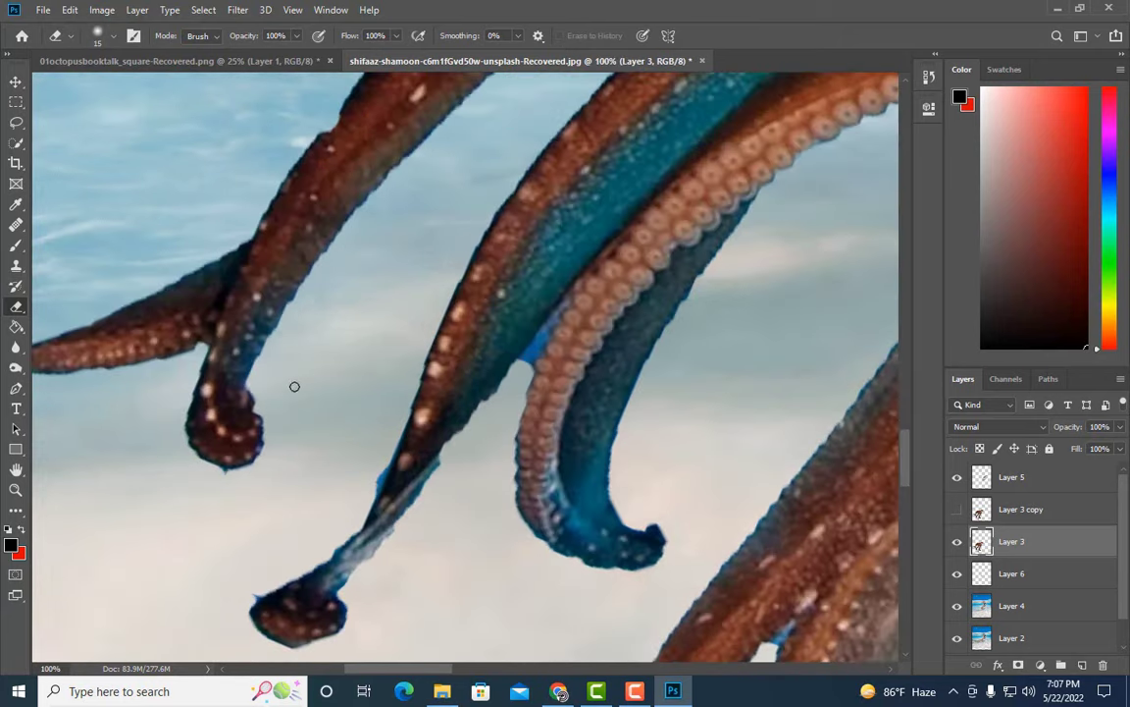
pyautogui.scroll(-2, 287, 399)
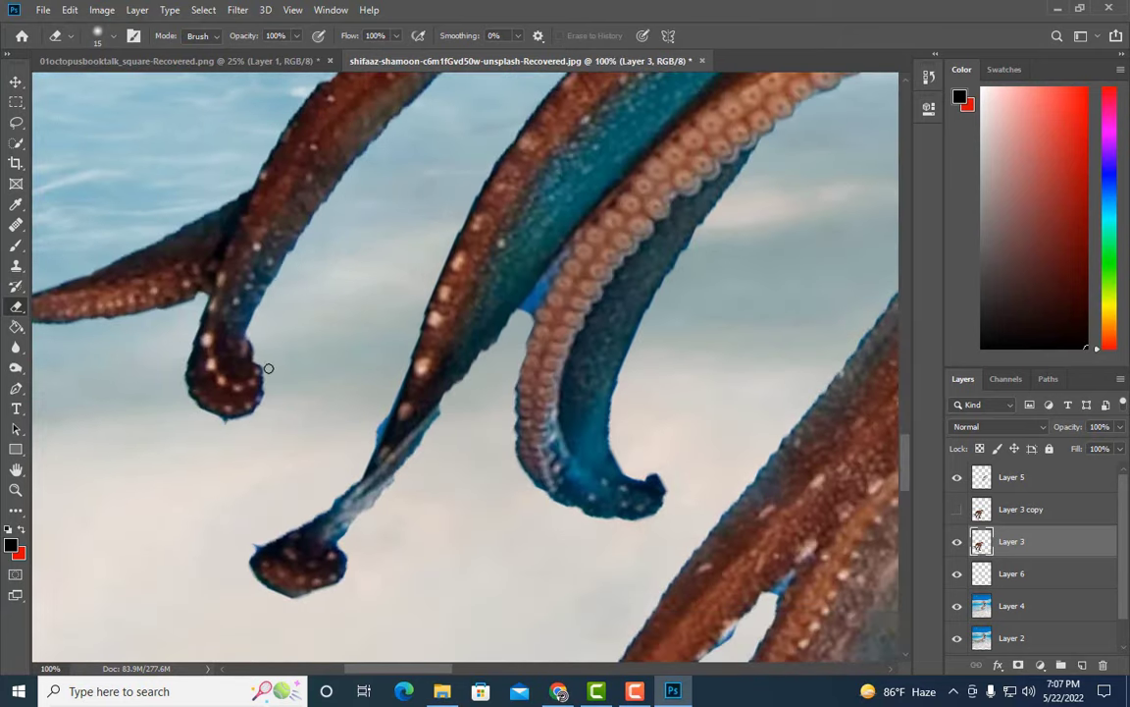
pyautogui.scroll(-2, 235, 421)
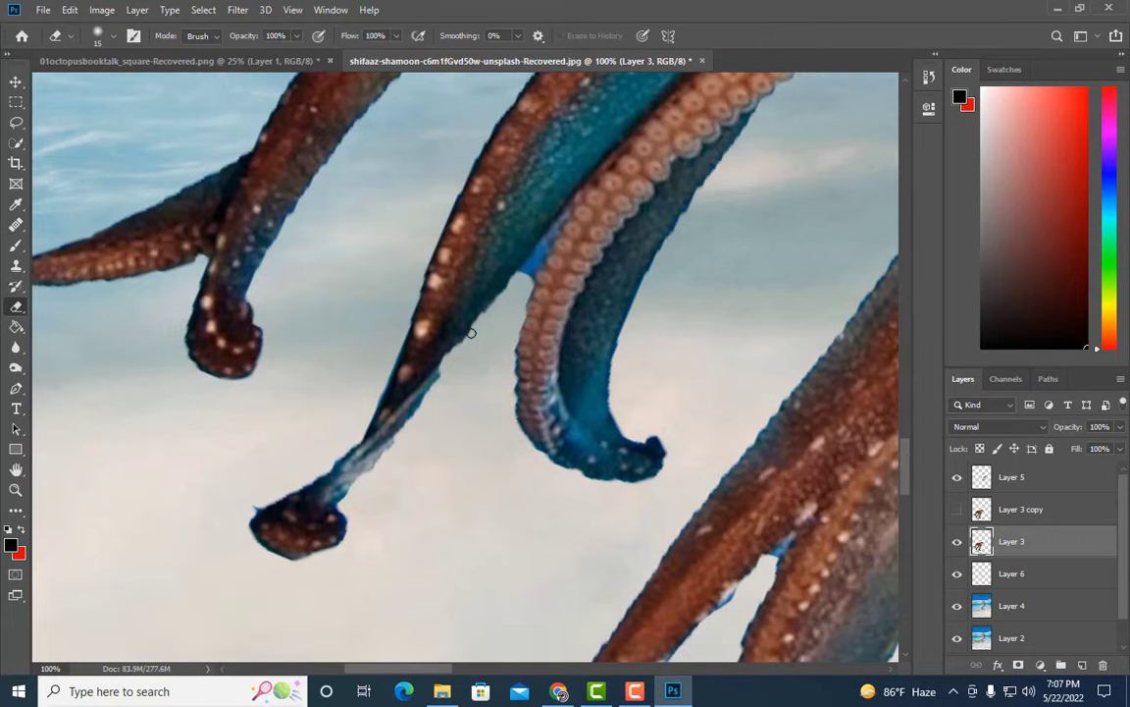
pyautogui.scroll(-1, 427, 388)
pyautogui.scroll(-2, 412, 373)
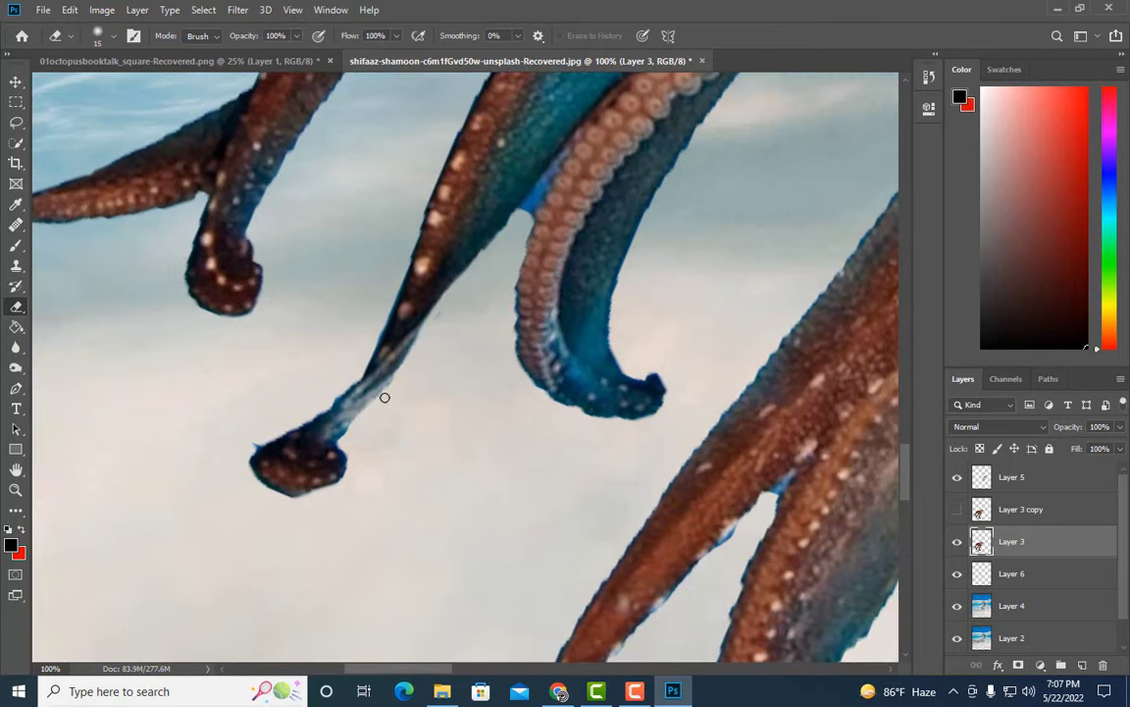
pyautogui.scroll(-1, 349, 385)
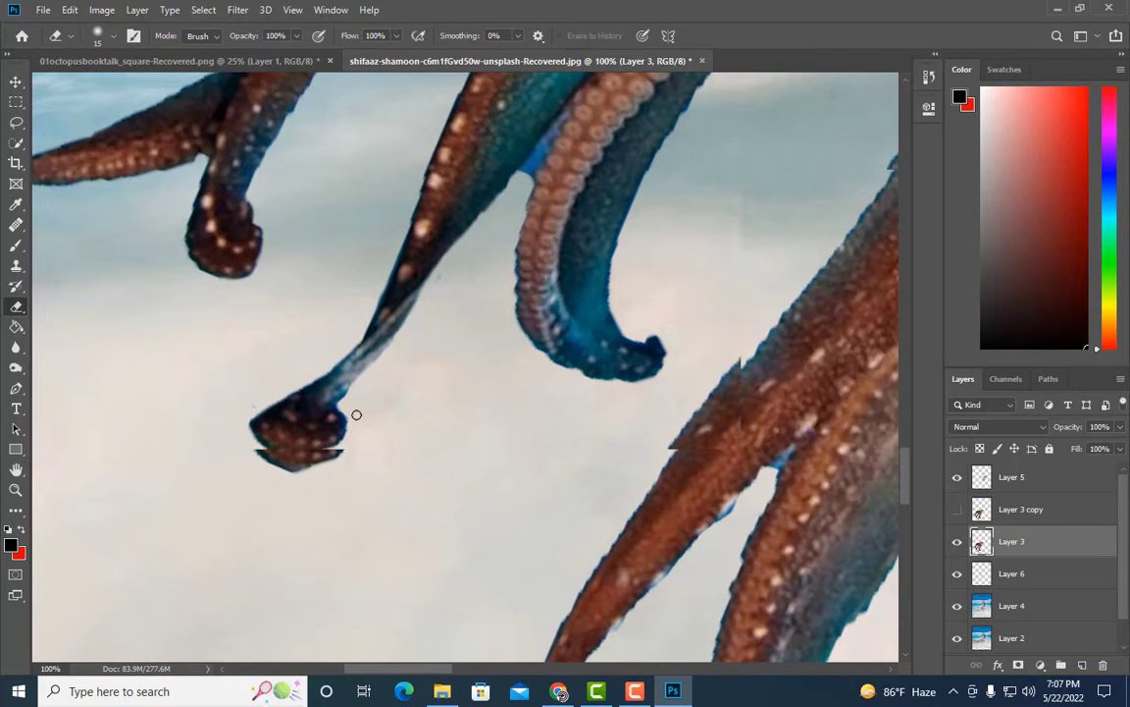
pyautogui.scroll(-1, 353, 410)
pyautogui.press(']')
pyautogui.moveTo(311, 448); pyautogui.dragTo(248, 429)
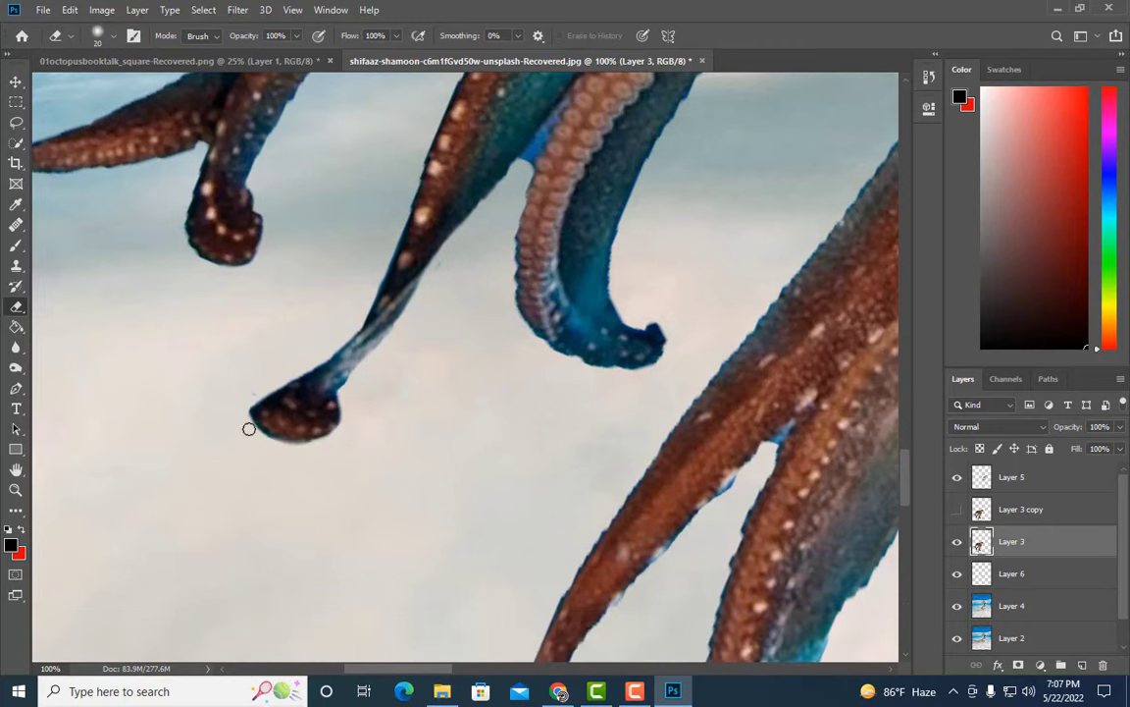
# - Erase the rough right edge of the blue tentacle with a smaller brush
pyautogui.scroll(2, 250, 393)
pyautogui.press('[')
pyautogui.press('[')
pyautogui.press('[')
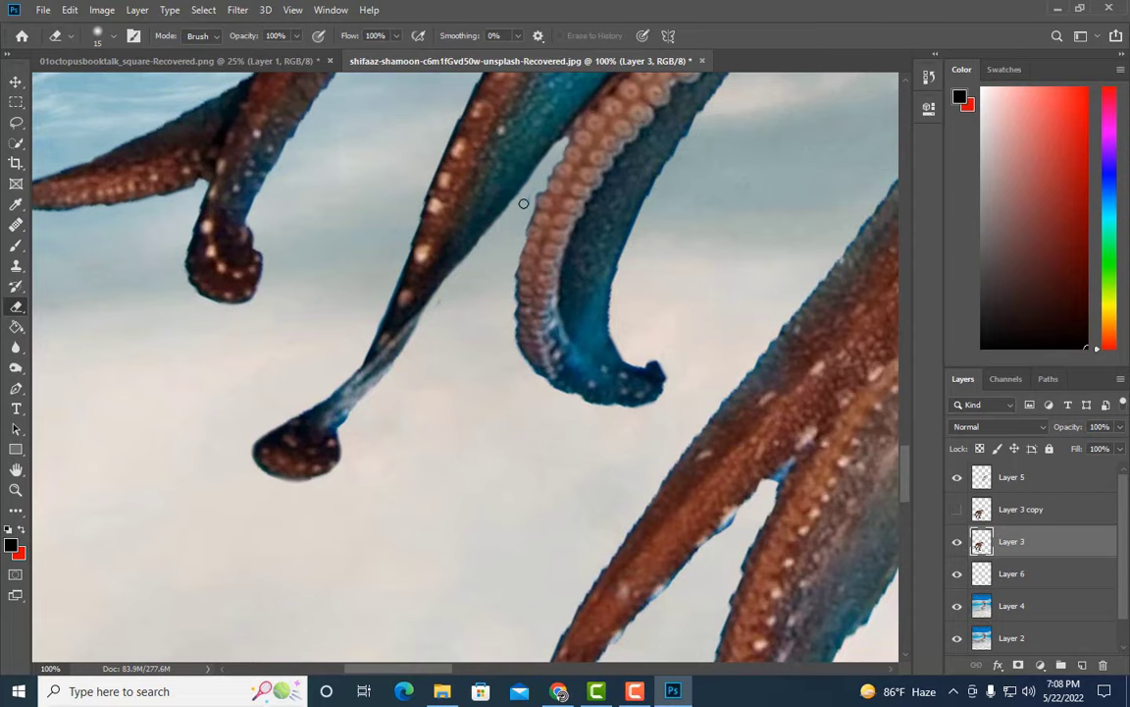
pyautogui.scroll(-2, 640, 261)
pyautogui.moveTo(613, 227); pyautogui.dragTo(610, 294)
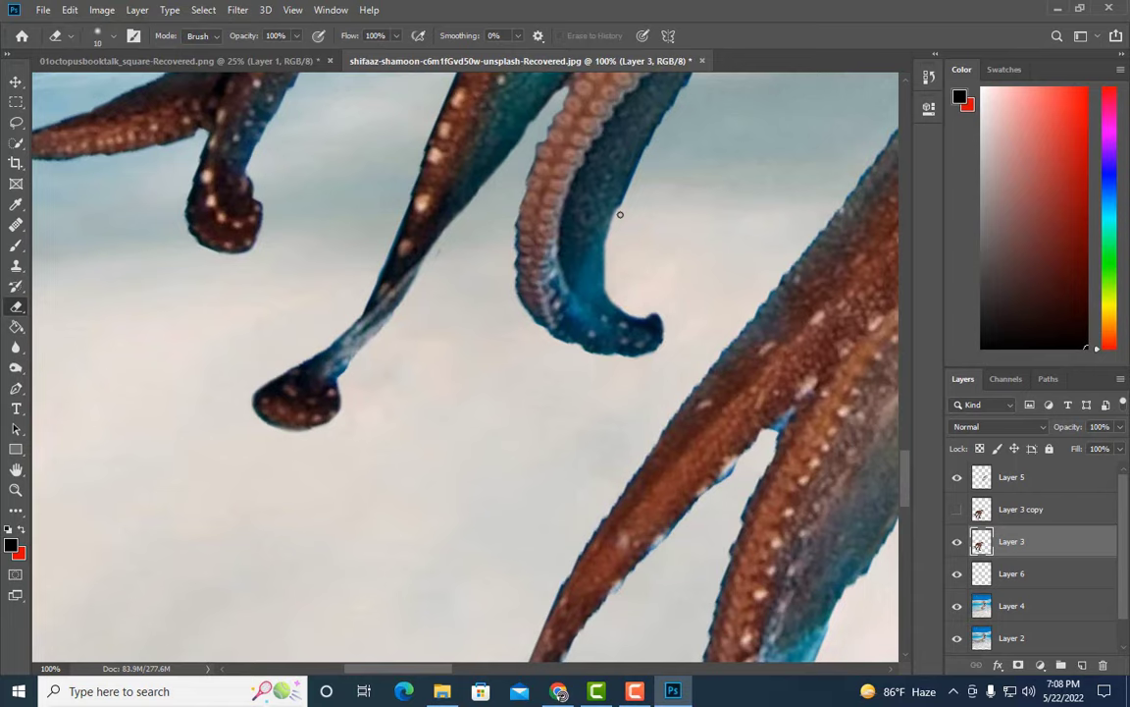
pyautogui.scroll(2, 623, 210)
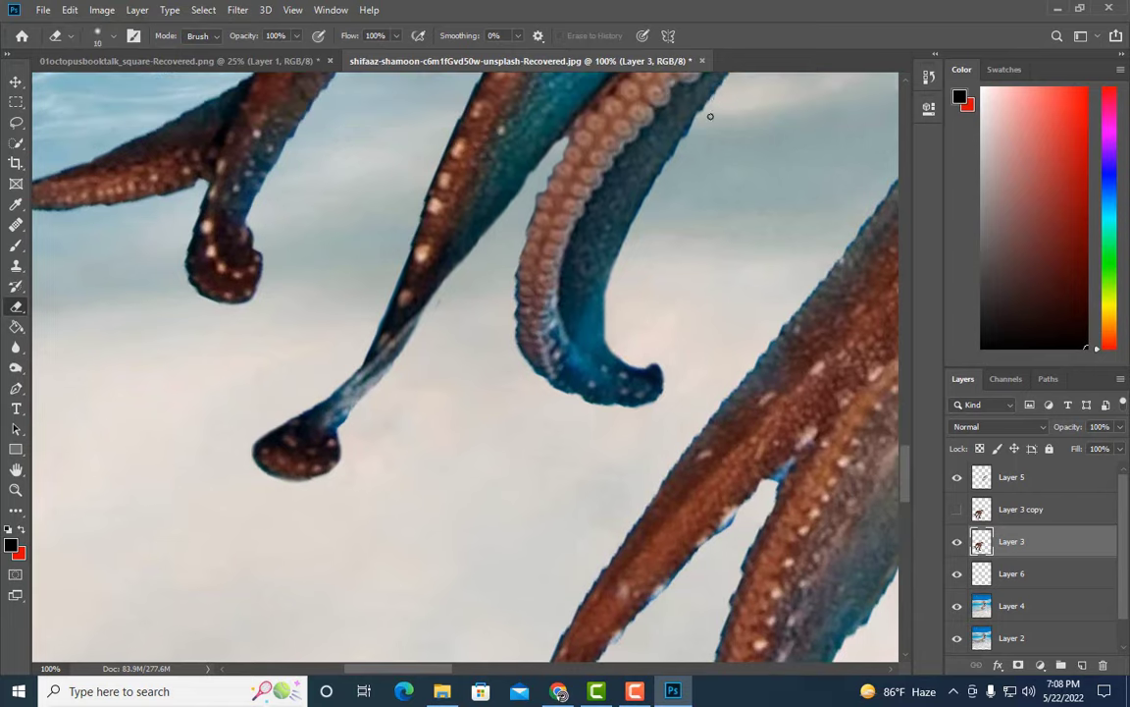
pyautogui.scroll(-2, 687, 275)
pyautogui.scroll(-4, 668, 333)
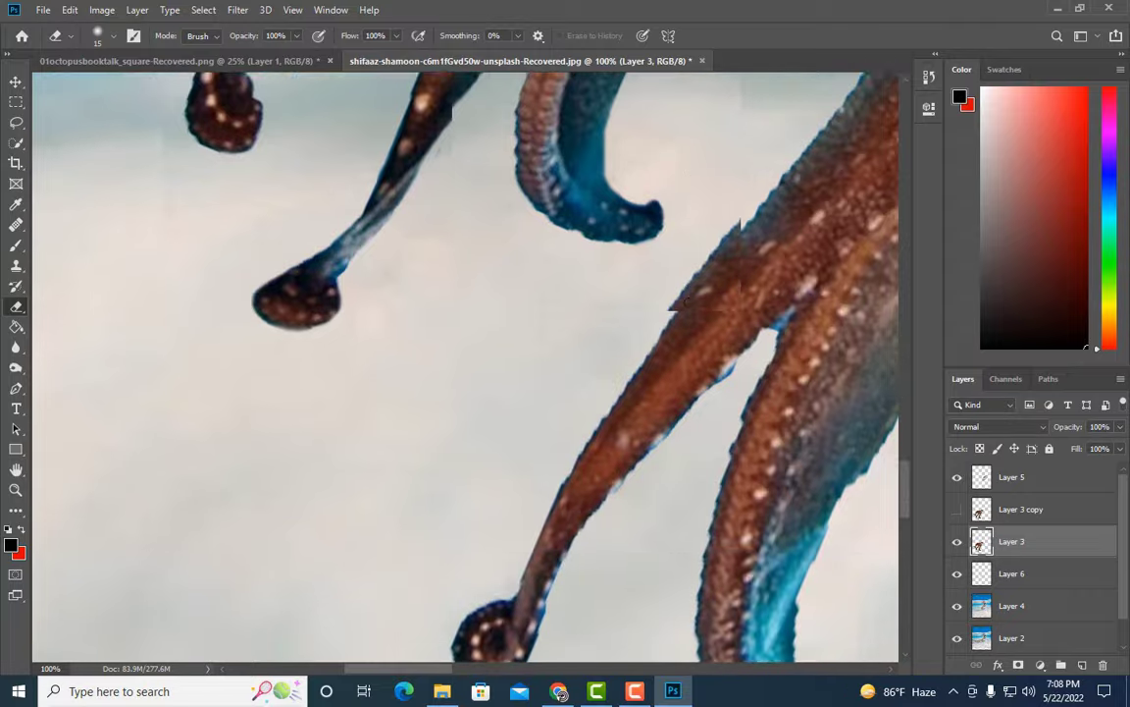
pyautogui.scroll(-5, 633, 382)
pyautogui.scroll(-2, 589, 407)
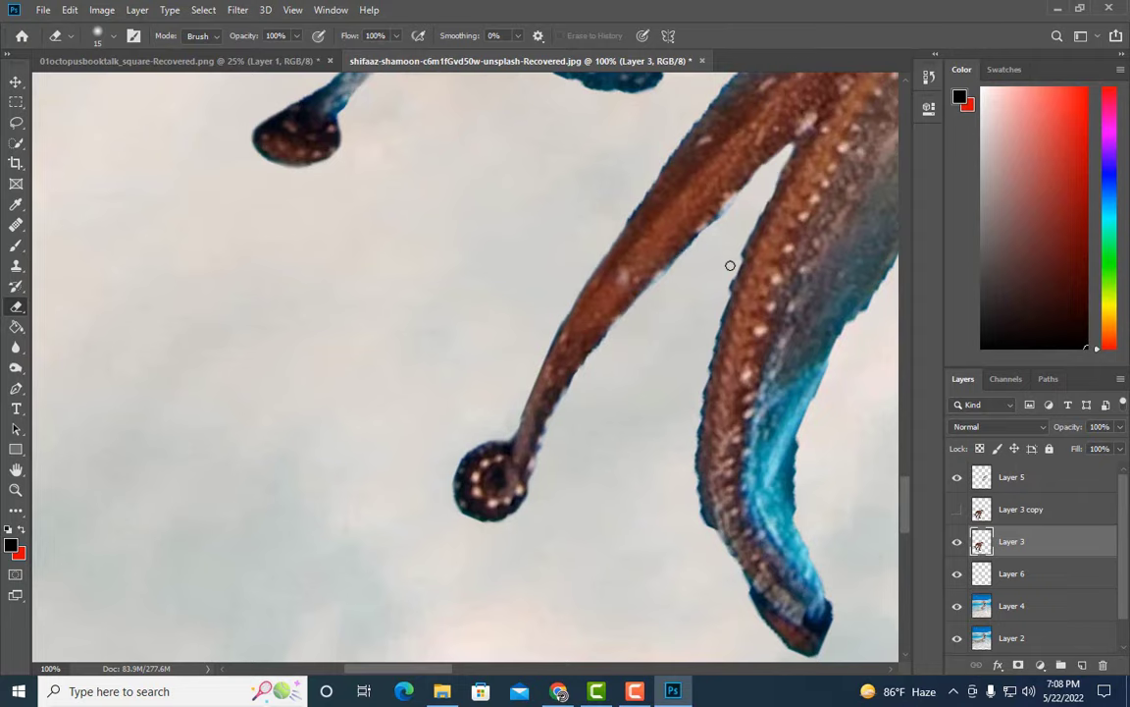
pyautogui.scroll(-1, 731, 265)
pyautogui.scroll(-1, 702, 318)
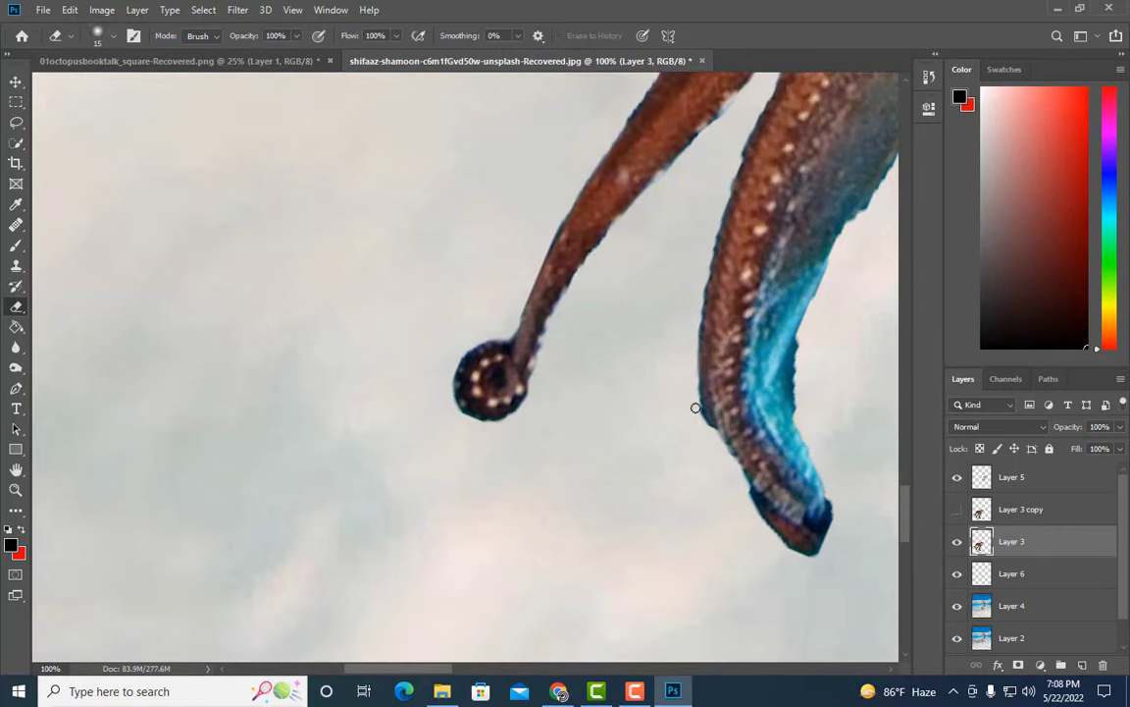
# - Check the tentacle tips up close, then zoom out to show the whole image
pyautogui.hotkey('ctrl', '-')
pyautogui.hotkey('ctrl', '-')
pyautogui.hotkey('ctrl', '-')
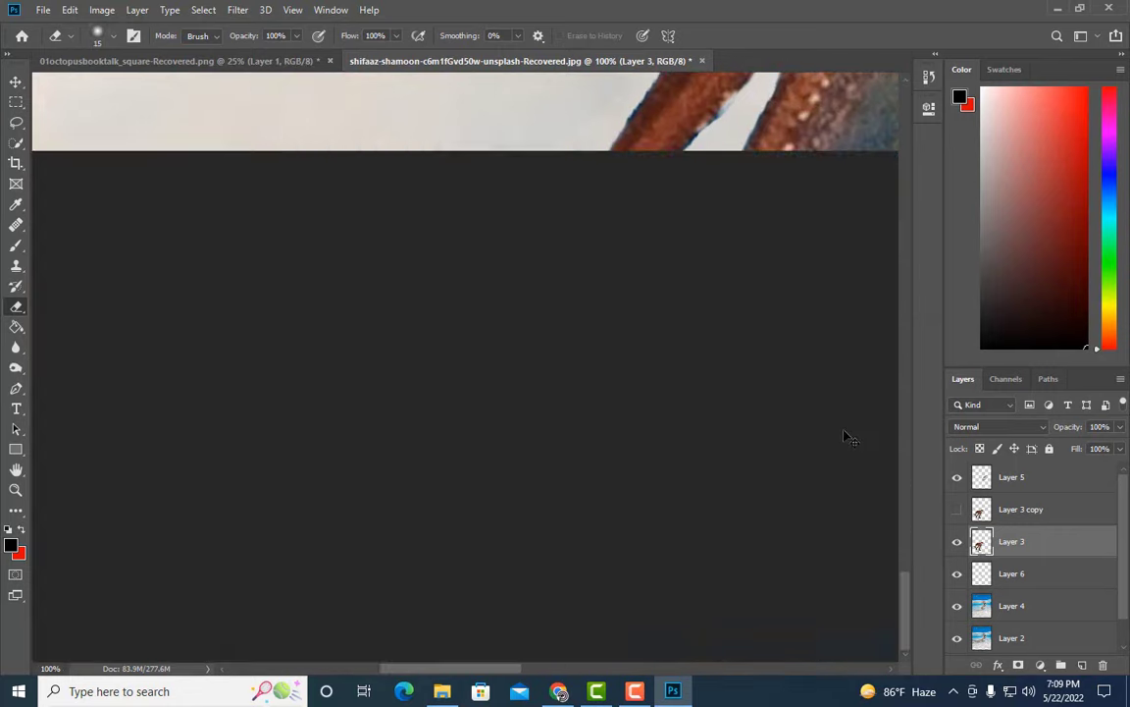
pyautogui.hotkey('ctrl', '+')
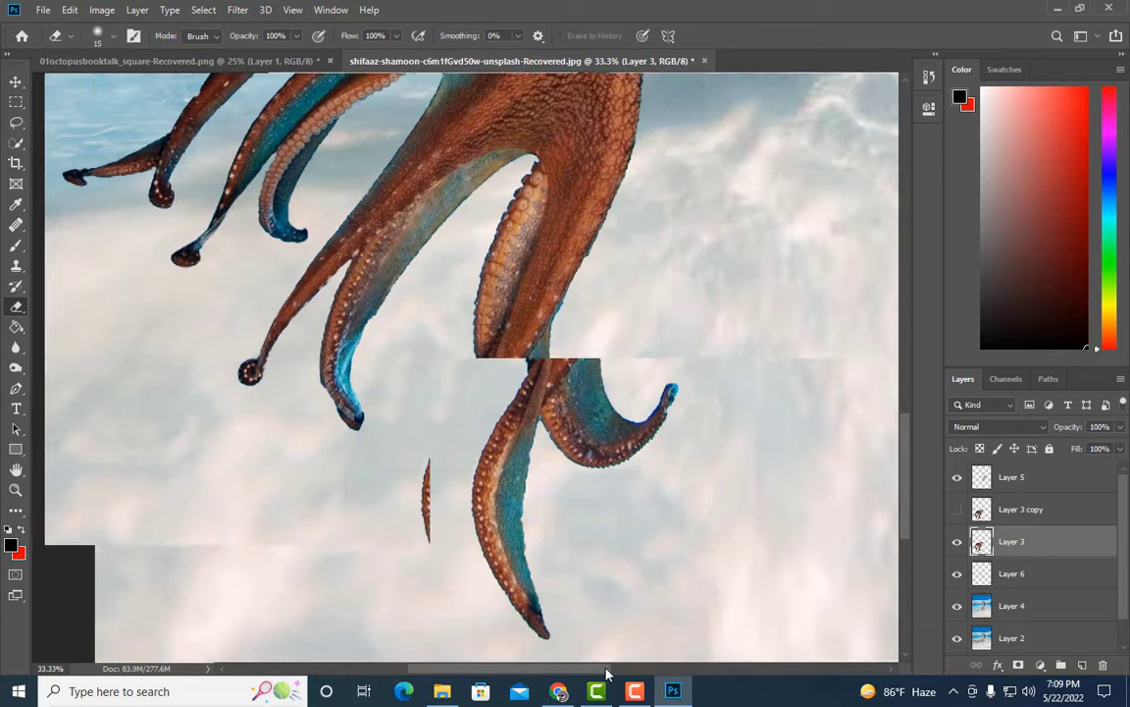
pyautogui.hotkey('ctrl', '+')
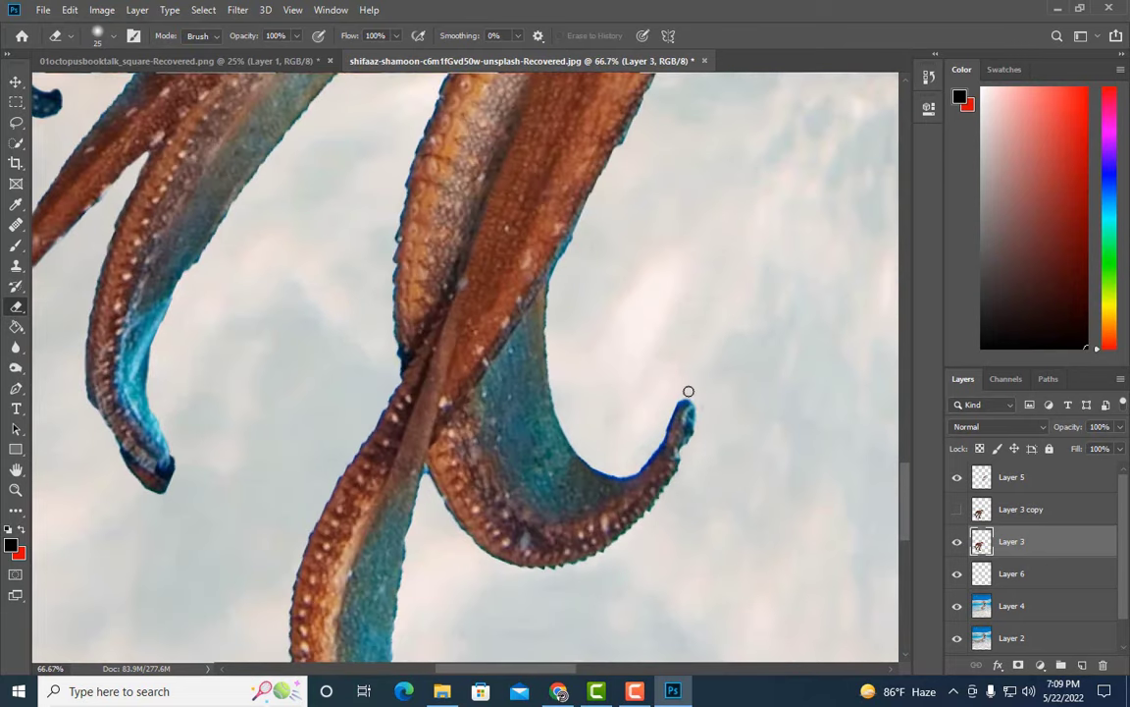
pyautogui.hotkey('ctrl', '-')
pyautogui.hotkey('ctrl', '-')
pyautogui.hotkey('ctrl', '-')
pyautogui.hotkey('ctrl', '-')
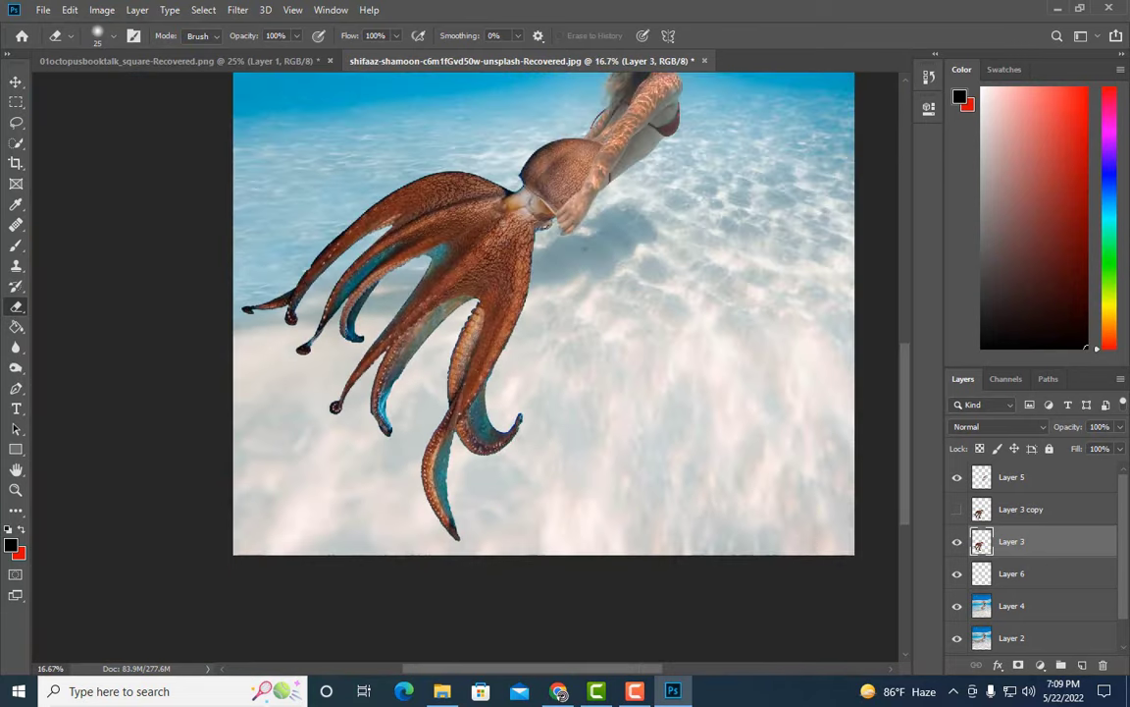
# - In Hue/Saturation, lower the Cyans' saturation and shift their hue left
pyautogui.click(102, 10)
pyautogui.click(289, 129)
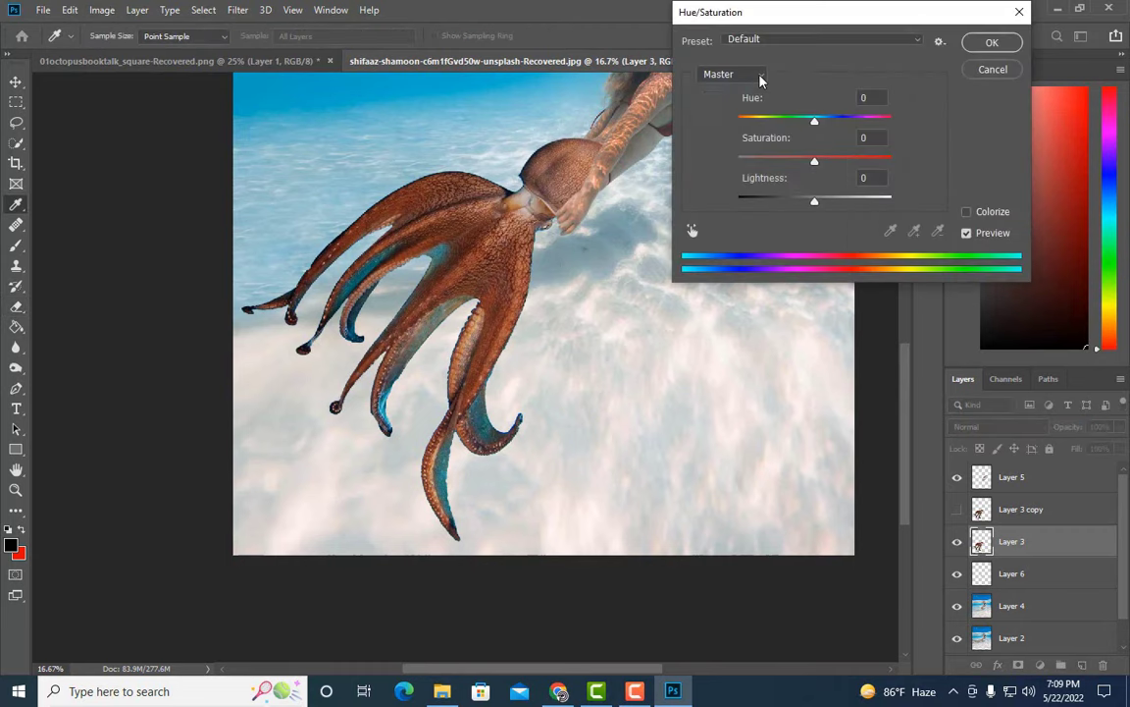
pyautogui.click(761, 77)
pyautogui.click(731, 147)
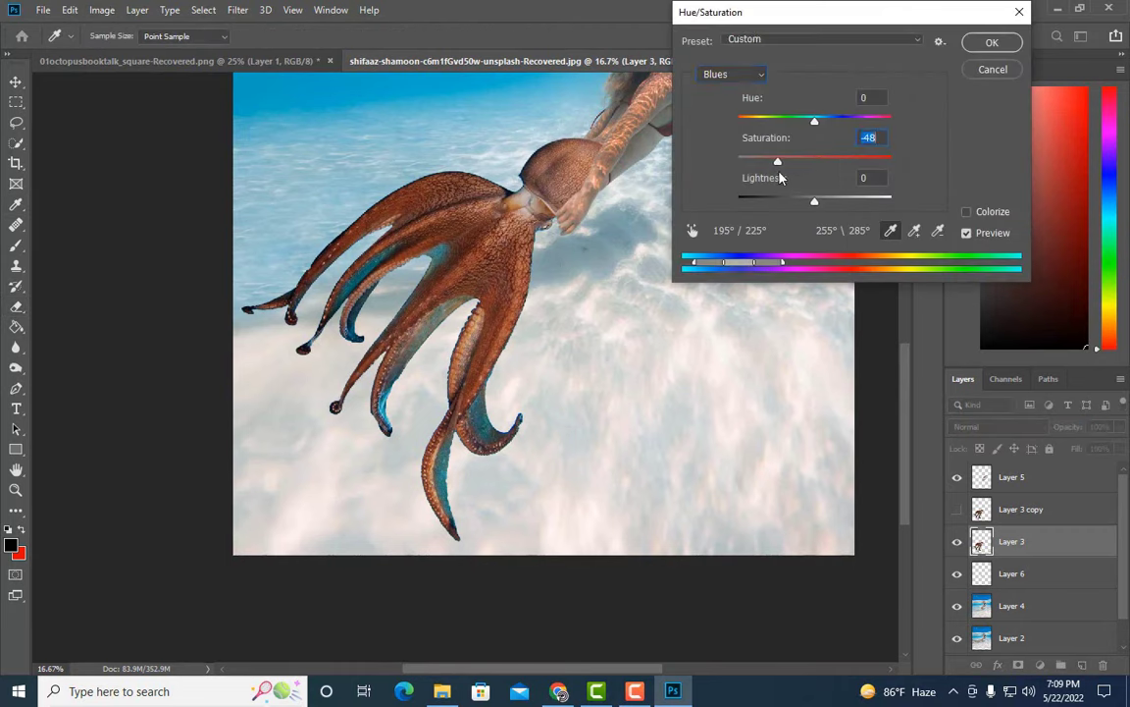
pyautogui.click(762, 77)
pyautogui.click(731, 138)
pyautogui.moveTo(814, 161); pyautogui.dragTo(786, 161)
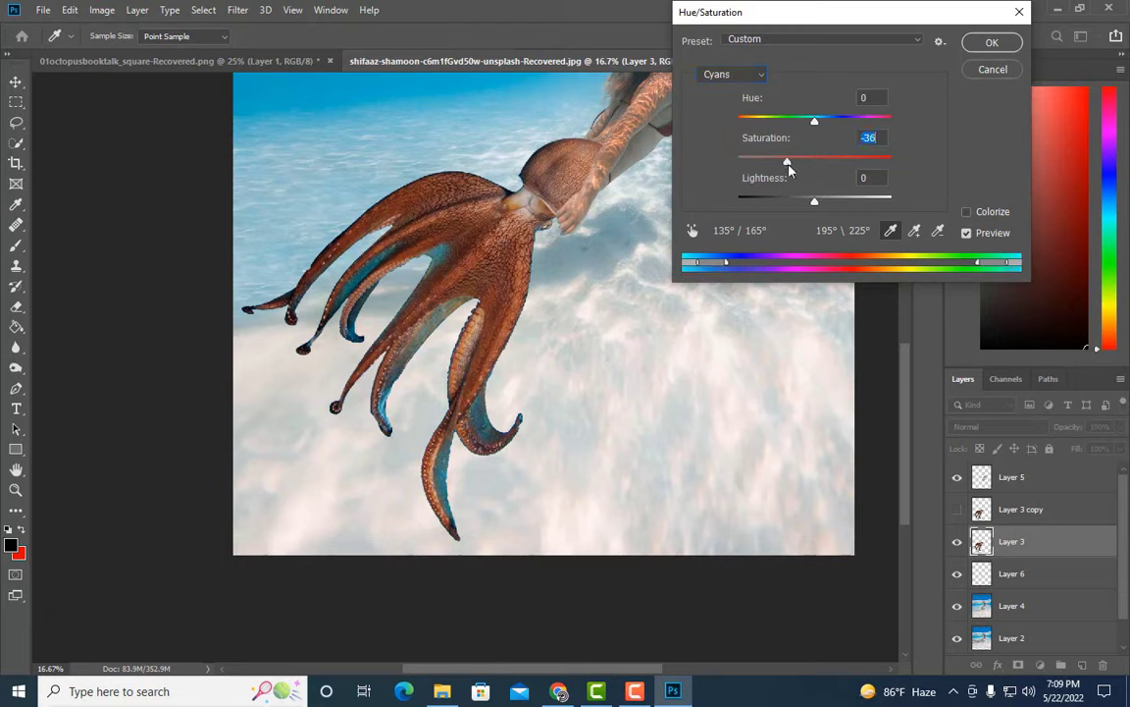
pyautogui.moveTo(814, 120)
pyautogui.mouseDown()
pyautogui.moveTo(801, 122)
pyautogui.moveTo(841, 129)
pyautogui.moveTo(770, 122)
pyautogui.moveTo(748, 134)
pyautogui.moveTo(749, 169)
pyautogui.mouseUp()
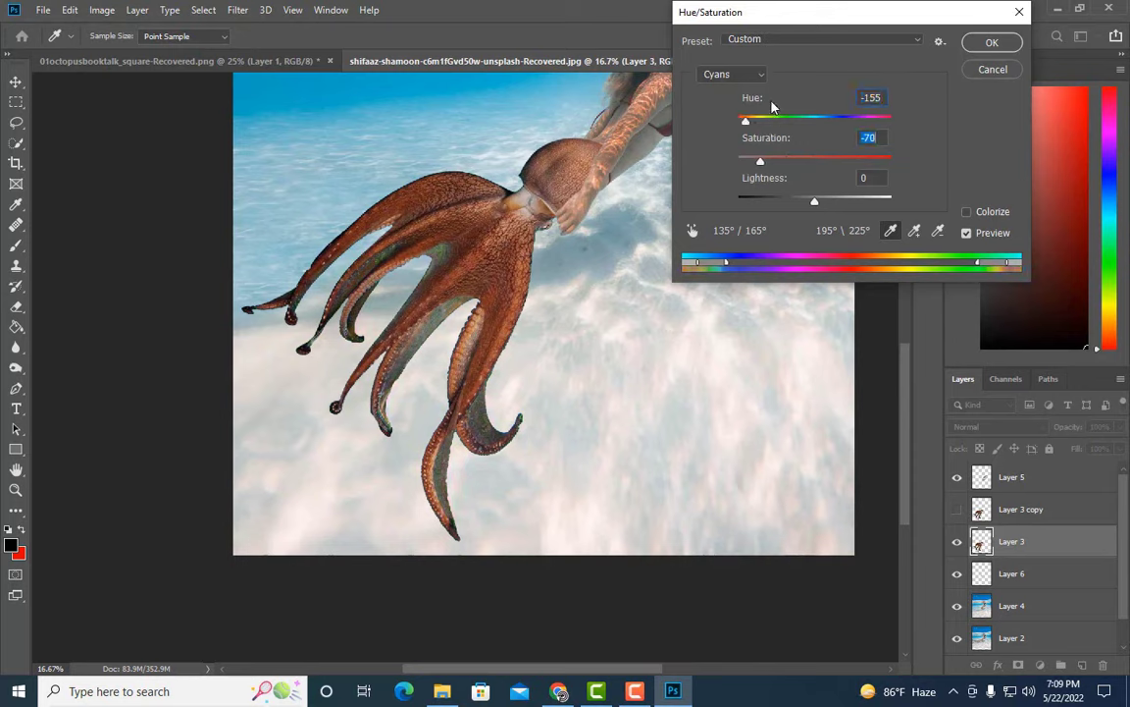
# - Shift the Blues' hue to the left as well
pyautogui.click(726, 74)
pyautogui.click(736, 155)
pyautogui.moveTo(814, 120)
pyautogui.mouseDown()
pyautogui.moveTo(739, 119)
pyautogui.moveTo(771, 120)
pyautogui.mouseUp()
# - Apply the Hue/Saturation adjustment and zoom out to the whole image
pyautogui.press('Return')
pyautogui.press('e')
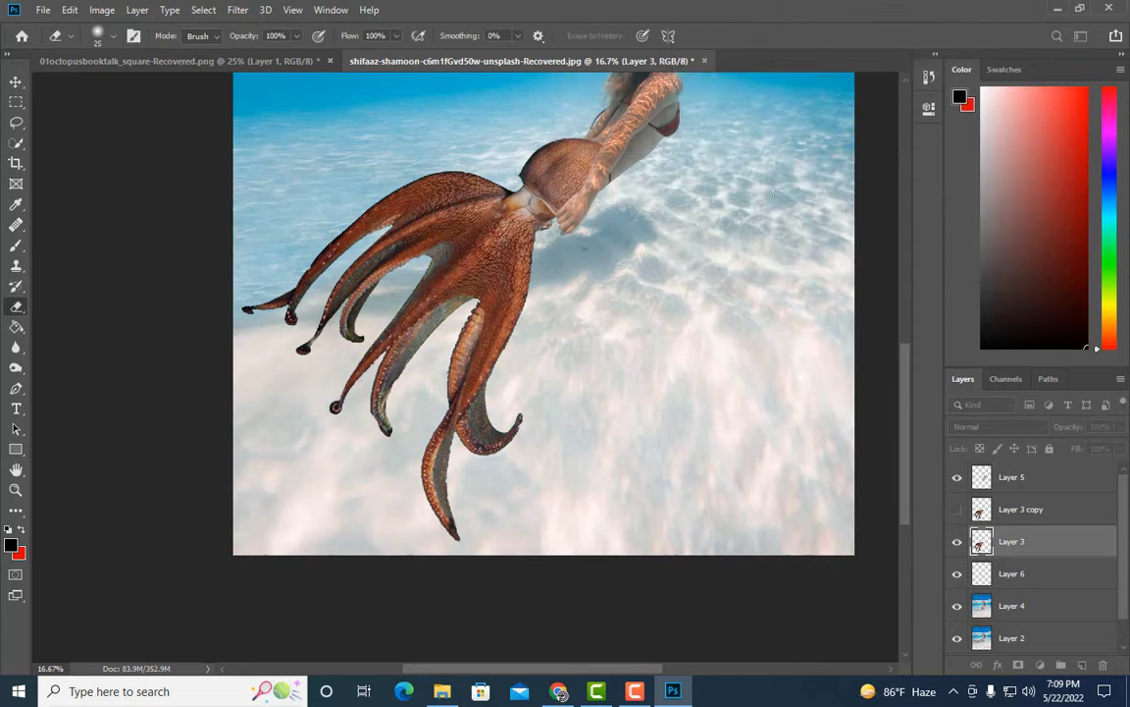
pyautogui.scroll(2, 610, 271)
pyautogui.hotkey('ctrl', '-')
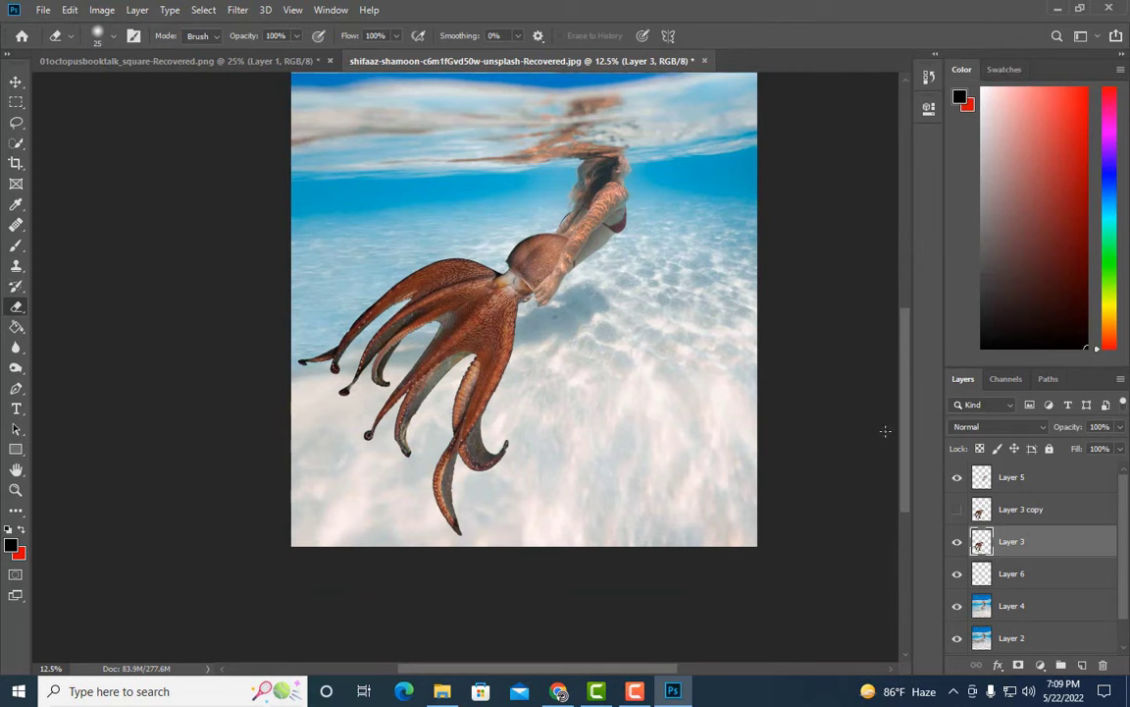
# - Convert the octopus Layer 3 into a Smart Object
pyautogui.rightClick(1033, 548)
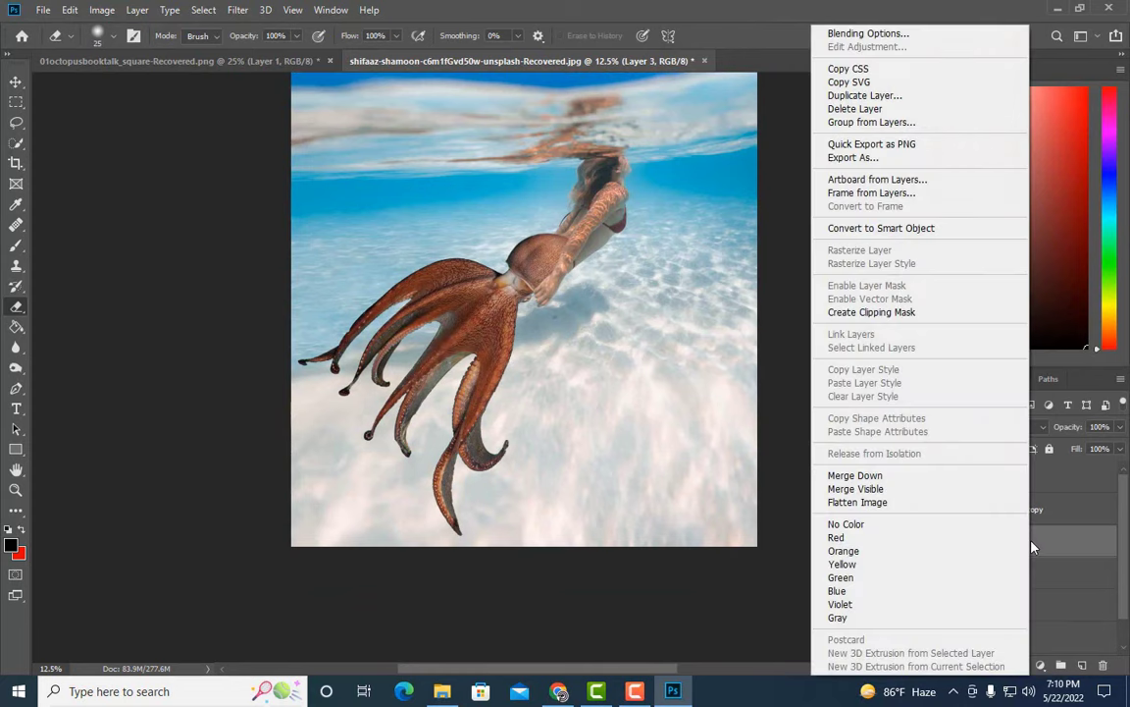
pyautogui.press('Escape')
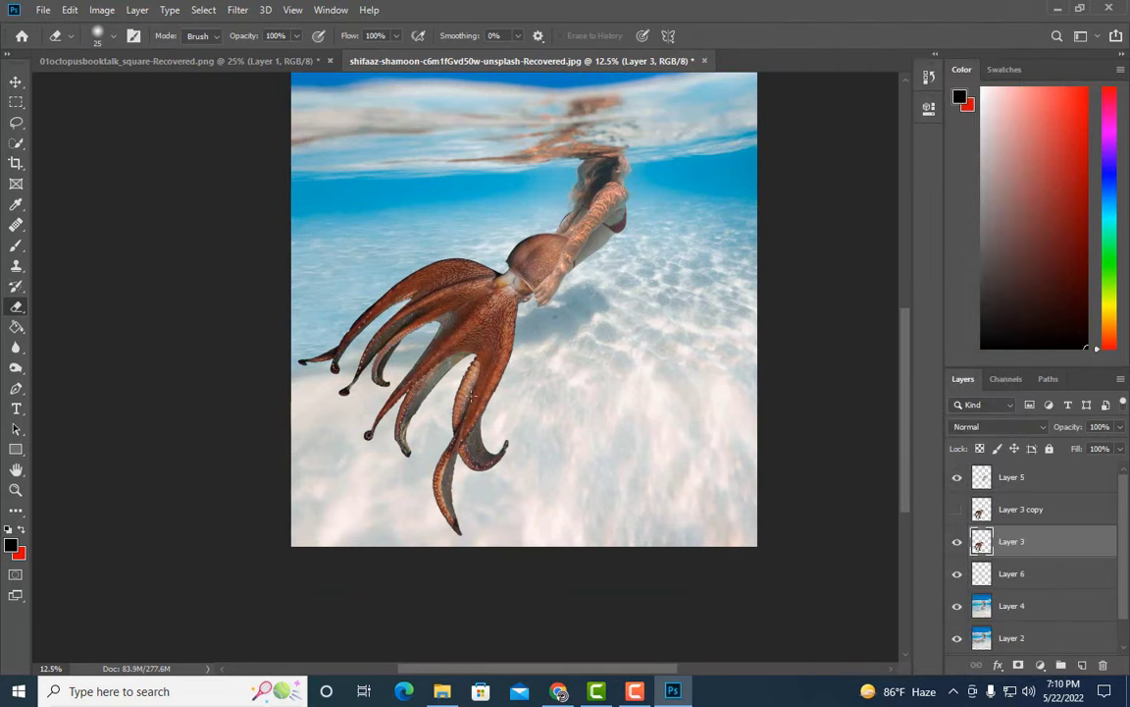
pyautogui.rightClick(1041, 541)
pyautogui.click(933, 233)
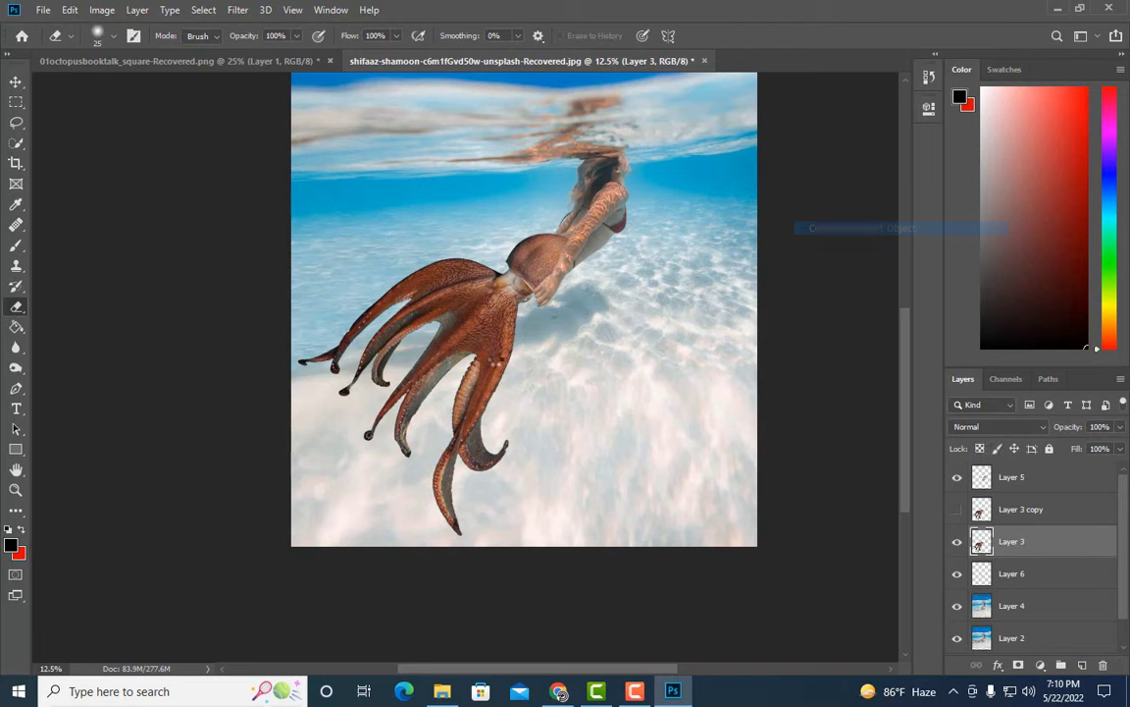
# - Warp the octopus tail, bending its left side out and lifting the left tentacles
pyautogui.hotkey('ctrl', 't')
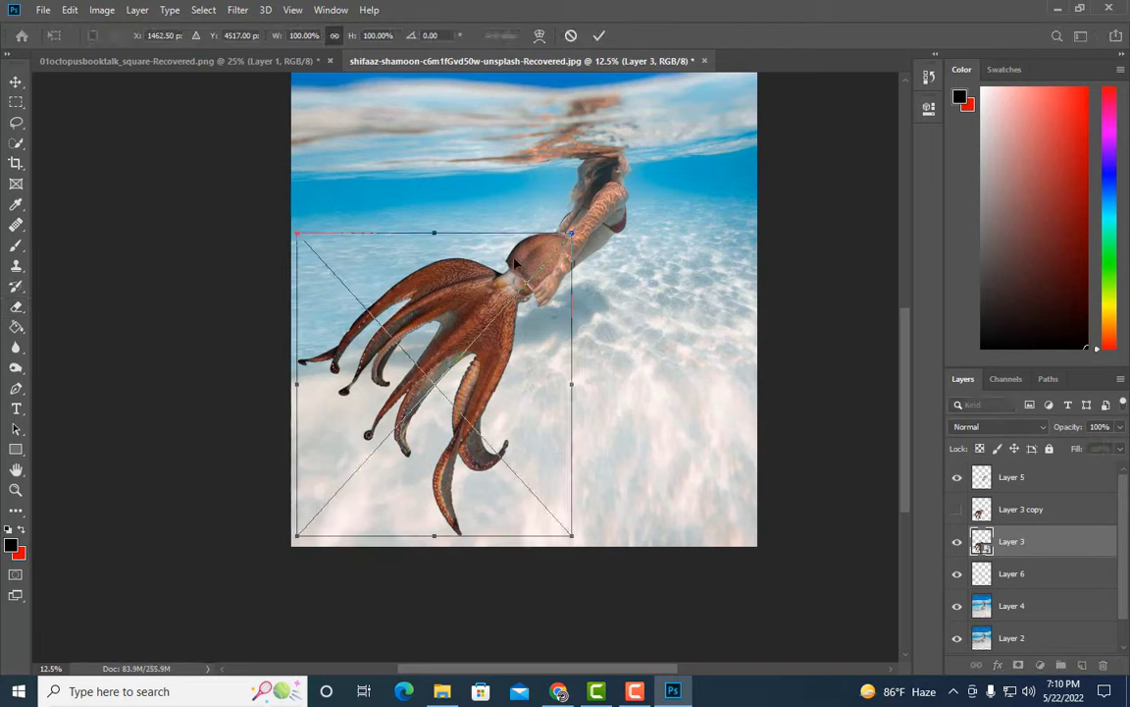
pyautogui.click(539, 35)
pyautogui.moveTo(297, 331); pyautogui.dragTo(287, 291)
pyautogui.moveTo(407, 246); pyautogui.dragTo(409, 256)
pyautogui.moveTo(288, 294); pyautogui.dragTo(287, 248)
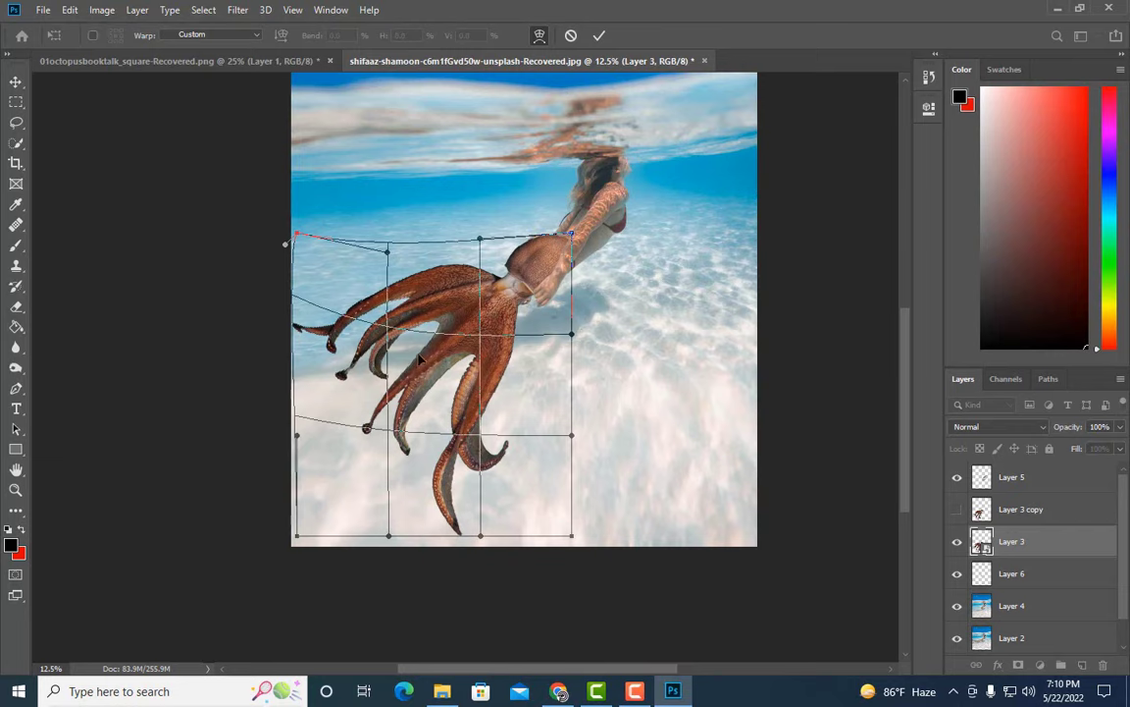
pyautogui.press('Return')
# - Zoom in on the swimmer's body and commit a Free Transform of the tail
pyautogui.hotkey('ctrl', '+')
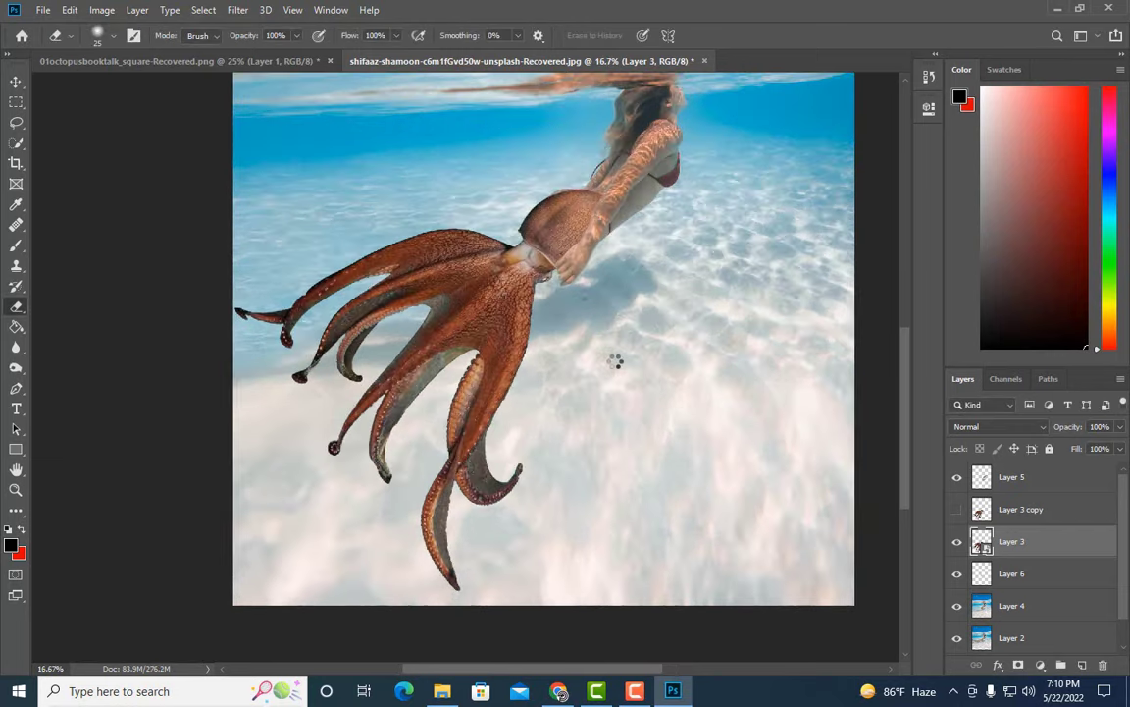
pyautogui.scroll(1, 615, 361)
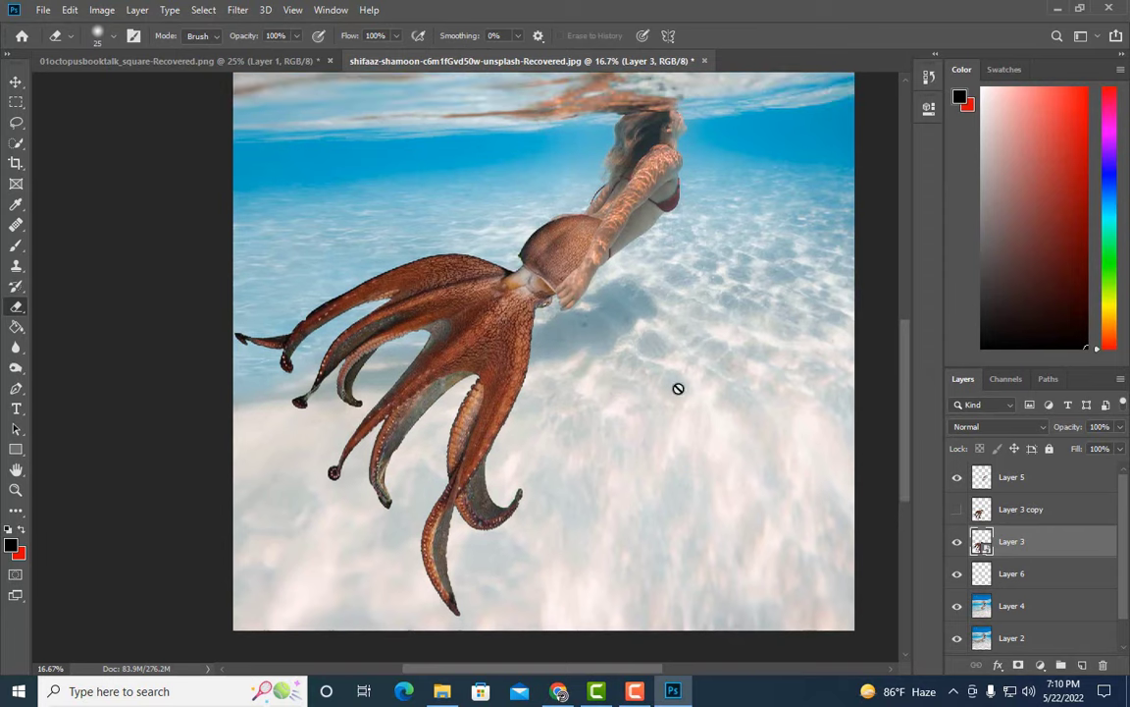
pyautogui.scroll(1, 732, 510)
pyautogui.click(15, 489)
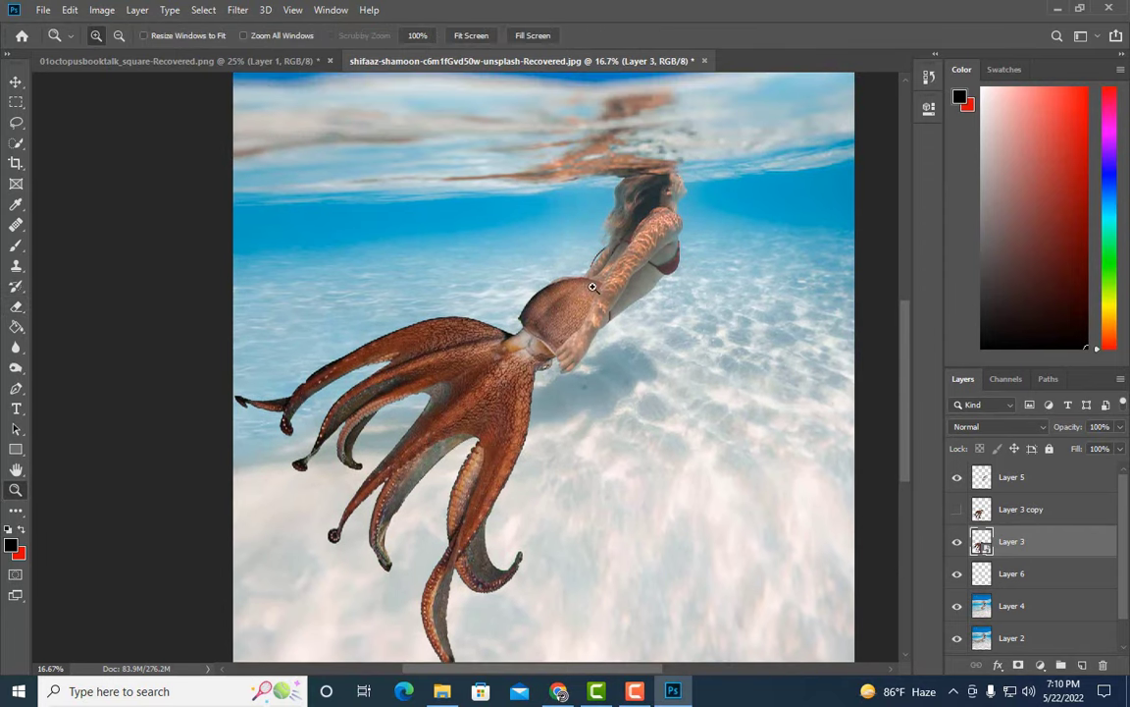
pyautogui.click(564, 281)
pyautogui.hotkey('ctrl', 't')
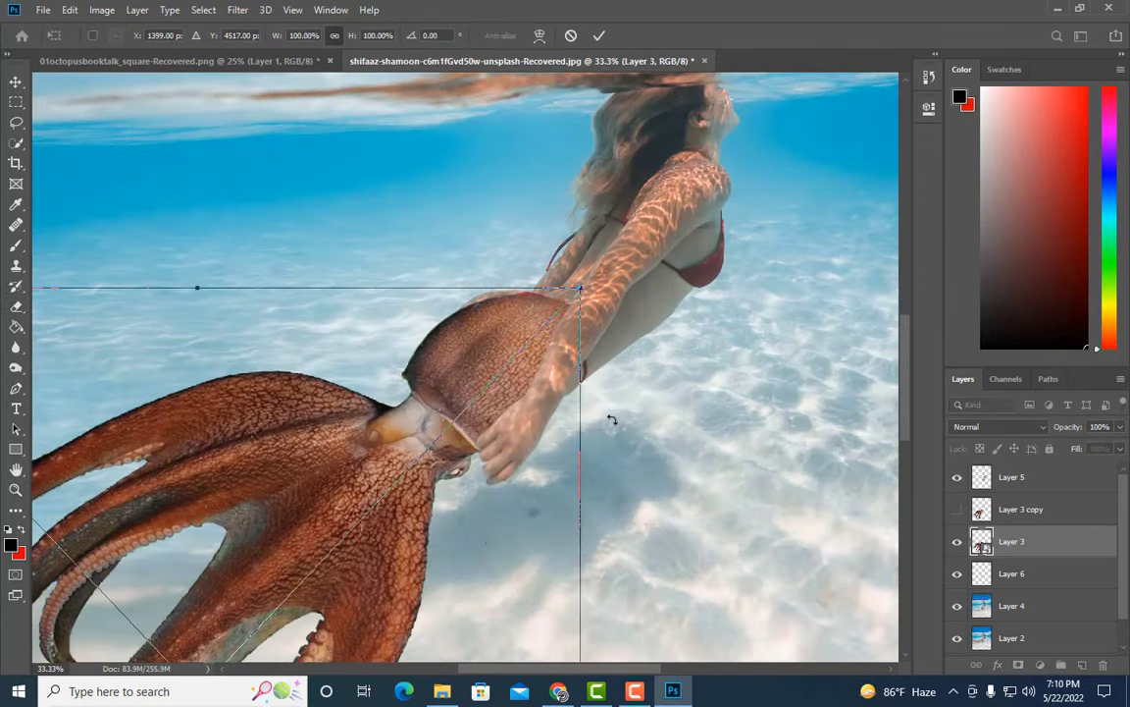
pyautogui.press('Return')
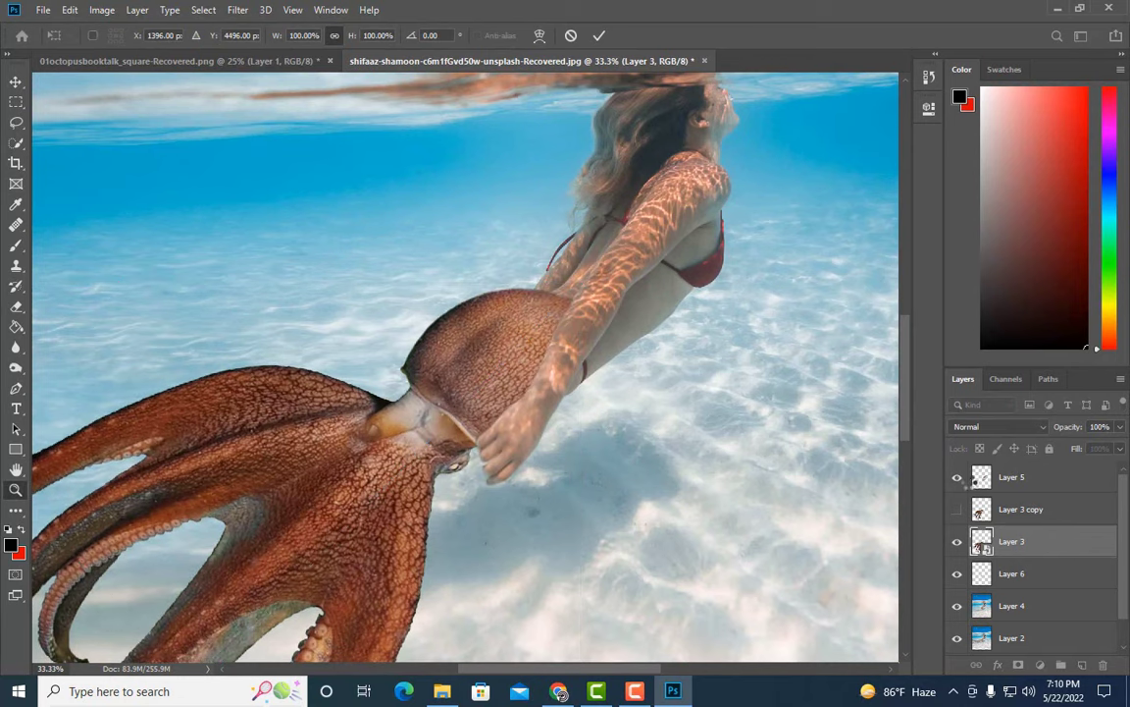
pyautogui.rightClick(1035, 541)
pyautogui.click(737, 373)
pyautogui.scroll(1, 737, 373)
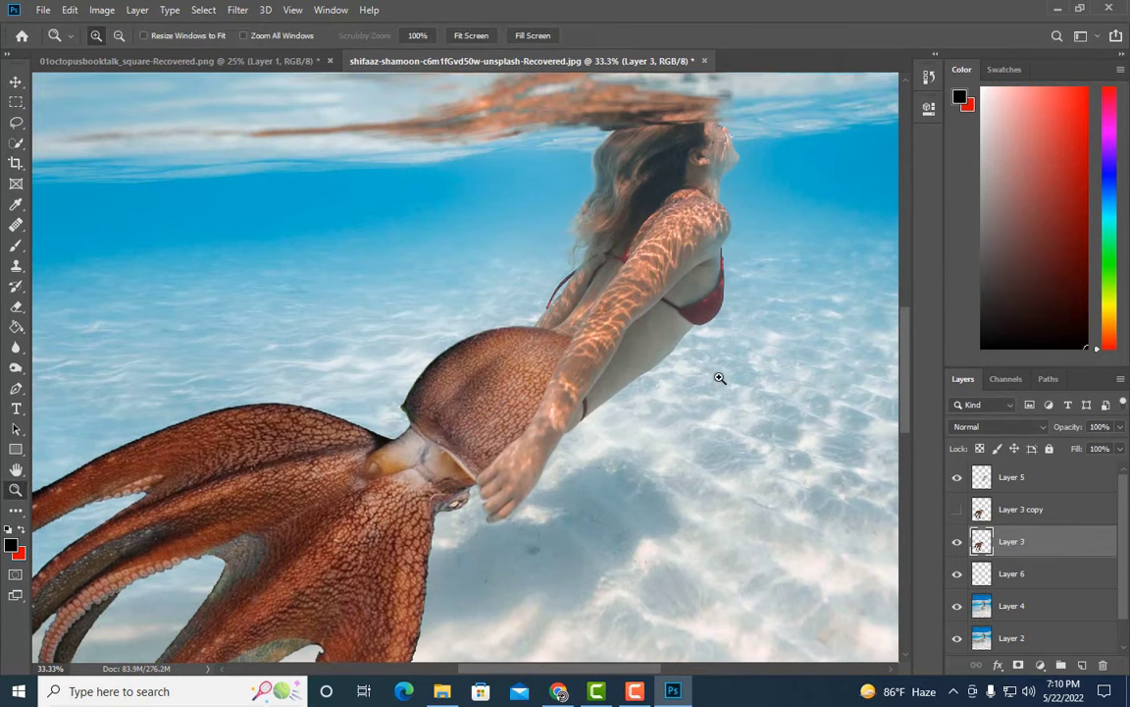
# - Zoom to 100% on the upper back and add a new empty retouch layer
pyautogui.click(1035, 601)
pyautogui.click(737, 364)
pyautogui.scroll(1, 737, 364)
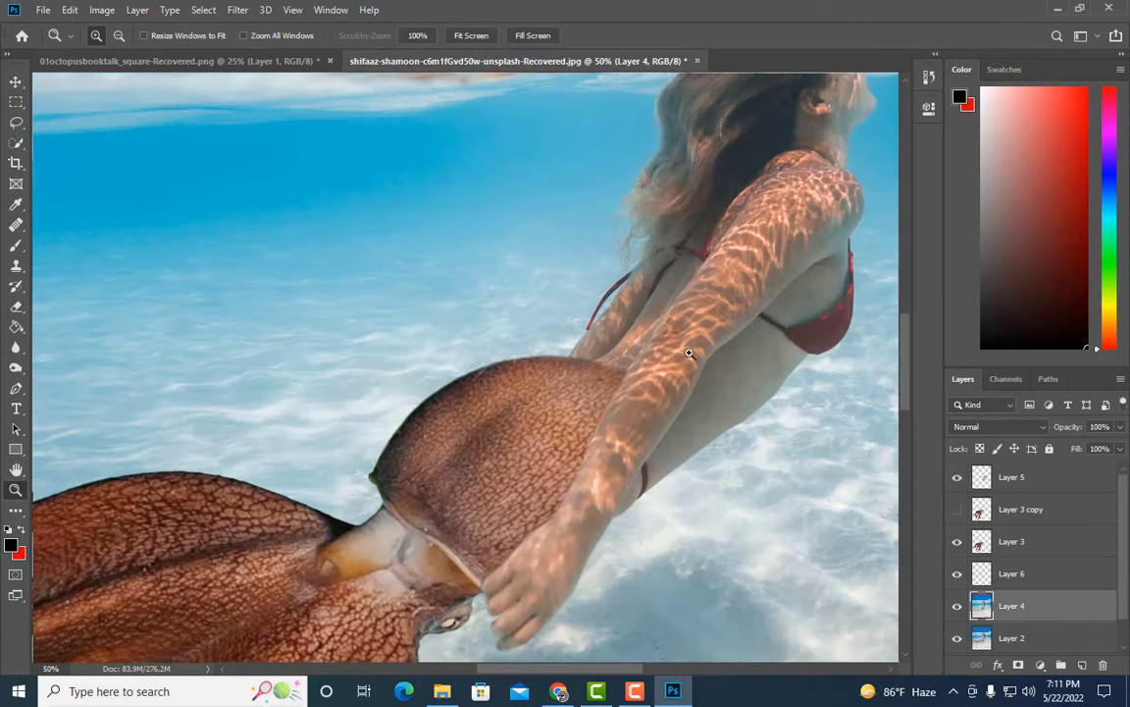
pyautogui.click(699, 222)
pyautogui.hotkey('ctrl', 'shift', 'alt', 'n')
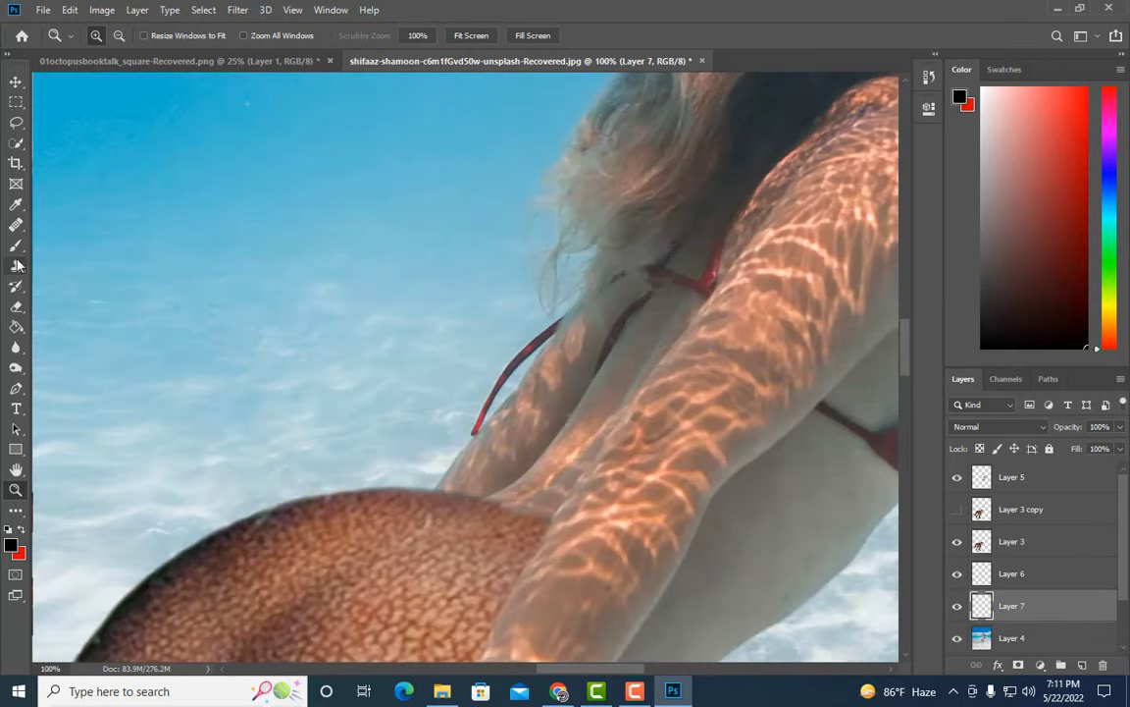
# - Clone skin over the red strap along the arm, toward the neck and near the armpit
pyautogui.click(17, 265)
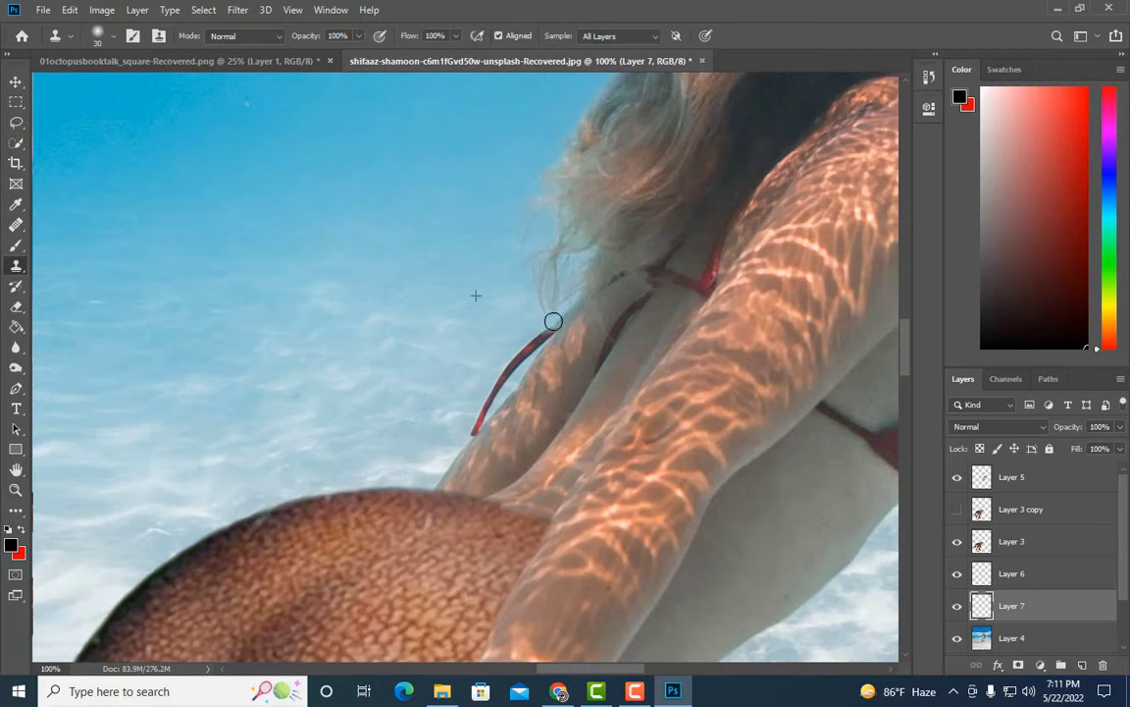
pyautogui.moveTo(554, 321); pyautogui.dragTo(465, 433)
pyautogui.press('[')
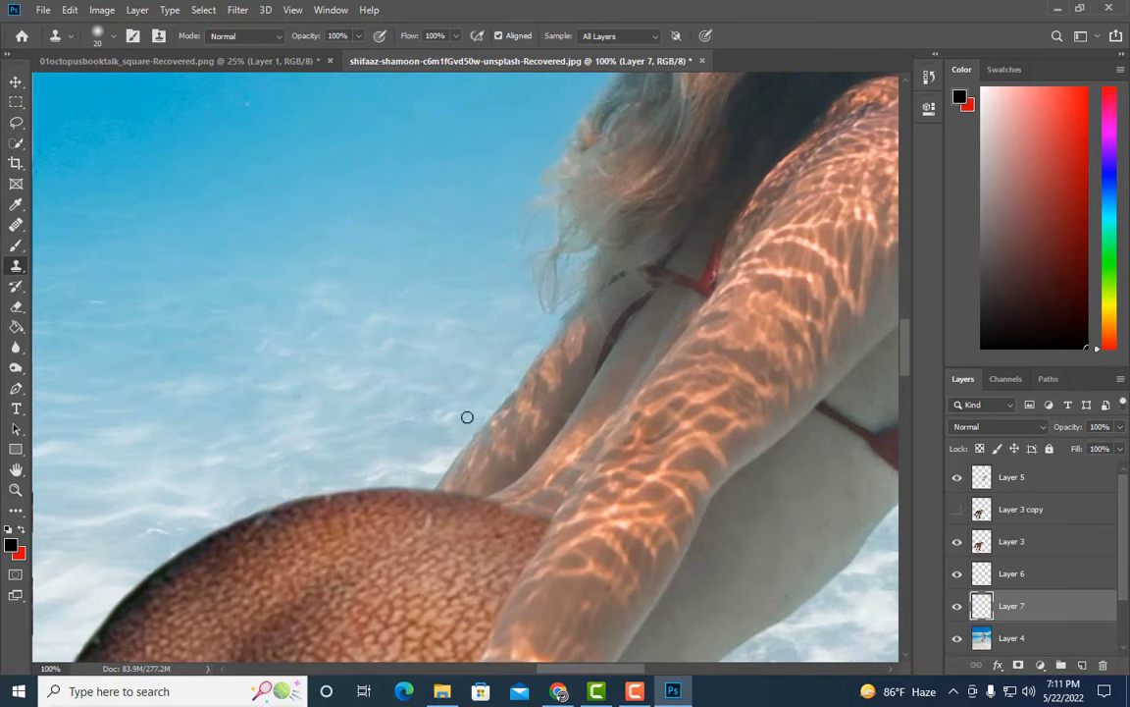
pyautogui.scroll(-2, 550, 334)
pyautogui.press(']')
pyautogui.press(']')
pyautogui.press(']')
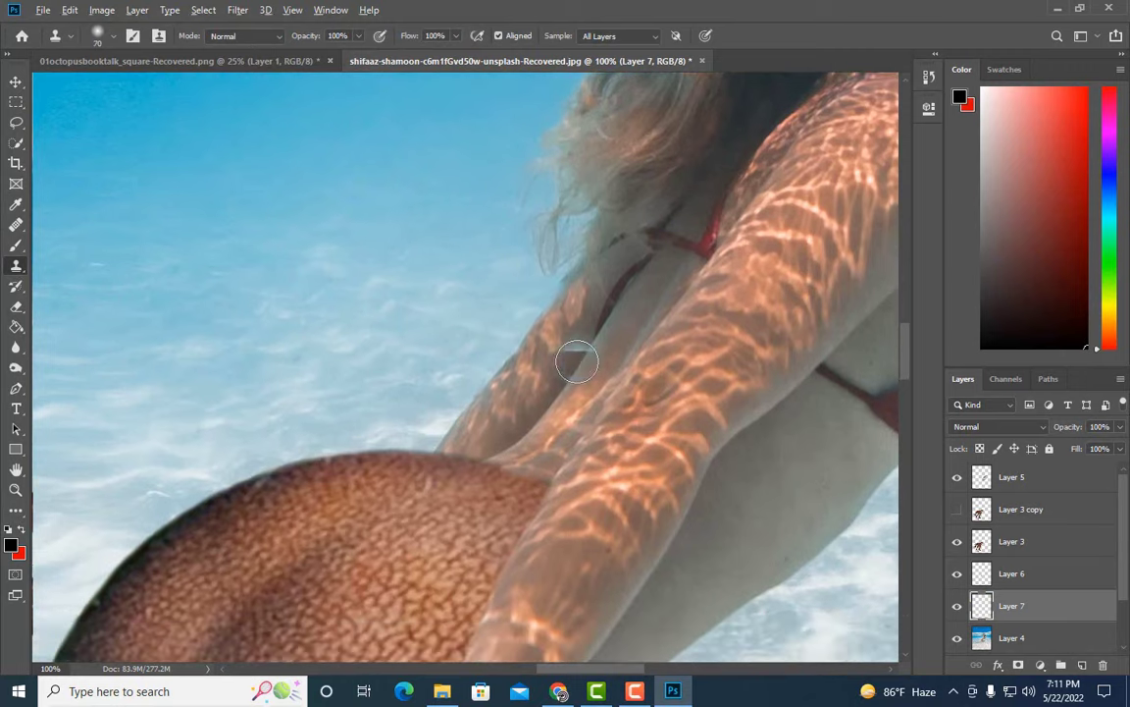
pyautogui.moveTo(577, 363); pyautogui.dragTo(655, 242)
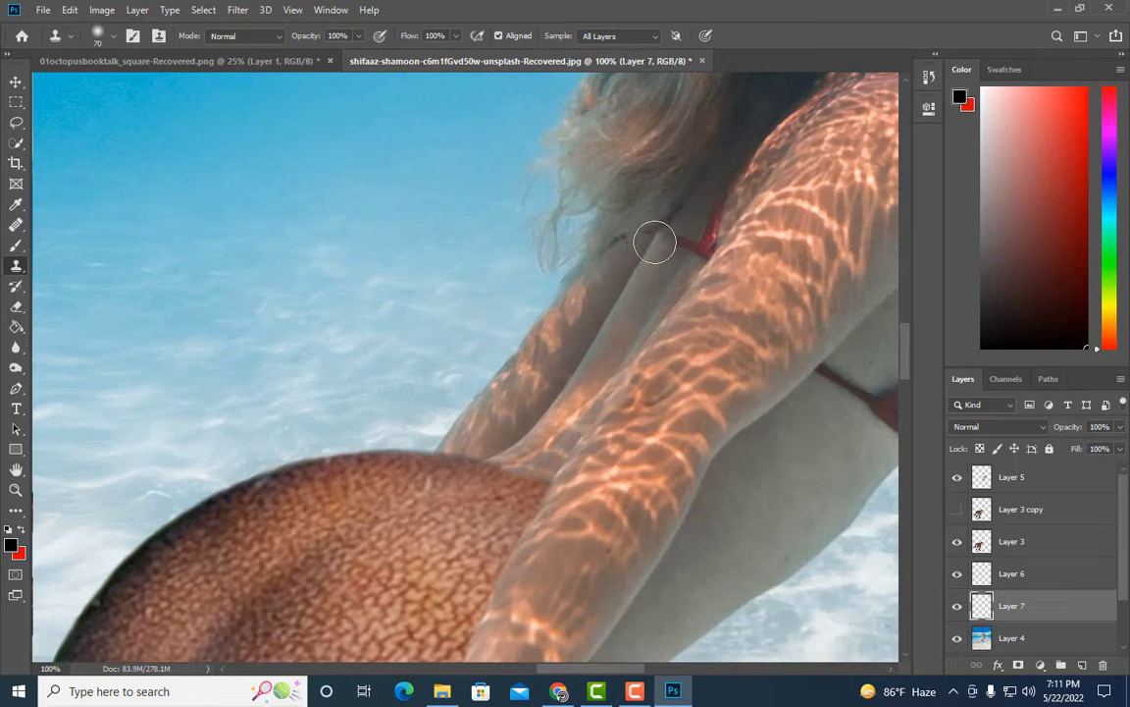
pyautogui.press('[')
pyautogui.press('[')
pyautogui.scroll(1, 677, 284)
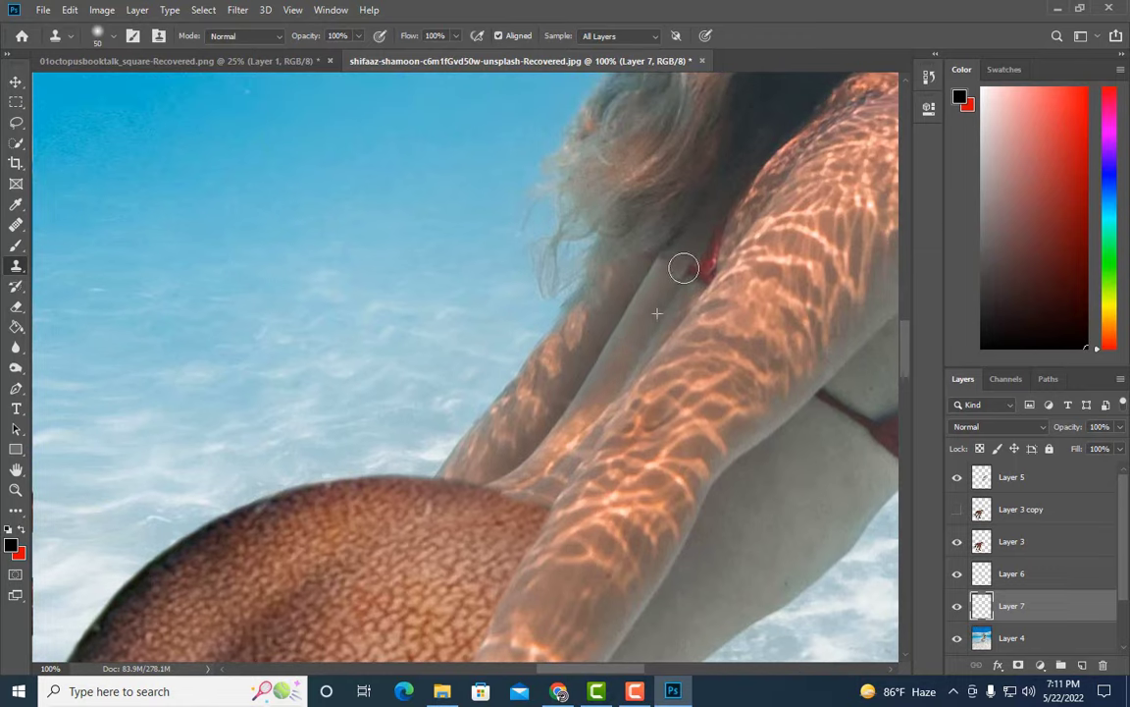
pyautogui.moveTo(684, 268); pyautogui.dragTo(663, 303)
pyautogui.press(']')
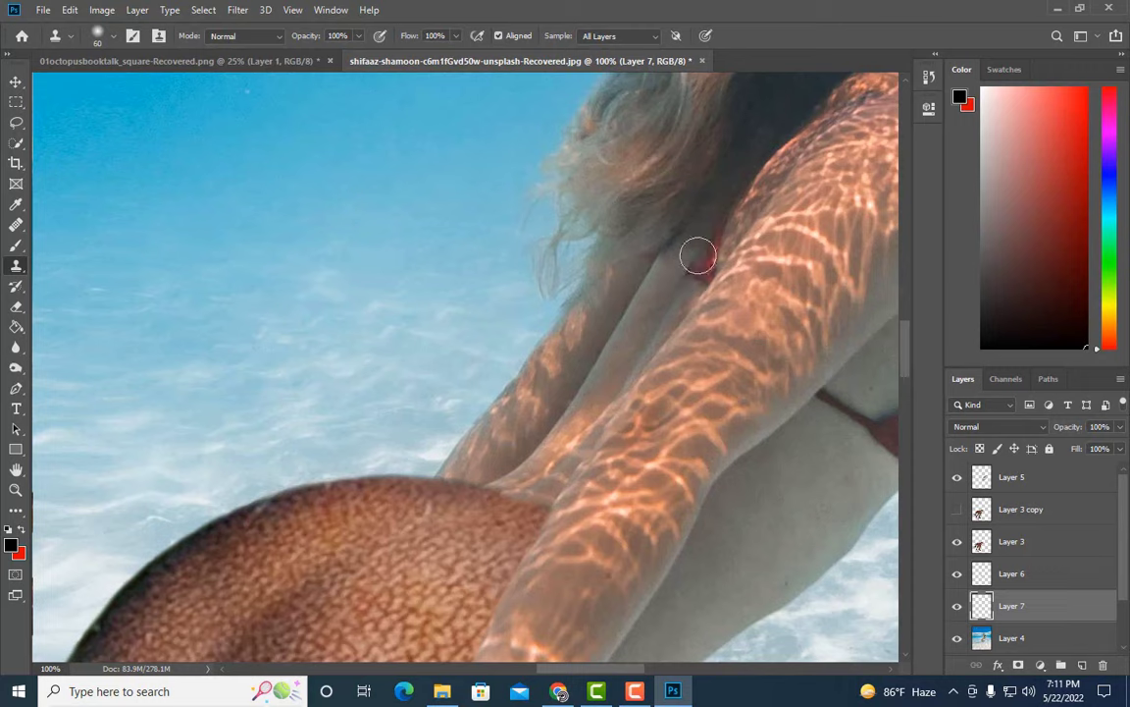
# - Hide Layer 5 and show Layer 6
pyautogui.hotkey('alt', '.')
pyautogui.press('e')
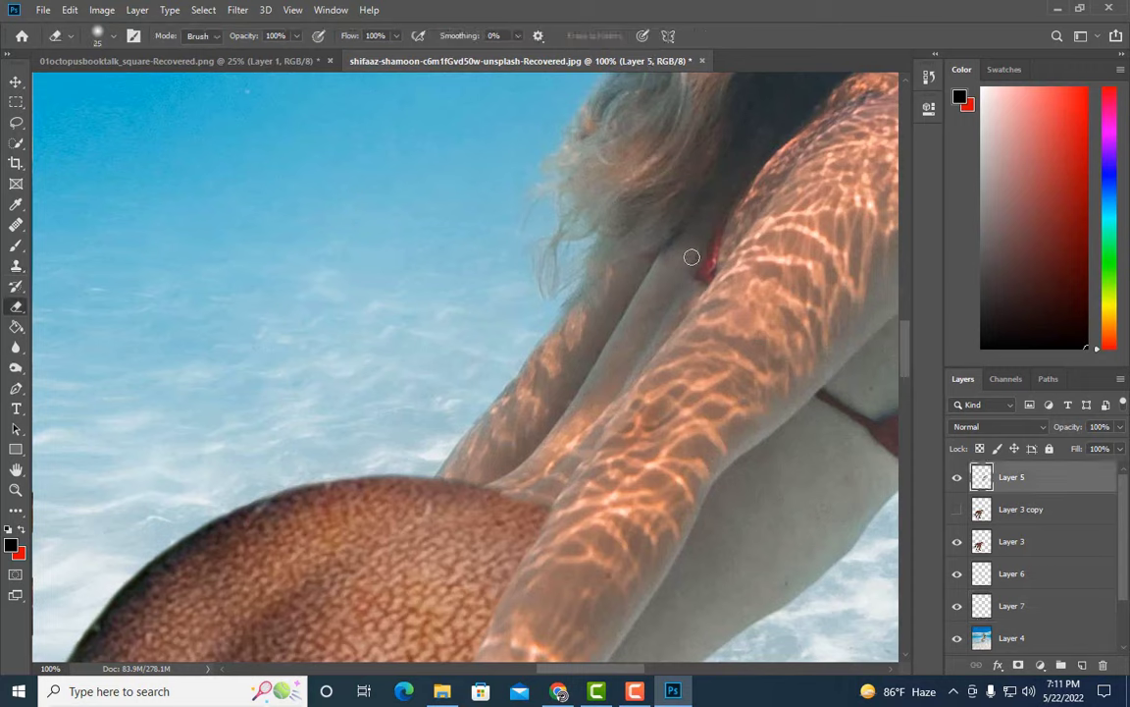
pyautogui.click(957, 477)
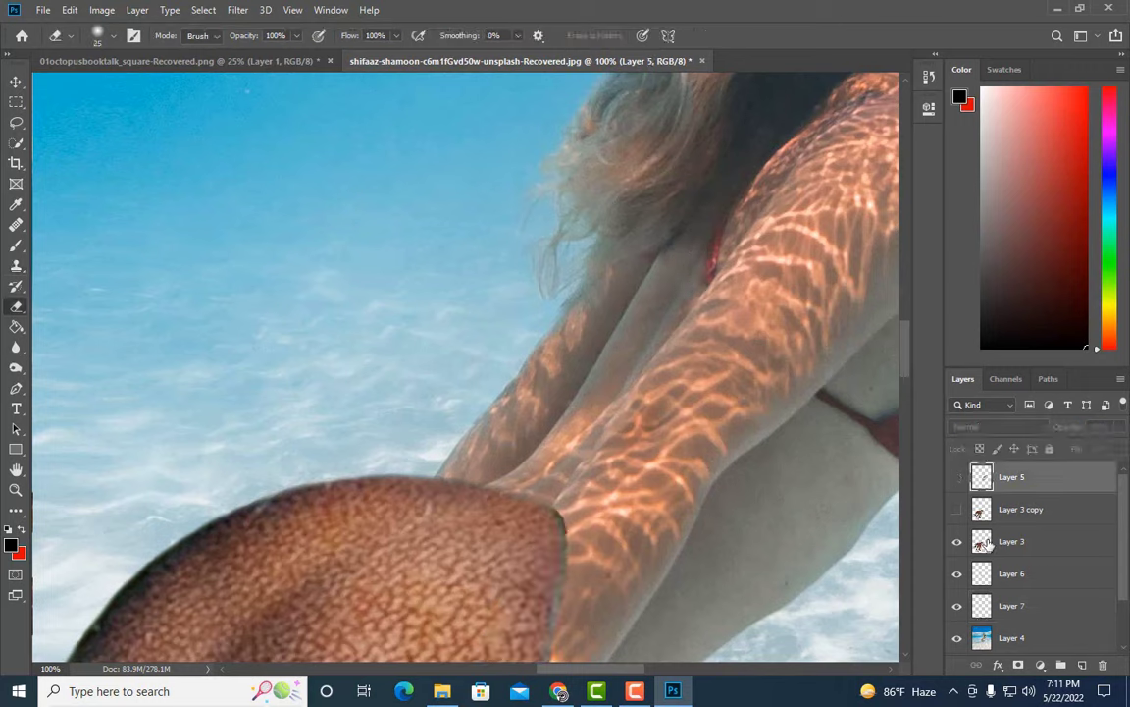
pyautogui.click(958, 577)
# - Refine the clone retouching on Layer 7 and compare the back with it toggled
pyautogui.keyDown('ctrl'); pyautogui.click(981, 574); pyautogui.keyUp('ctrl')
pyautogui.press('m')
pyautogui.hotkey('ctrl', 'd')
pyautogui.click(1016, 611)
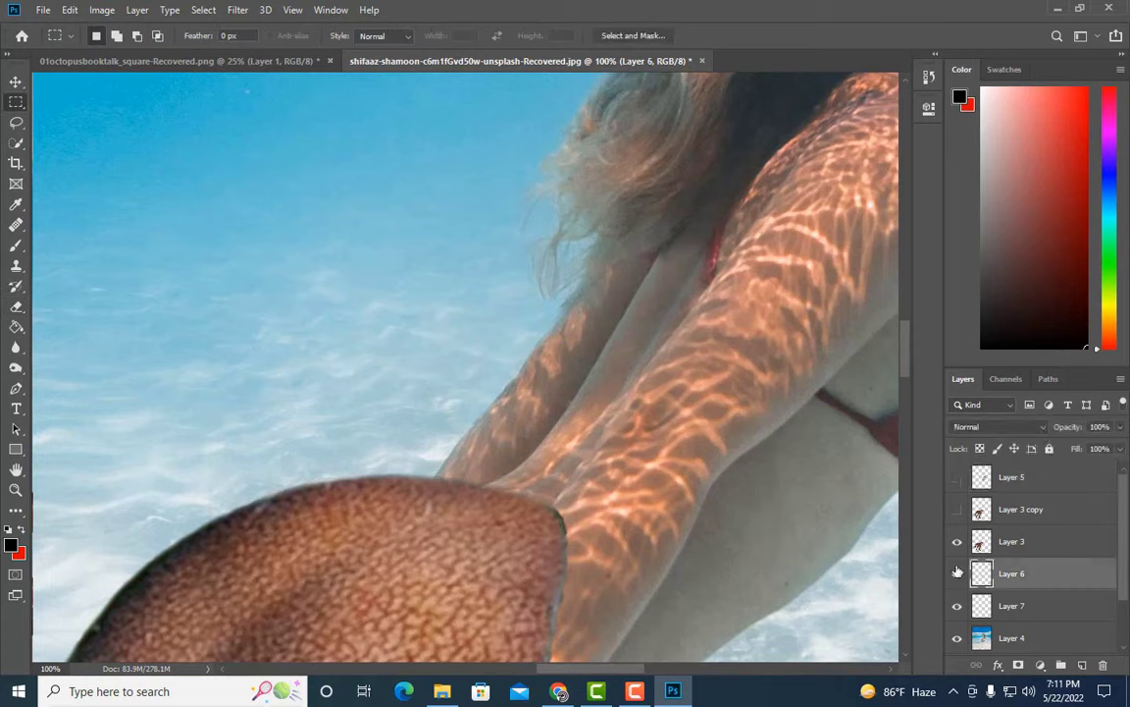
pyautogui.click(17, 270)
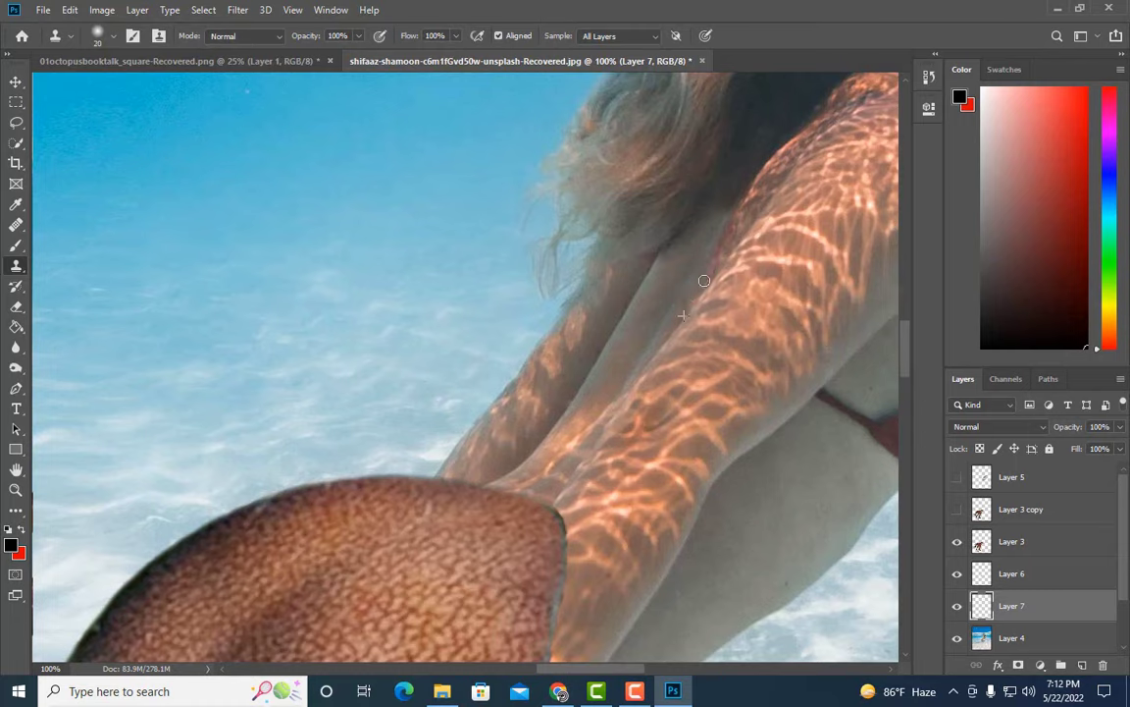
pyautogui.press(']')
pyautogui.press(']')
pyautogui.press(']')
pyautogui.press('[')
pyautogui.press('[')
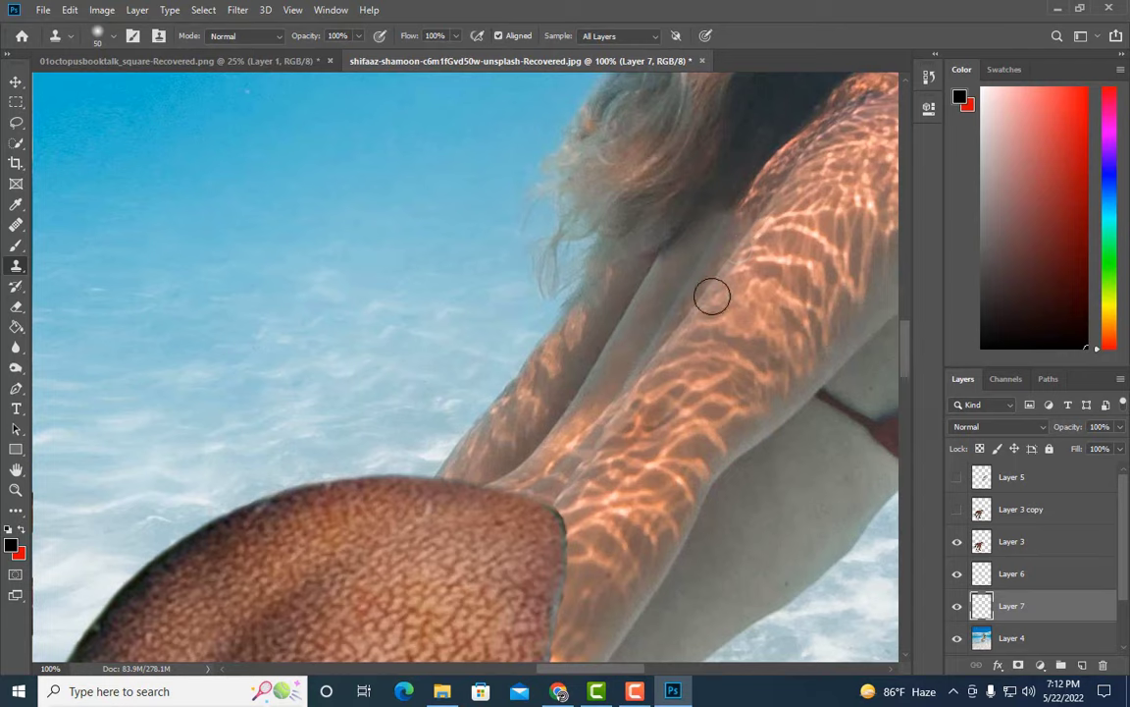
pyautogui.press(']')
pyautogui.press(']')
pyautogui.press(']')
pyautogui.click(957, 606)
# - On new Layer 8, clone over the neck shadow and set its opacity to 51%
pyautogui.click(1079, 667)
pyautogui.press(']')
pyautogui.press(']')
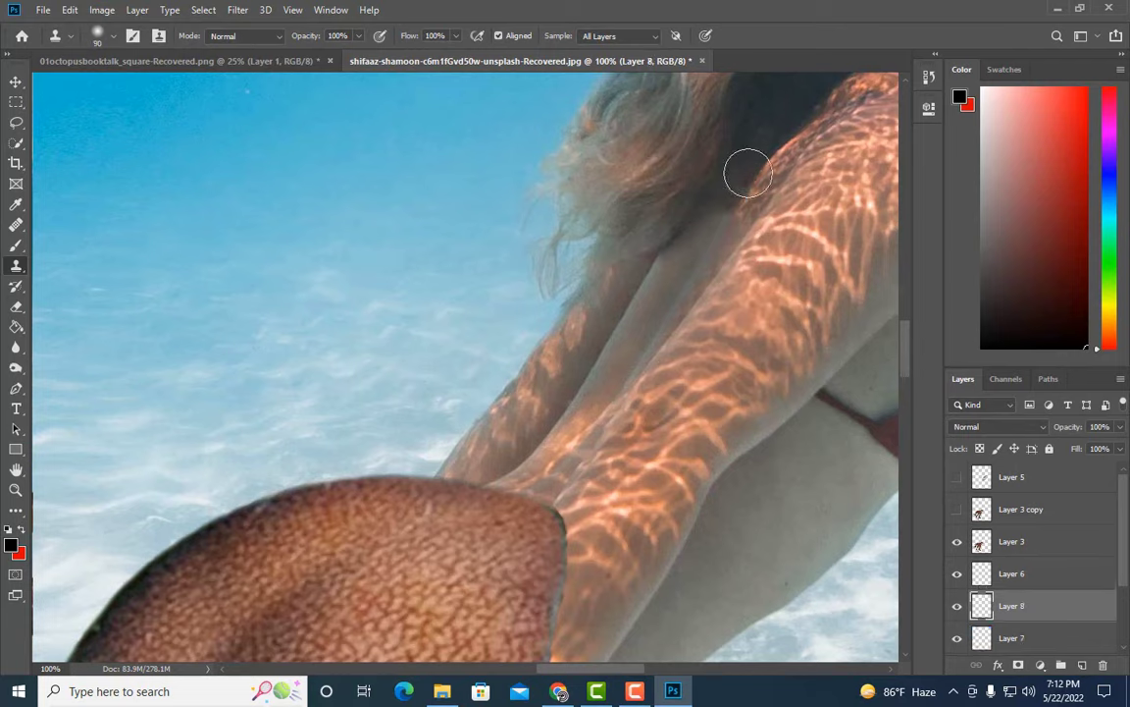
pyautogui.moveTo(726, 201); pyautogui.dragTo(708, 217)
pyautogui.moveTo(780, 129); pyautogui.dragTo(694, 234)
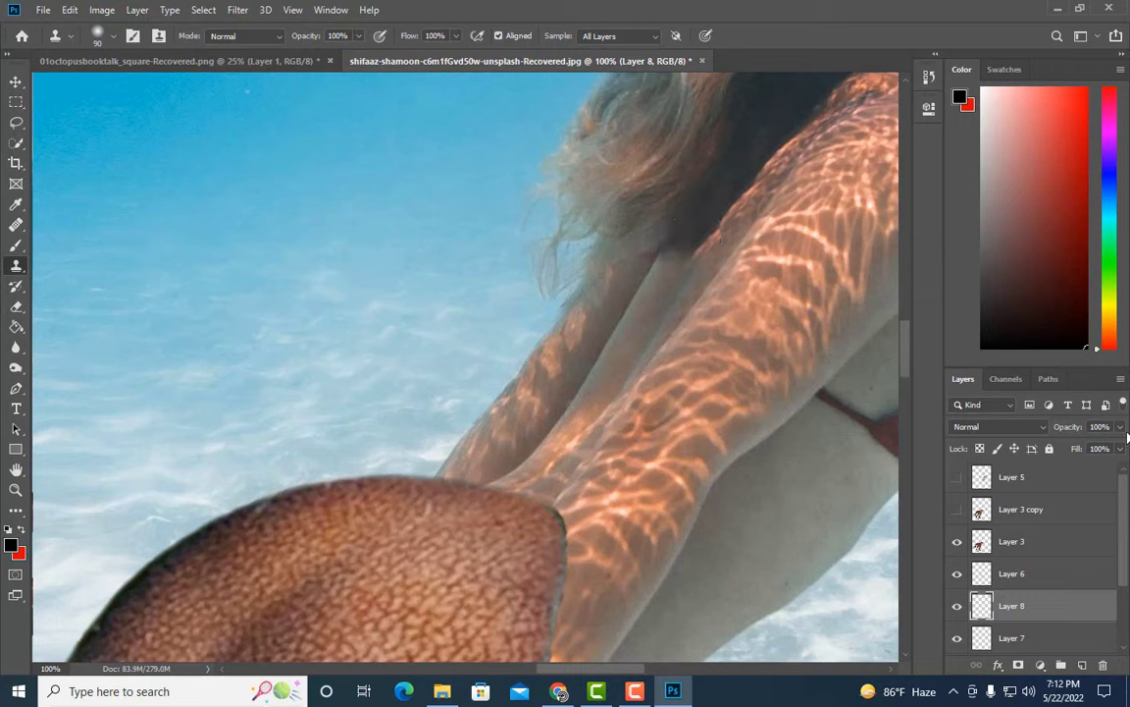
pyautogui.moveTo(1084, 448); pyautogui.dragTo(1070, 448)
pyautogui.press('e')
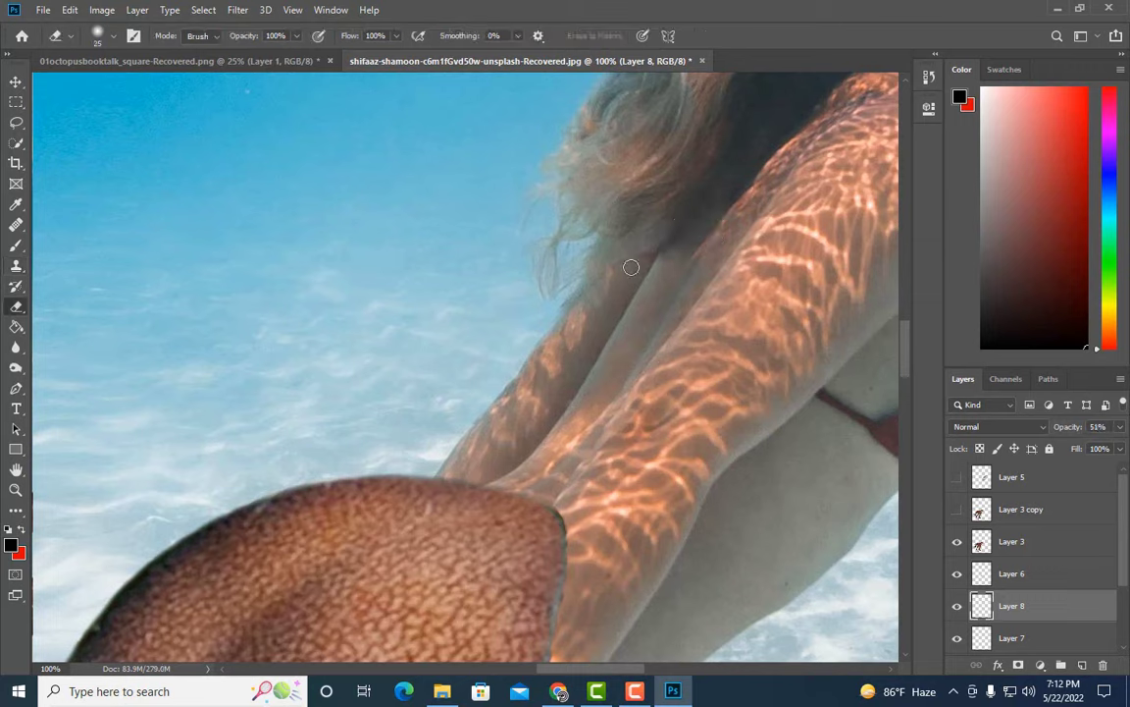
pyautogui.press(']')
pyautogui.press(']')
pyautogui.press(']')
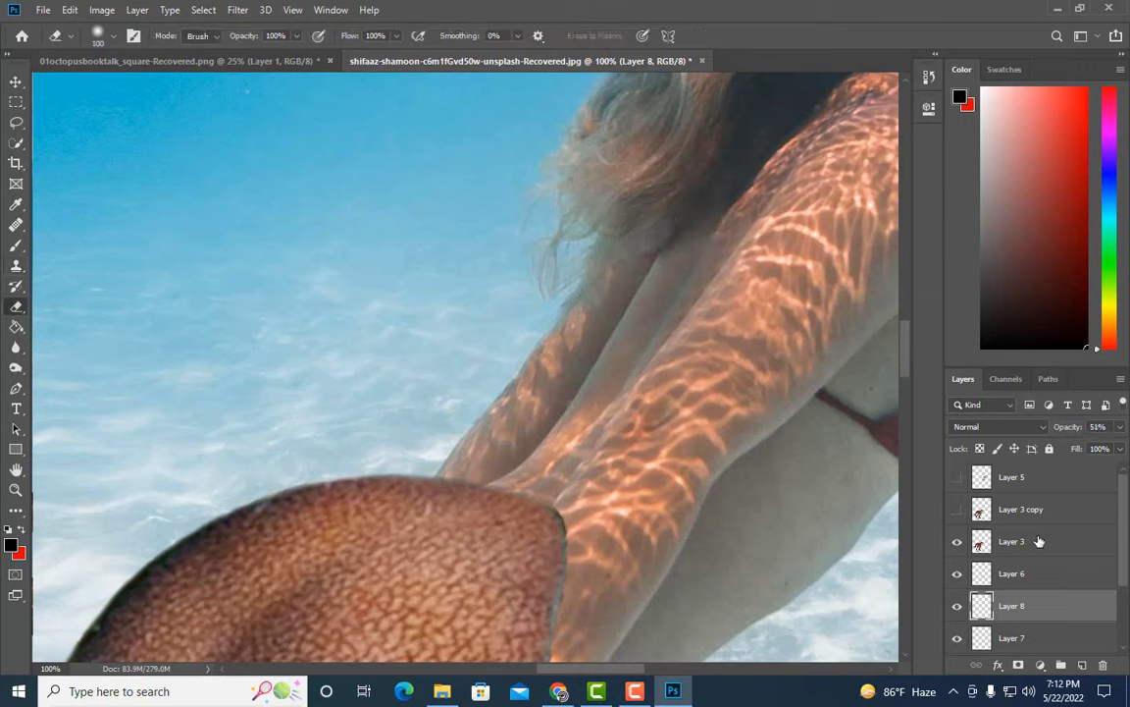
pyautogui.click(957, 605)
pyautogui.hotkey('ctrl', '-')
pyautogui.hotkey('ctrl', '-')
# - Merge the retouch layers into a single layer
pyautogui.scroll(-2, 1048, 533)
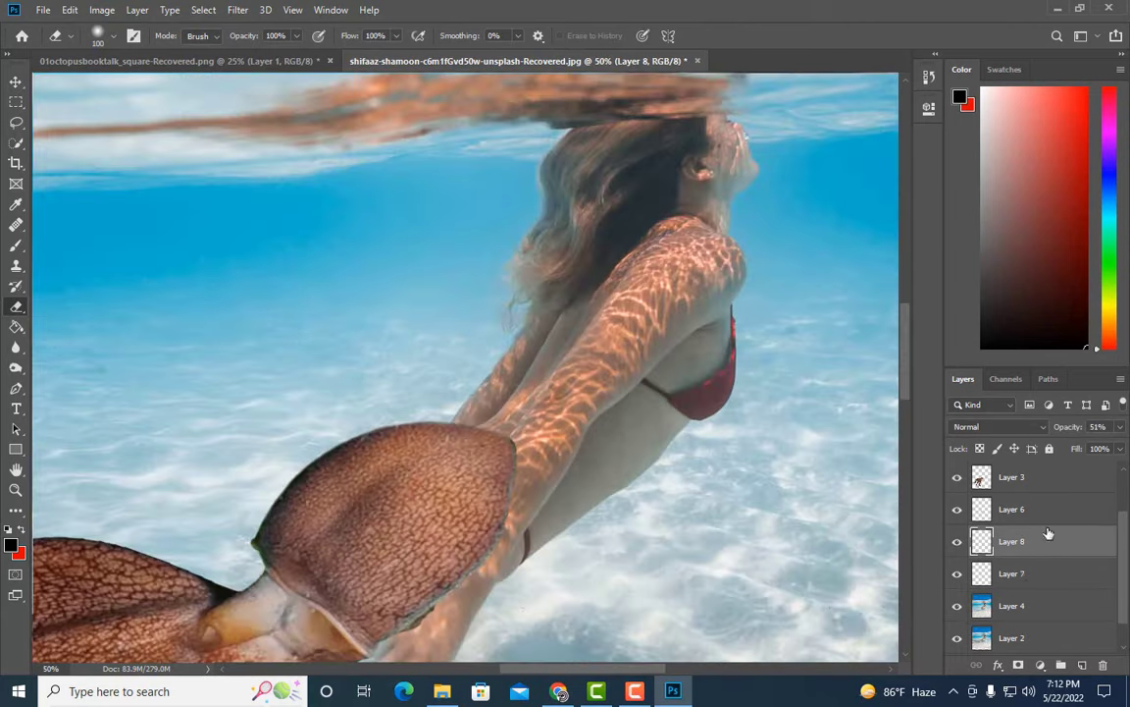
pyautogui.rightClick(1015, 605)
pyautogui.click(908, 548)
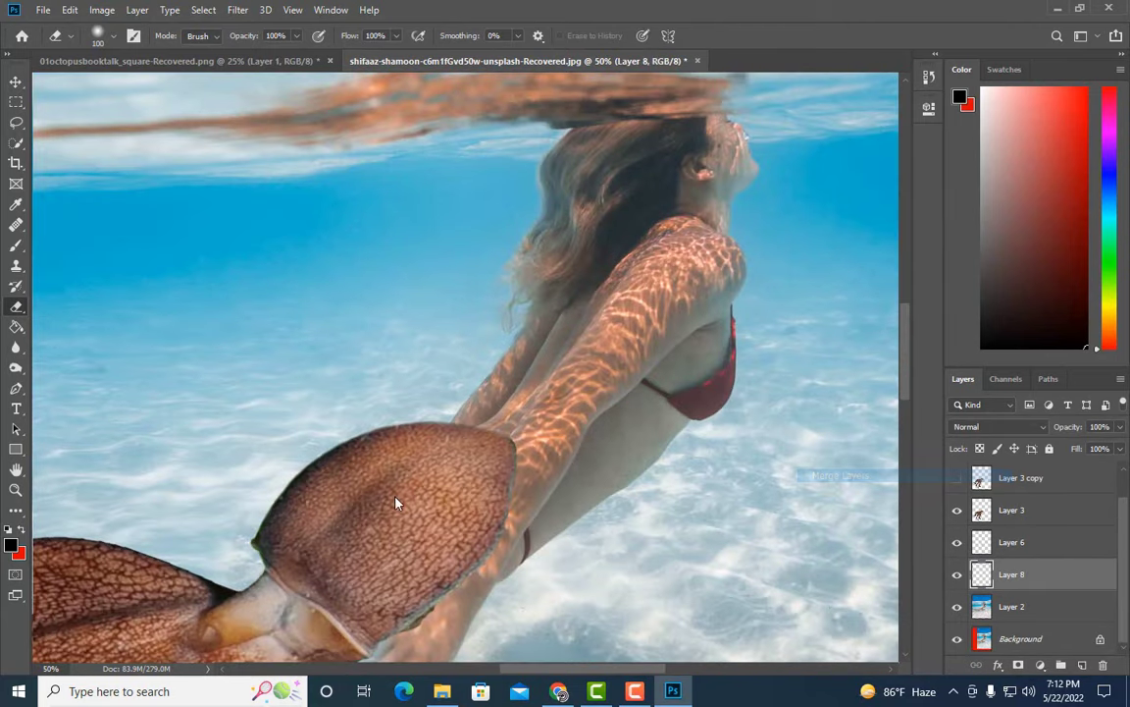
# - At 200% zoom, clone away the dark streak and small blob along the tail's fin edge
pyautogui.press('z')
pyautogui.scroll(-1, 397, 503)
pyautogui.click(562, 549)
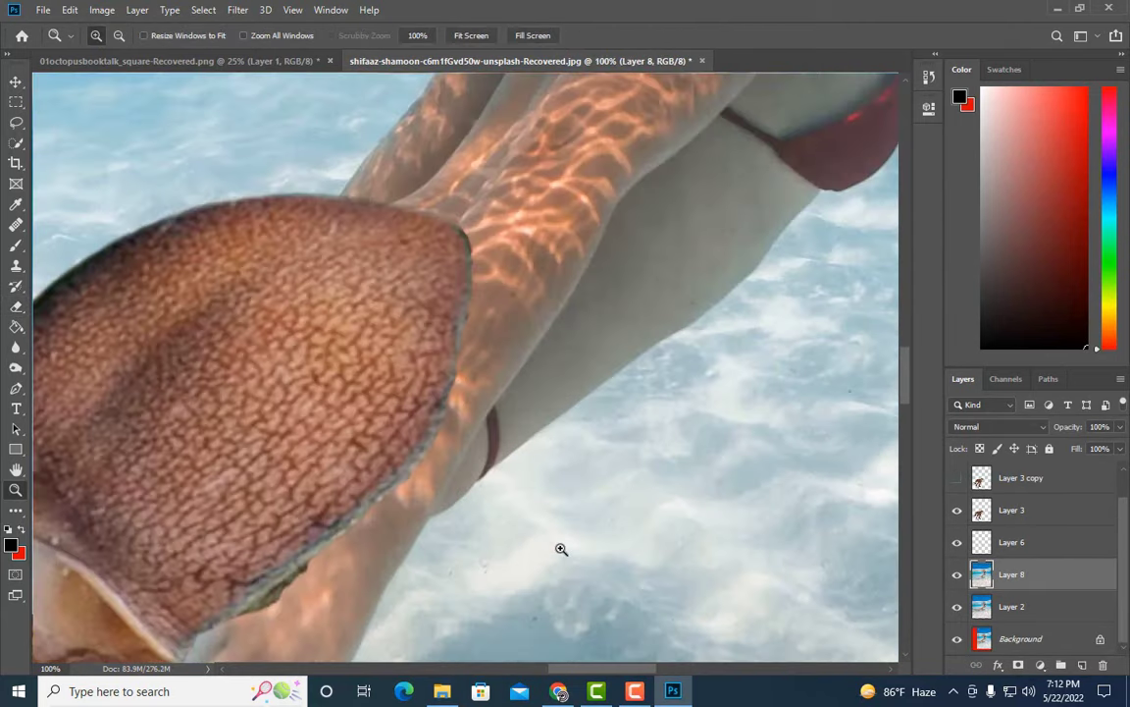
pyautogui.click(16, 265)
pyautogui.hotkey('ctrl', '+')
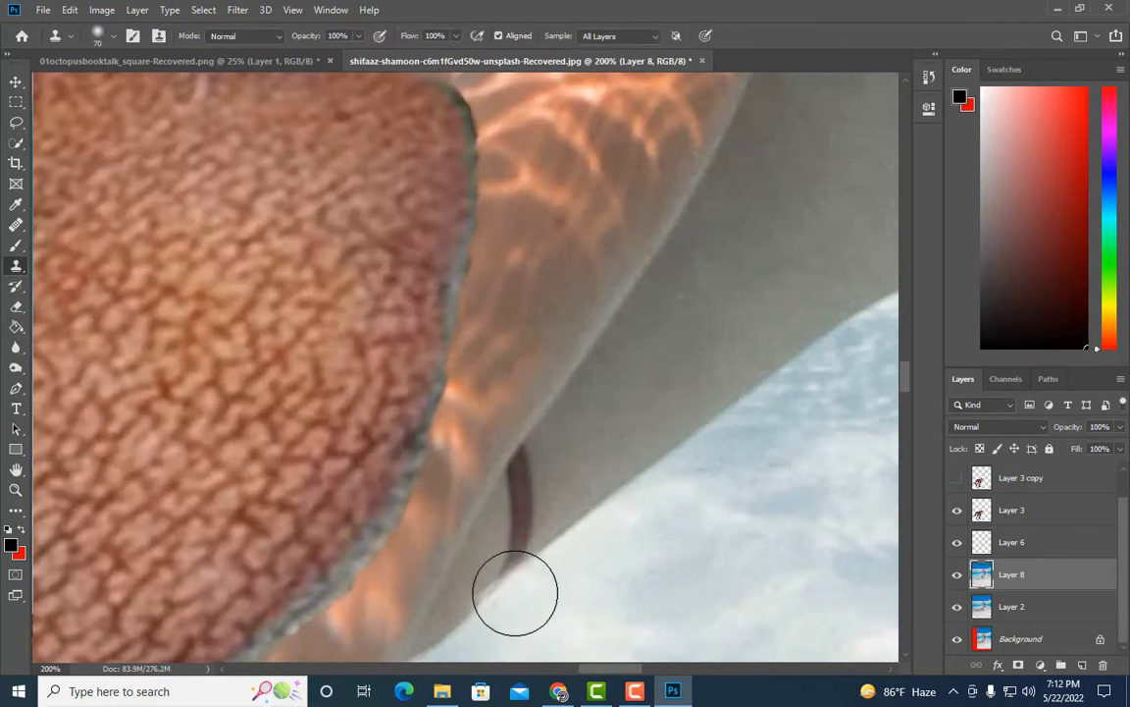
pyautogui.press('[')
pyautogui.press('[')
pyautogui.press('[')
pyautogui.moveTo(517, 574); pyautogui.dragTo(557, 443)
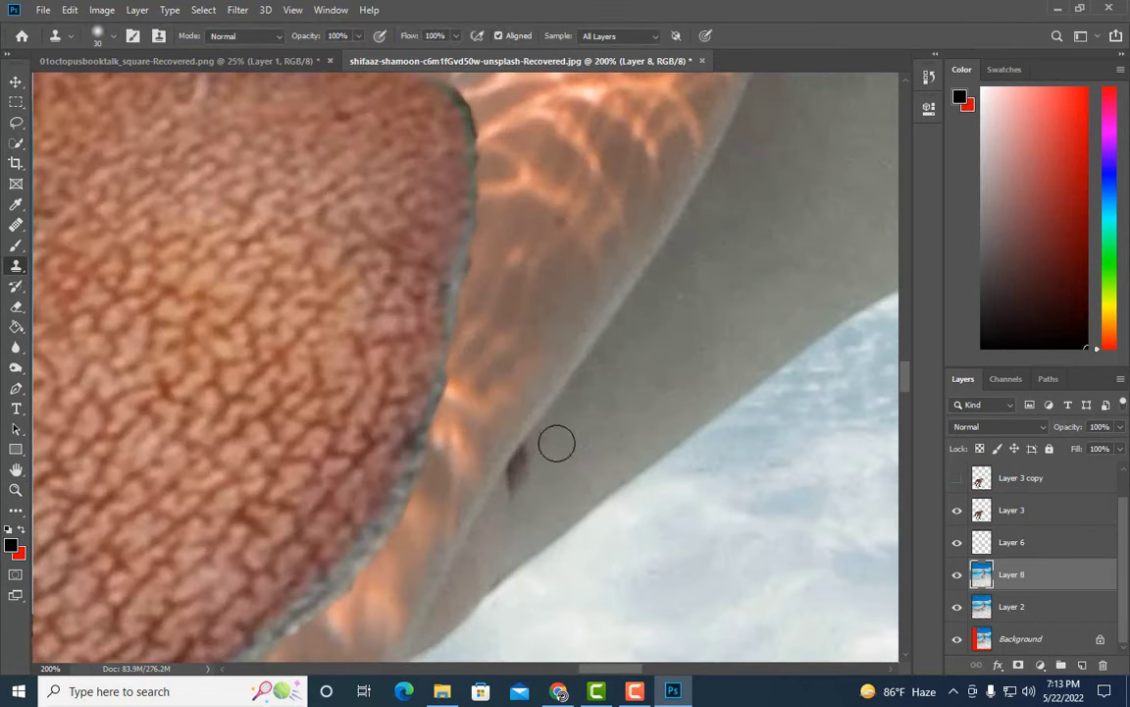
pyautogui.moveTo(560, 398); pyautogui.dragTo(514, 469)
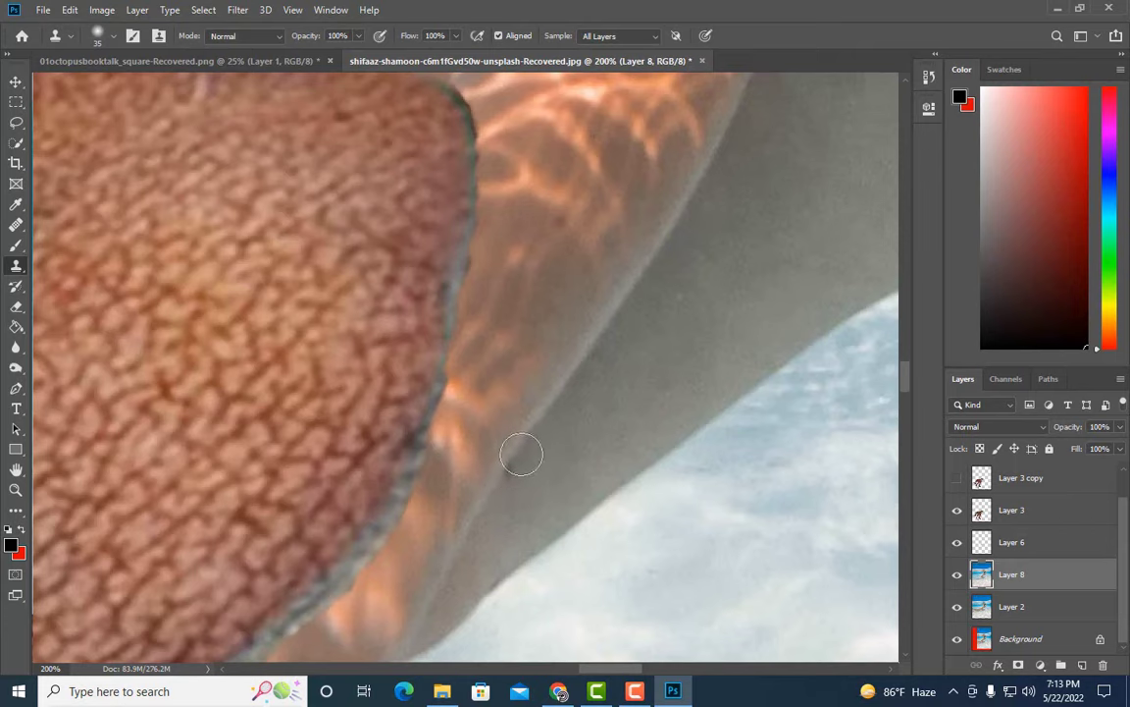
# - Cover the bikini bottom's strap edge and lower corner with cloned skin
pyautogui.scroll(-2, 517, 467)
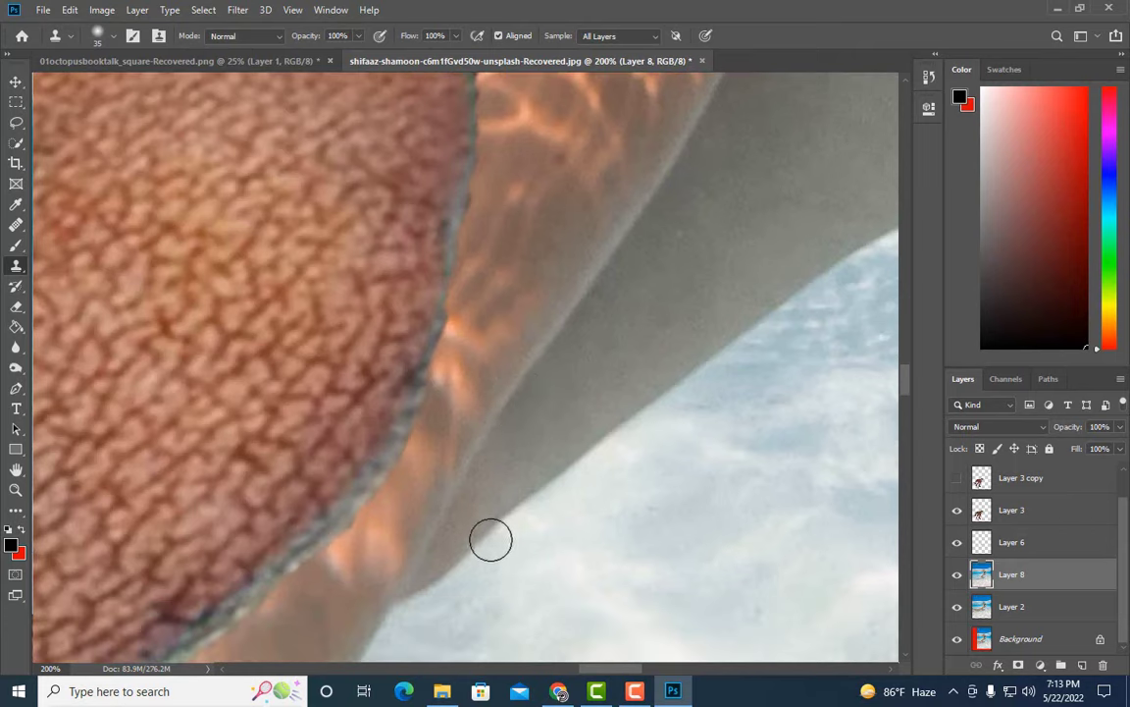
pyautogui.hotkey('ctrl', '-')
pyautogui.hotkey('ctrl', '-')
pyautogui.hotkey('ctrl', '-')
pyautogui.moveTo(860, 504); pyautogui.dragTo(540, 537)
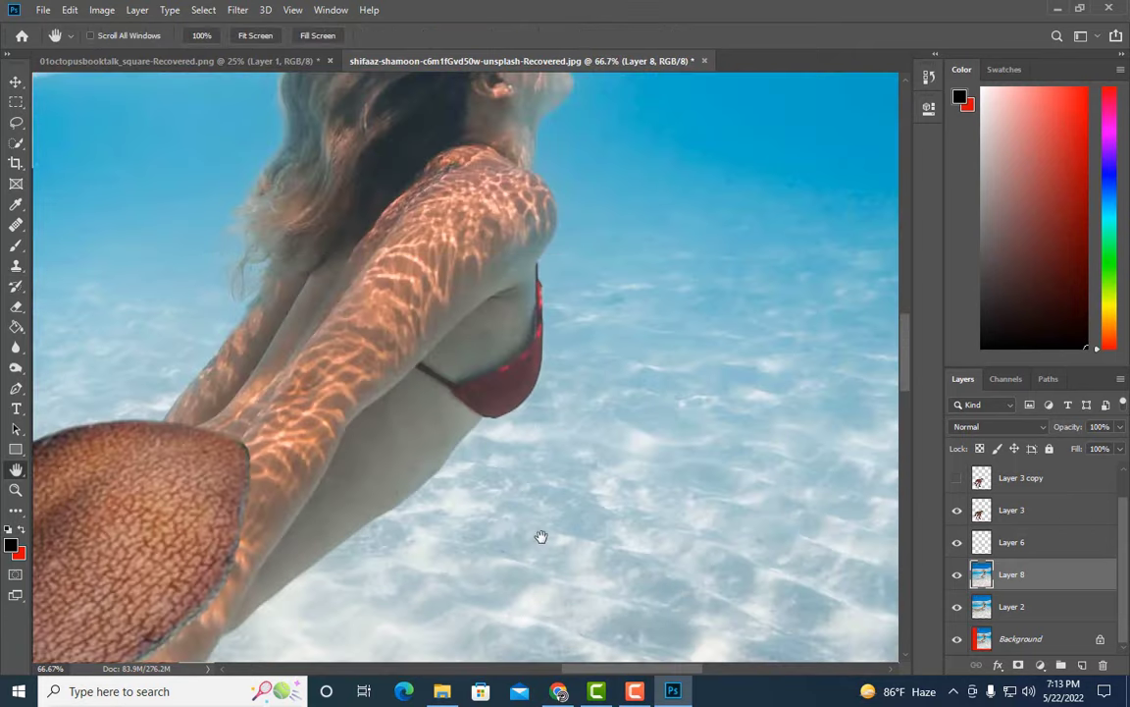
pyautogui.hotkey('ctrl', '+')
pyautogui.hotkey('ctrl', '+')
pyautogui.press('s')
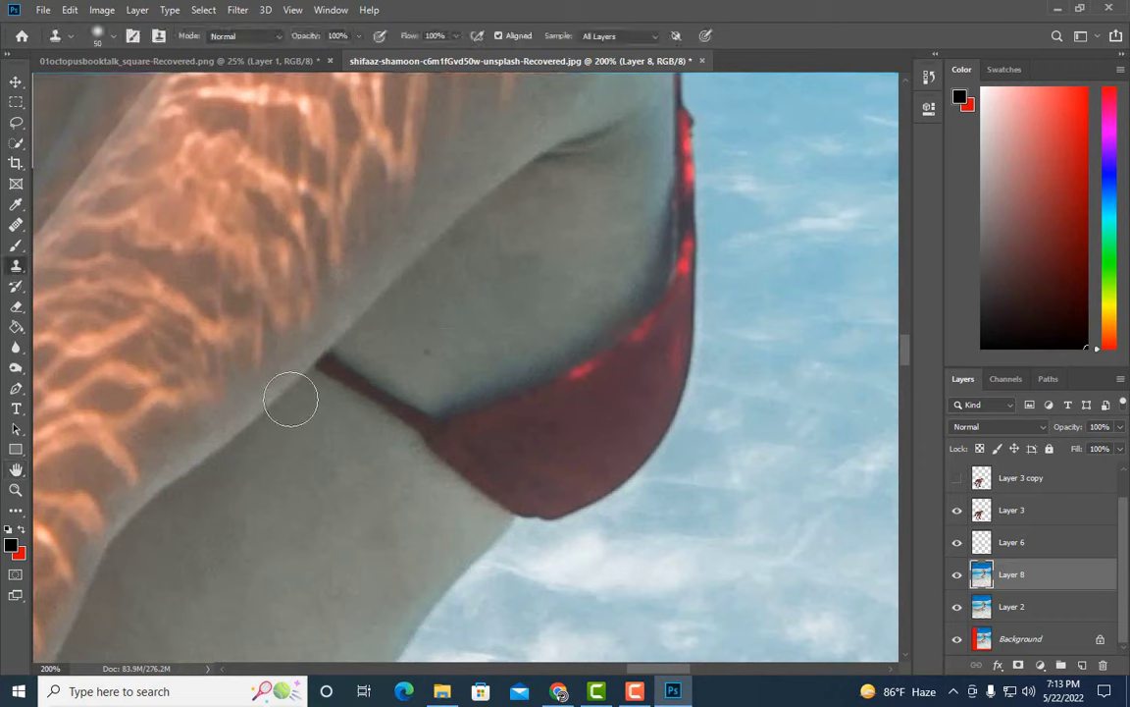
pyautogui.moveTo(291, 400)
pyautogui.mouseDown()
pyautogui.moveTo(331, 366)
pyautogui.moveTo(481, 484)
pyautogui.mouseUp()
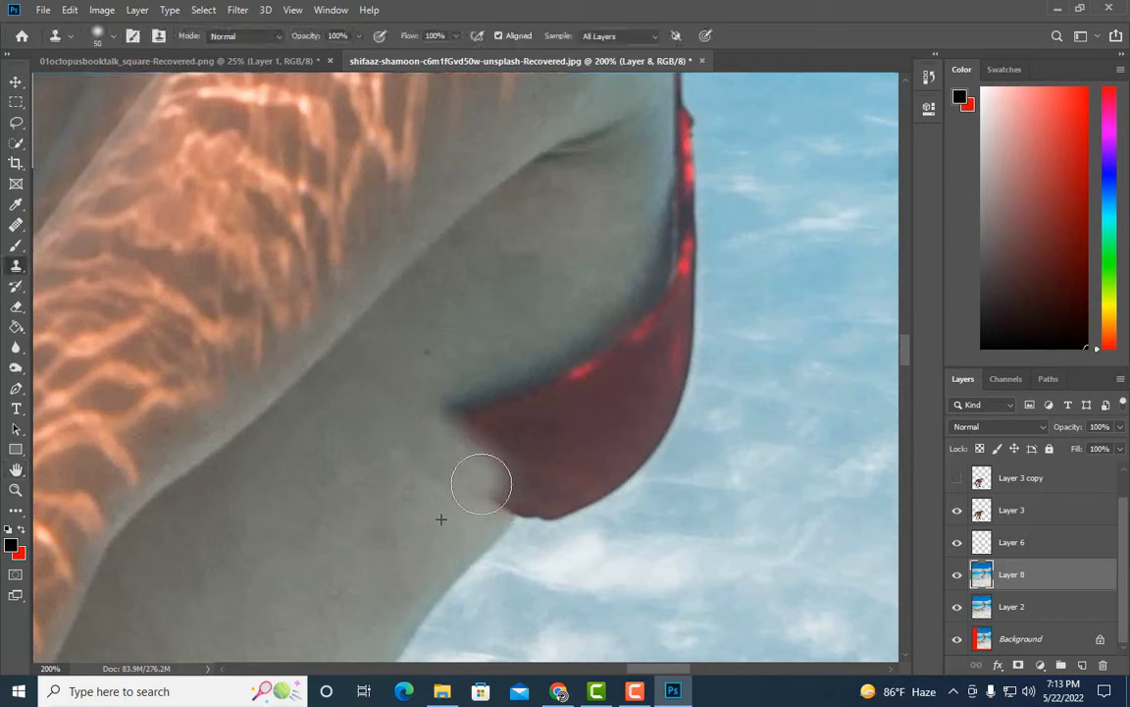
pyautogui.moveTo(507, 533)
pyautogui.mouseDown()
pyautogui.moveTo(525, 504)
pyautogui.moveTo(504, 496)
pyautogui.moveTo(527, 476)
pyautogui.moveTo(494, 449)
pyautogui.moveTo(502, 409)
pyautogui.moveTo(416, 451)
pyautogui.moveTo(501, 393)
pyautogui.moveTo(553, 392)
pyautogui.mouseUp()
pyautogui.hotkey('ctrl', '-')
pyautogui.hotkey('ctrl', '-')
pyautogui.hotkey('ctrl', '-')
# - Copy a box around the octopus head from Layer 3 as a smart object
pyautogui.click(1011, 510)
pyautogui.hotkey('ctrl', '-')
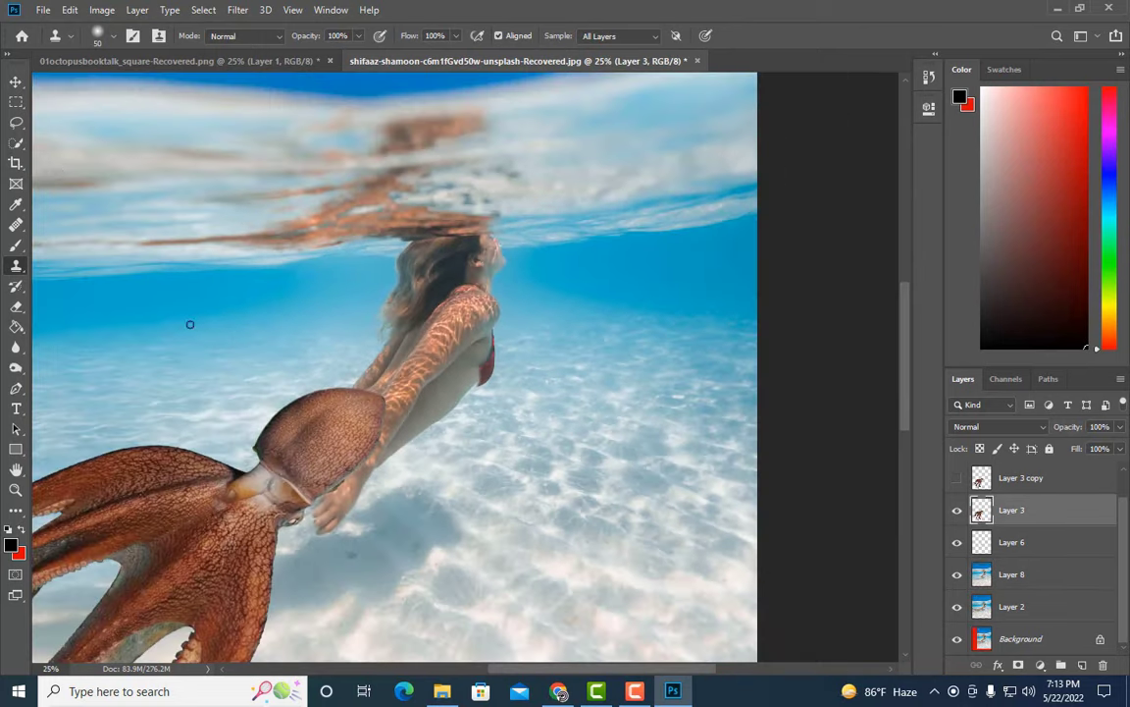
pyautogui.press('m')
pyautogui.moveTo(259, 347); pyautogui.dragTo(382, 485)
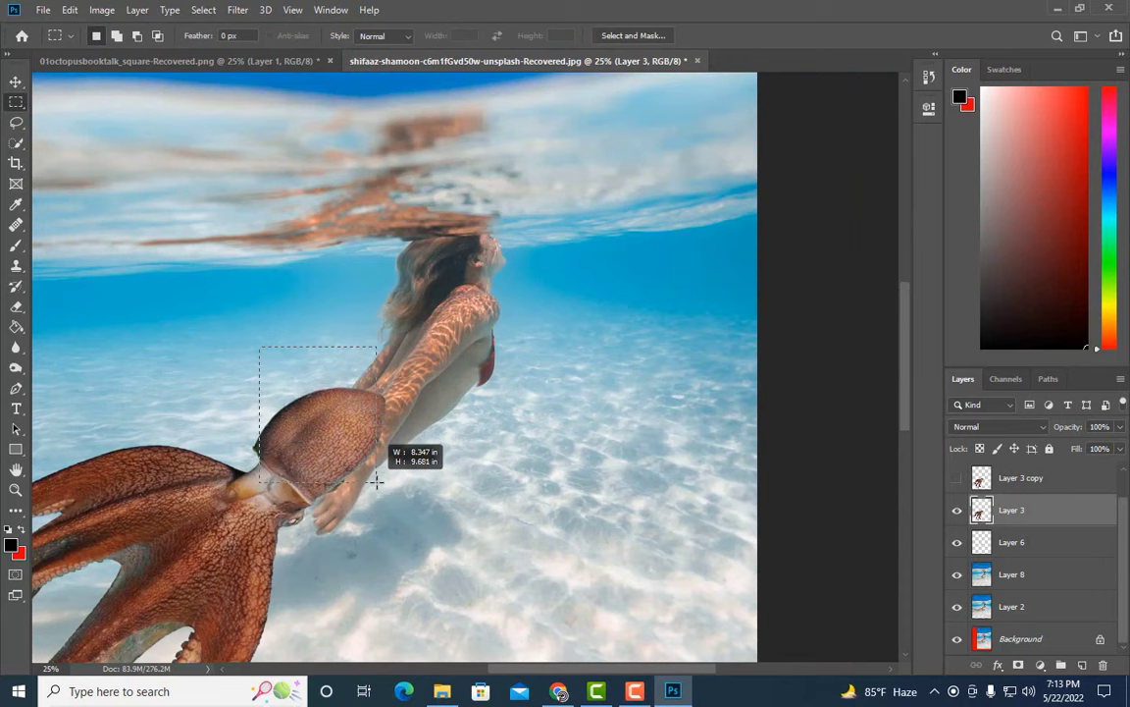
pyautogui.rightClick(1051, 537)
pyautogui.click(834, 237)
pyautogui.hotkey('ctrl', 't')
pyautogui.press('Return')
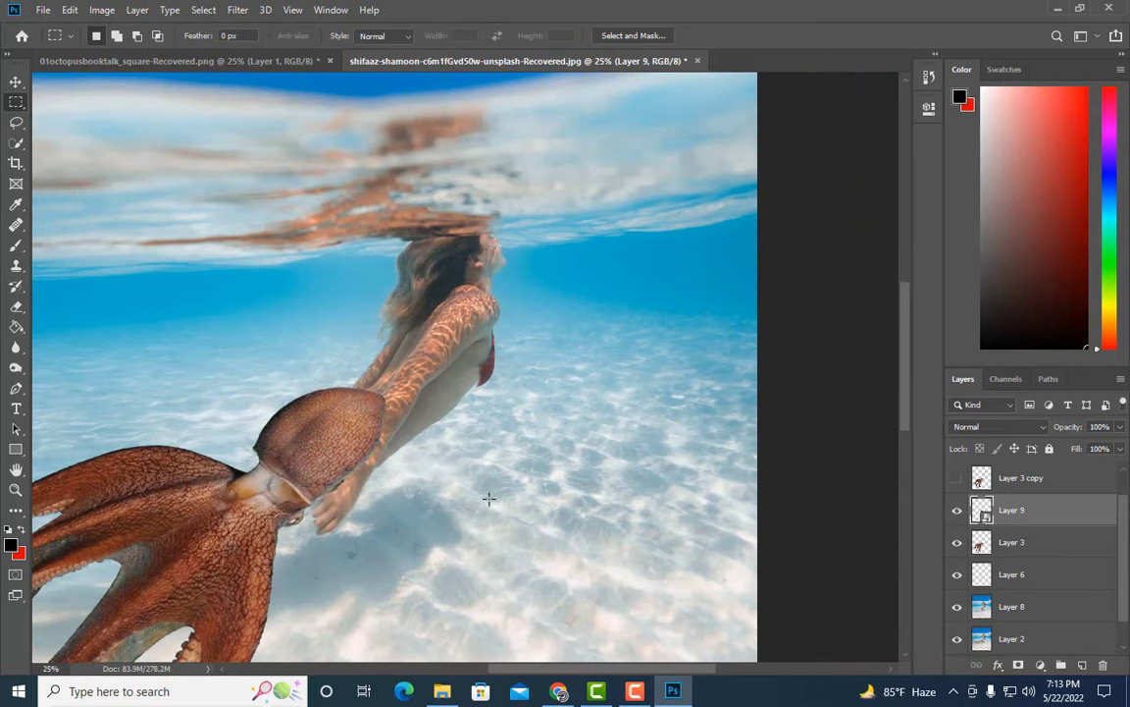
# - Move, rotate and shrink the head copy onto the chest, then warp it around the body
pyautogui.hotkey('ctrl', 't')
pyautogui.moveTo(379, 503)
pyautogui.mouseDown()
pyautogui.moveTo(350, 469)
pyautogui.moveTo(517, 406)
pyautogui.mouseUp()
pyautogui.moveTo(538, 477)
pyautogui.mouseDown()
pyautogui.moveTo(560, 370)
pyautogui.moveTo(500, 472)
pyautogui.moveTo(480, 442)
pyautogui.mouseUp()
pyautogui.hotkey('ctrl', '+')
pyautogui.hotkey('ctrl', '+')
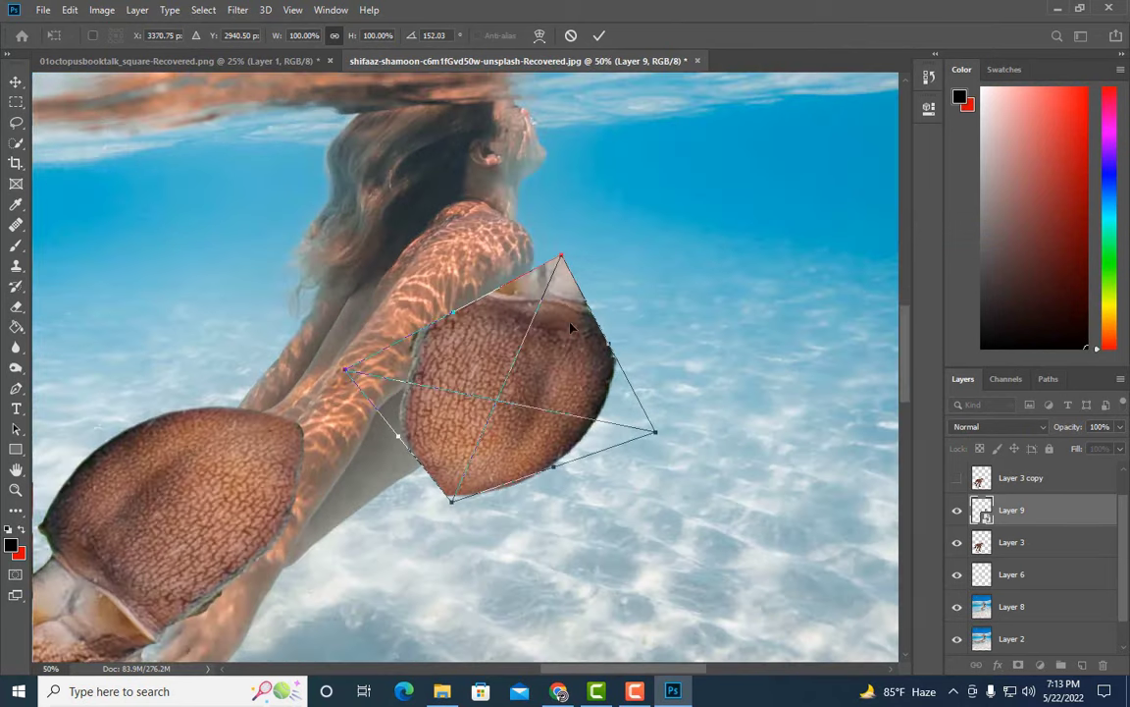
pyautogui.moveTo(571, 327); pyautogui.dragTo(540, 301)
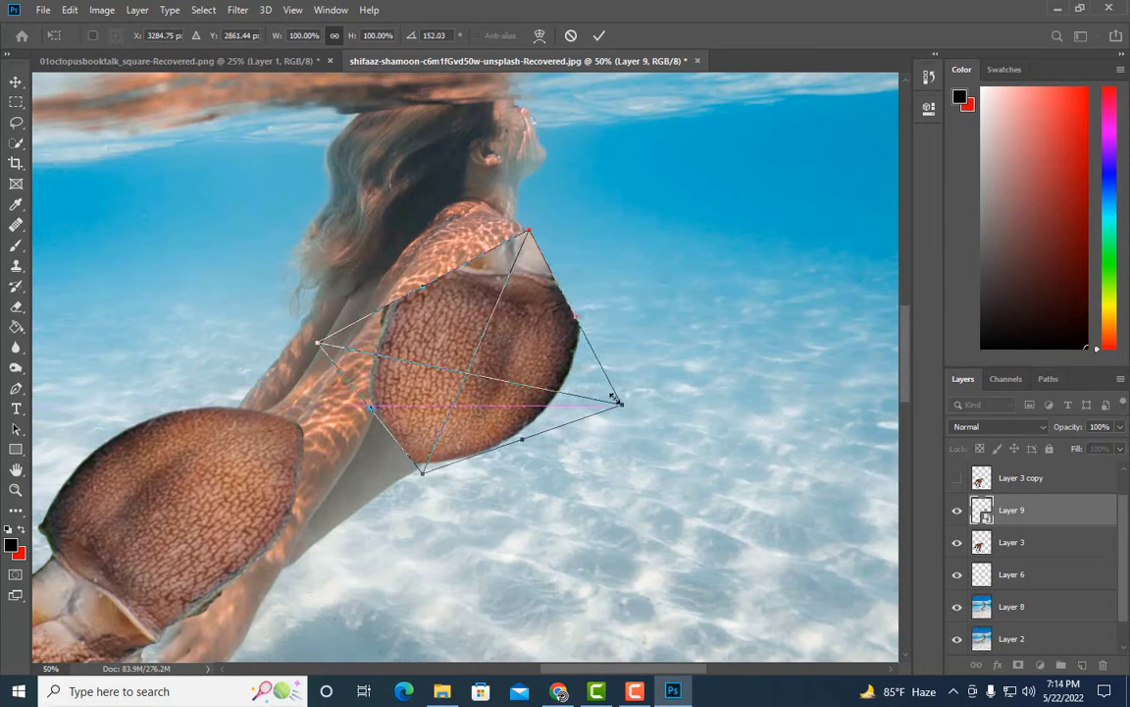
pyautogui.moveTo(620, 395)
pyautogui.mouseDown()
pyautogui.moveTo(587, 388)
pyautogui.moveTo(630, 366)
pyautogui.moveTo(638, 329)
pyautogui.mouseUp()
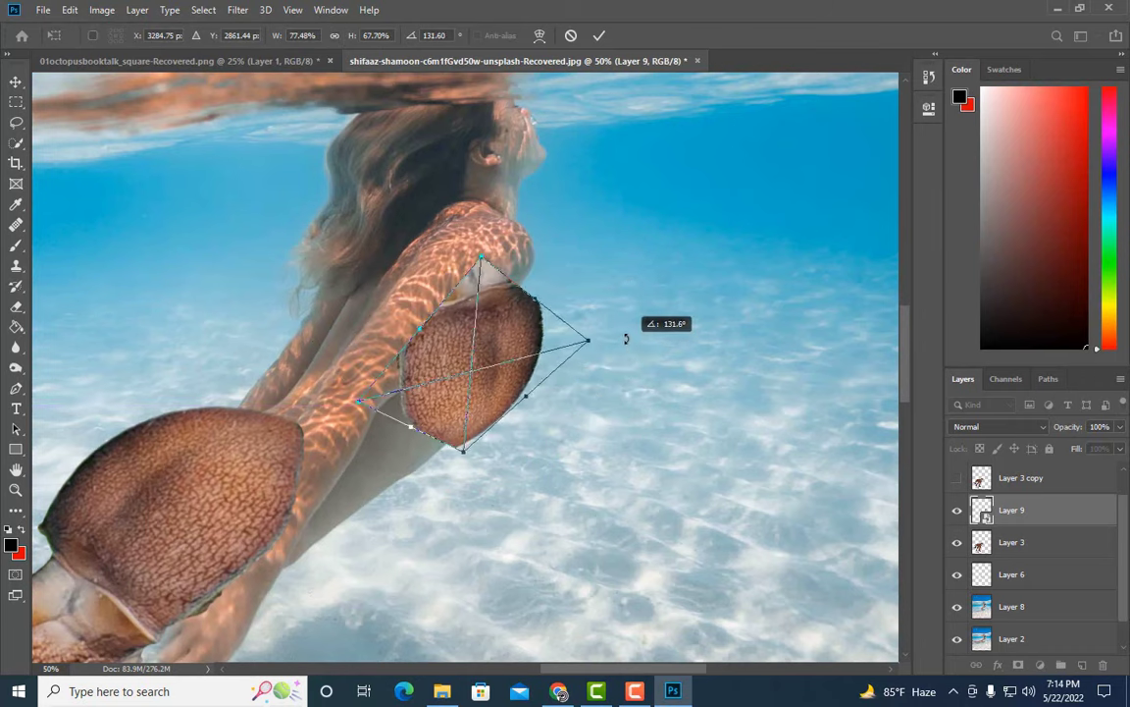
pyautogui.moveTo(563, 367); pyautogui.dragTo(454, 390)
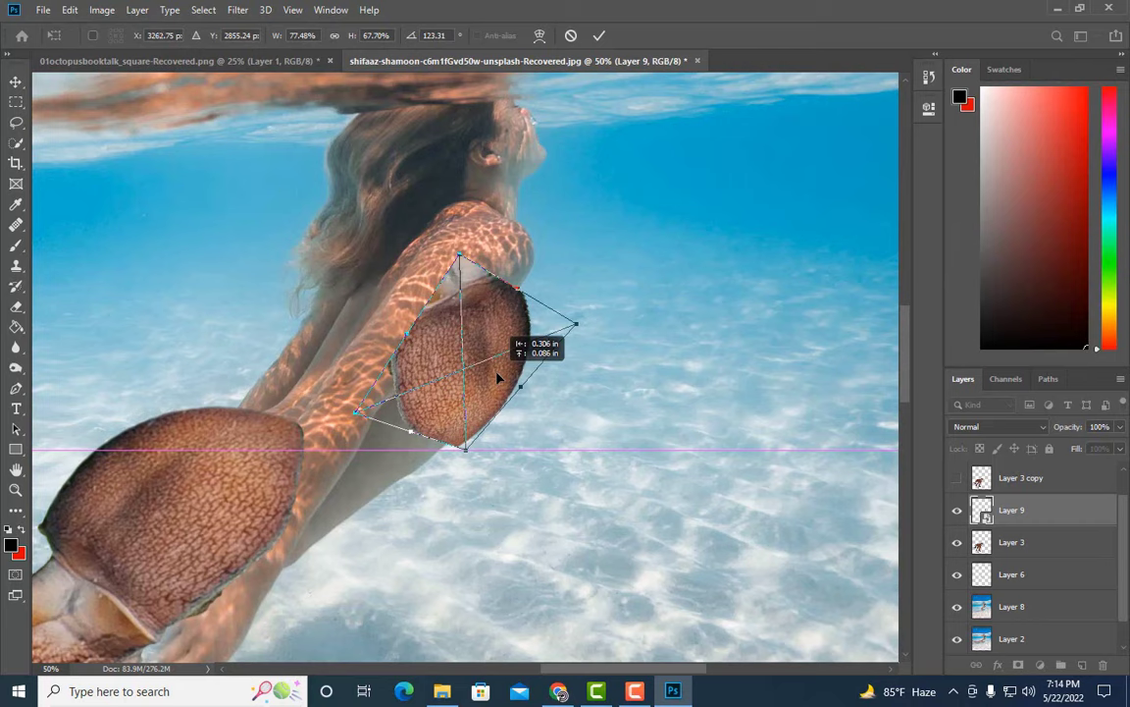
pyautogui.click(539, 35)
pyautogui.moveTo(465, 448); pyautogui.dragTo(468, 425)
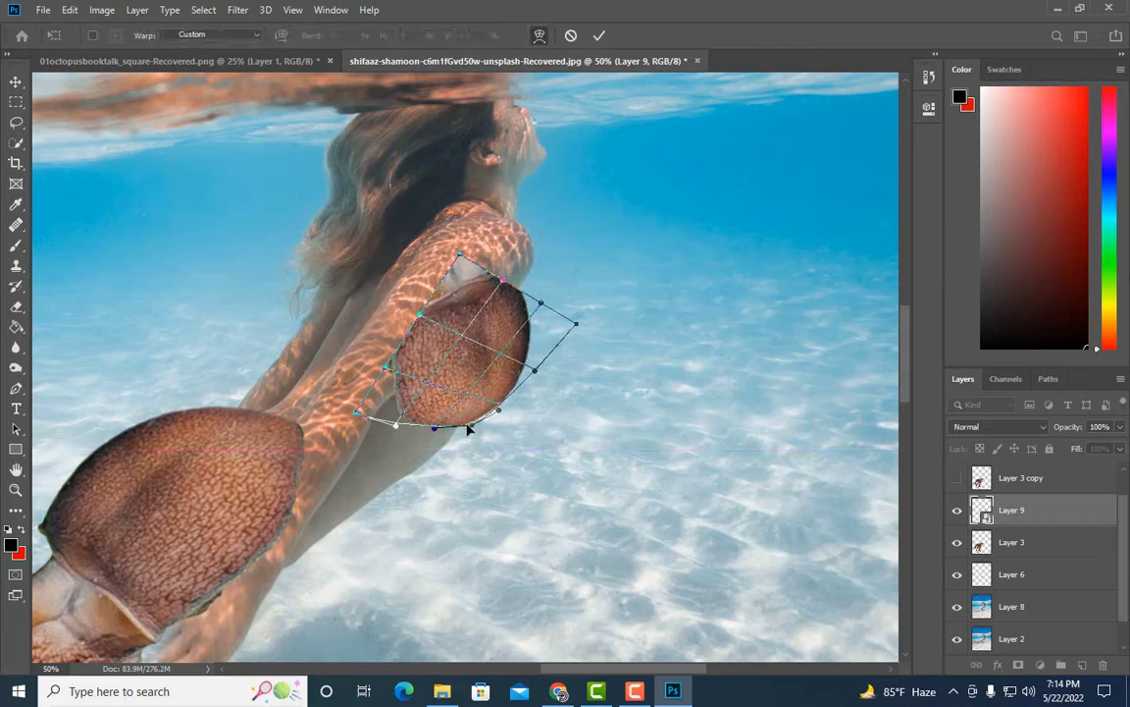
pyautogui.moveTo(514, 282); pyautogui.dragTo(526, 377)
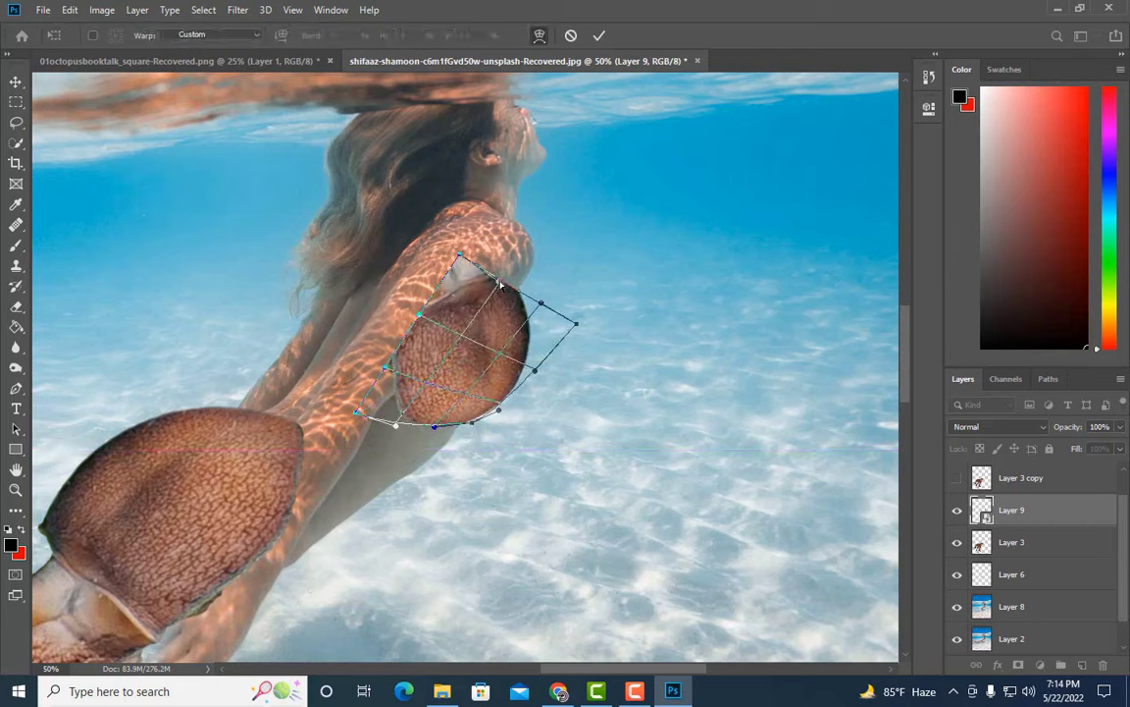
# - Apply the warp, rasterize Layer 9, and erase its edges along the arm and shoulder
pyautogui.press('Return')
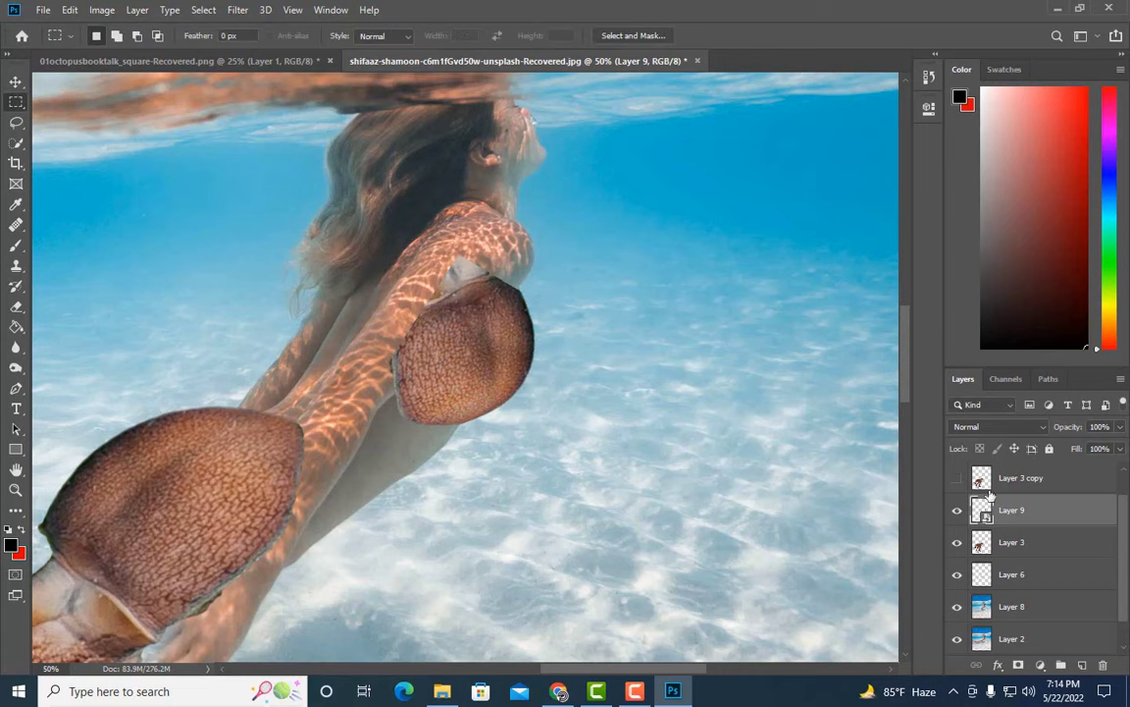
pyautogui.rightClick(1020, 509)
pyautogui.click(854, 284)
pyautogui.hotkey('ctrl', '+')
pyautogui.press('e')
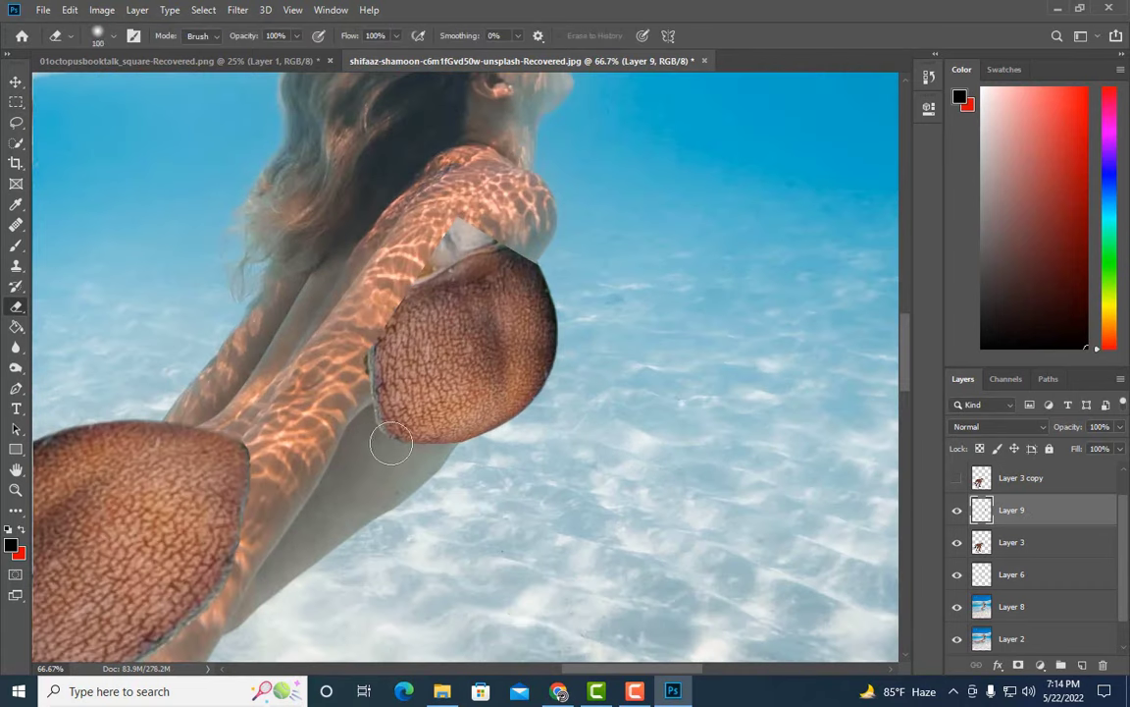
pyautogui.moveTo(379, 429)
pyautogui.mouseDown()
pyautogui.moveTo(473, 224)
pyautogui.moveTo(379, 409)
pyautogui.mouseUp()
pyautogui.press('[')
pyautogui.press('[')
pyautogui.press('[')
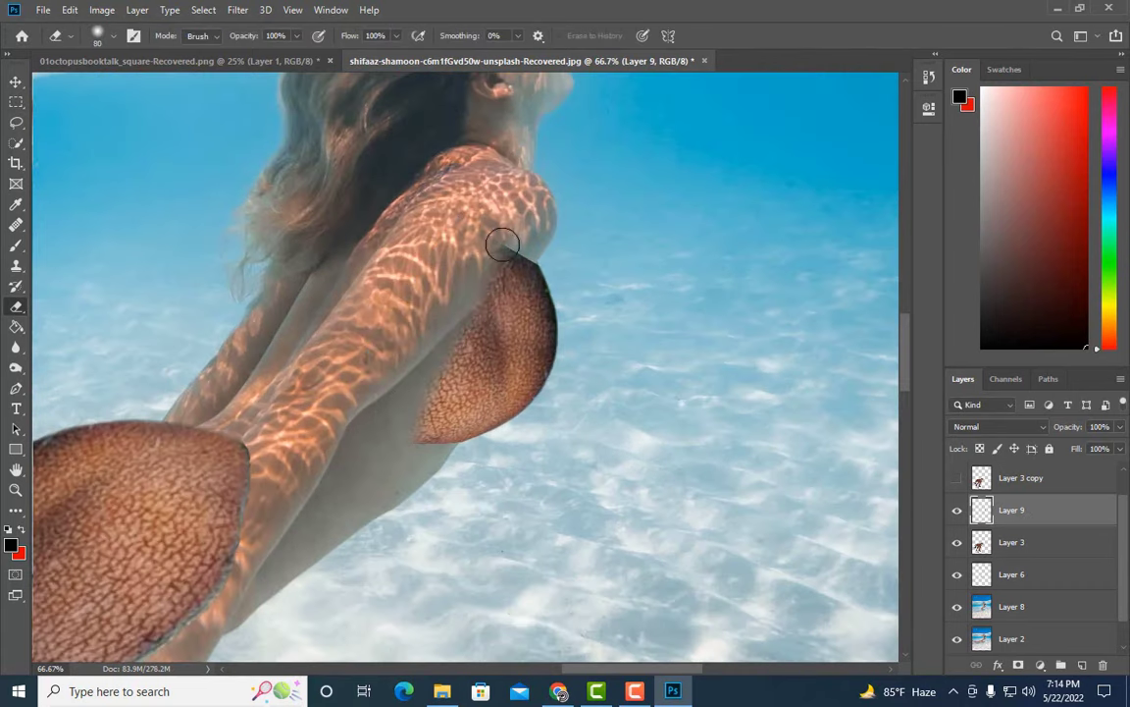
pyautogui.moveTo(453, 208); pyautogui.dragTo(487, 290)
# - Erase the red bikini cup, dark string and back strap from the bikini layer
pyautogui.click(957, 479)
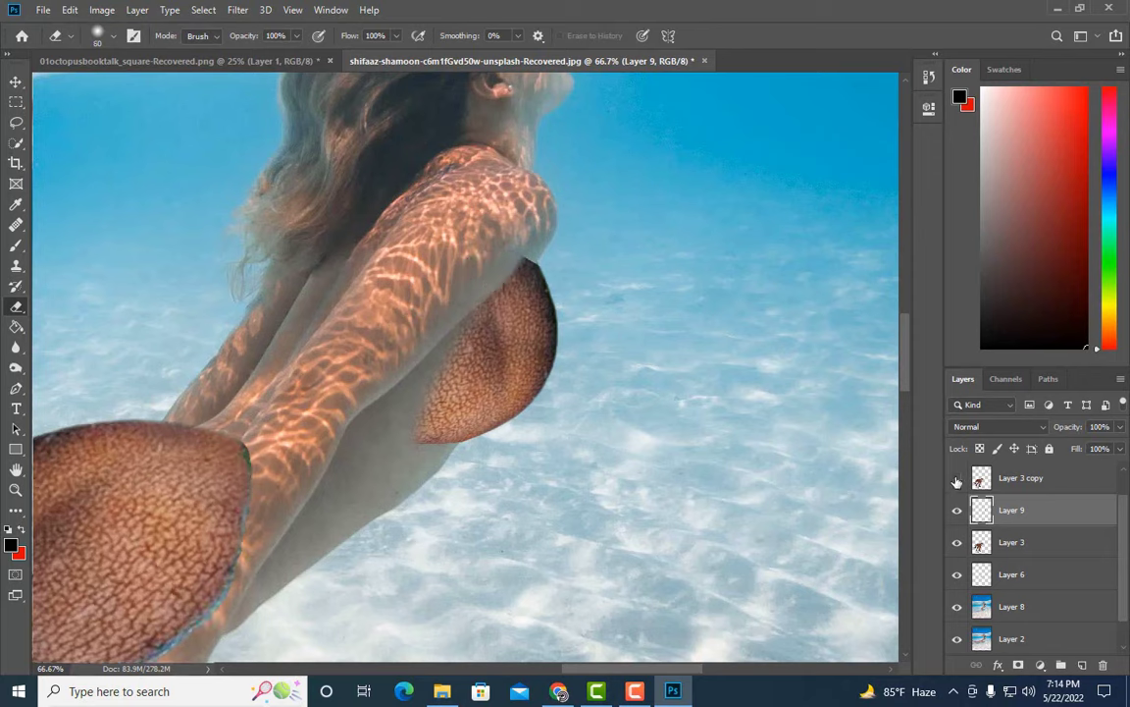
pyautogui.scroll(1, 956, 480)
pyautogui.click(958, 478)
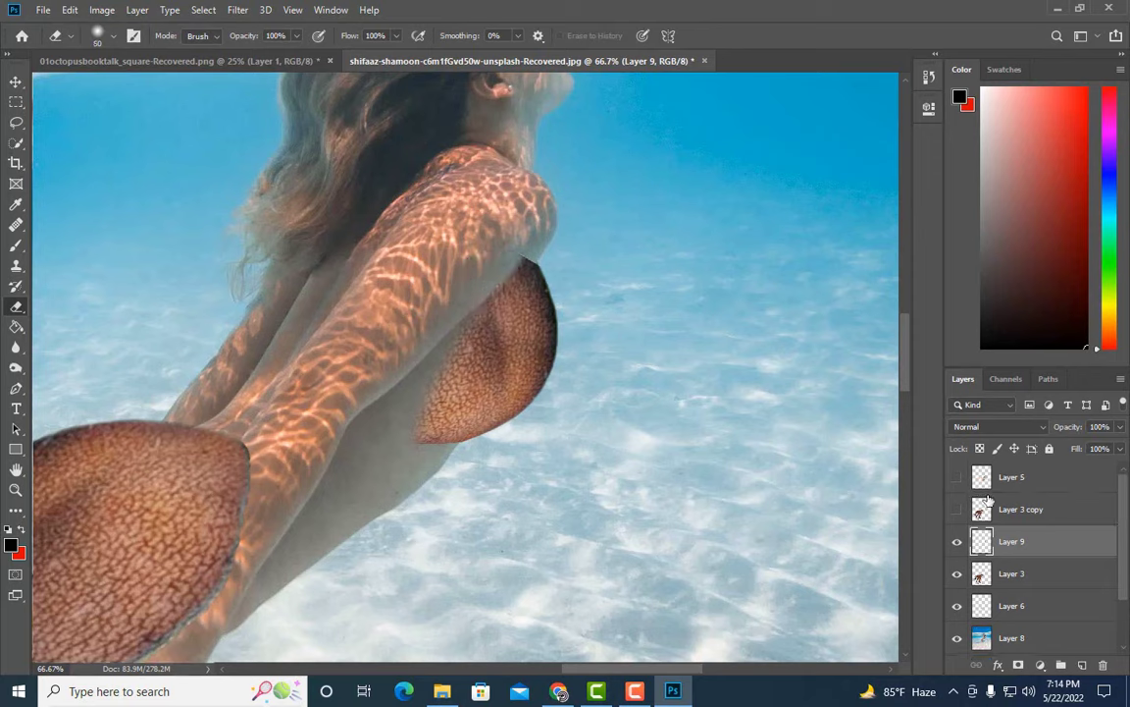
pyautogui.click(957, 509)
pyautogui.click(957, 477)
pyautogui.click(1011, 477)
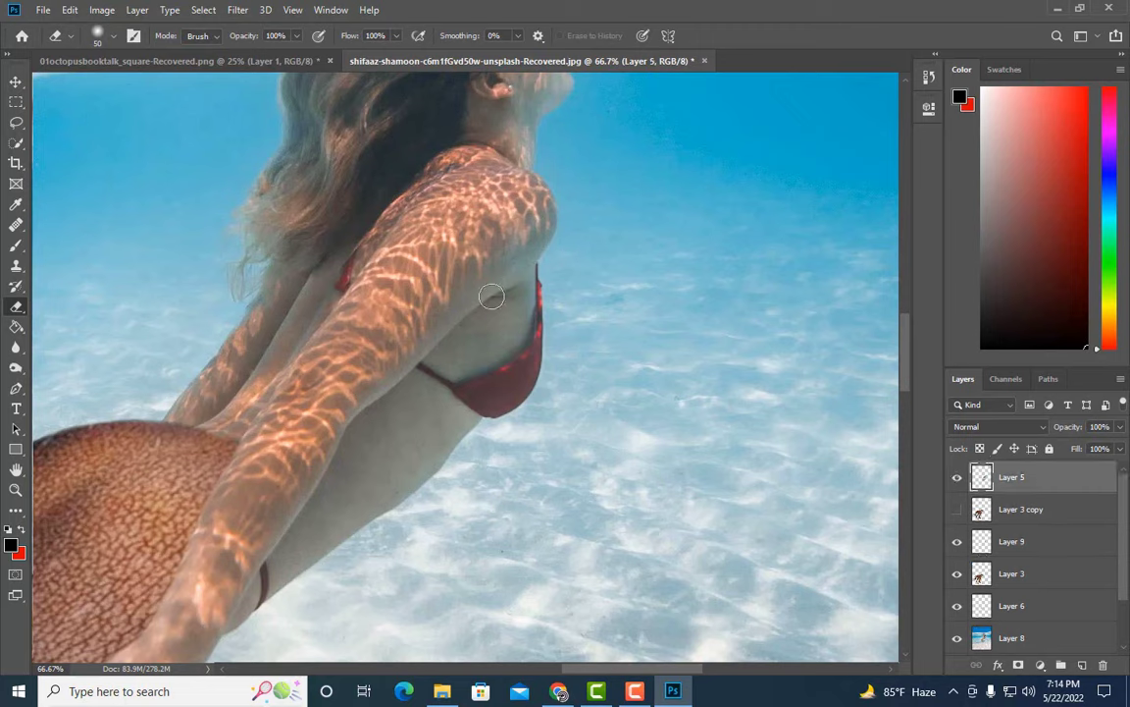
pyautogui.press(']')
pyautogui.press(']')
pyautogui.press(']')
pyautogui.moveTo(543, 271)
pyautogui.mouseDown()
pyautogui.moveTo(477, 385)
pyautogui.moveTo(496, 315)
pyautogui.mouseUp()
pyautogui.press('[')
pyautogui.press('[')
pyautogui.press('[')
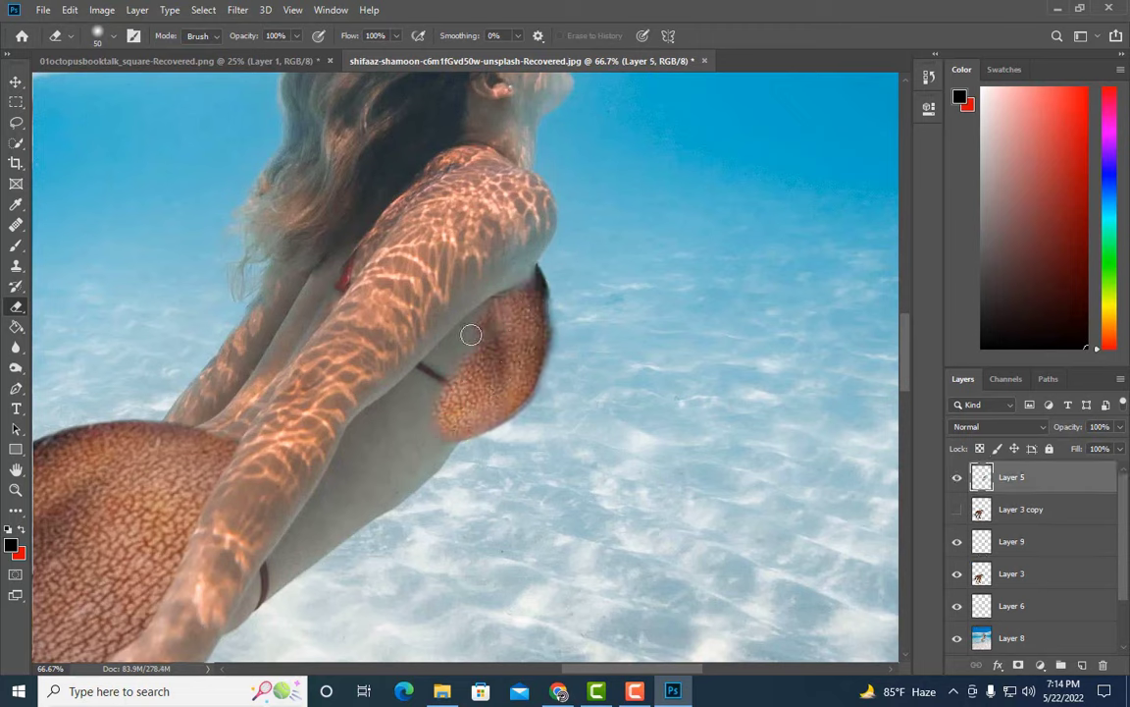
pyautogui.press(']')
pyautogui.moveTo(416, 376); pyautogui.dragTo(461, 351)
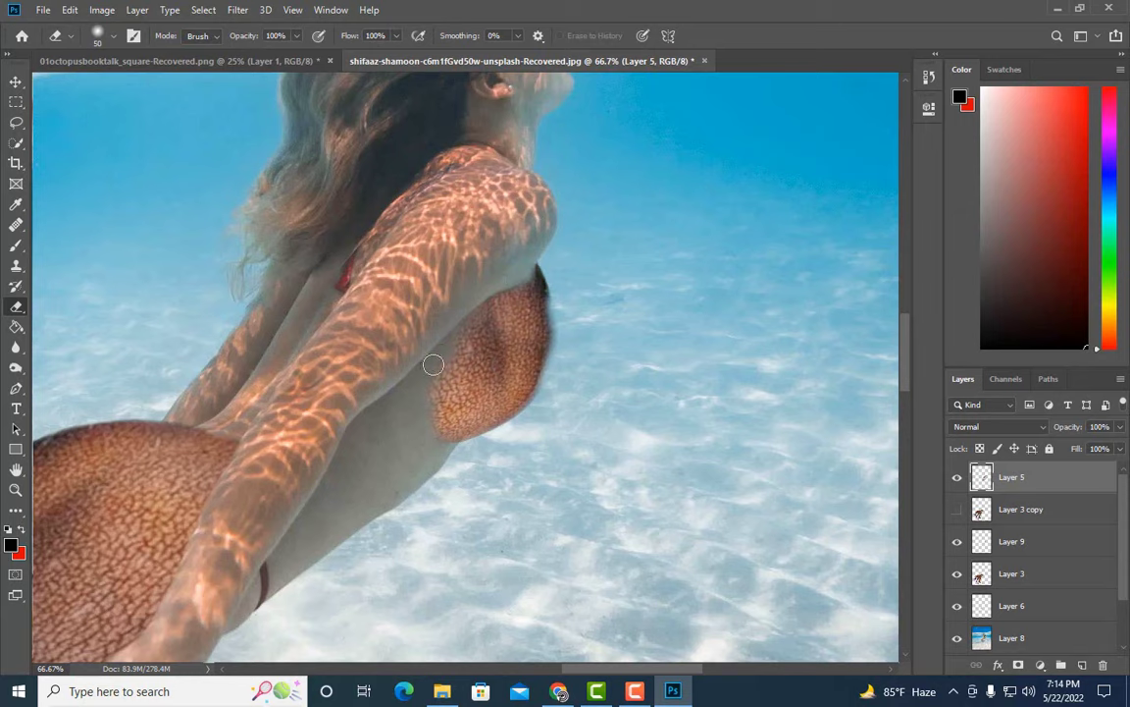
pyautogui.moveTo(350, 247); pyautogui.dragTo(341, 272)
pyautogui.press('[')
# - Erase the left edge of the chest piece on Layer 9
pyautogui.click(1022, 543)
pyautogui.press(']')
pyautogui.press(']')
pyautogui.press(']')
pyautogui.moveTo(435, 398); pyautogui.dragTo(417, 417)
pyautogui.press(']')
pyautogui.press(']')
pyautogui.press(']')
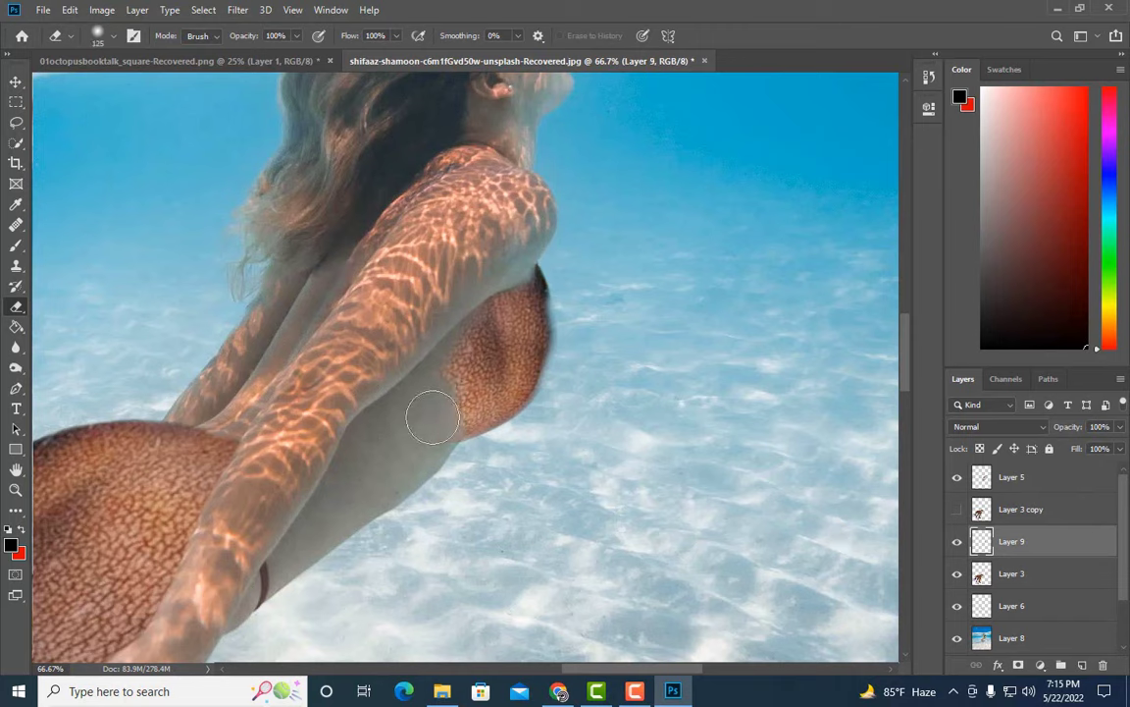
pyautogui.click(957, 541)
pyautogui.press('[')
pyautogui.press('[')
pyautogui.press('[')
pyautogui.press('[')
pyautogui.press('[')
pyautogui.press('[')
pyautogui.press('[')
pyautogui.press('[')
pyautogui.press('[')
pyautogui.press(']')
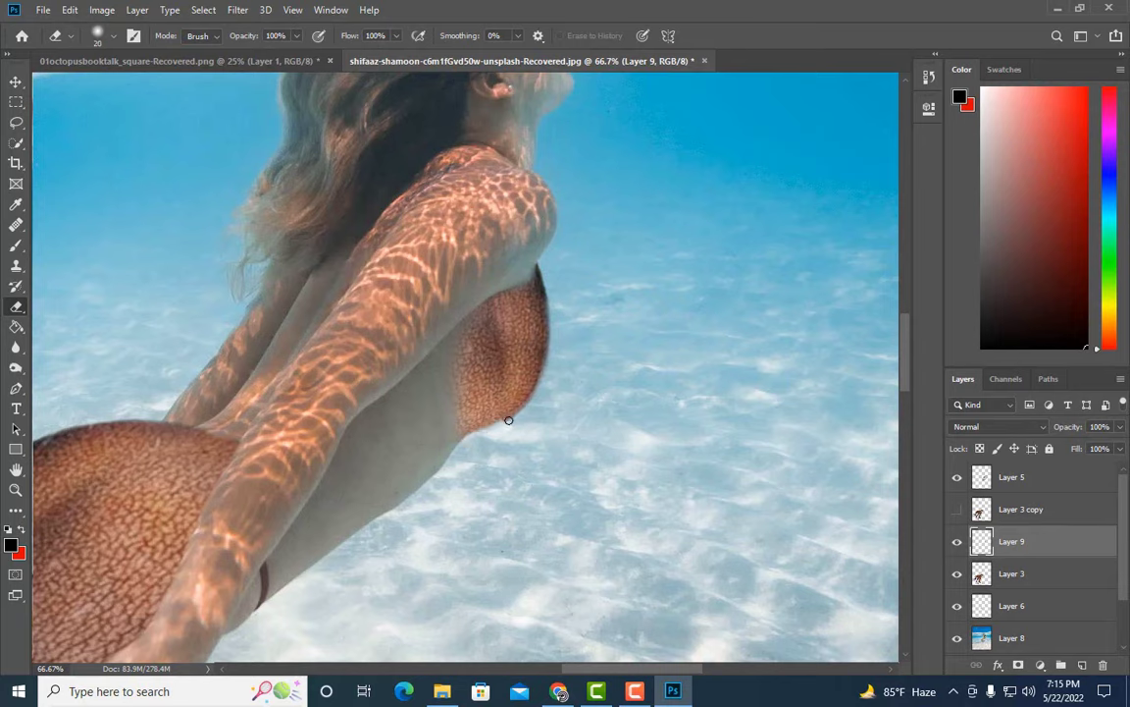
# - Zoom around the swimmer's torso and toggle the octopus tail to compare the composite
pyautogui.hotkey('ctrl', '-')
pyautogui.hotkey('ctrl', '-')
pyautogui.hotkey('ctrl', '-')
pyautogui.hotkey('ctrl', '-')
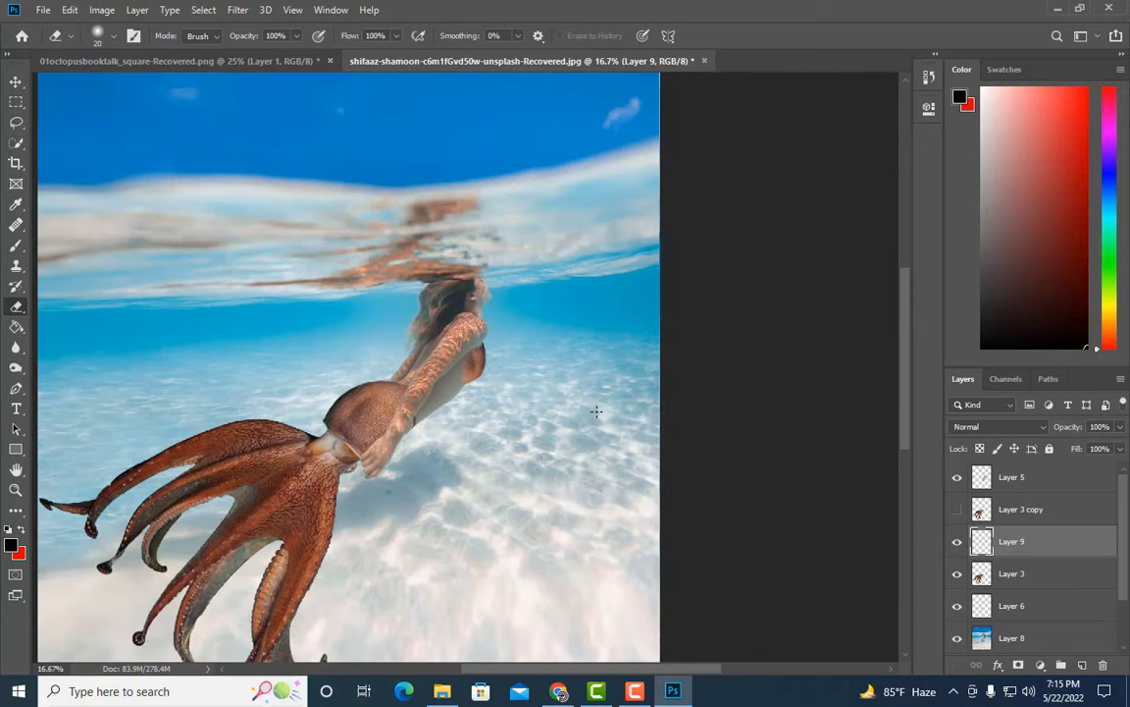
pyautogui.click(16, 489)
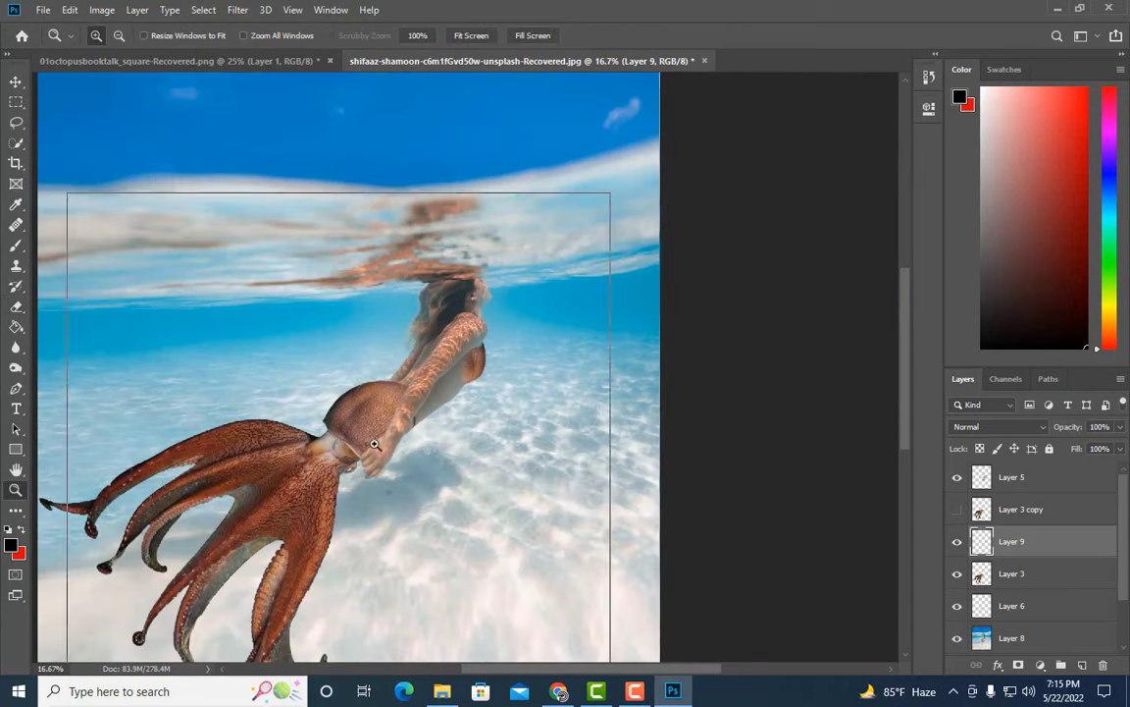
pyautogui.moveTo(59, 176); pyautogui.dragTo(550, 594)
pyautogui.hotkey('alt', ']')
pyautogui.click(17, 307)
pyautogui.hotkey('ctrl', '+')
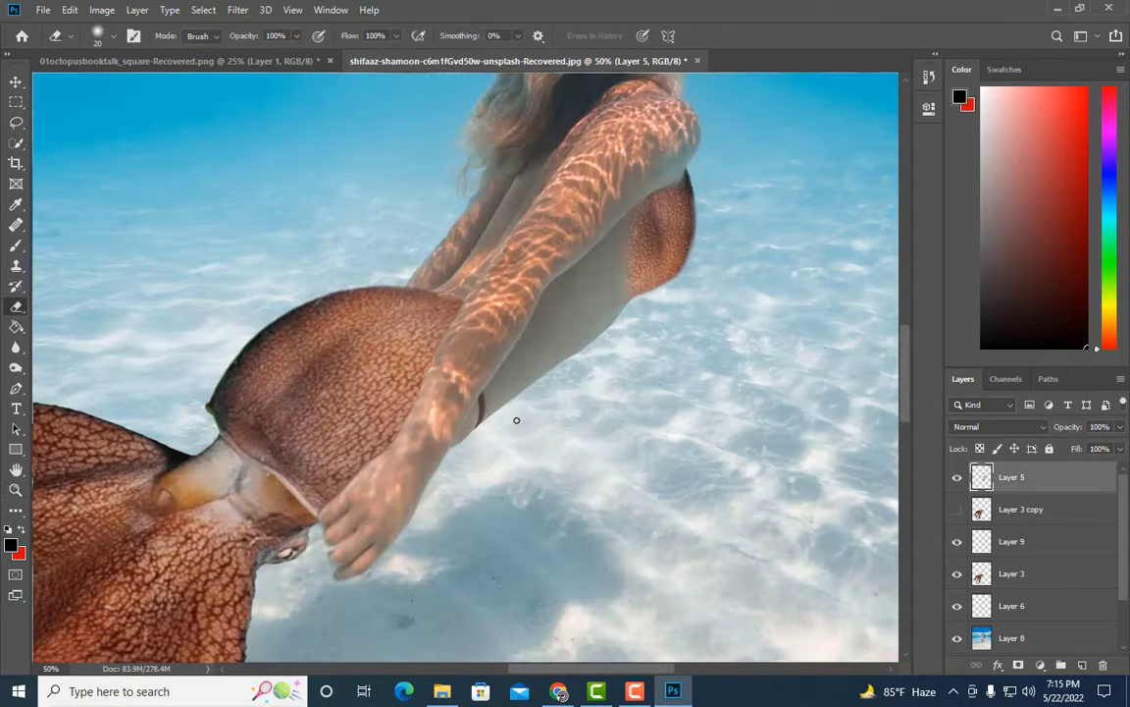
pyautogui.hotkey('ctrl', '+')
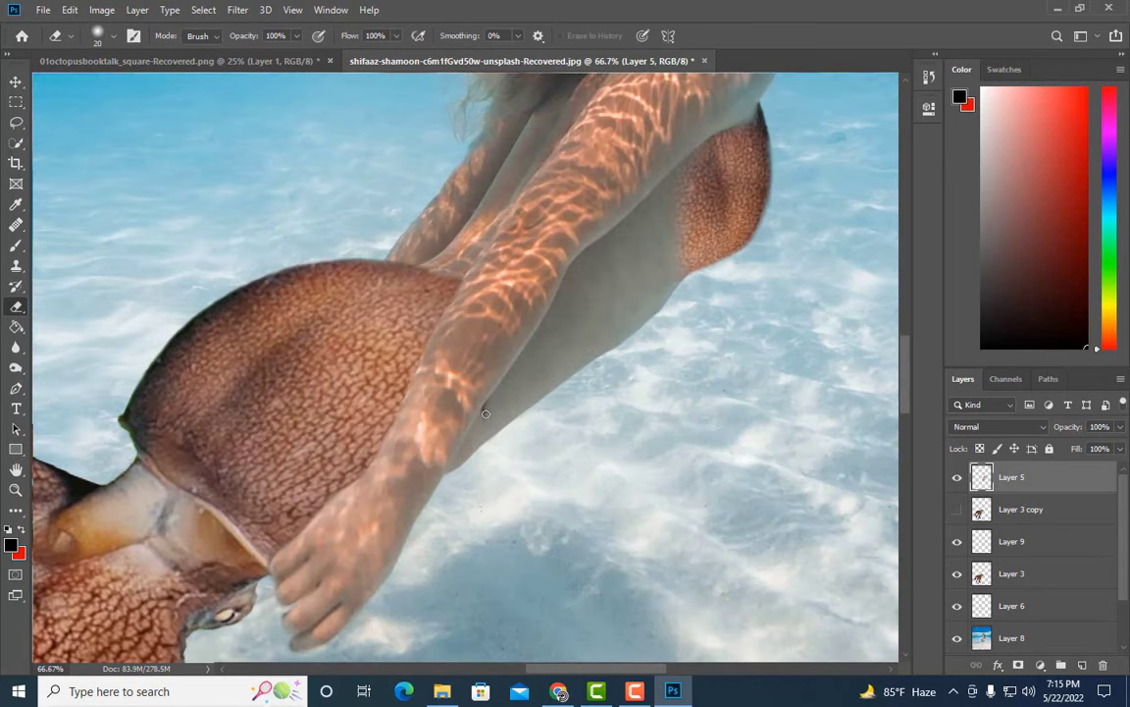
pyautogui.hotkey('ctrl', '-')
pyautogui.hotkey('ctrl', '-')
pyautogui.hotkey('ctrl', '-')
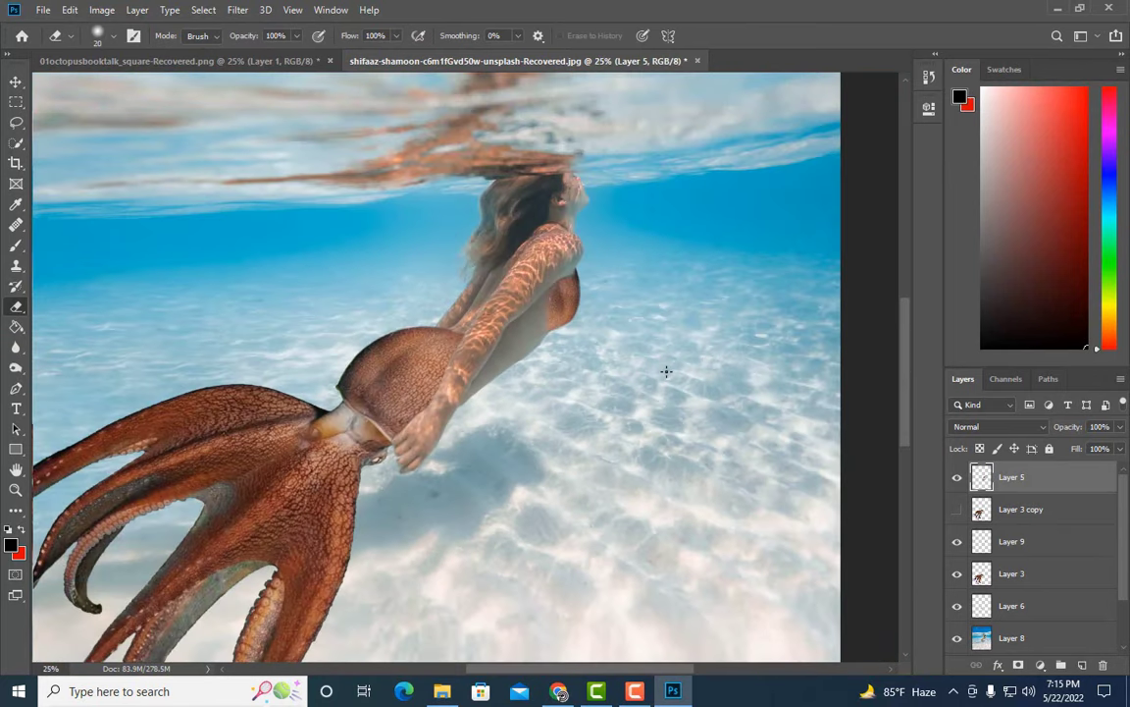
pyautogui.hotkey('ctrl', '-')
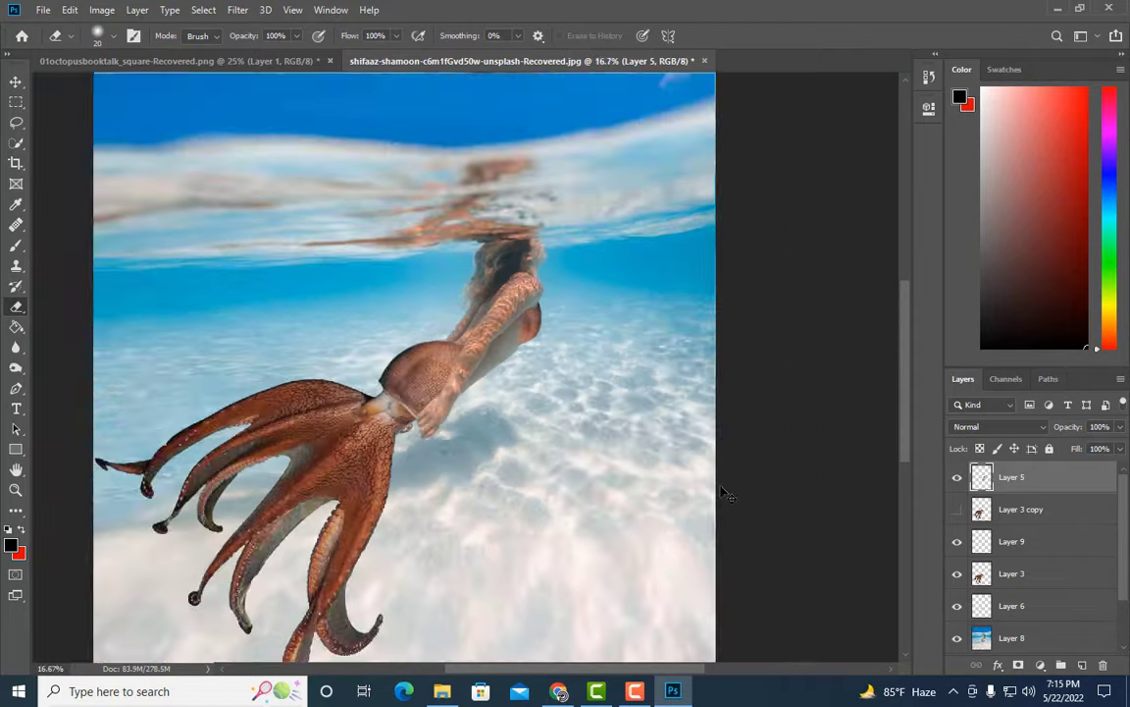
pyautogui.hotkey('ctrl', '+')
pyautogui.hotkey('ctrl', '+')
pyautogui.hotkey('ctrl', '+')
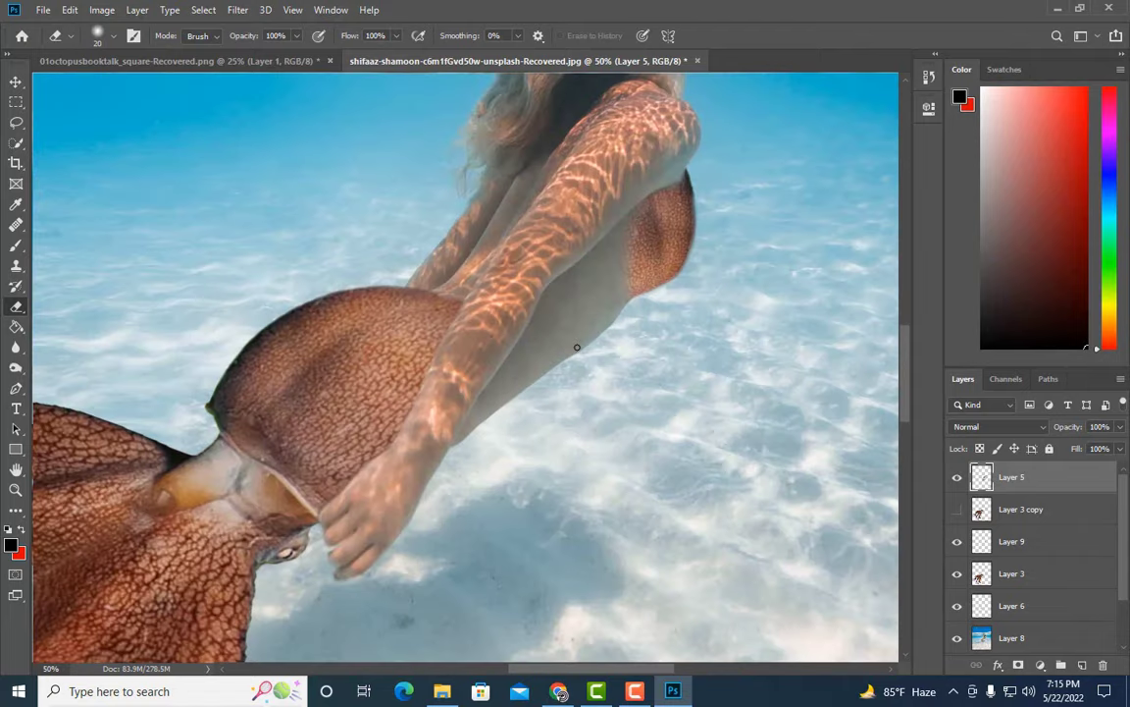
pyautogui.click(958, 575)
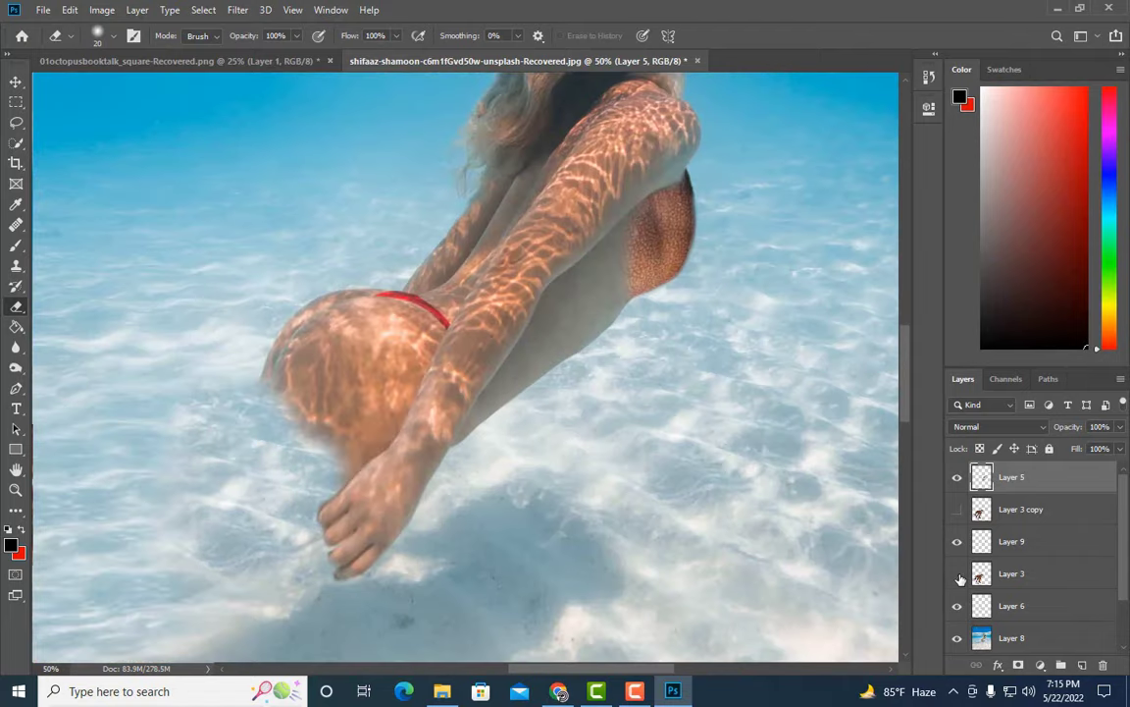
pyautogui.hotkey('ctrl', '-')
pyautogui.hotkey('ctrl', '-')
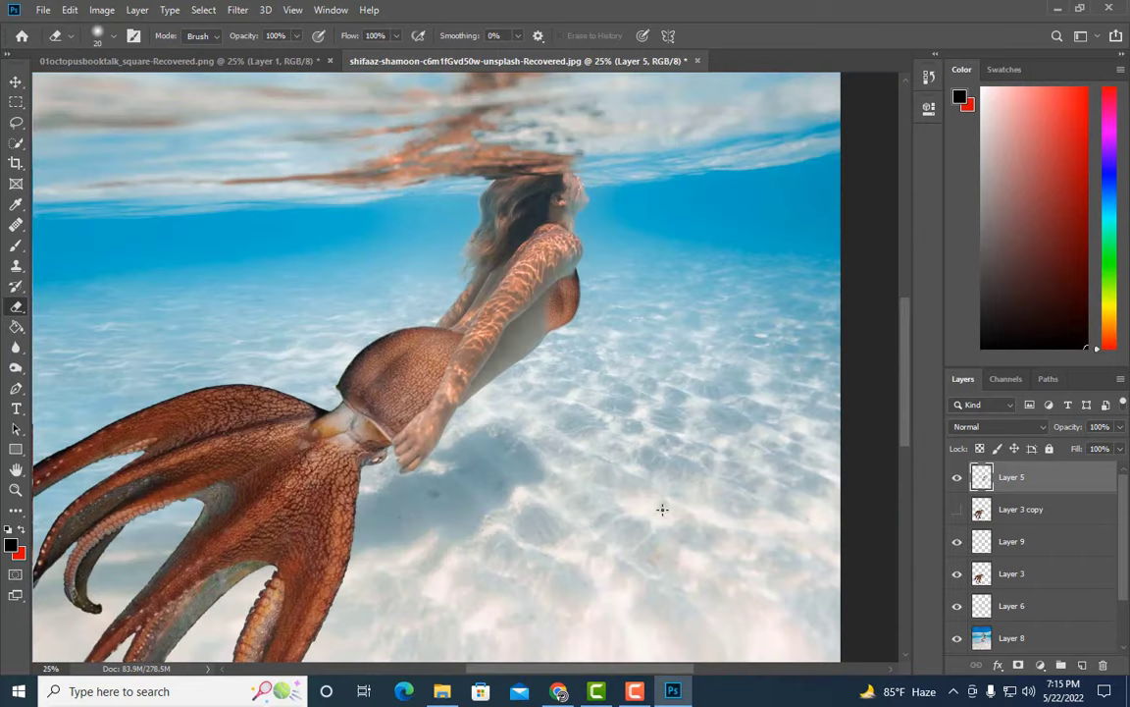
# - Set Layer 9's opacity to 68%, then hide it to reveal the red top
pyautogui.click(1011, 543)
pyautogui.click(1120, 426)
pyautogui.moveTo(1120, 447); pyautogui.dragTo(1097, 447)
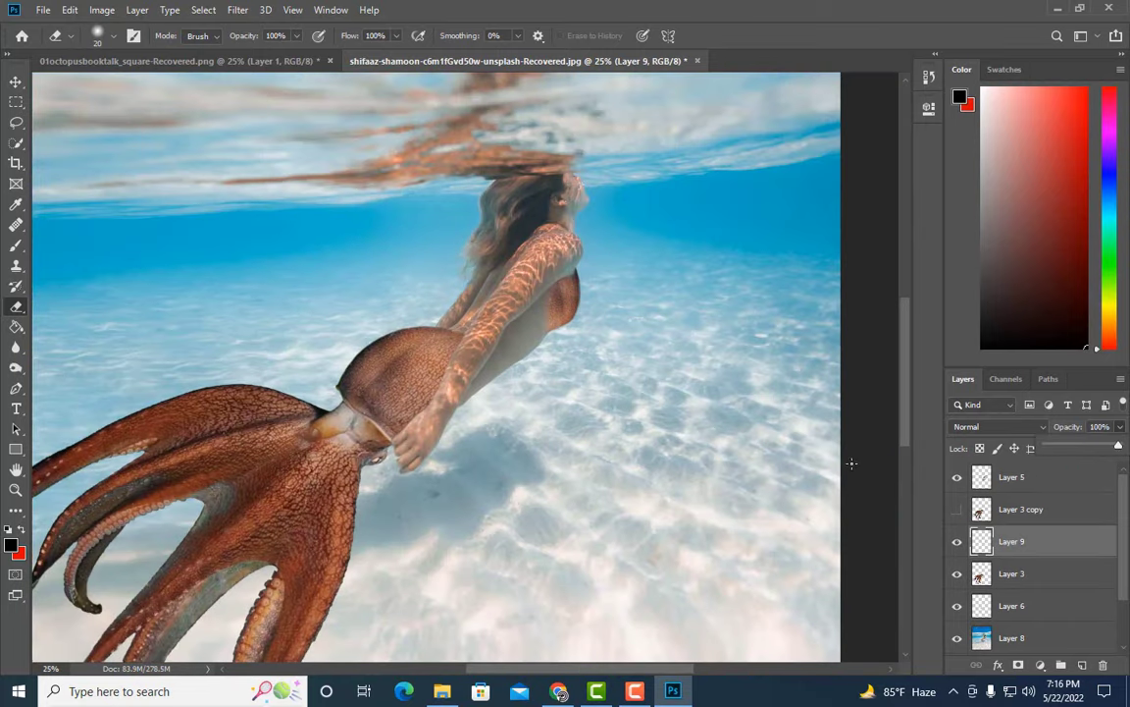
pyautogui.click(958, 540)
pyautogui.hotkey('ctrl', '+')
pyautogui.scroll(3, 489, 398)
# - On a new Layer 10 above Layer 8, clone skin over the red swimsuit edge
pyautogui.press('s')
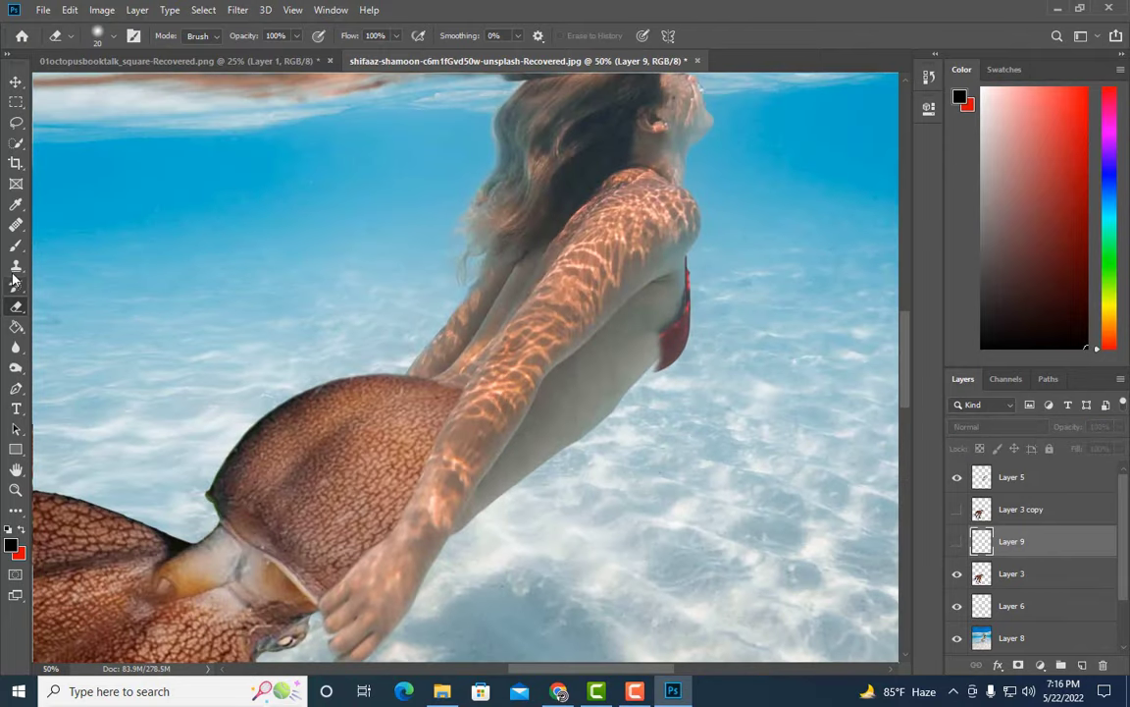
pyautogui.hotkey('ctrl', '+')
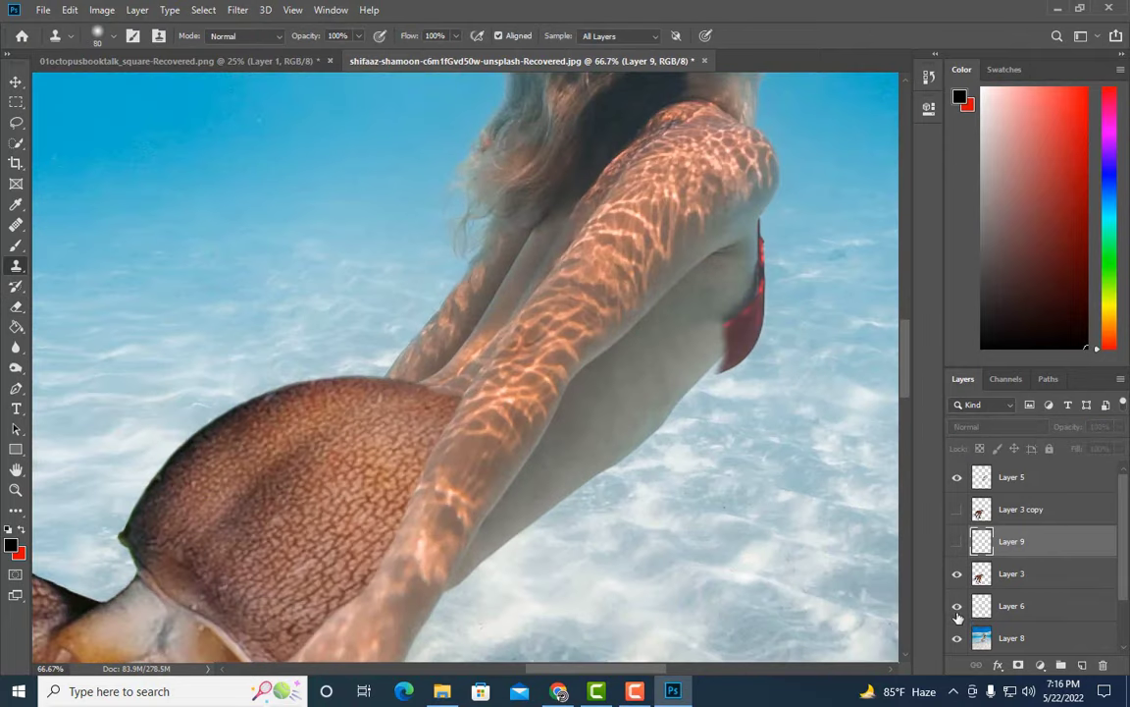
pyautogui.click(1030, 639)
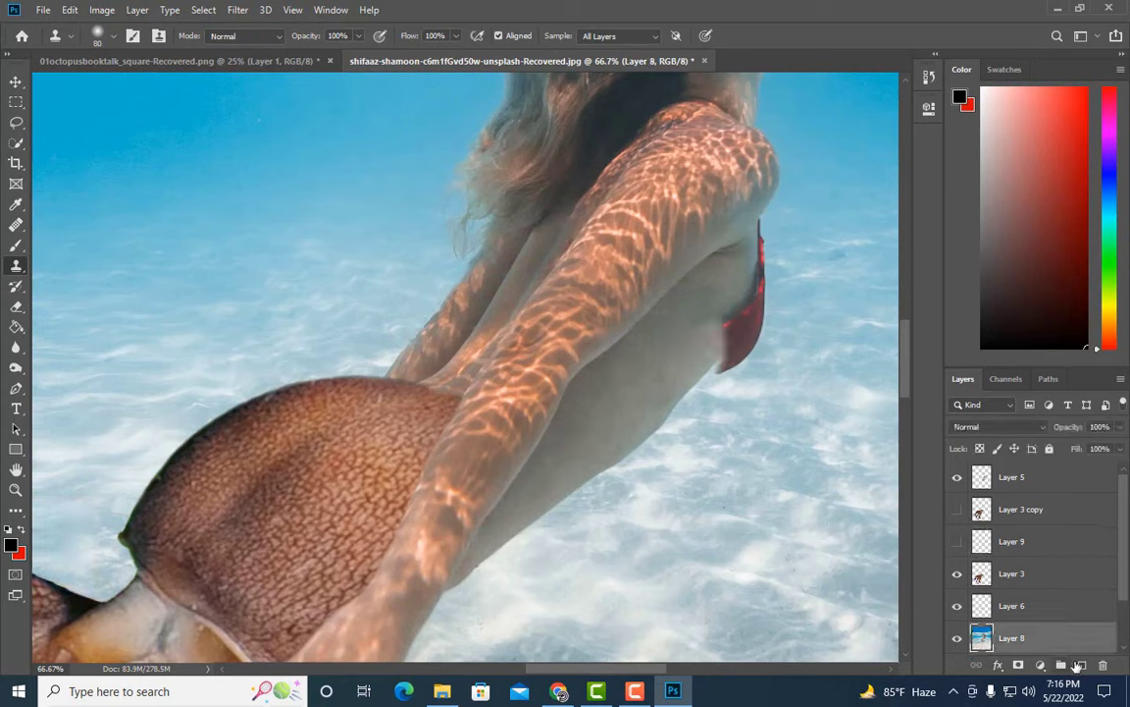
pyautogui.click(1082, 666)
pyautogui.press(']')
pyautogui.press(']')
pyautogui.press(']')
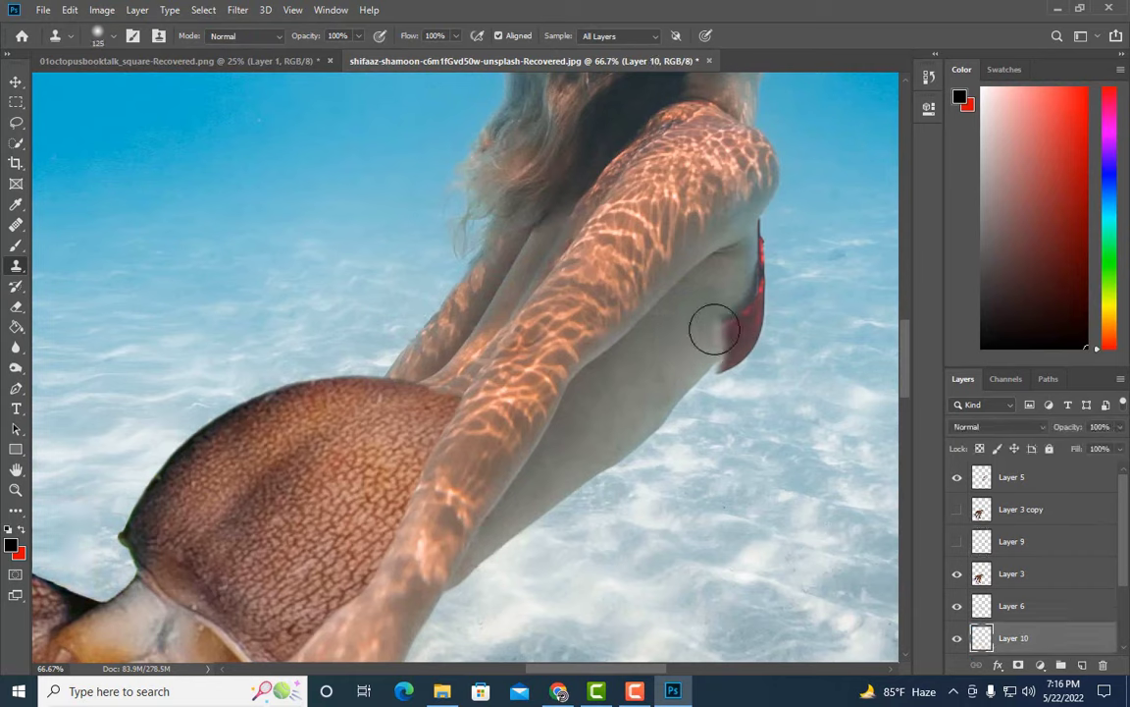
pyautogui.press('[')
pyautogui.press('[')
pyautogui.press('[')
pyautogui.moveTo(737, 308)
pyautogui.mouseDown()
pyautogui.moveTo(719, 328)
pyautogui.moveTo(737, 283)
pyautogui.moveTo(749, 315)
pyautogui.mouseUp()
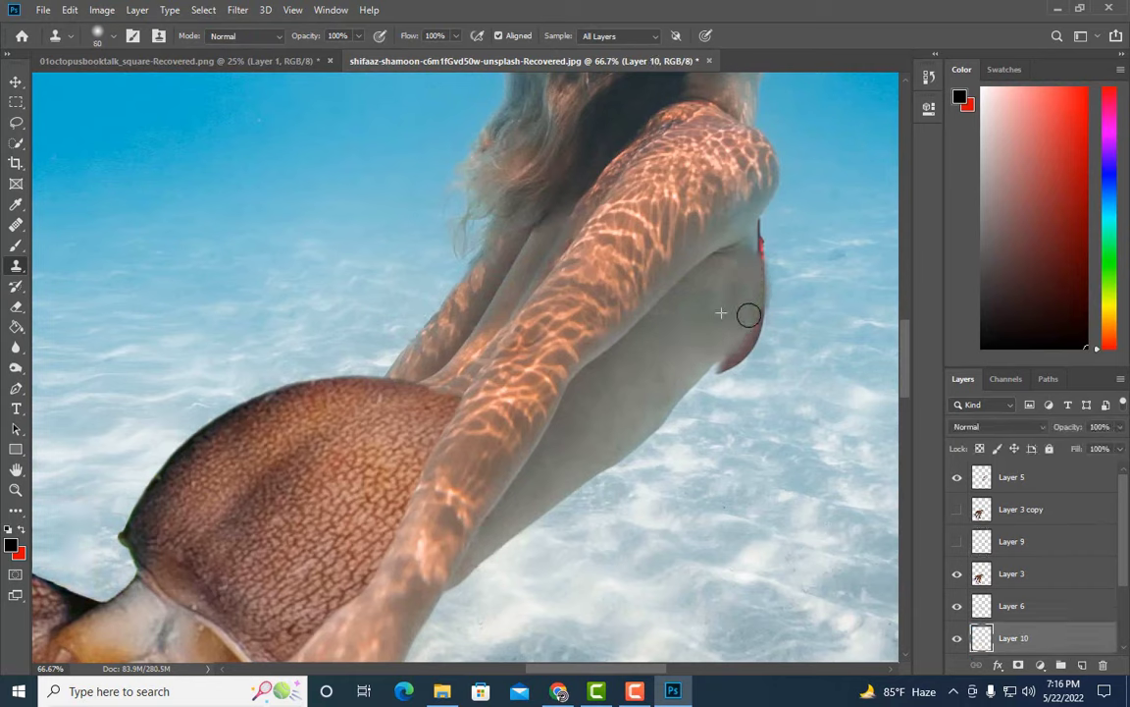
pyautogui.press('[')
pyautogui.press('[')
pyautogui.press('[')
pyautogui.moveTo(704, 366); pyautogui.dragTo(737, 322)
pyautogui.moveTo(710, 379)
pyautogui.mouseDown()
pyautogui.moveTo(752, 353)
pyautogui.moveTo(778, 223)
pyautogui.moveTo(765, 252)
pyautogui.moveTo(782, 223)
pyautogui.moveTo(762, 255)
pyautogui.moveTo(763, 323)
pyautogui.moveTo(712, 386)
pyautogui.moveTo(733, 368)
pyautogui.mouseUp()
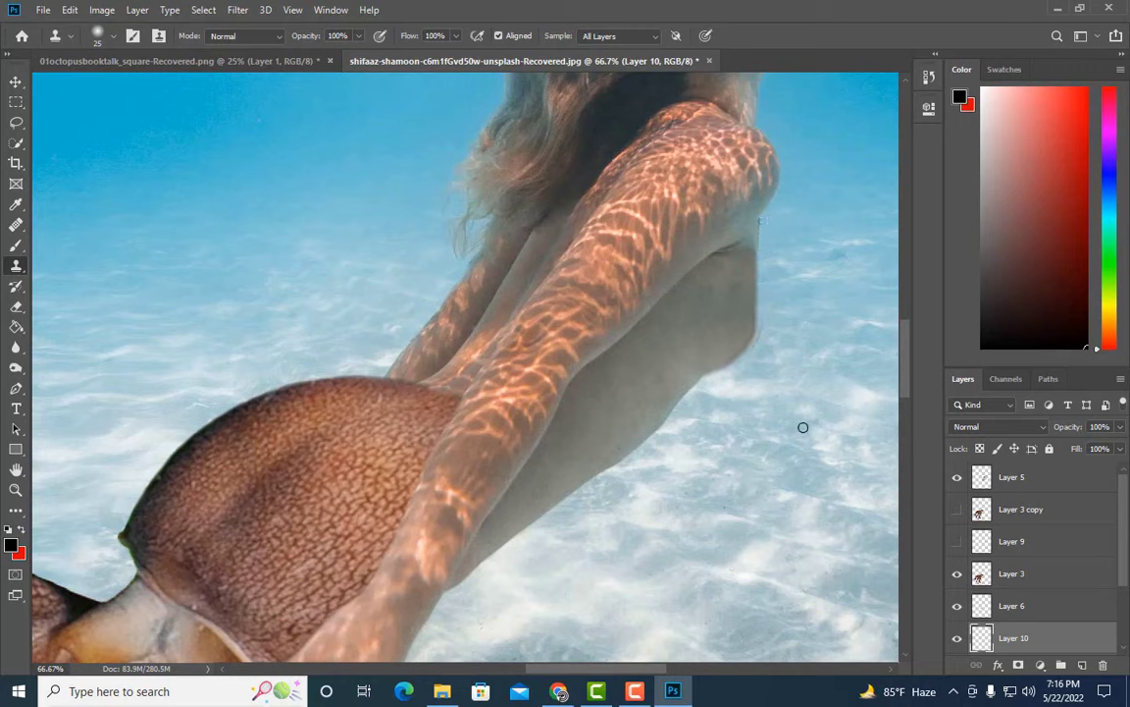
# - Show Layer 9's octopus texture, lower its opacity, then hide it to compare
pyautogui.click(957, 541)
pyautogui.click(1011, 541)
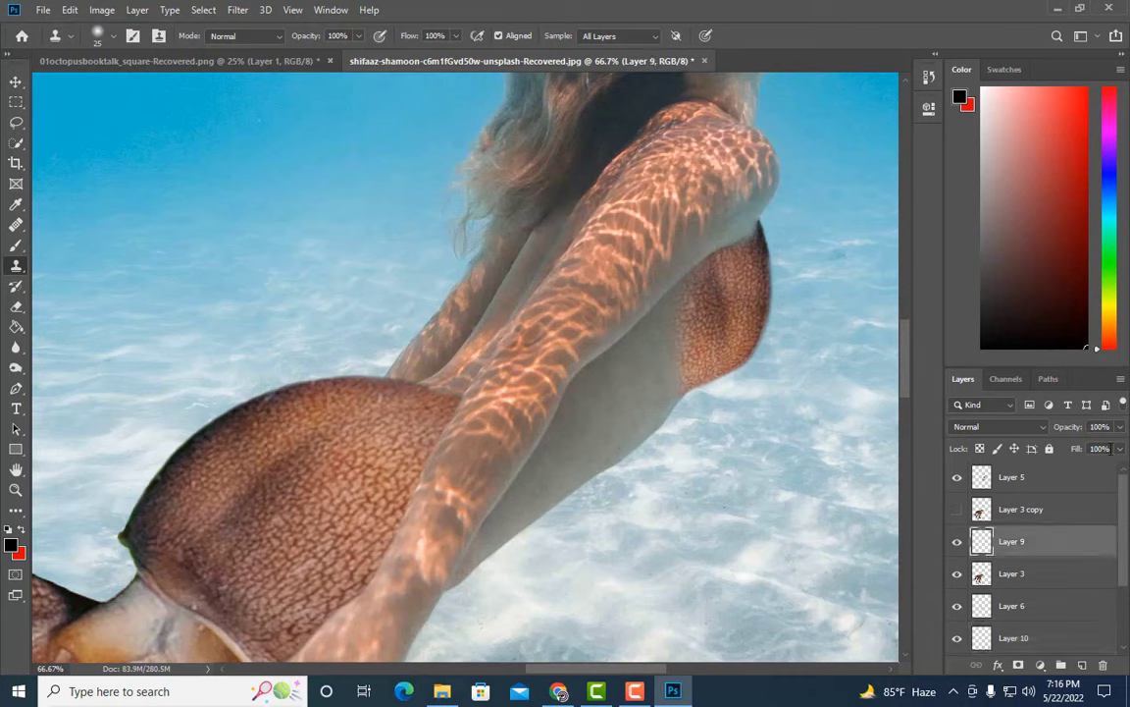
pyautogui.click(1120, 426)
pyautogui.moveTo(1116, 448); pyautogui.dragTo(1089, 447)
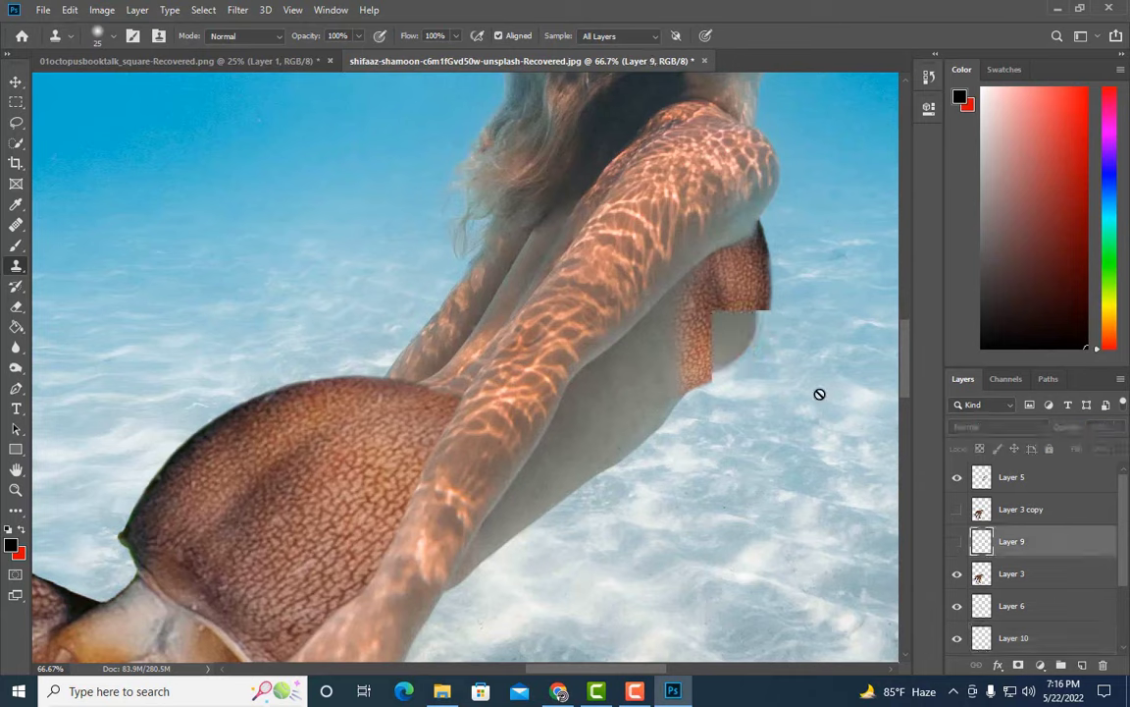
pyautogui.click(956, 541)
pyautogui.scroll(-1, 1006, 640)
# - Clone more skin along the body edge, then show Layer 9 at about 64% opacity
pyautogui.click(1013, 606)
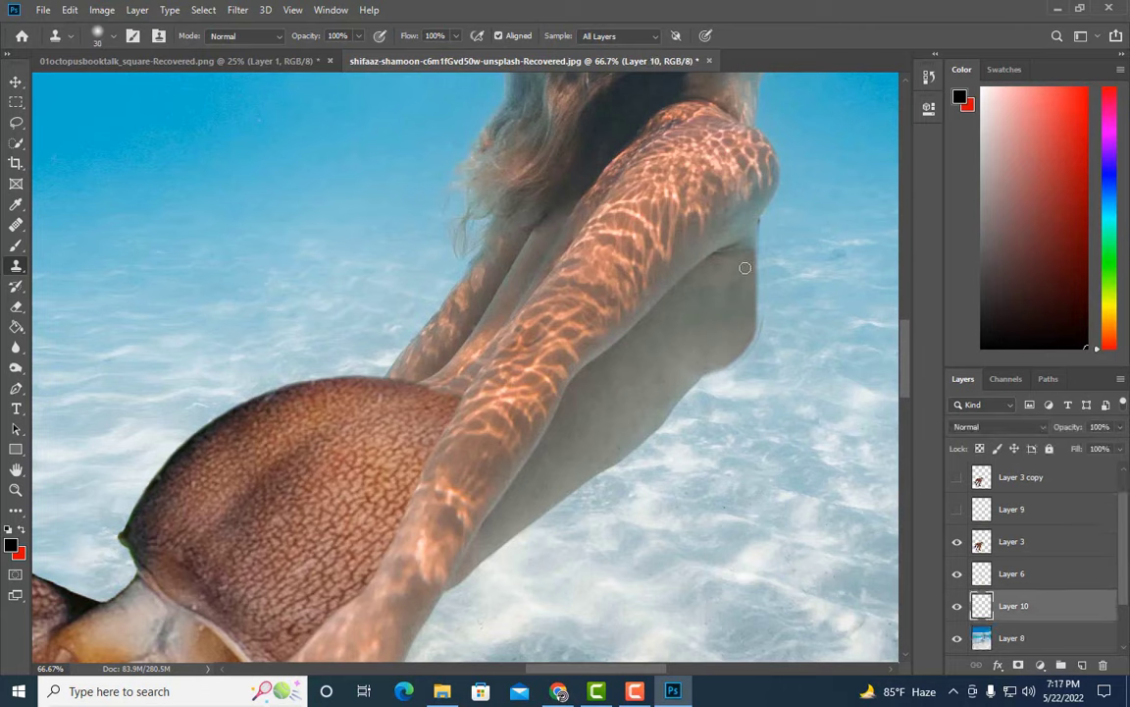
pyautogui.moveTo(753, 267)
pyautogui.mouseDown()
pyautogui.moveTo(748, 323)
pyautogui.moveTo(706, 367)
pyautogui.mouseUp()
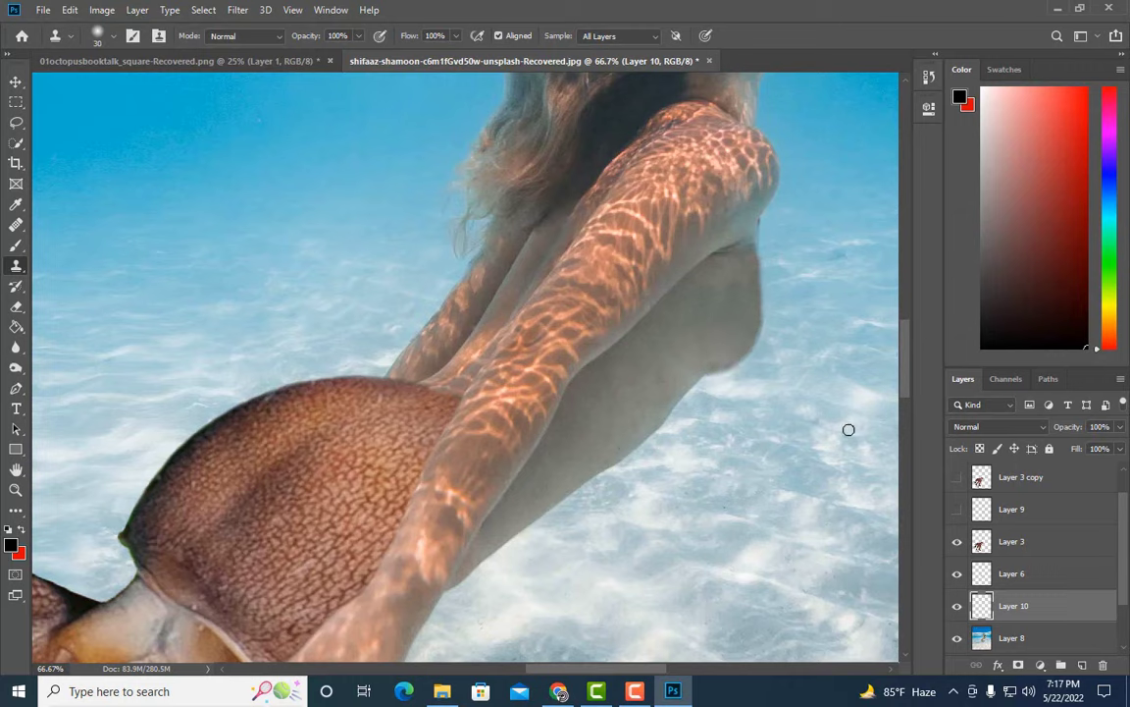
pyautogui.click(957, 510)
pyautogui.click(1011, 510)
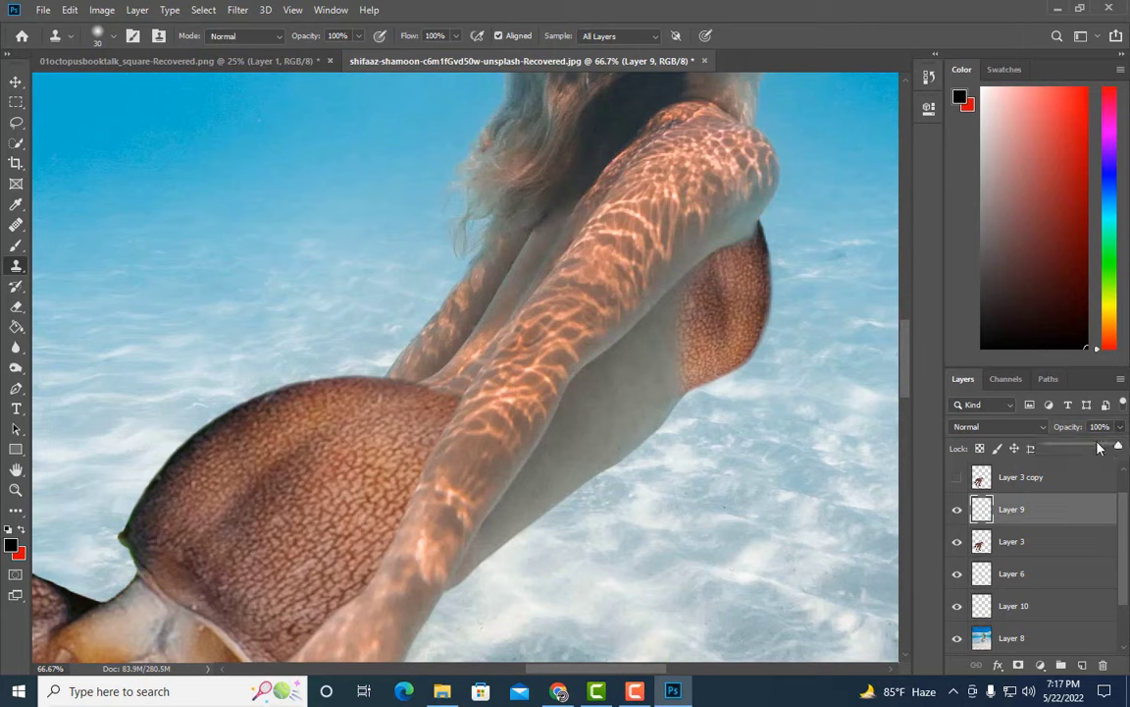
pyautogui.moveTo(1119, 426); pyautogui.dragTo(1096, 445)
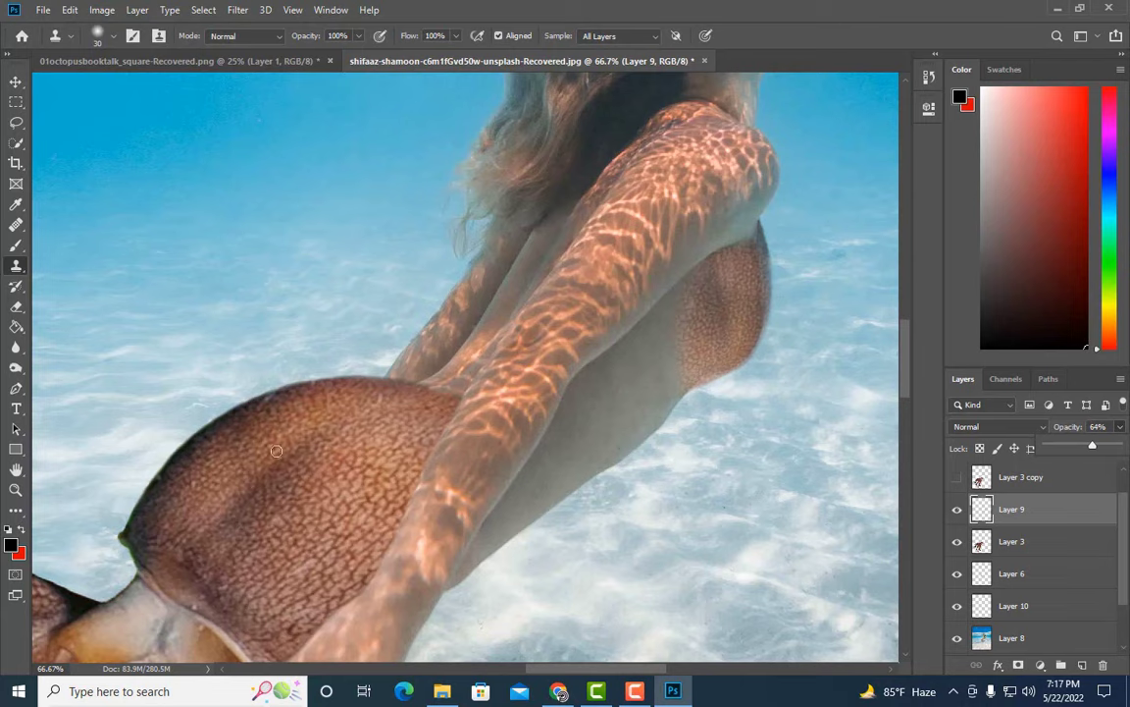
pyautogui.click(1011, 541)
pyautogui.scroll(-2, 487, 462)
pyautogui.scroll(-1, 432, 411)
# - Lasso a section of the octopus tail, copy it to Layer 11 as a smart object, and move it toward the leg
pyautogui.click(16, 122)
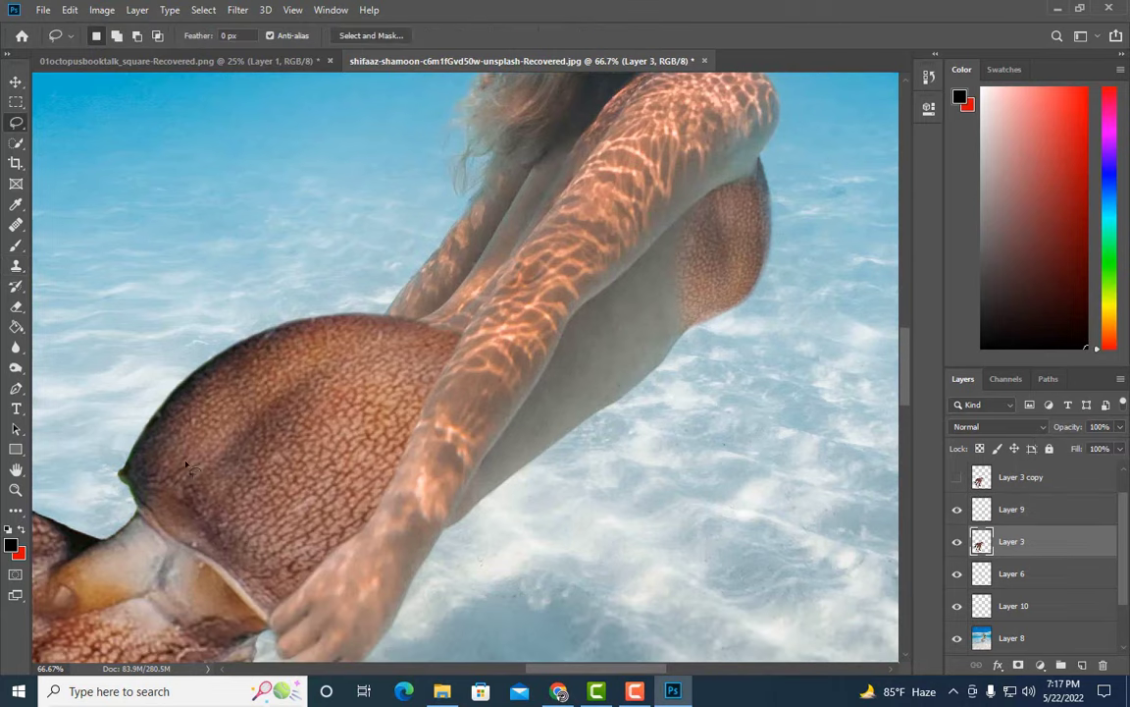
pyautogui.moveTo(137, 426); pyautogui.dragTo(208, 522)
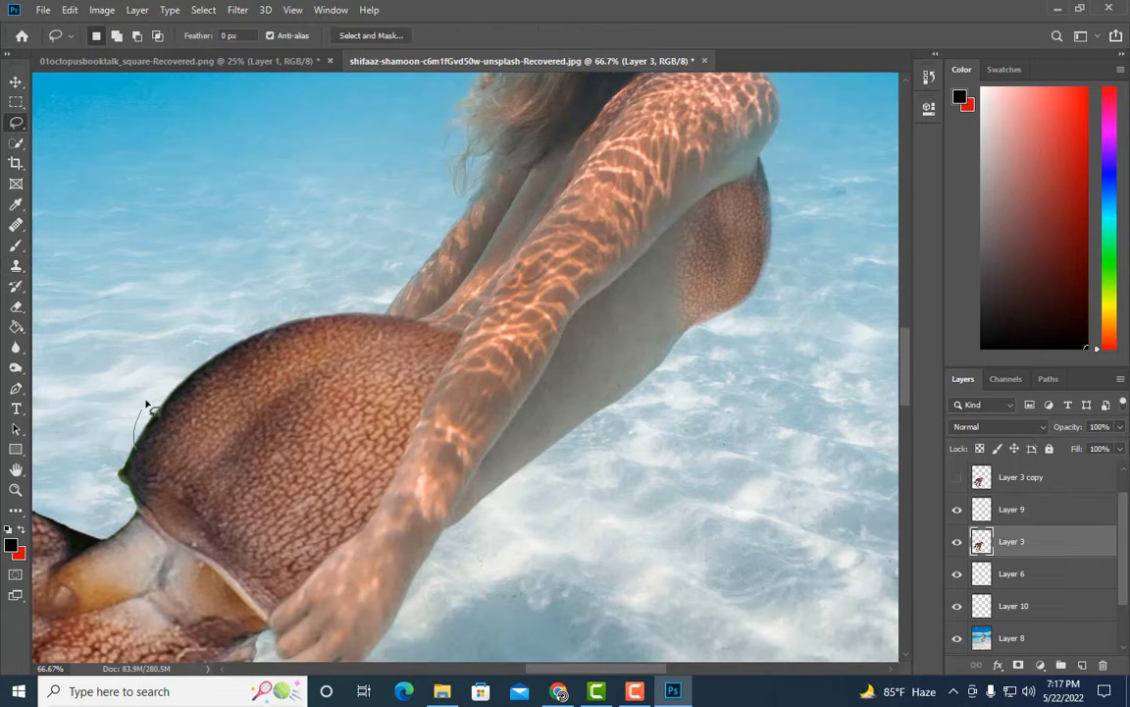
pyautogui.hotkey('ctrl', 'j')
pyautogui.rightClick(1027, 541)
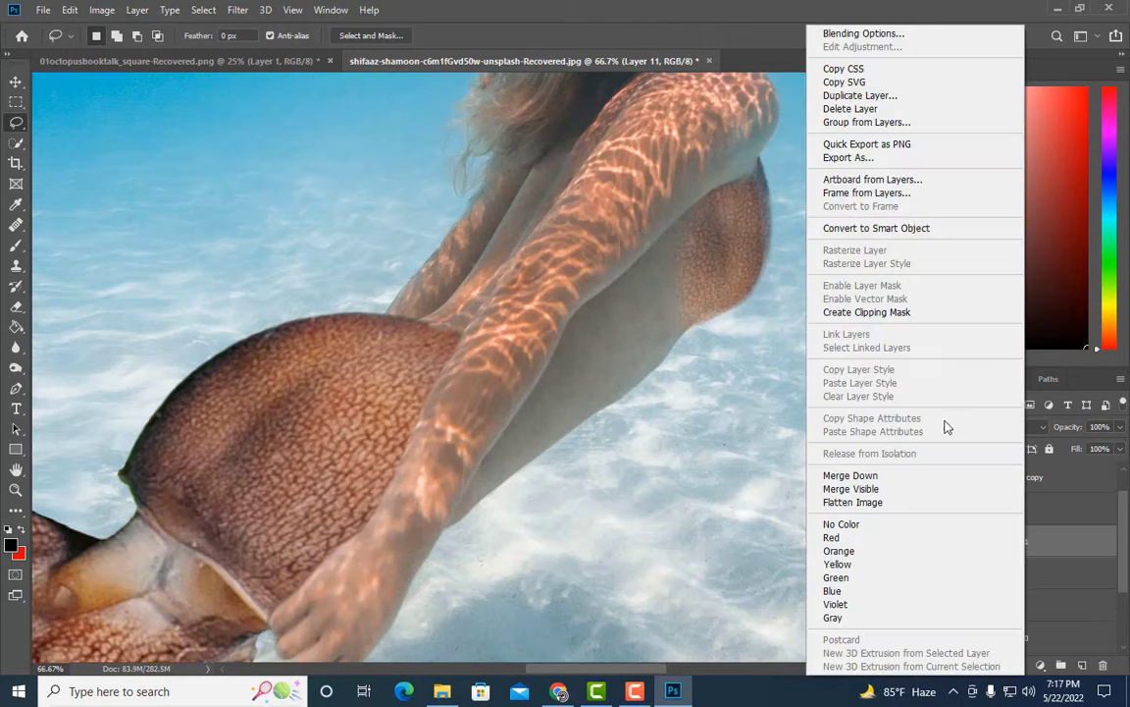
pyautogui.click(883, 232)
pyautogui.hotkey('ctrl', 't')
pyautogui.moveTo(499, 421); pyautogui.dragTo(644, 396)
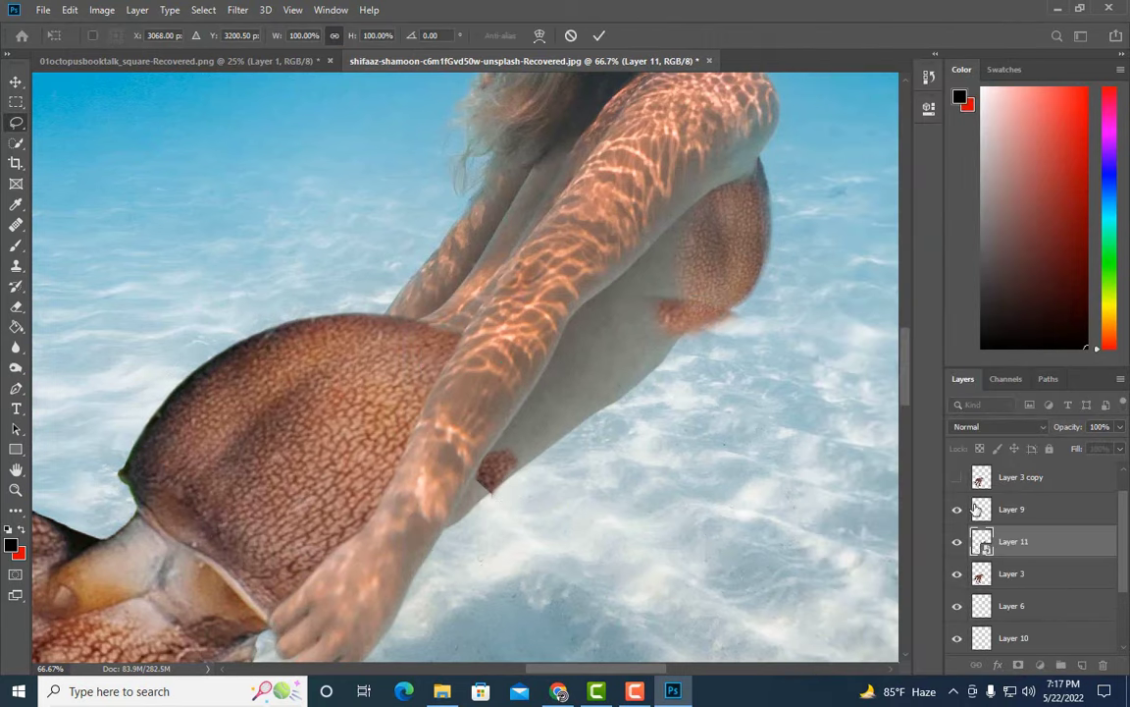
pyautogui.press('Return')
# - Zoom out, compare the arm overlay on and off, and select Layer 5 for erasing
pyautogui.hotkey('ctrl', ']')
pyautogui.hotkey('ctrl', '-')
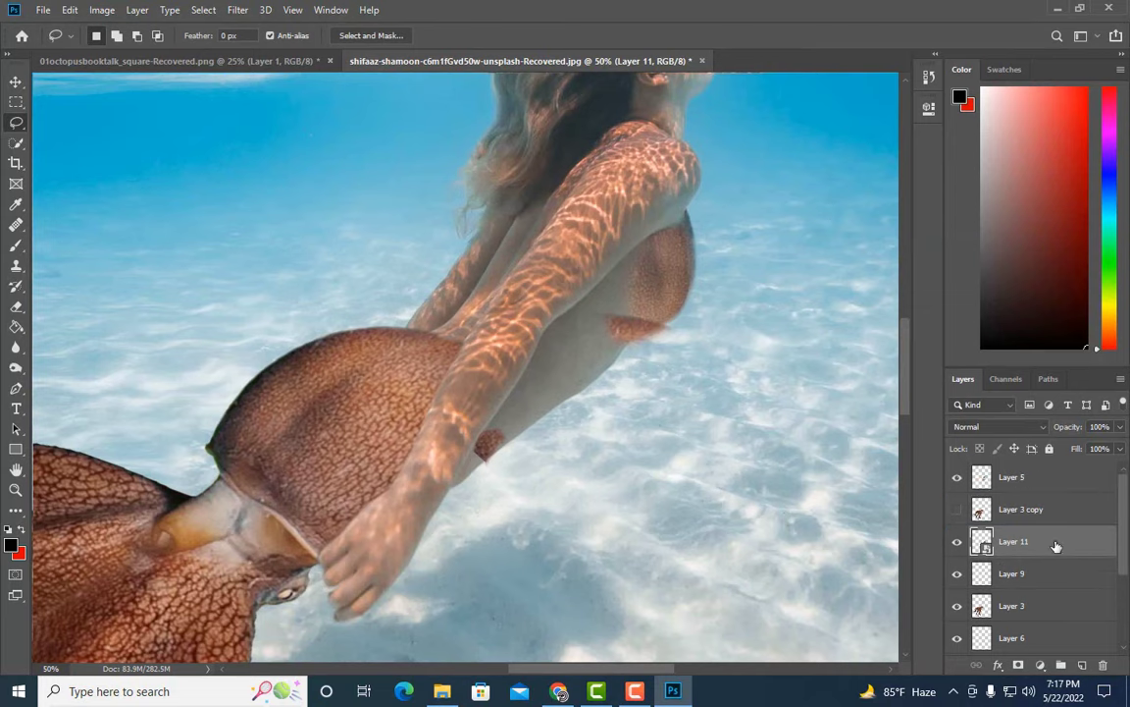
pyautogui.click(957, 477)
pyautogui.click(957, 477)
pyautogui.click(1011, 477)
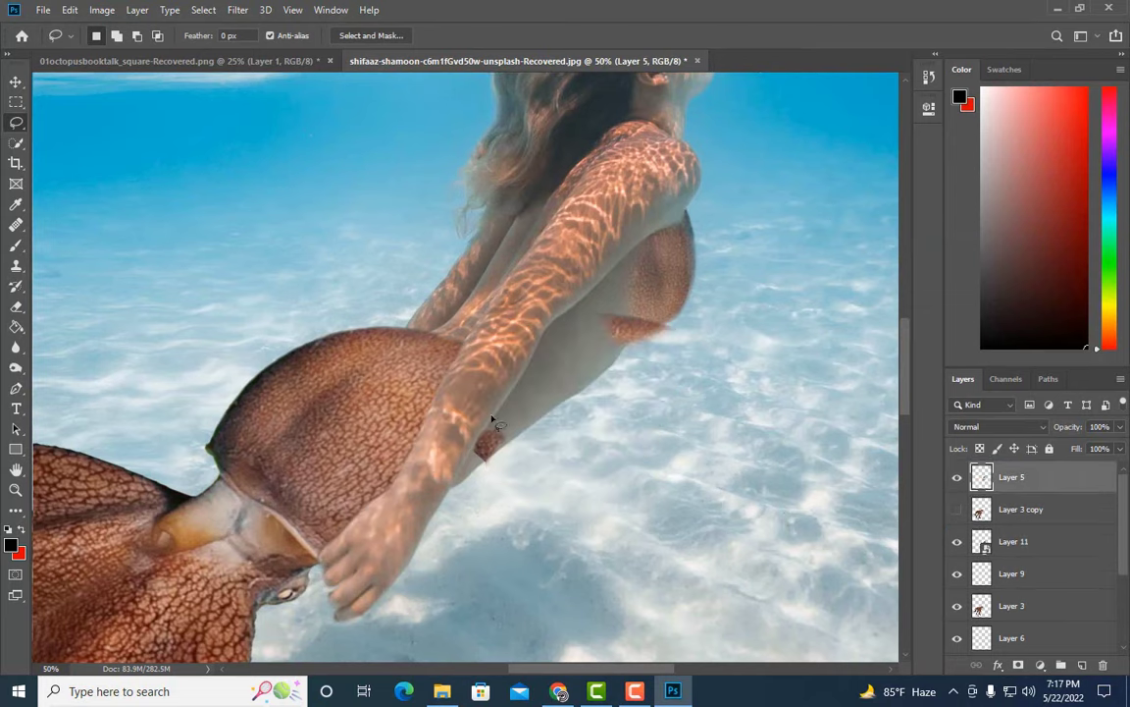
pyautogui.hotkey('ctrl', '+')
pyautogui.press('e')
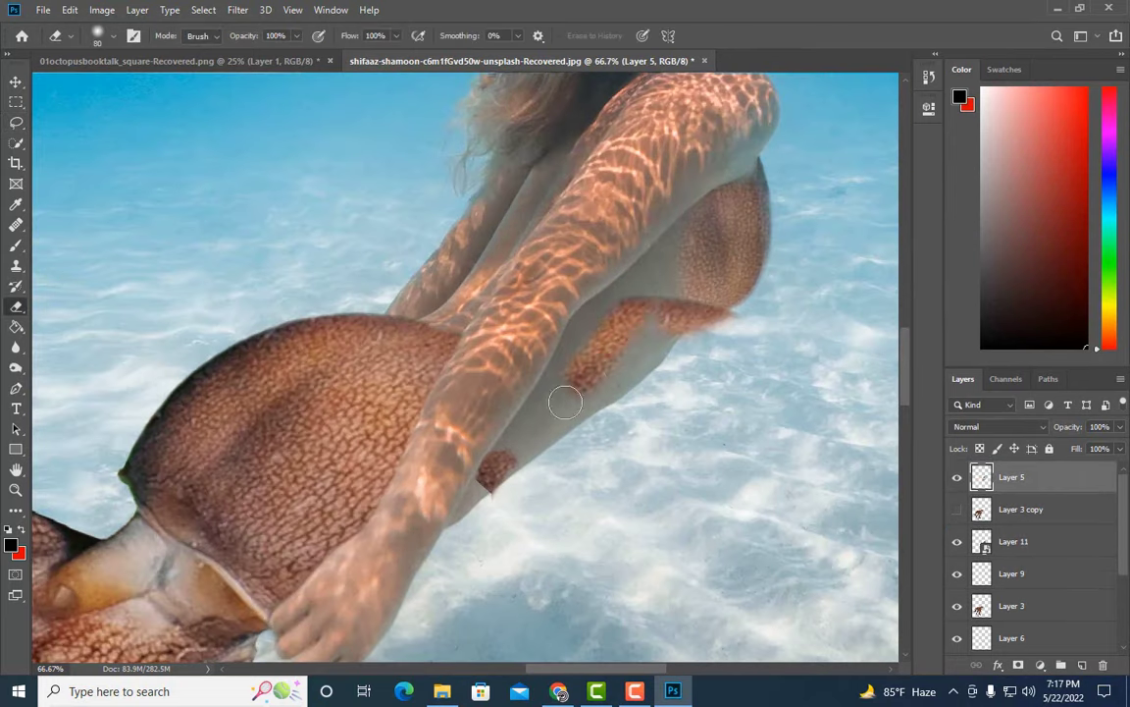
# - Erase the Layer 5 arm overlay, with an eraser of up to 80, to reveal the tentacle piece
pyautogui.moveTo(560, 398); pyautogui.dragTo(598, 265)
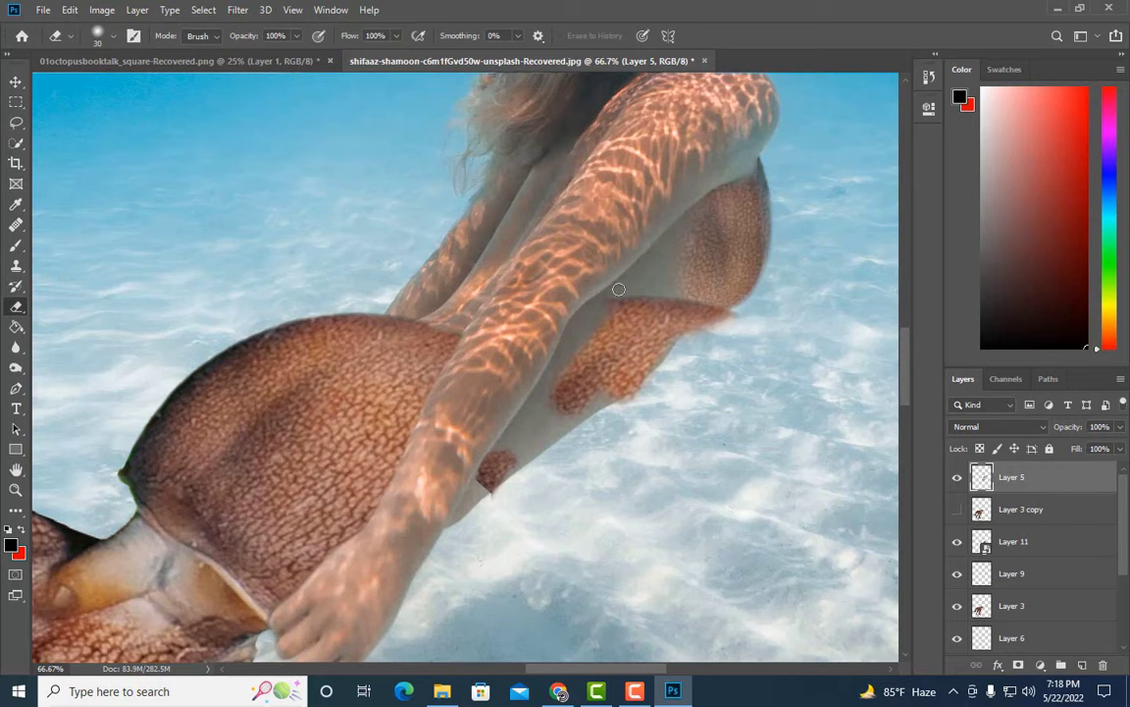
pyautogui.press(']')
pyautogui.press(']')
pyautogui.press(']')
pyautogui.moveTo(556, 363)
pyautogui.mouseDown()
pyautogui.moveTo(631, 358)
pyautogui.moveTo(556, 392)
pyautogui.mouseUp()
pyautogui.press('[')
pyautogui.press('[')
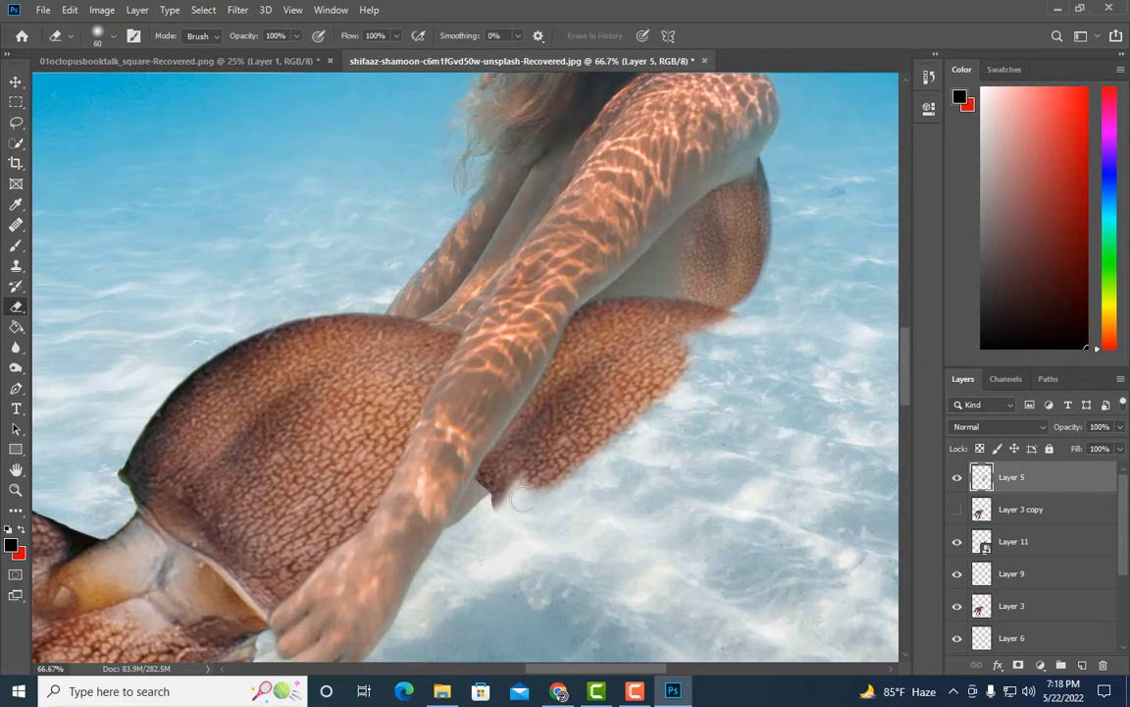
pyautogui.press('[')
pyautogui.press('[')
pyautogui.scroll(-1, 505, 419)
pyautogui.press(']')
pyautogui.press(']')
pyautogui.press(']')
pyautogui.moveTo(518, 419); pyautogui.dragTo(714, 260)
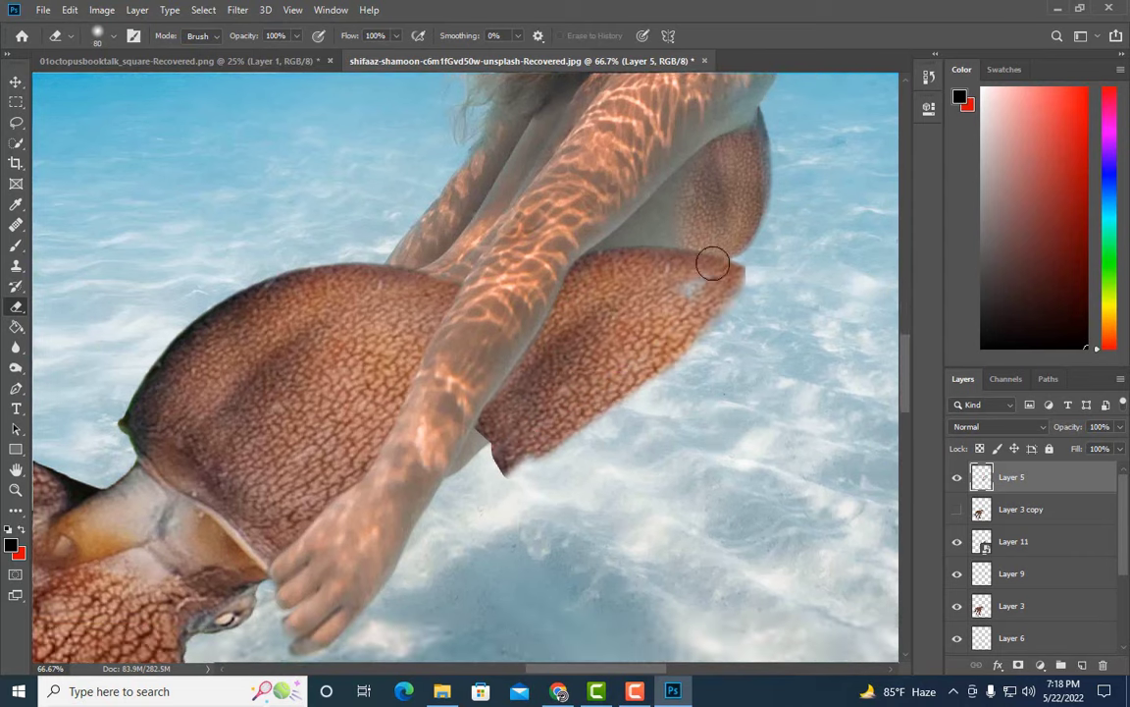
pyautogui.moveTo(724, 310); pyautogui.dragTo(510, 471)
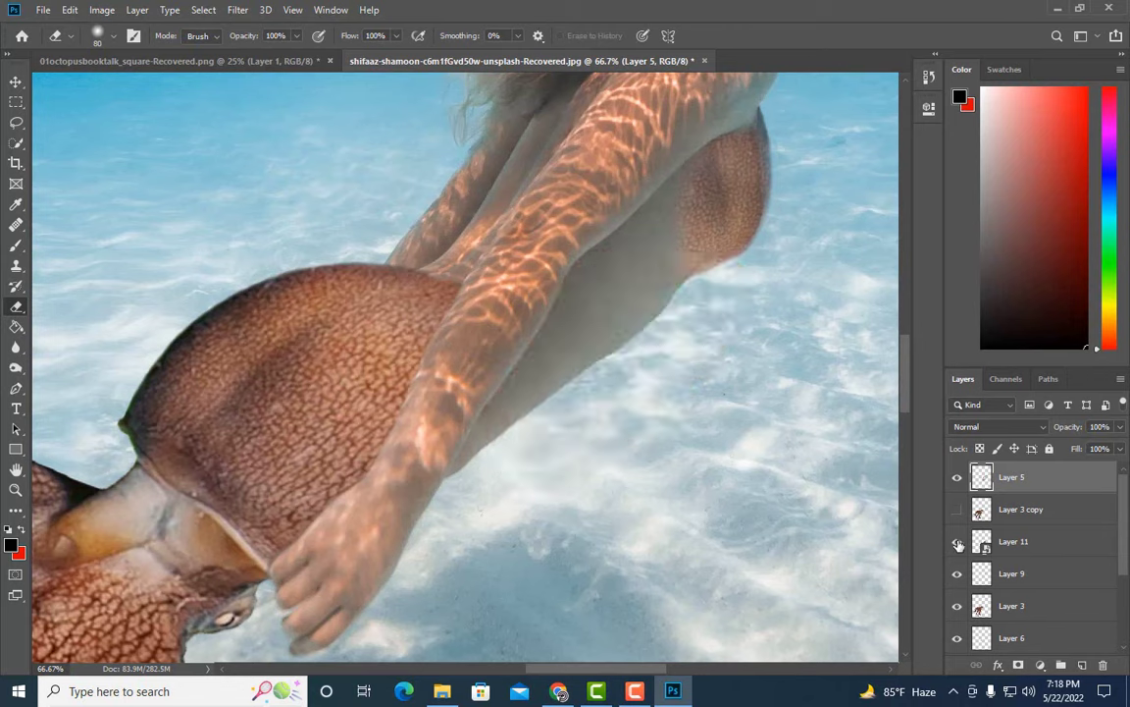
# - Rotate the Layer 11 tentacle piece about 153.64° and position it over the swimmer's thigh
pyautogui.click(1008, 540)
pyautogui.hotkey('ctrl', 't')
pyautogui.press('Escape')
pyautogui.hotkey('ctrl', 't')
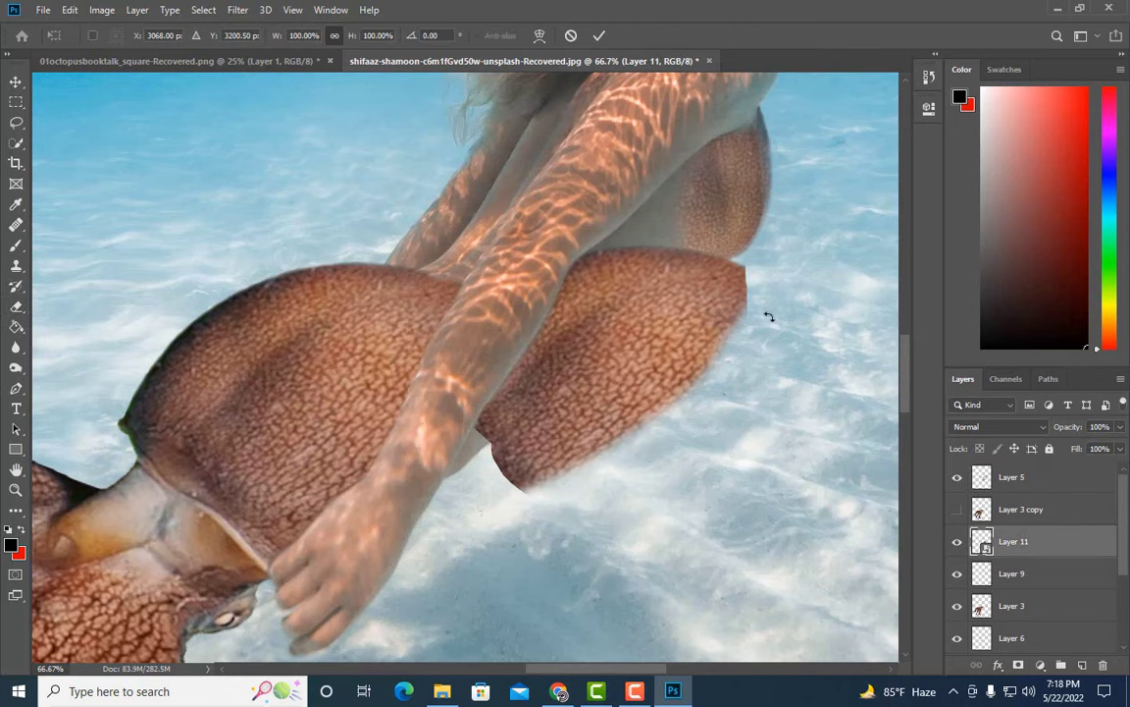
pyautogui.moveTo(769, 315)
pyautogui.mouseDown()
pyautogui.moveTo(783, 298)
pyautogui.moveTo(724, 484)
pyautogui.moveTo(726, 416)
pyautogui.mouseUp()
pyautogui.moveTo(578, 401)
pyautogui.mouseDown()
pyautogui.moveTo(610, 322)
pyautogui.moveTo(616, 372)
pyautogui.mouseUp()
pyautogui.click(539, 35)
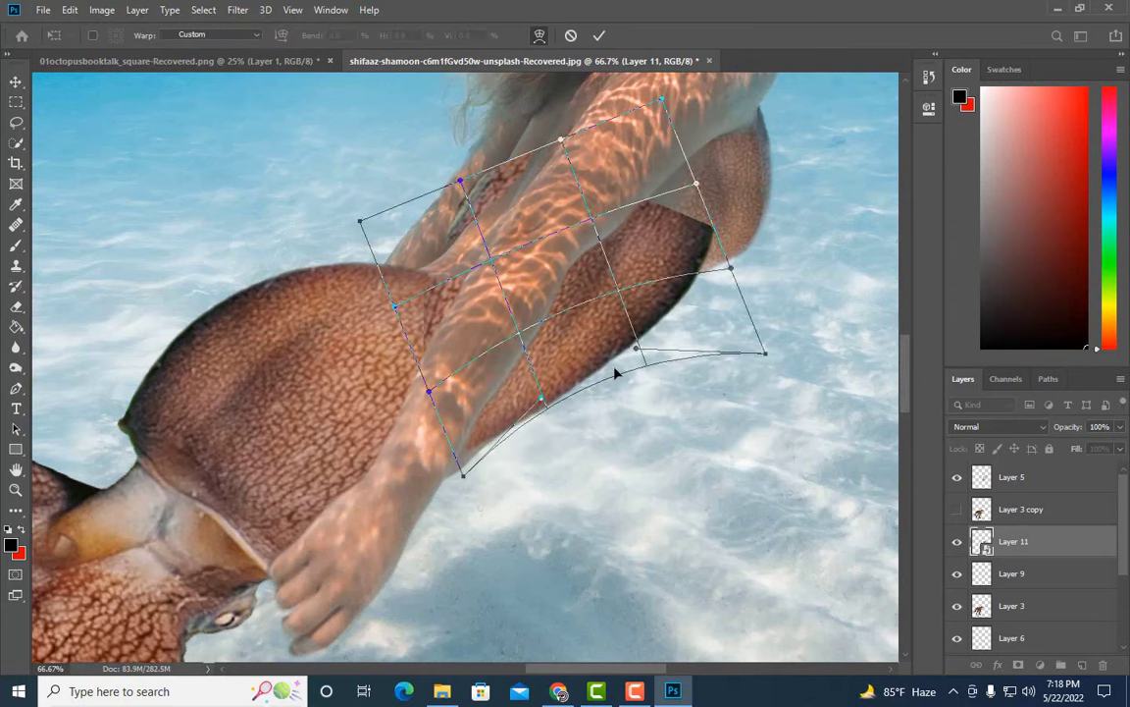
pyautogui.hotkey('ctrl', 'z')
pyautogui.moveTo(759, 442); pyautogui.dragTo(769, 429)
pyautogui.moveTo(647, 353)
pyautogui.mouseDown()
pyautogui.moveTo(610, 342)
pyautogui.moveTo(657, 331)
pyautogui.mouseUp()
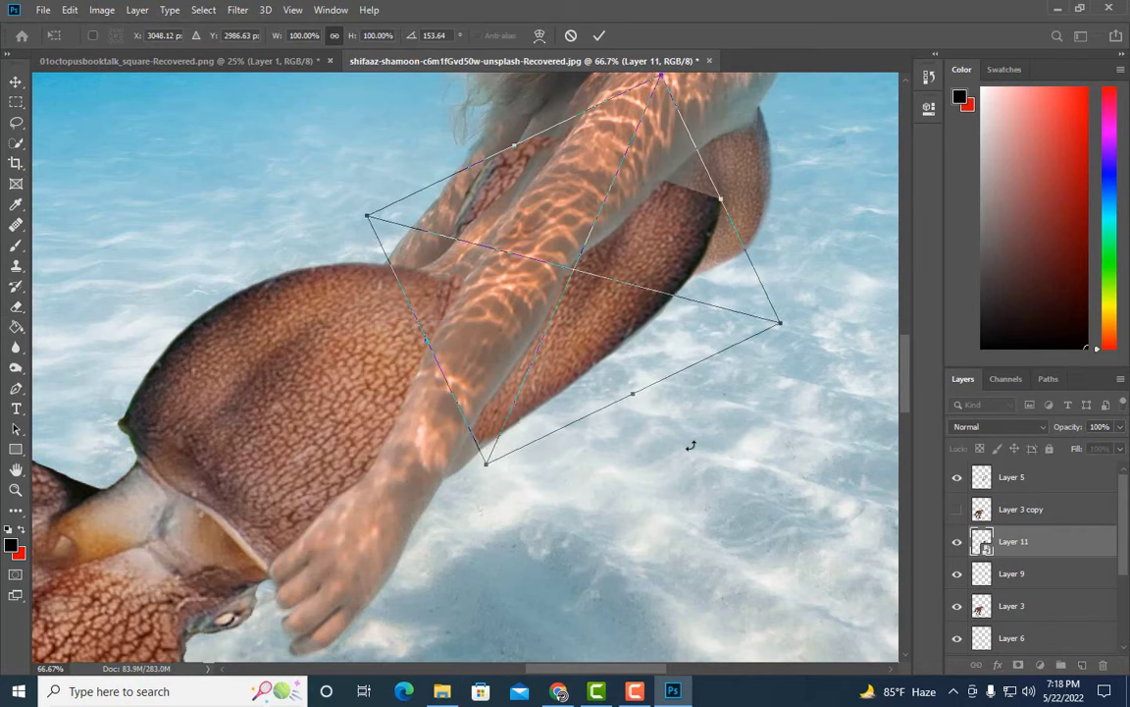
pyautogui.press('Return')
# - Rasterize Layer 11, erase its dark edges with a 300 px eraser, and lower opacity to 51%
pyautogui.press('e')
pyautogui.rightClick(1033, 540)
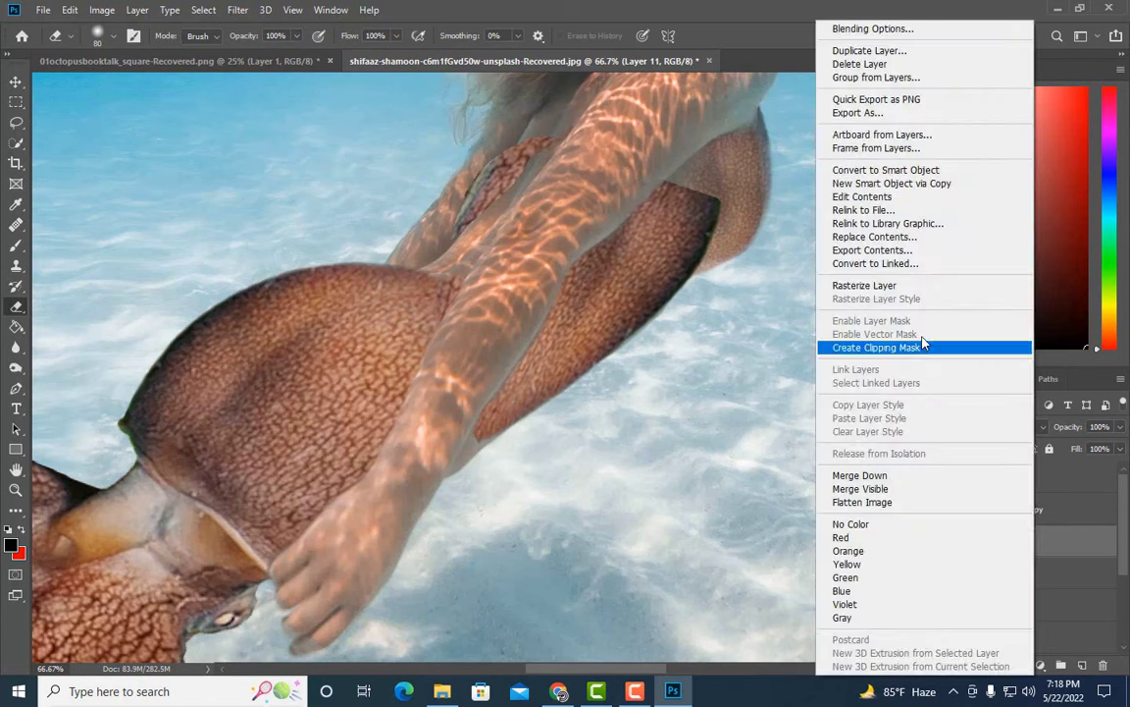
pyautogui.click(864, 284)
pyautogui.press(']')
pyautogui.press(']')
pyautogui.press(']')
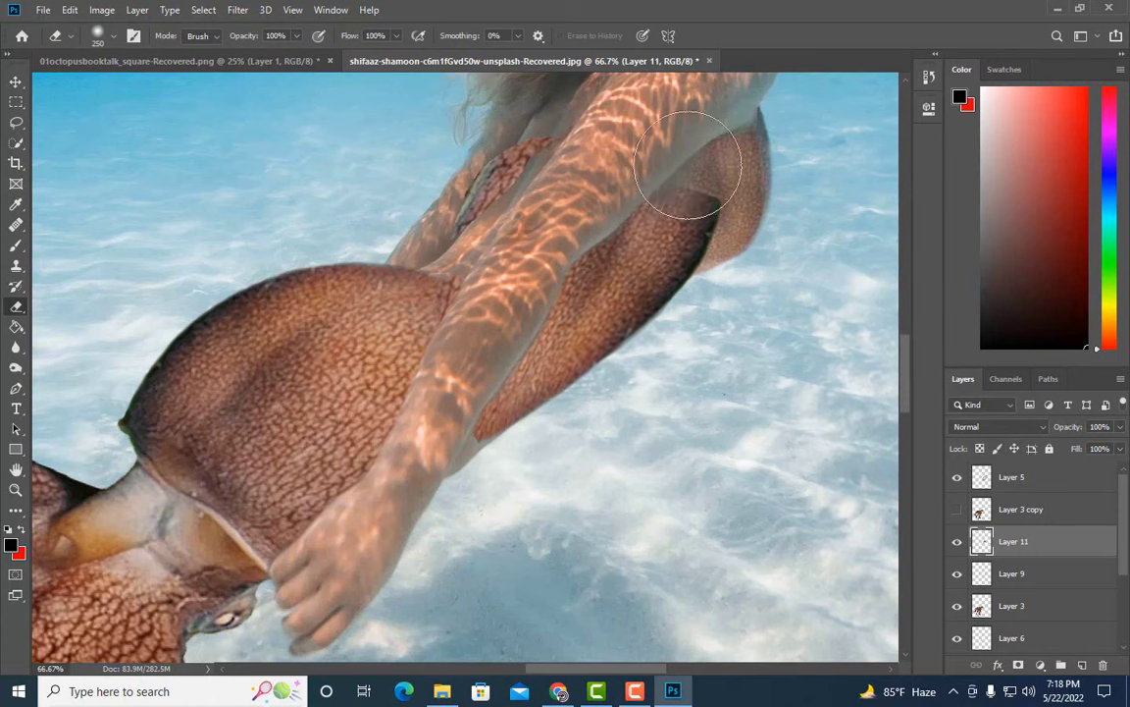
pyautogui.moveTo(681, 189); pyautogui.dragTo(677, 260)
pyautogui.moveTo(561, 133); pyautogui.dragTo(442, 226)
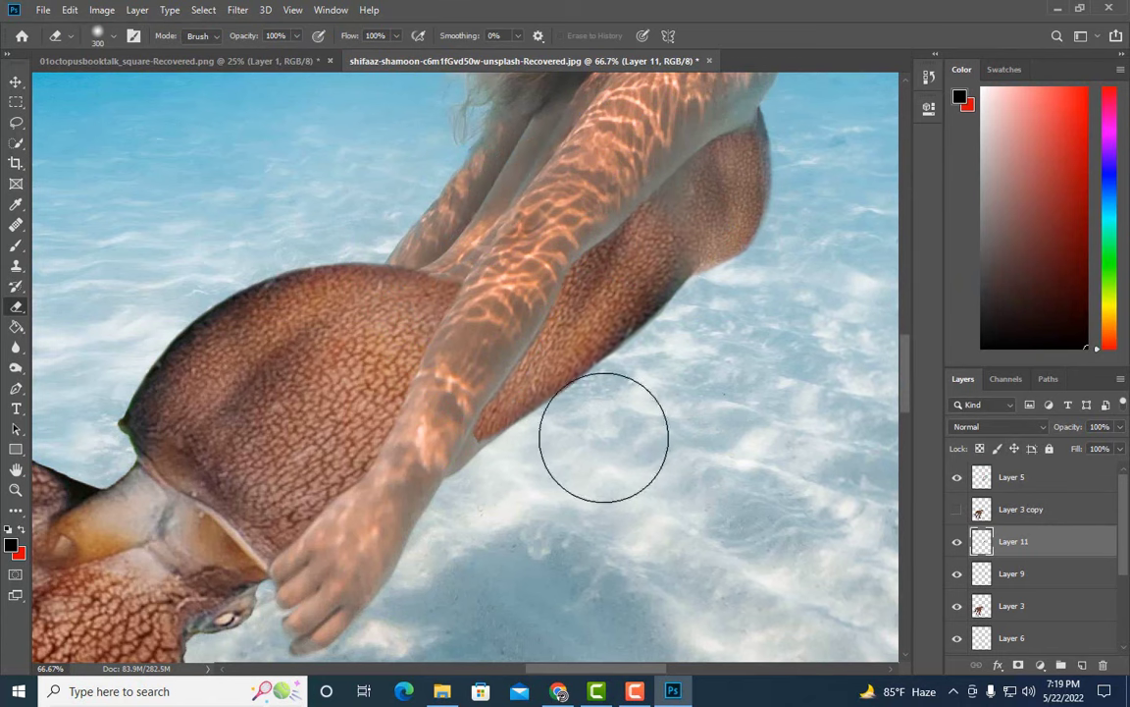
pyautogui.moveTo(1120, 426); pyautogui.dragTo(1090, 446)
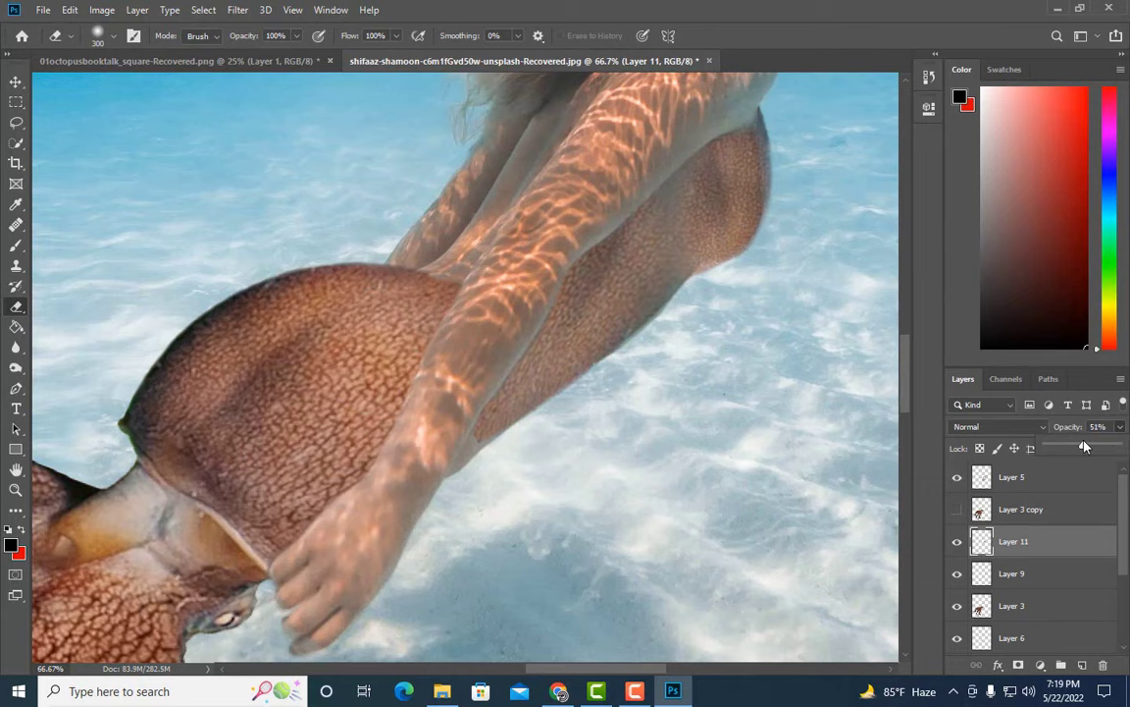
# - Duplicate the tentacle piece as Layer 11 copy, compare it against the arm overlay, and select the copy
pyautogui.scroll(-1, 908, 513)
pyautogui.press('ctrl')
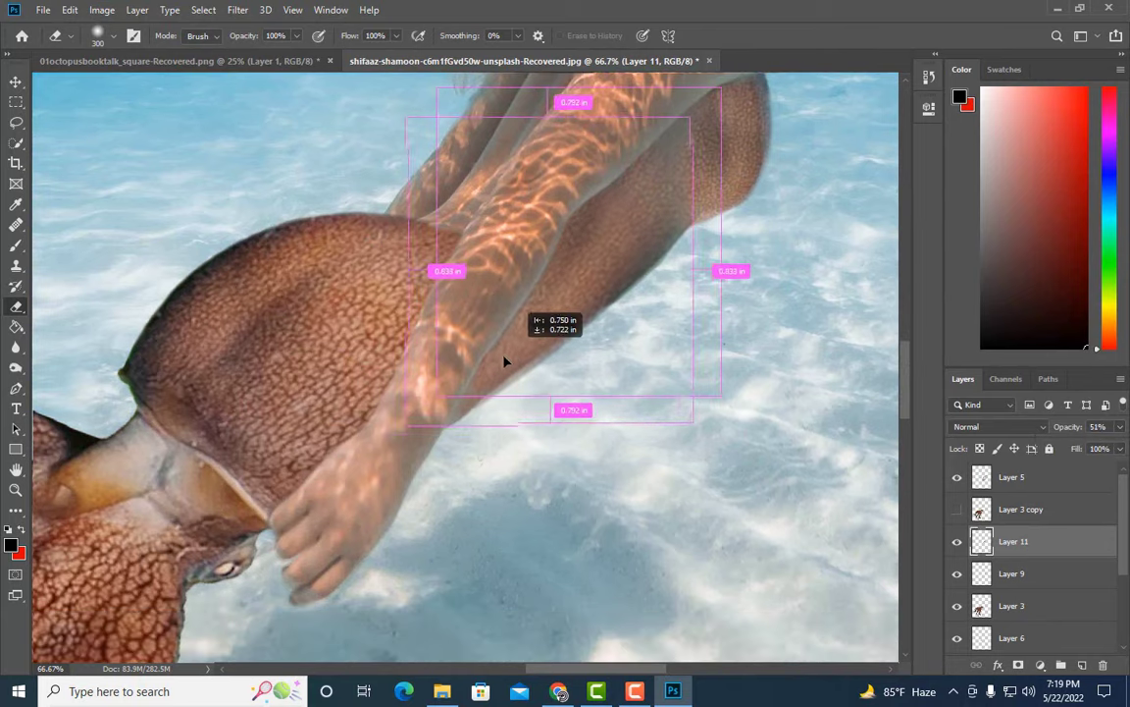
pyautogui.moveTo(493, 368); pyautogui.dragTo(494, 368)
pyautogui.click(1011, 477)
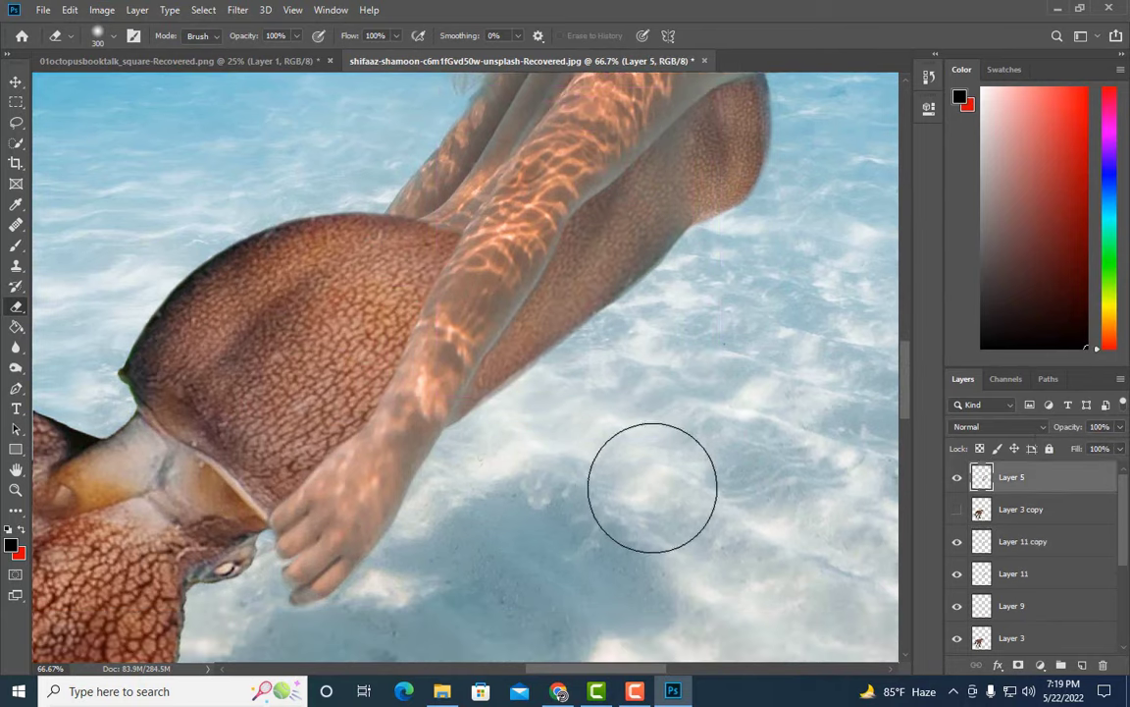
pyautogui.scroll(1, 546, 476)
pyautogui.press('[')
pyautogui.press('[')
pyautogui.press('[')
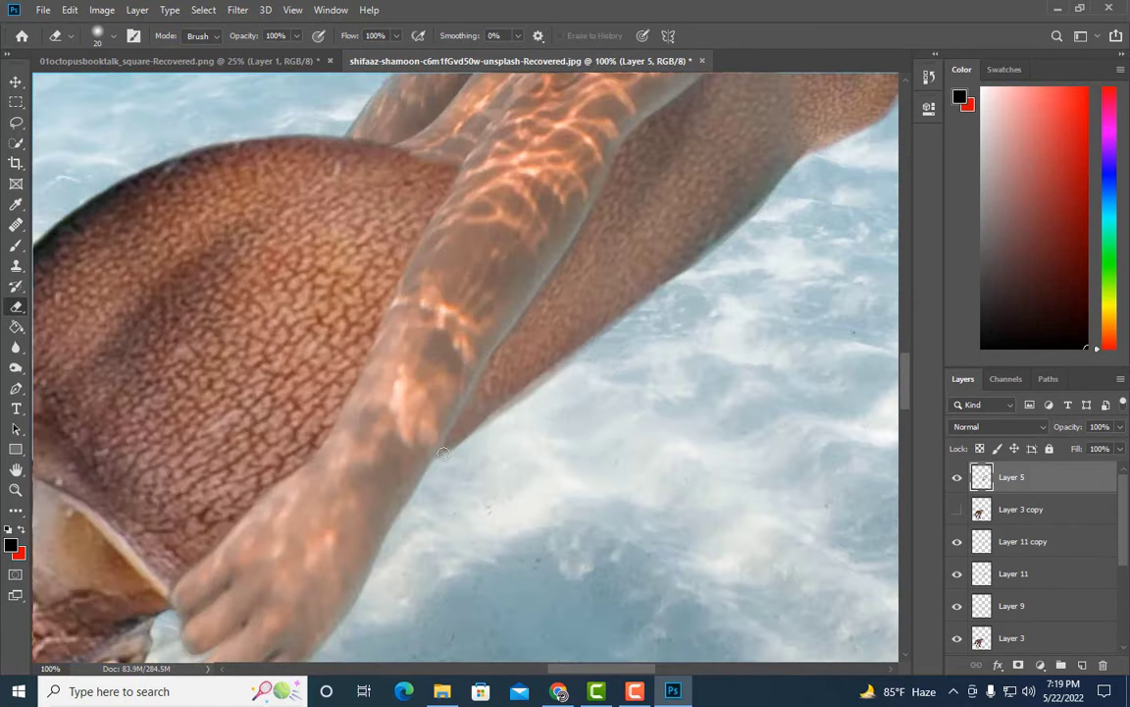
pyautogui.click(956, 477)
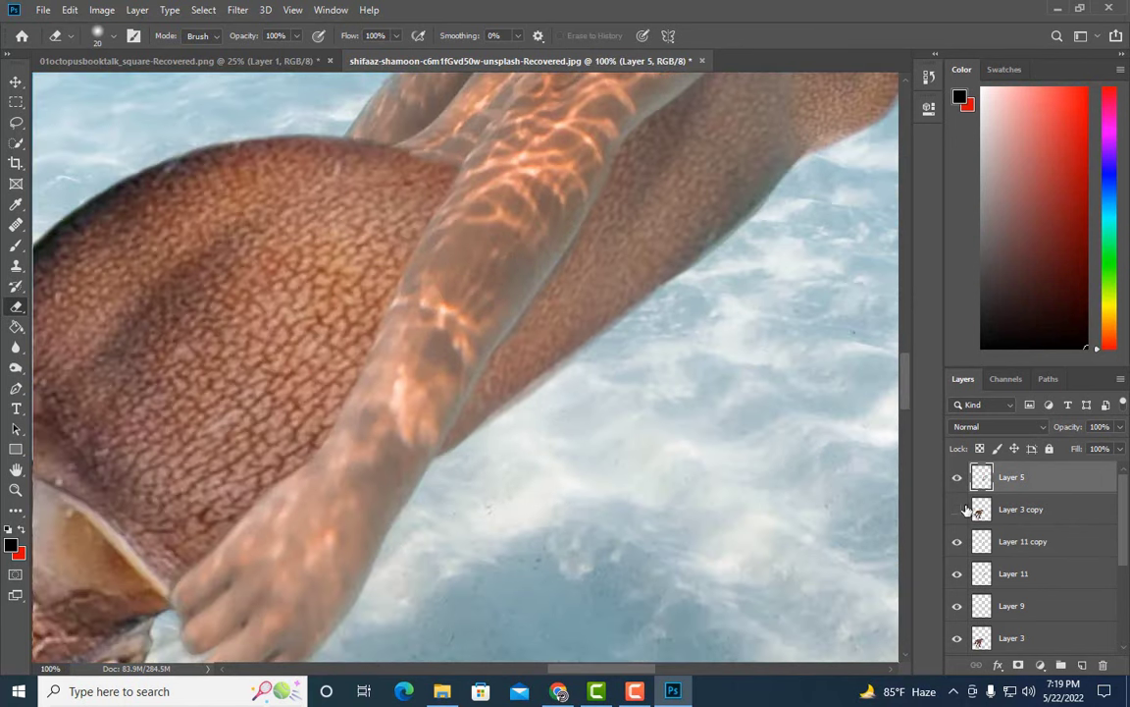
pyautogui.click(958, 543)
pyautogui.click(957, 543)
pyautogui.click(1020, 542)
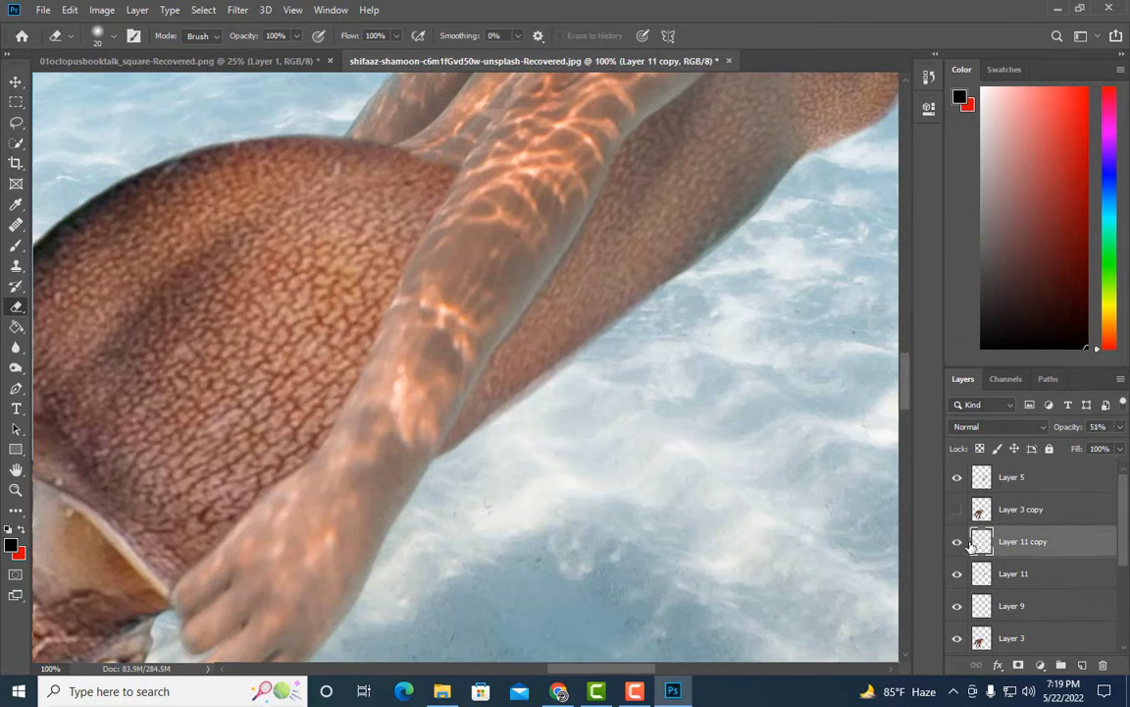
pyautogui.press('[')
pyautogui.press(']')
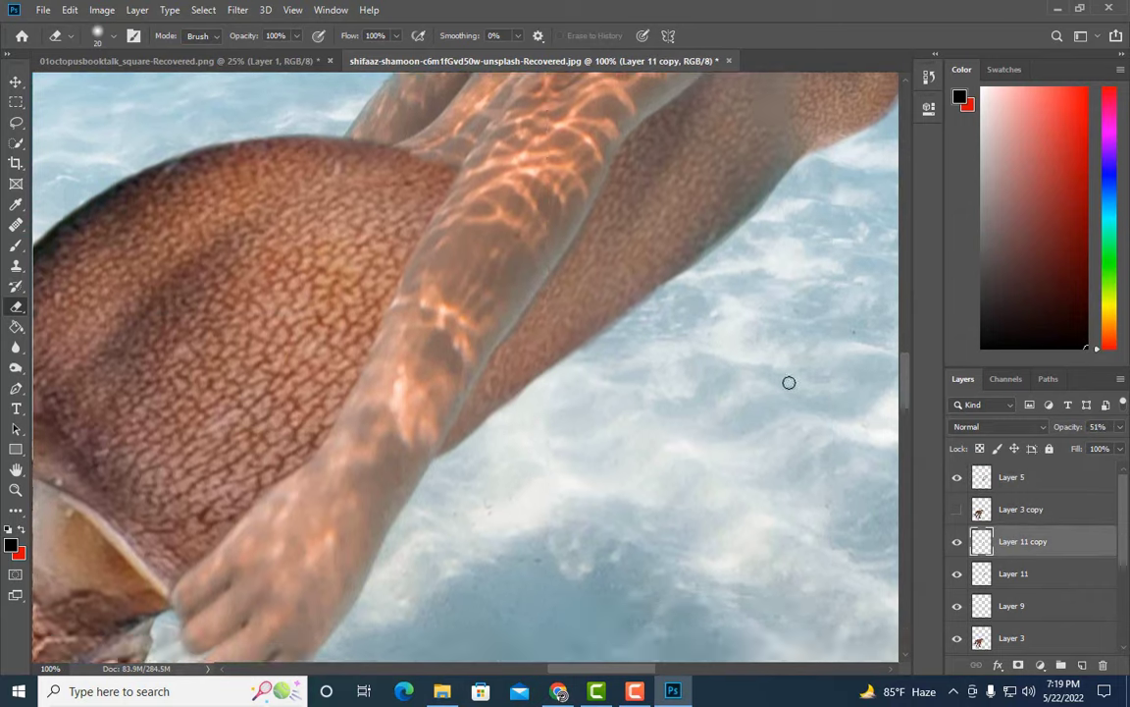
pyautogui.scroll(2, 787, 380)
# - Convert Layer 11 to a smart object and warp its edges to follow the lower leg
pyautogui.rightClick(1009, 580)
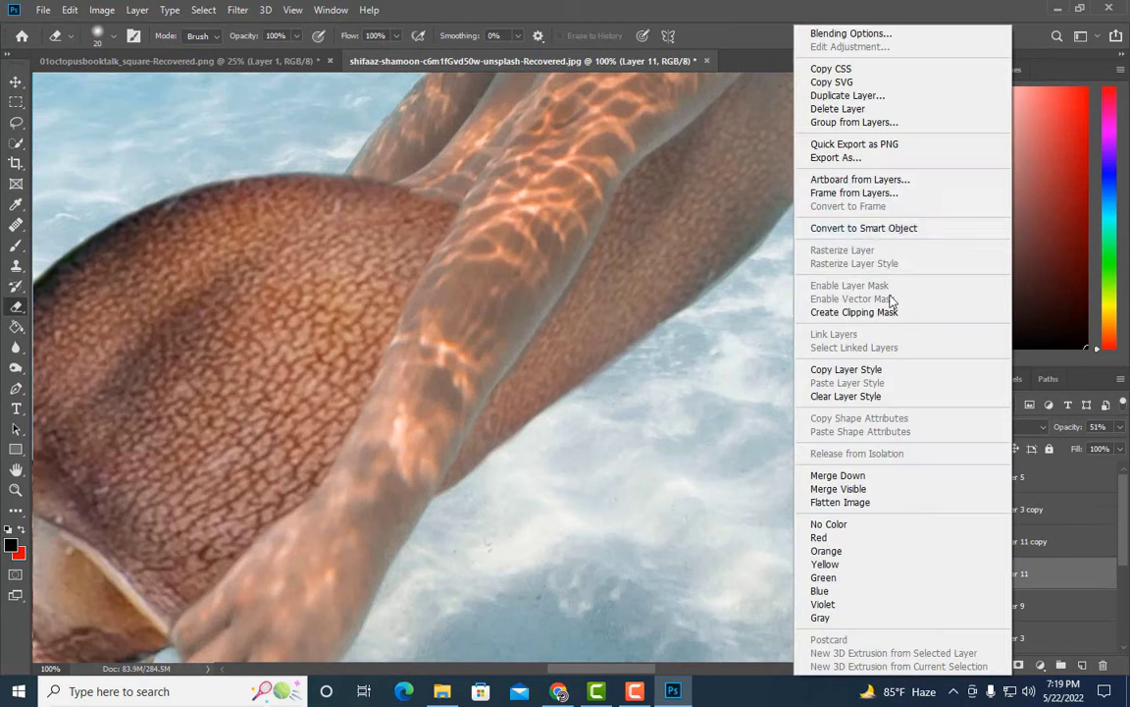
pyautogui.click(856, 224)
pyautogui.hotkey('ctrl', 't')
pyautogui.click(567, 35)
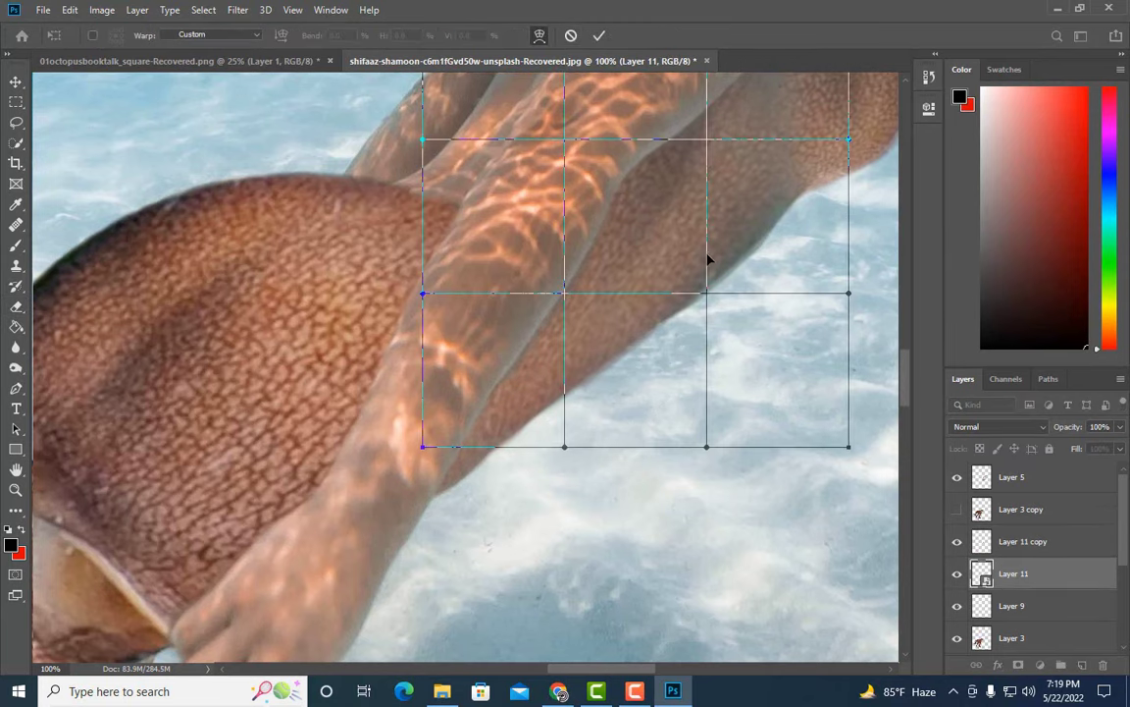
pyautogui.moveTo(711, 259); pyautogui.dragTo(738, 263)
pyautogui.moveTo(706, 447); pyautogui.dragTo(702, 445)
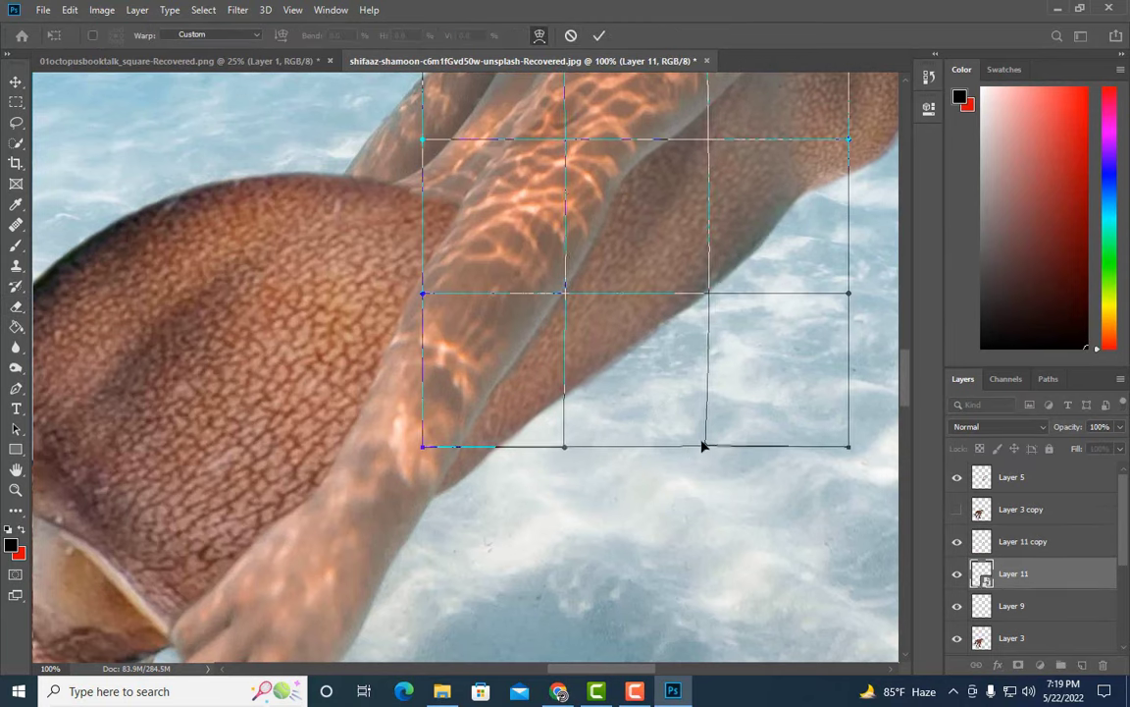
pyautogui.press('Return')
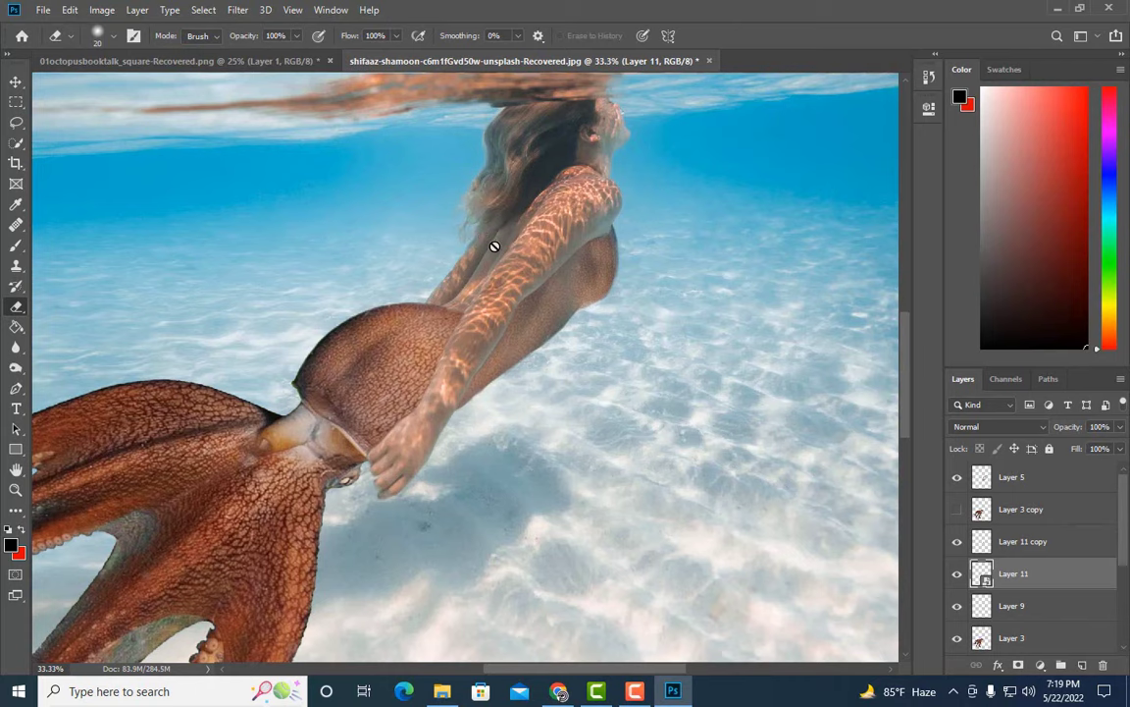
# - Alt-drag the skin texture to duplicate it as Layer 11 copy 2, slightly offset
pyautogui.scroll(-1, 495, 246)
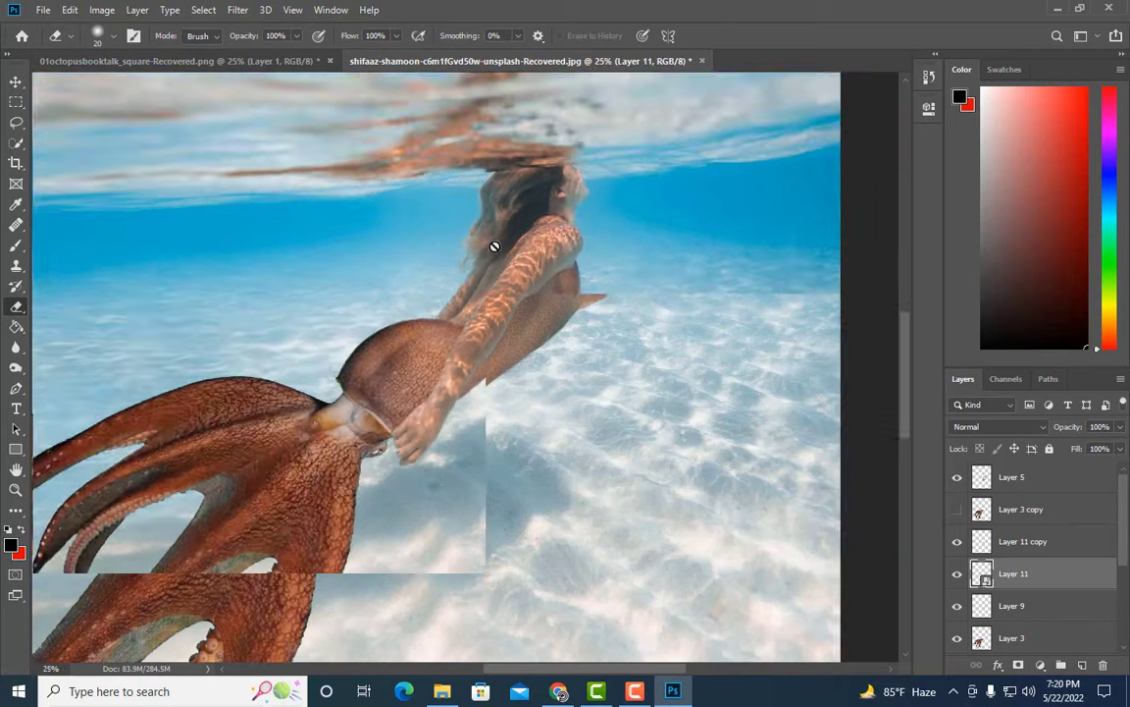
pyautogui.scroll(-1, 494, 247)
pyautogui.scroll(2, 495, 247)
pyautogui.scroll(2, 495, 246)
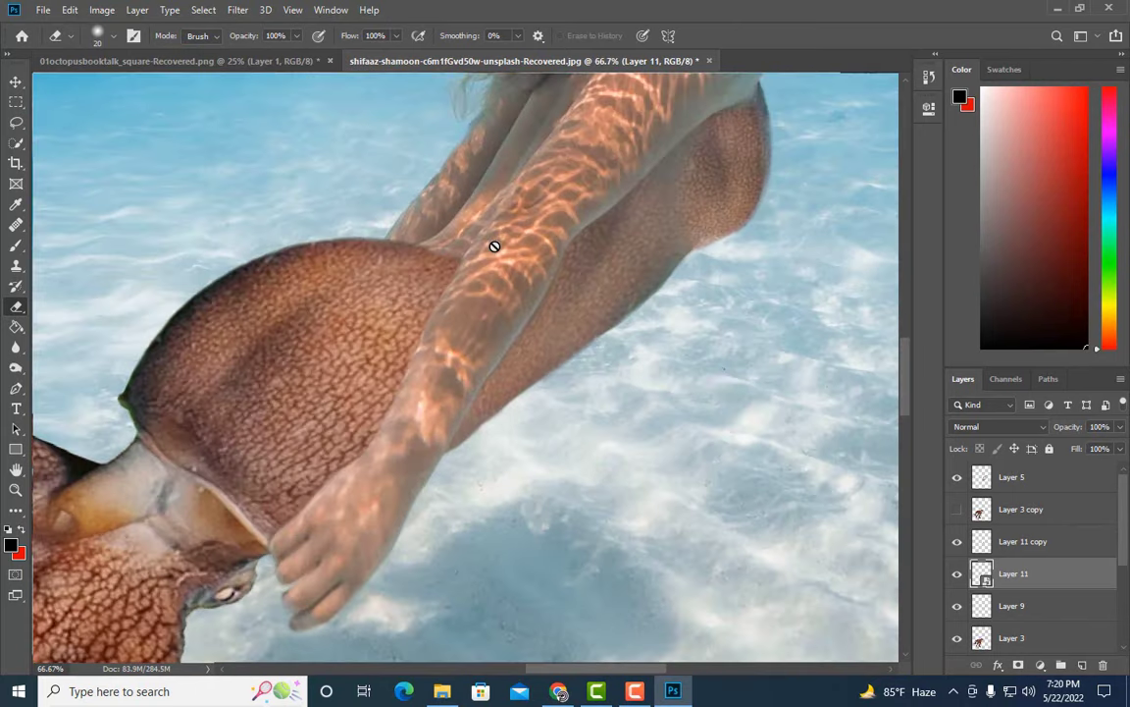
pyautogui.scroll(-2, 495, 247)
pyautogui.scroll(-1, 495, 247)
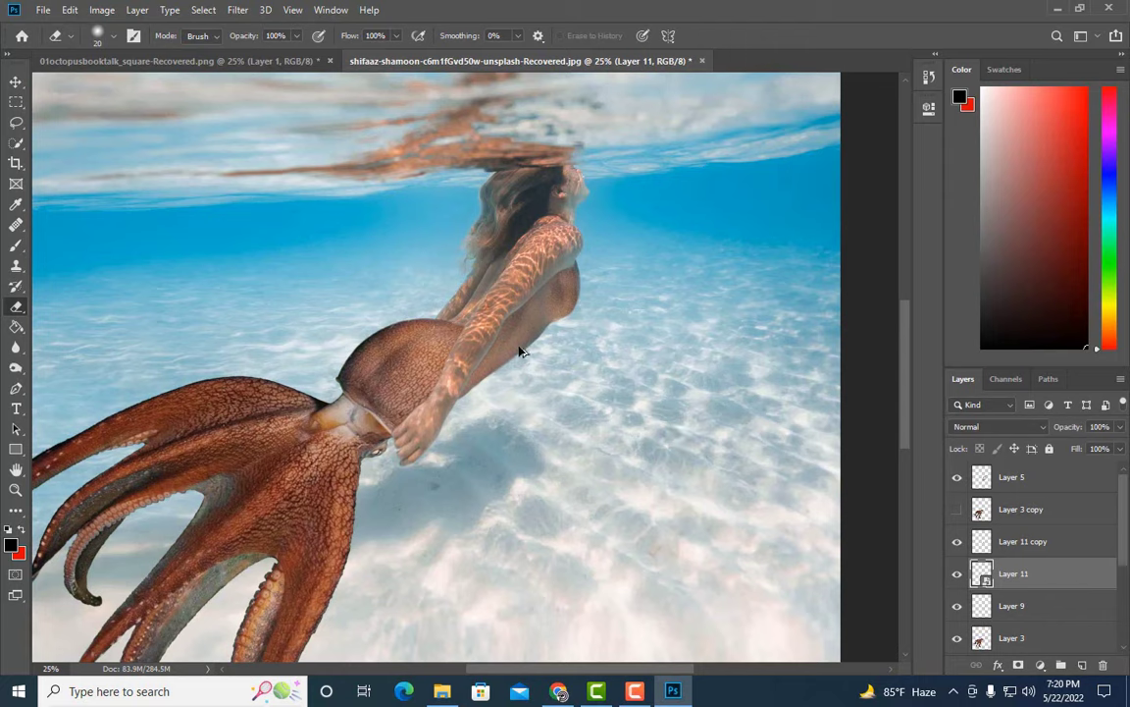
pyautogui.moveTo(521, 350); pyautogui.dragTo(529, 321)
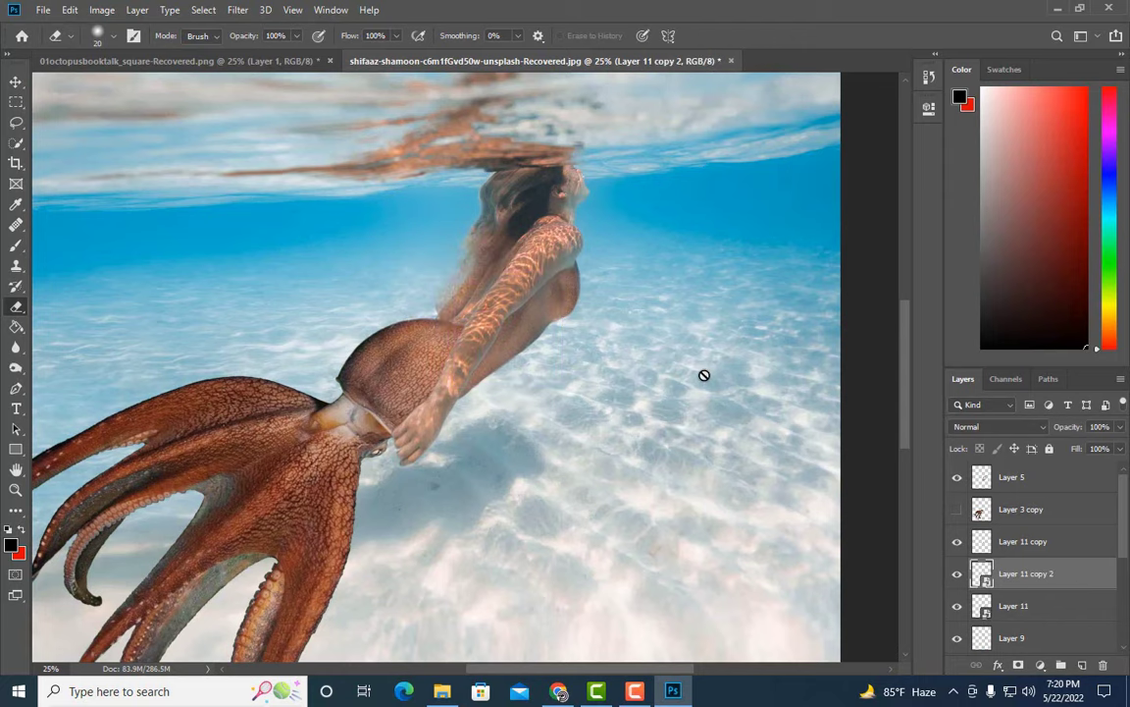
# - Lightly erase Layer 5's arm overlay edges with a smaller eraser, then select Layer 11 copy 2
pyautogui.scroll(1, 671, 321)
pyautogui.scroll(1, 671, 317)
pyautogui.scroll(1, 672, 319)
pyautogui.scroll(1, 671, 318)
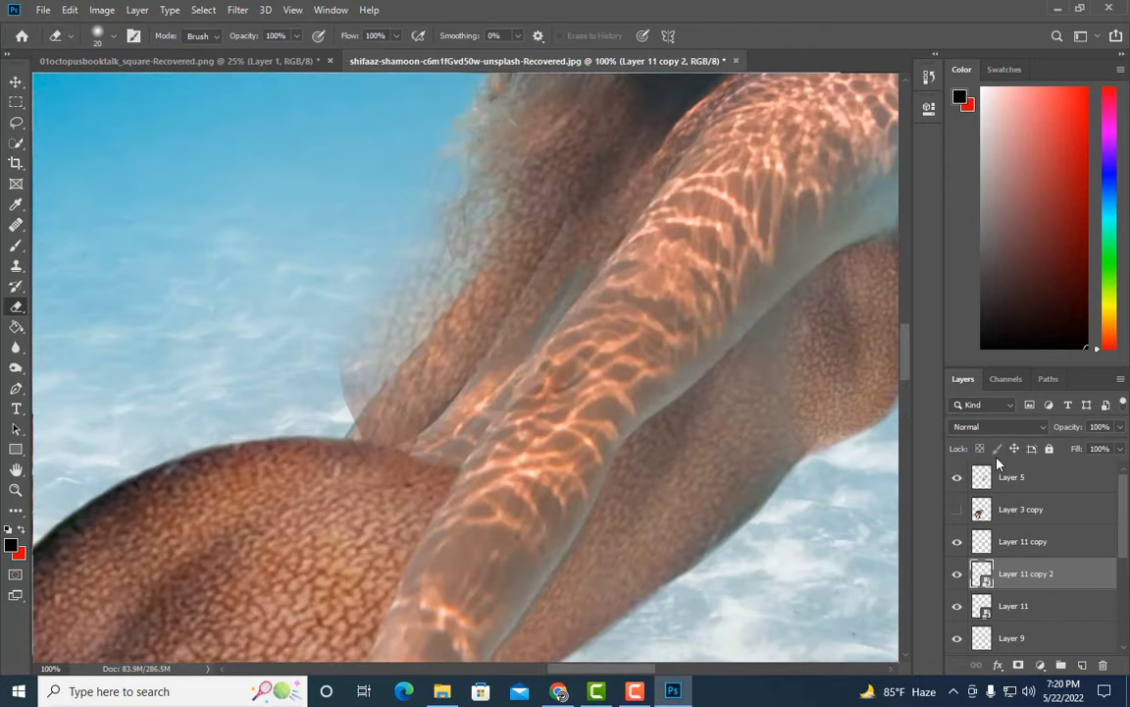
pyautogui.click(1011, 477)
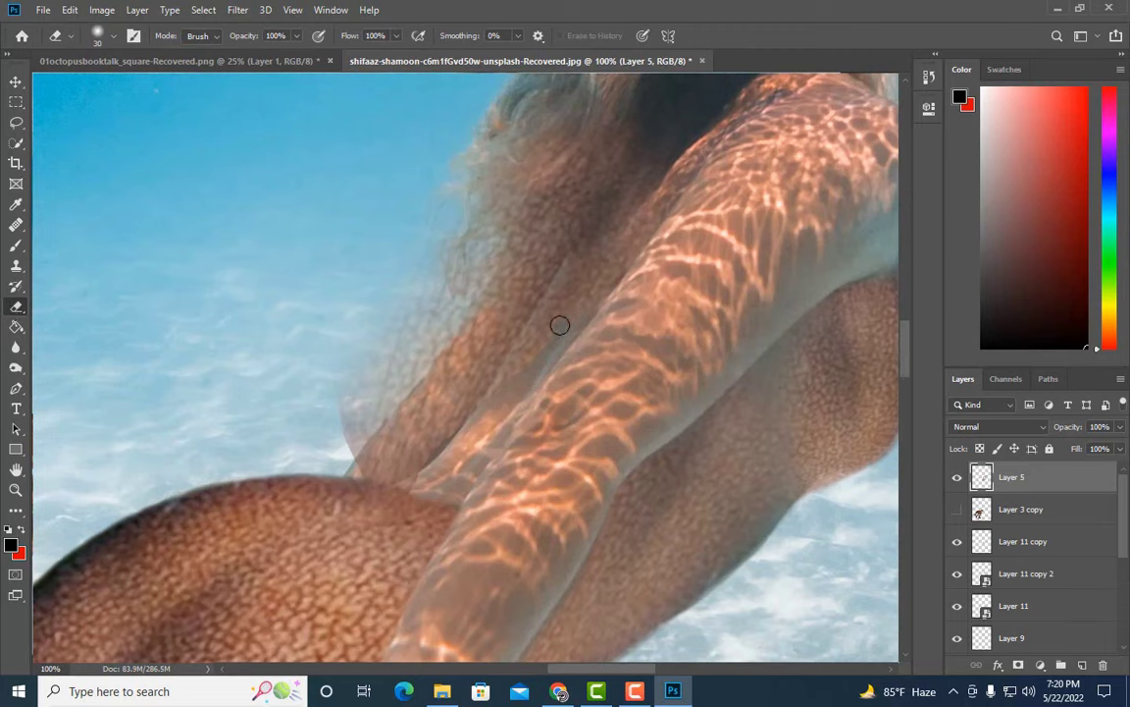
pyautogui.press('[')
pyautogui.press('[')
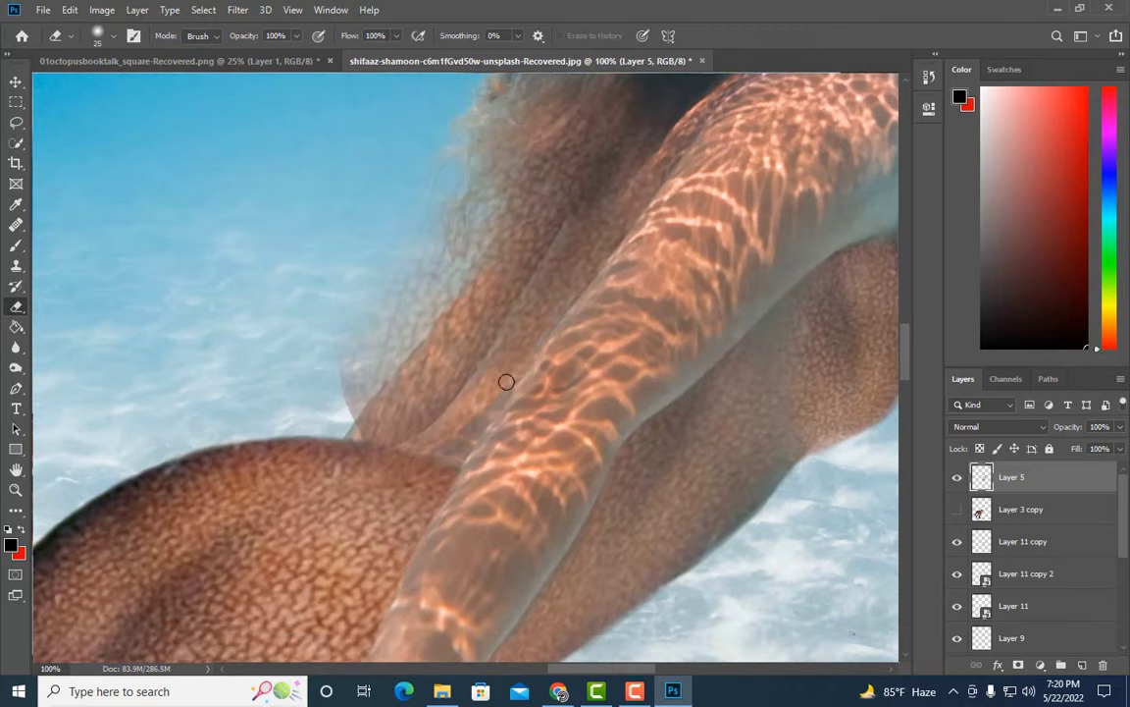
pyautogui.click(958, 542)
pyautogui.click(1026, 574)
# - Rasterize Layer 11 copy 2, enlarge the eraser to 175 px, and compare the layer on and off
pyautogui.rightClick(1025, 574)
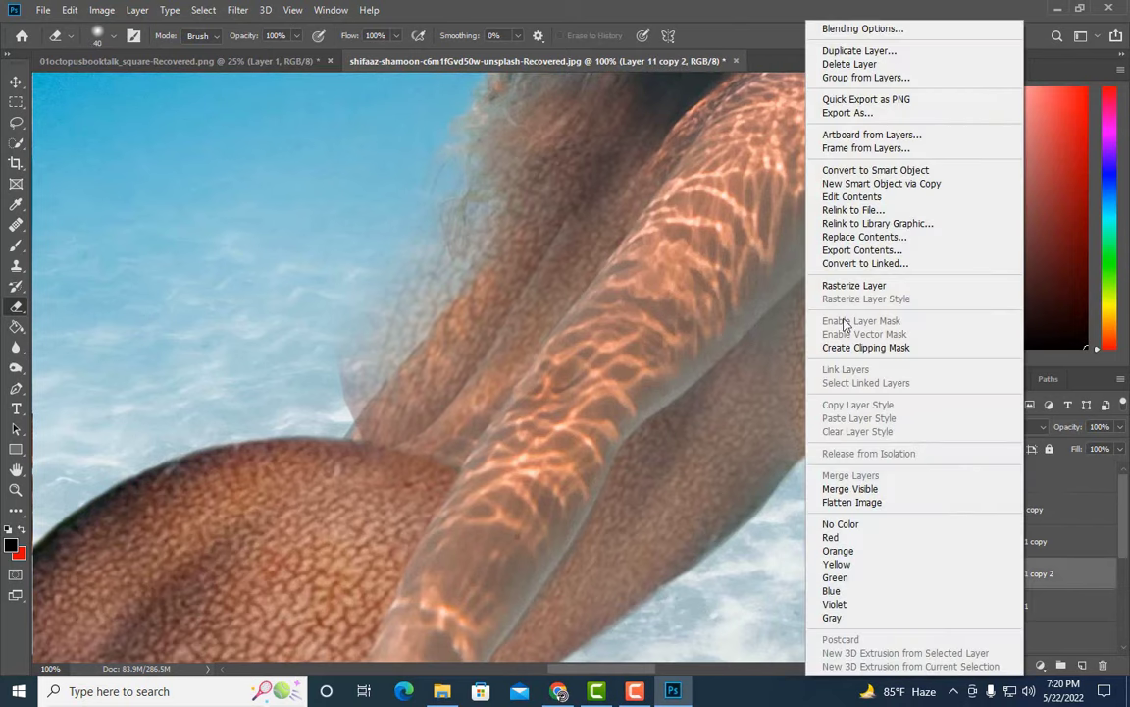
pyautogui.click(767, 275)
pyautogui.press(']')
pyautogui.press(']')
pyautogui.press(']')
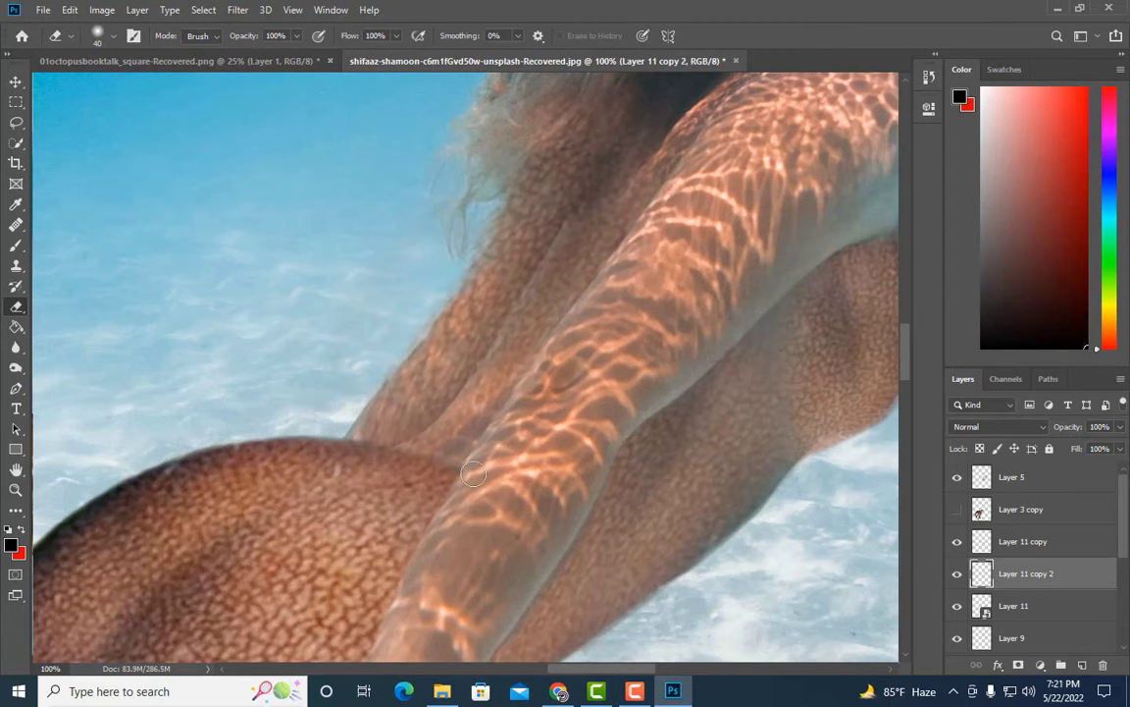
pyautogui.scroll(-1, 473, 474)
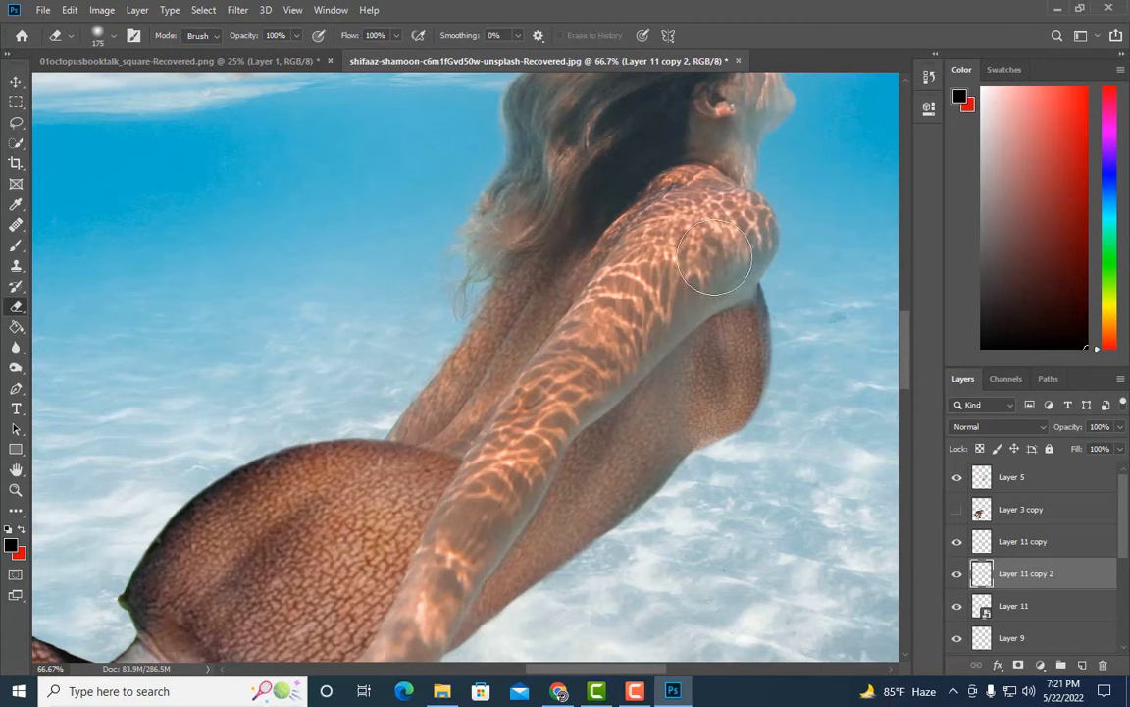
pyautogui.click(957, 574)
pyautogui.click(957, 575)
# - Preview a Curves darkening (126→102) on the texture, then discard it
pyautogui.click(102, 9)
pyautogui.click(246, 83)
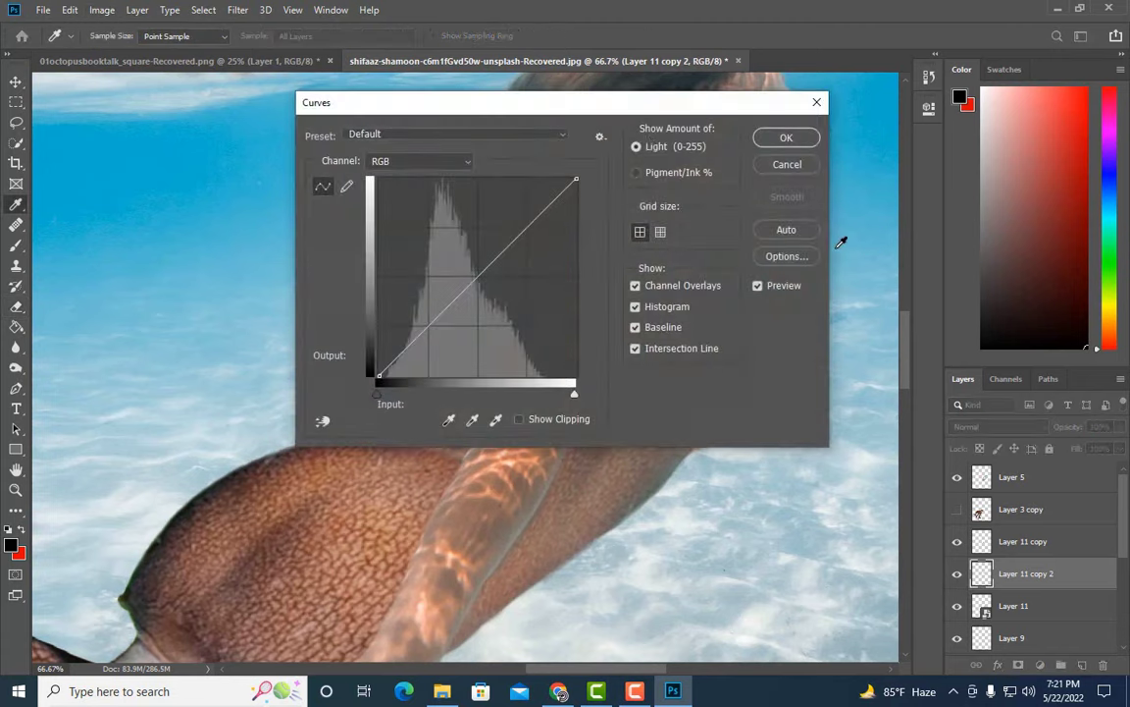
pyautogui.moveTo(393, 101); pyautogui.dragTo(854, 30)
pyautogui.moveTo(940, 204); pyautogui.dragTo(937, 225)
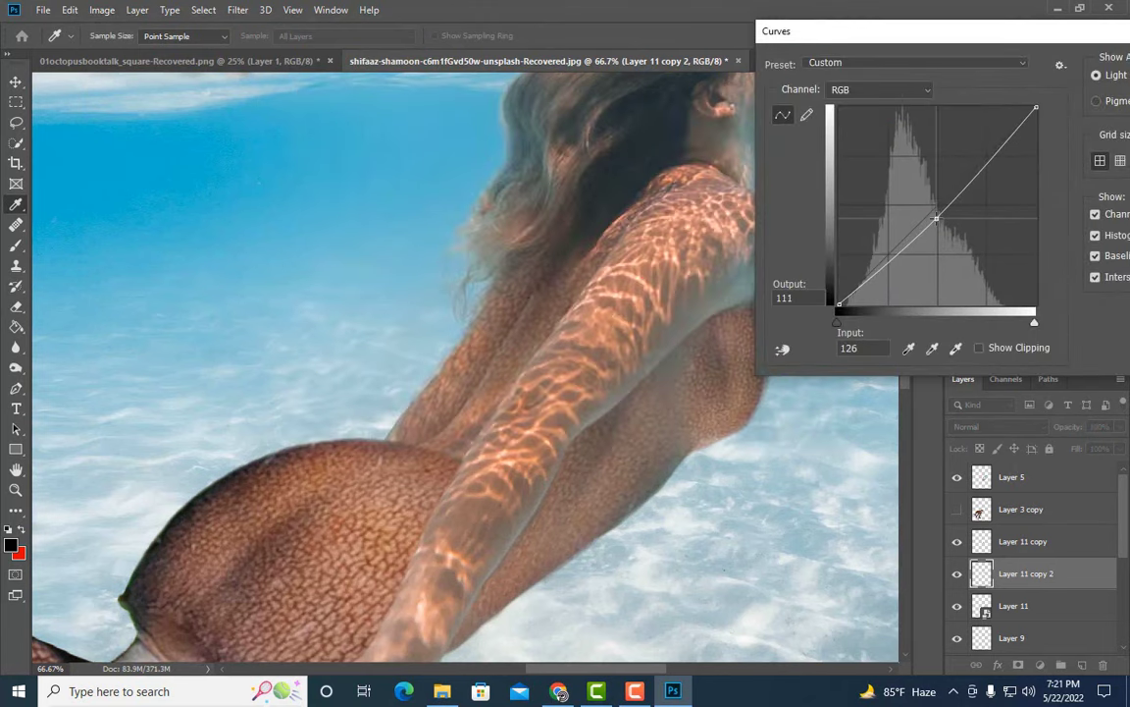
pyautogui.moveTo(1075, 30); pyautogui.dragTo(797, 30)
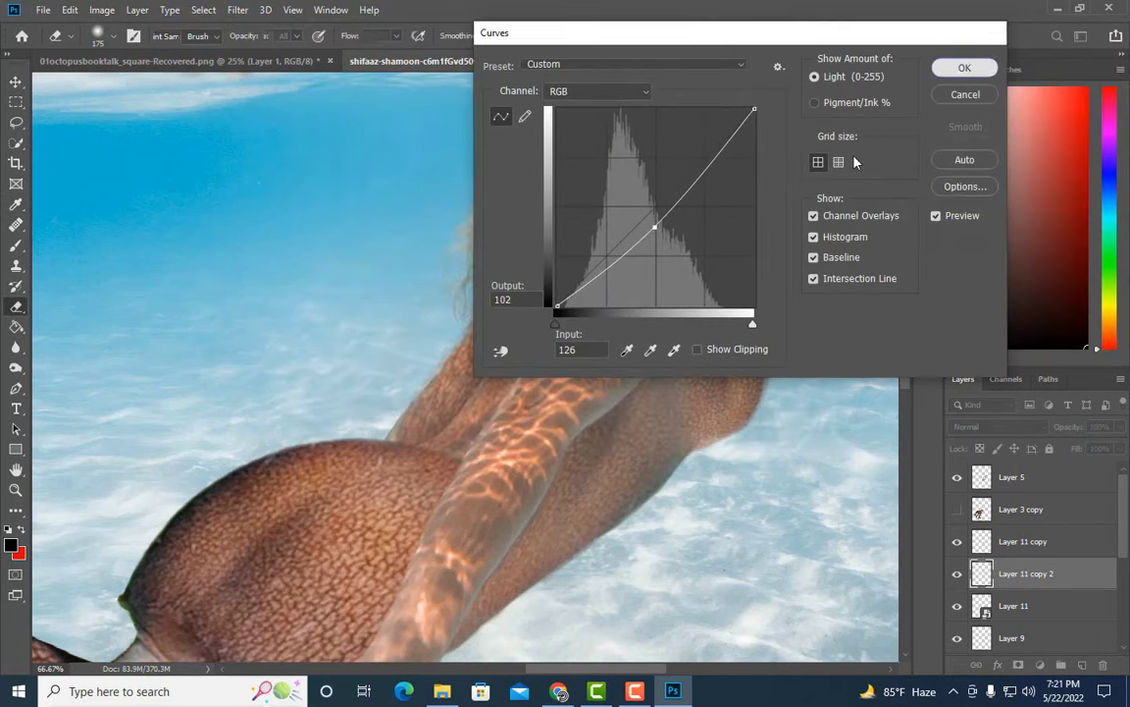
pyautogui.press('Escape')
# - With the Eraser active, zoom out, hide the octopus tail Layer 3, and select it
pyautogui.press('e')
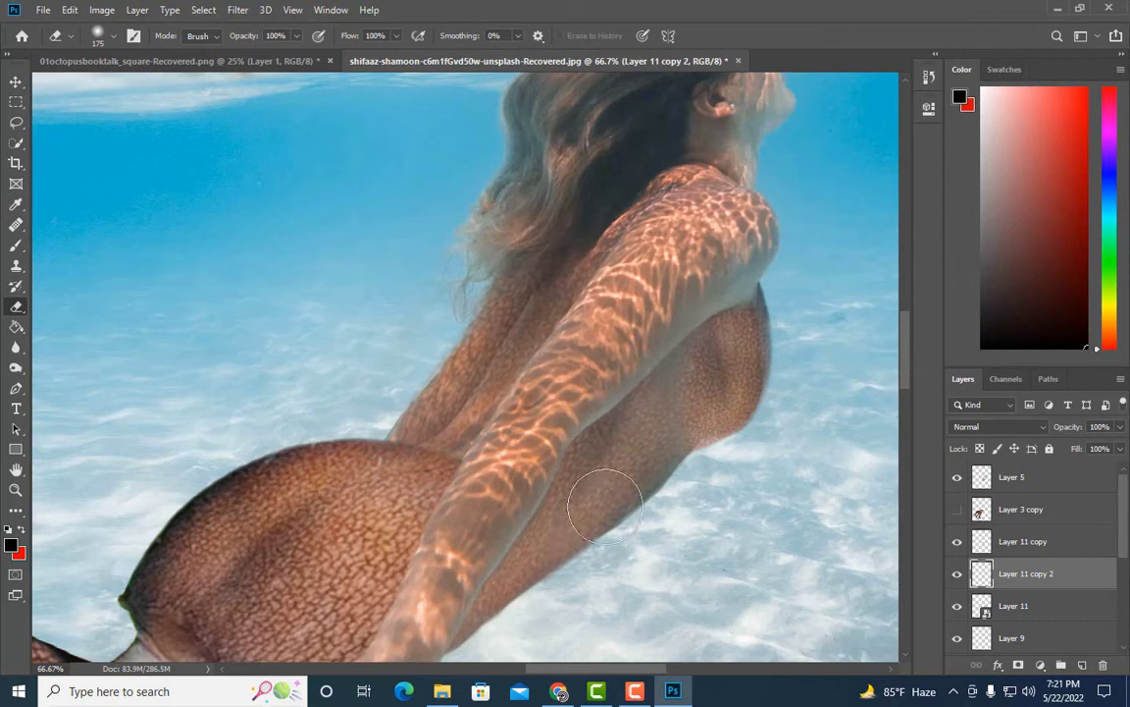
pyautogui.scroll(-2, 604, 506)
pyautogui.scroll(-3, 522, 556)
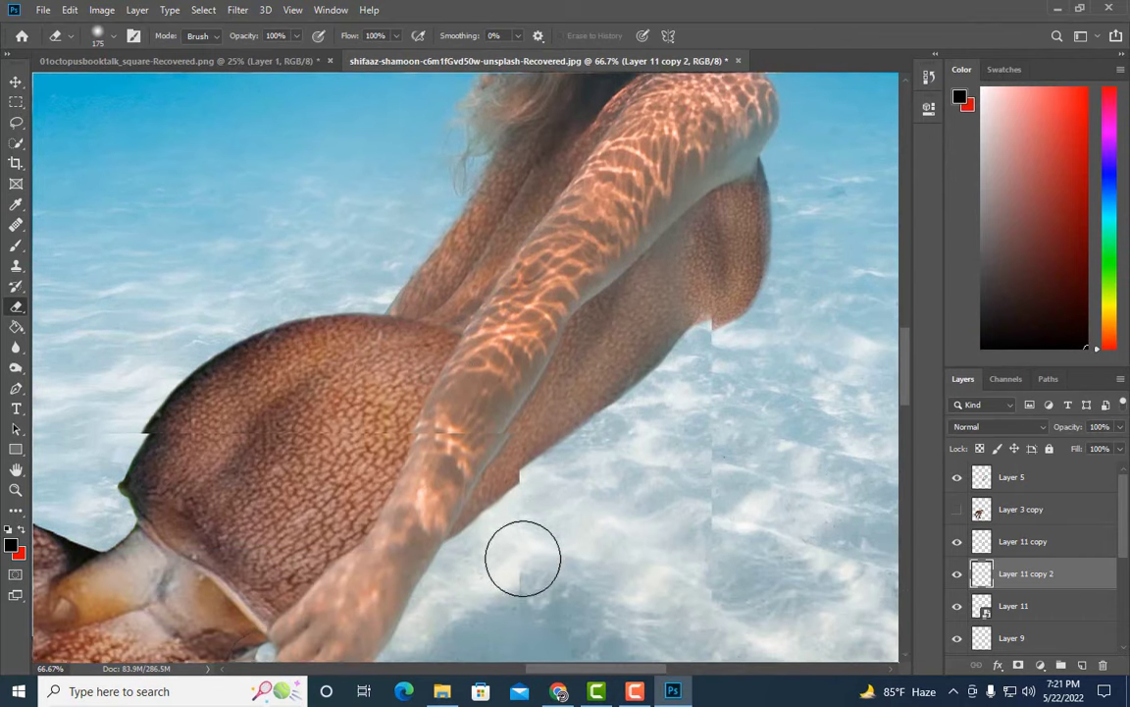
pyautogui.scroll(-1, 265, 628)
pyautogui.hotkey('ctrl', '-')
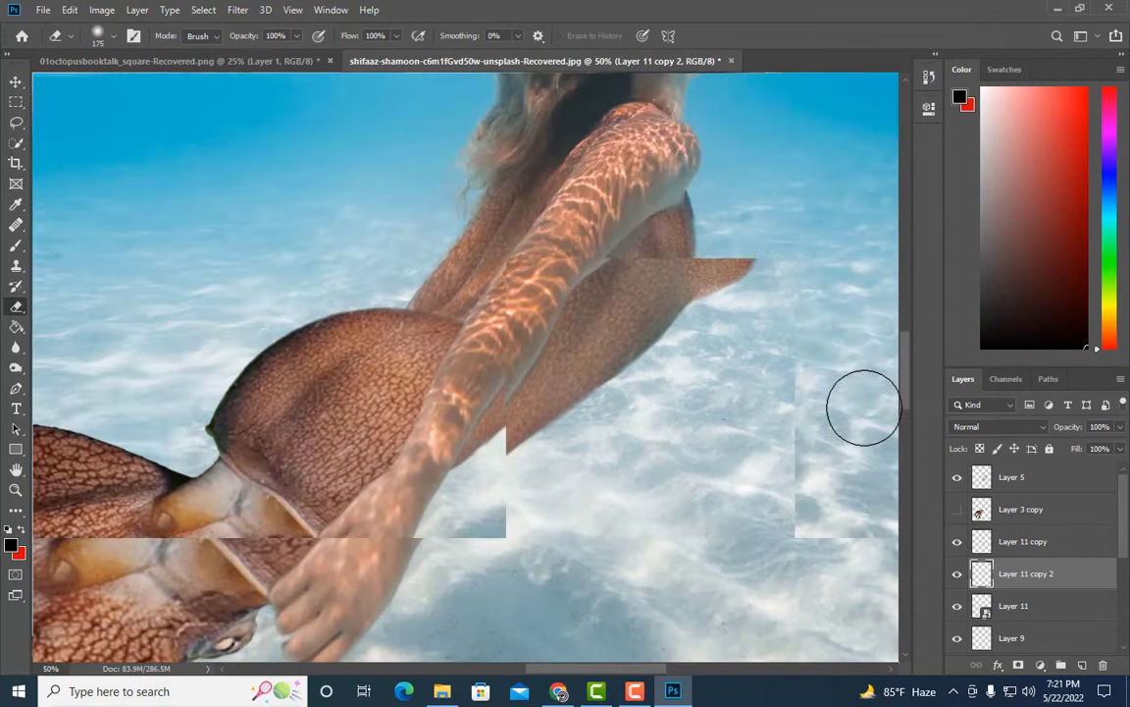
pyautogui.scroll(1, 523, 433)
pyautogui.scroll(-2, 1014, 548)
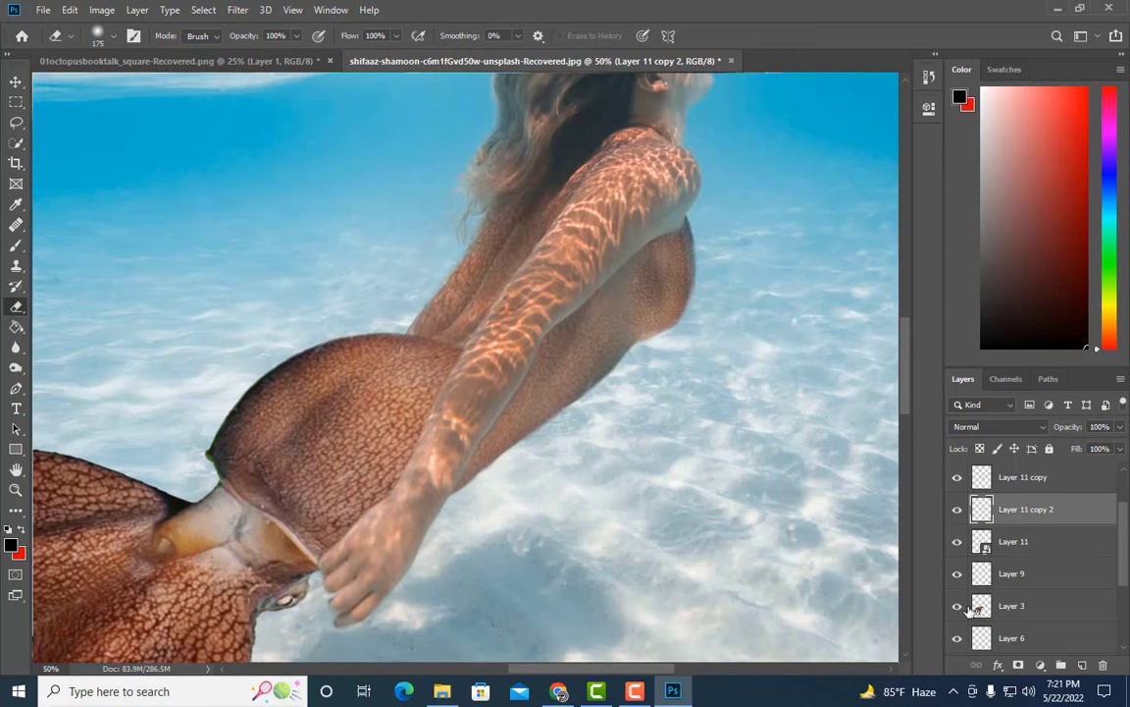
pyautogui.click(957, 605)
pyautogui.click(1011, 605)
# - Set the eraser to 60 px and inspect the swimmer's legs at 100% zoom
pyautogui.press(']')
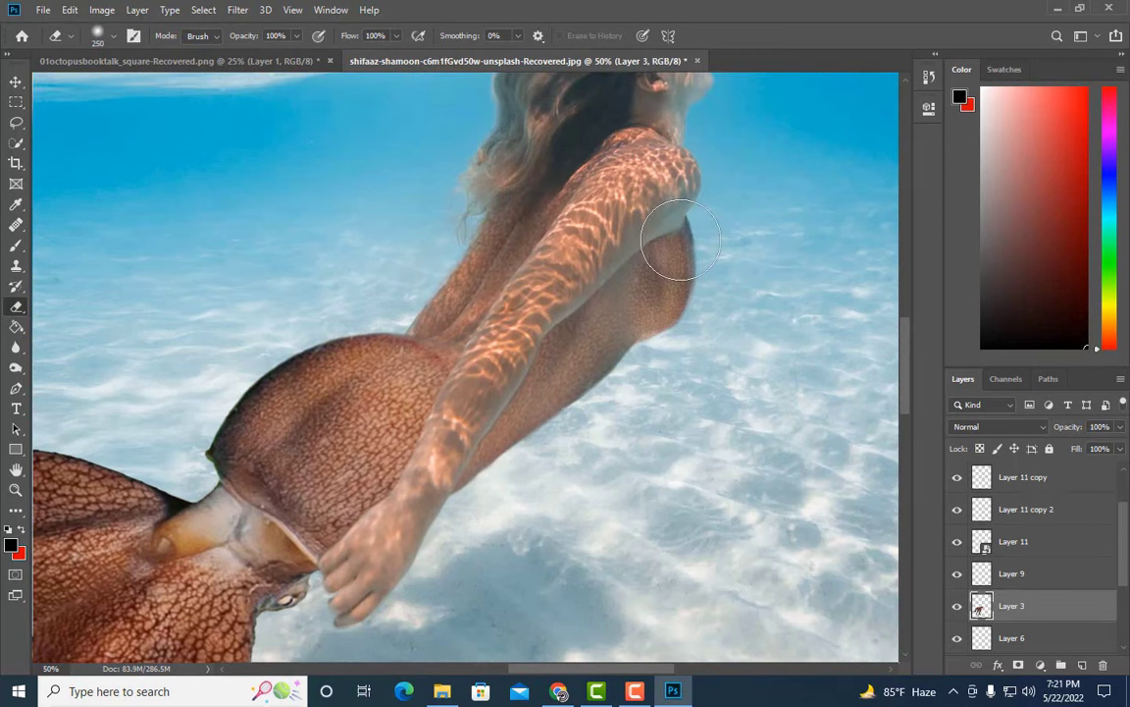
pyautogui.hotkey('ctrl', '+')
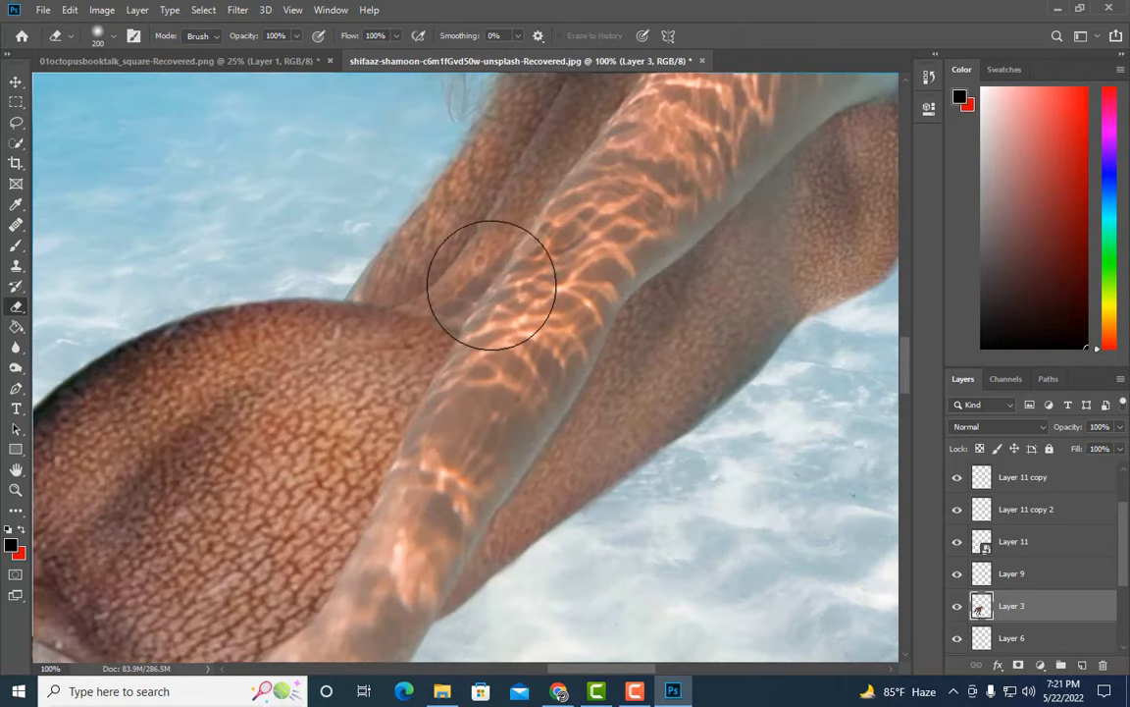
pyautogui.press('[')
pyautogui.press('[')
pyautogui.press('[')
pyautogui.press('[')
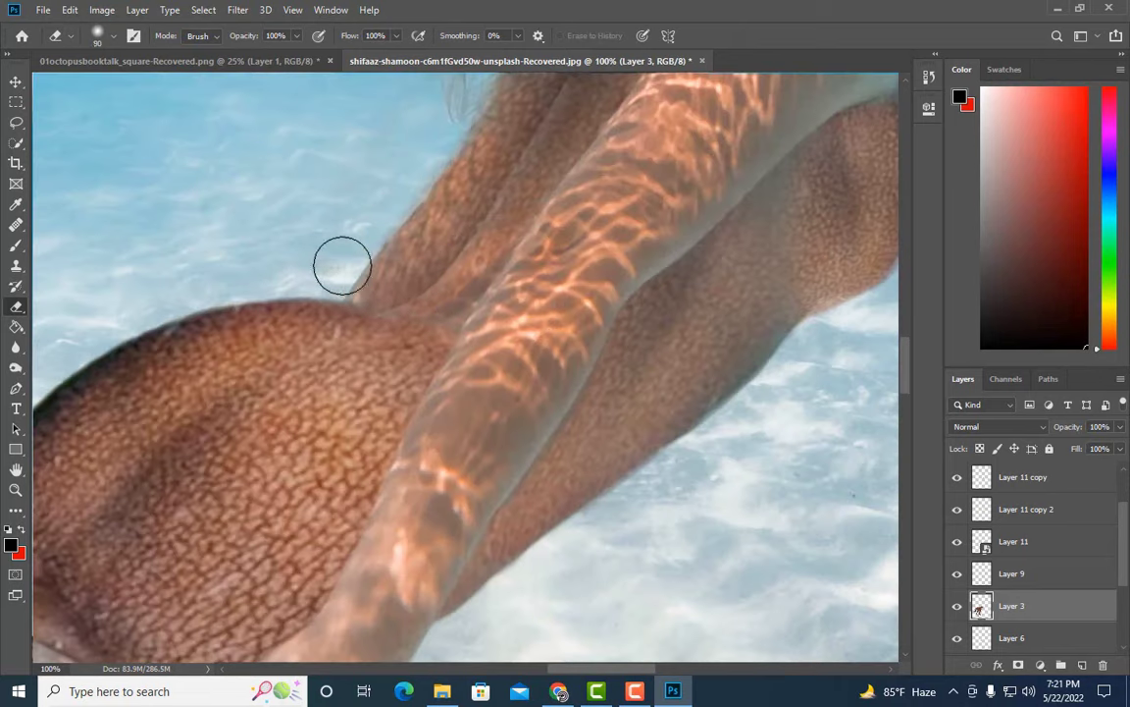
pyautogui.scroll(-3, 596, 282)
pyautogui.scroll(-1, 596, 282)
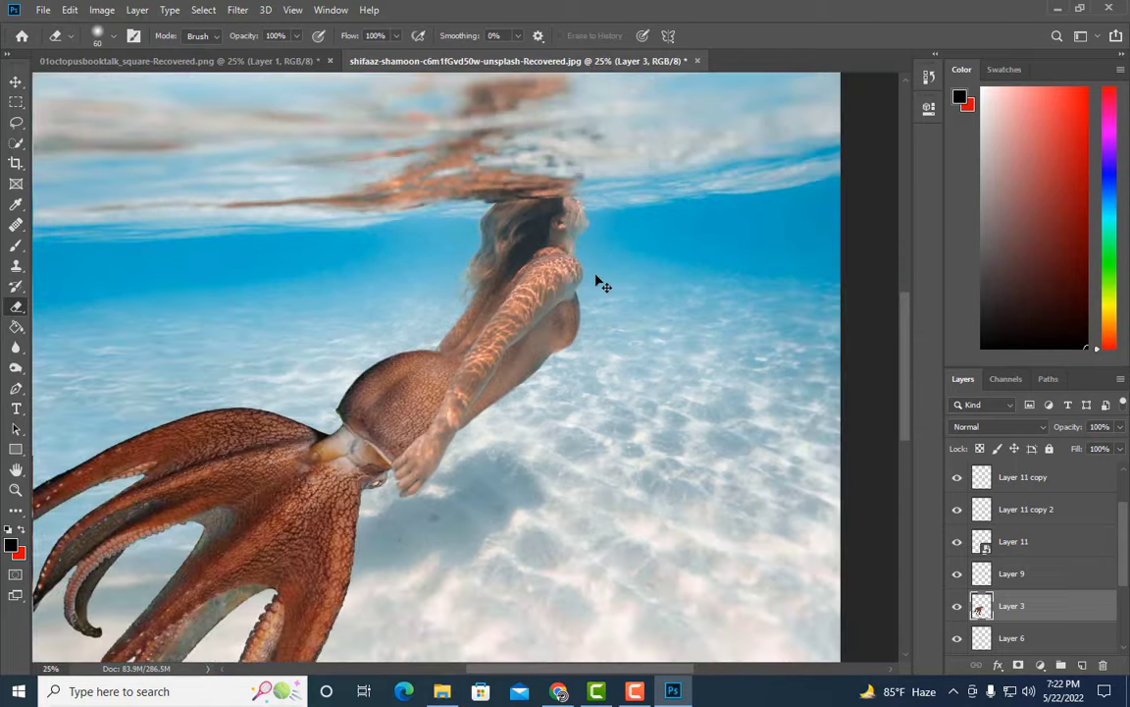
pyautogui.scroll(2, 596, 282)
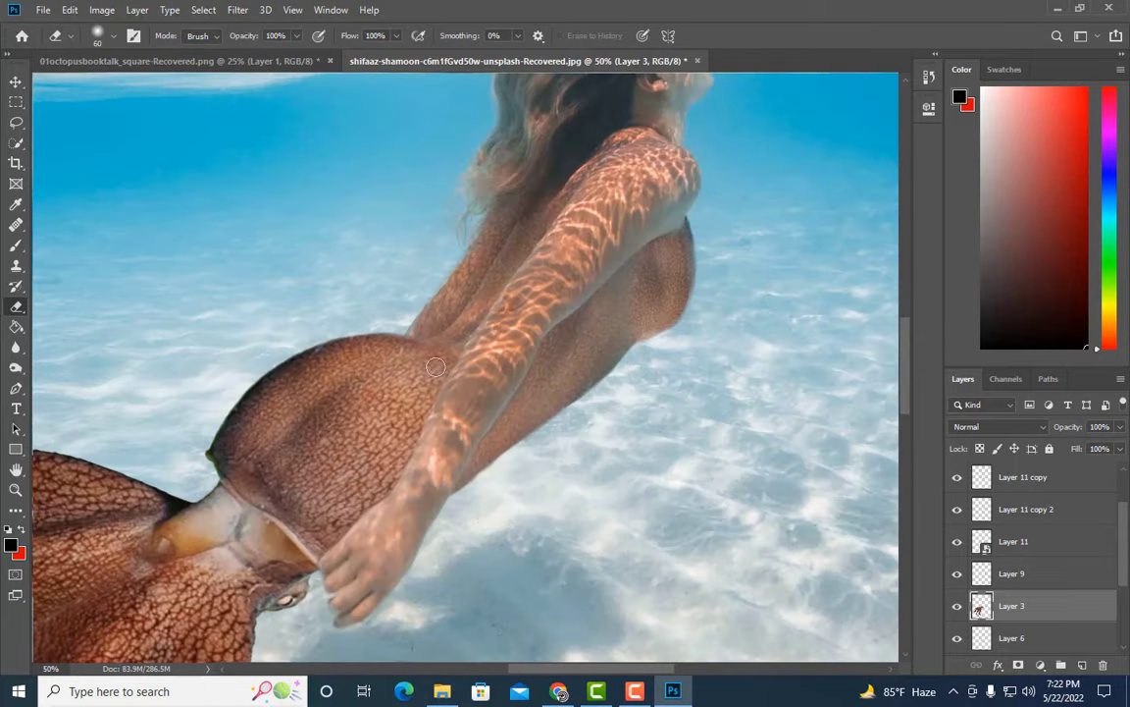
pyautogui.scroll(-1, 561, 333)
pyautogui.scroll(1, 505, 363)
pyautogui.scroll(-1, 575, 349)
pyautogui.scroll(-1, 575, 348)
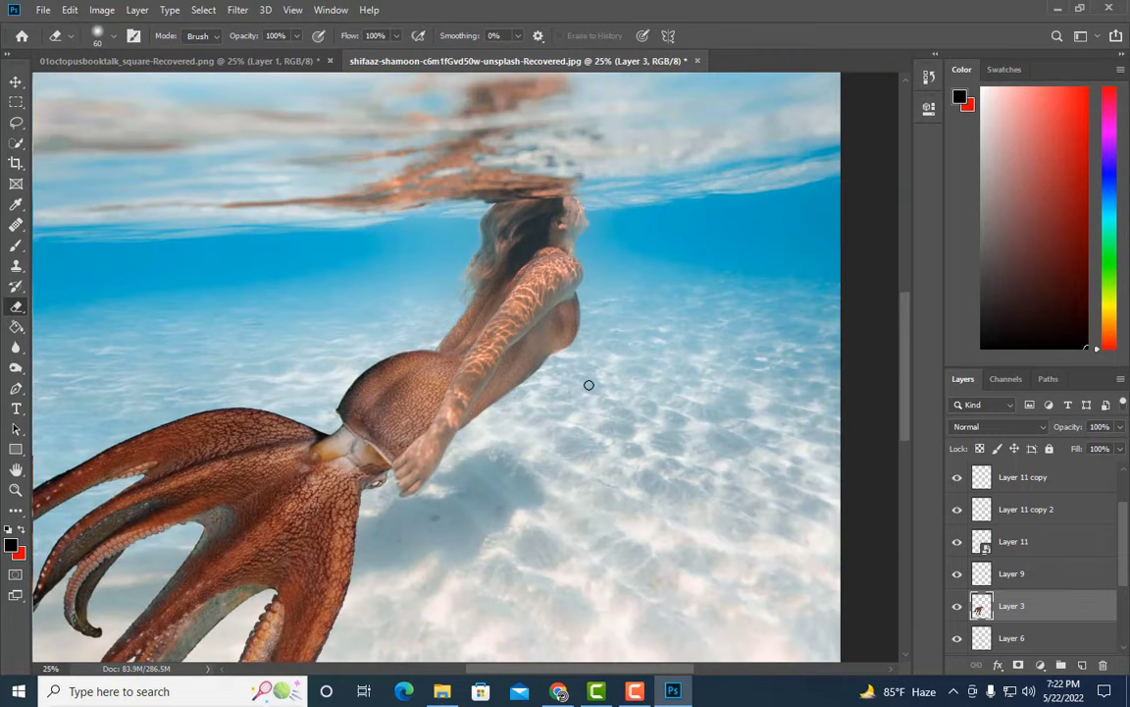
pyautogui.scroll(-1, 589, 385)
pyautogui.scroll(1, 589, 385)
pyautogui.scroll(-2, 1017, 538)
# - Hide the tail layer and copy a rectangular octopus-skin patch to new Layer 12
pyautogui.click(958, 510)
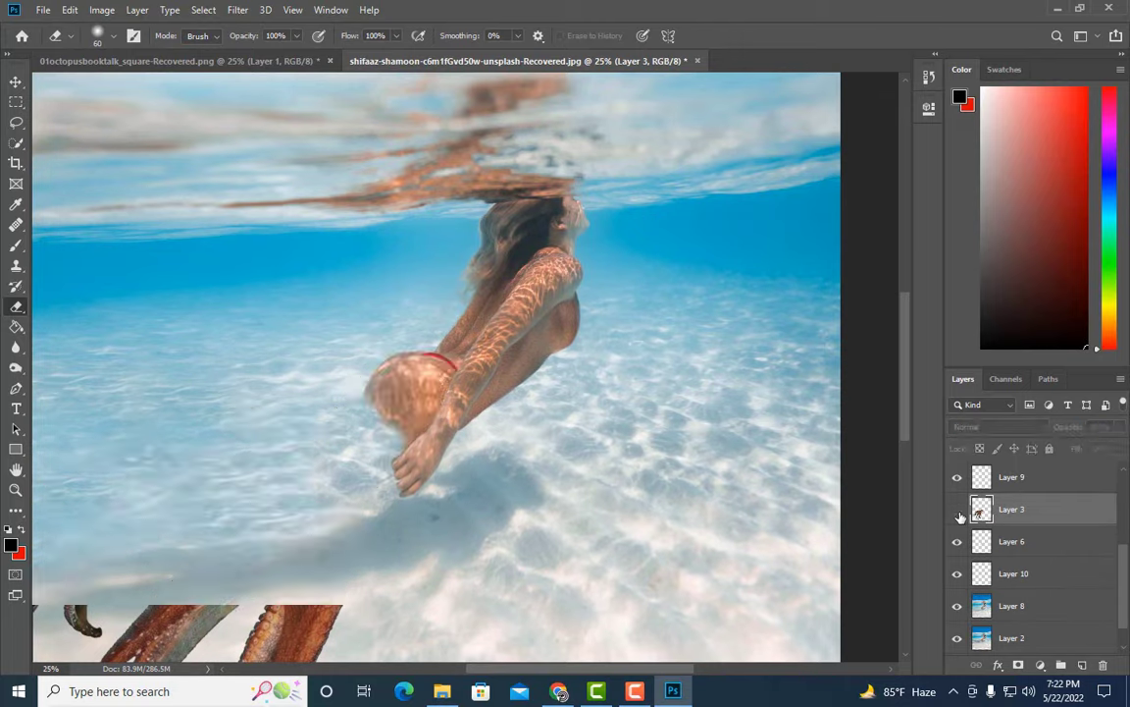
pyautogui.click(16, 101)
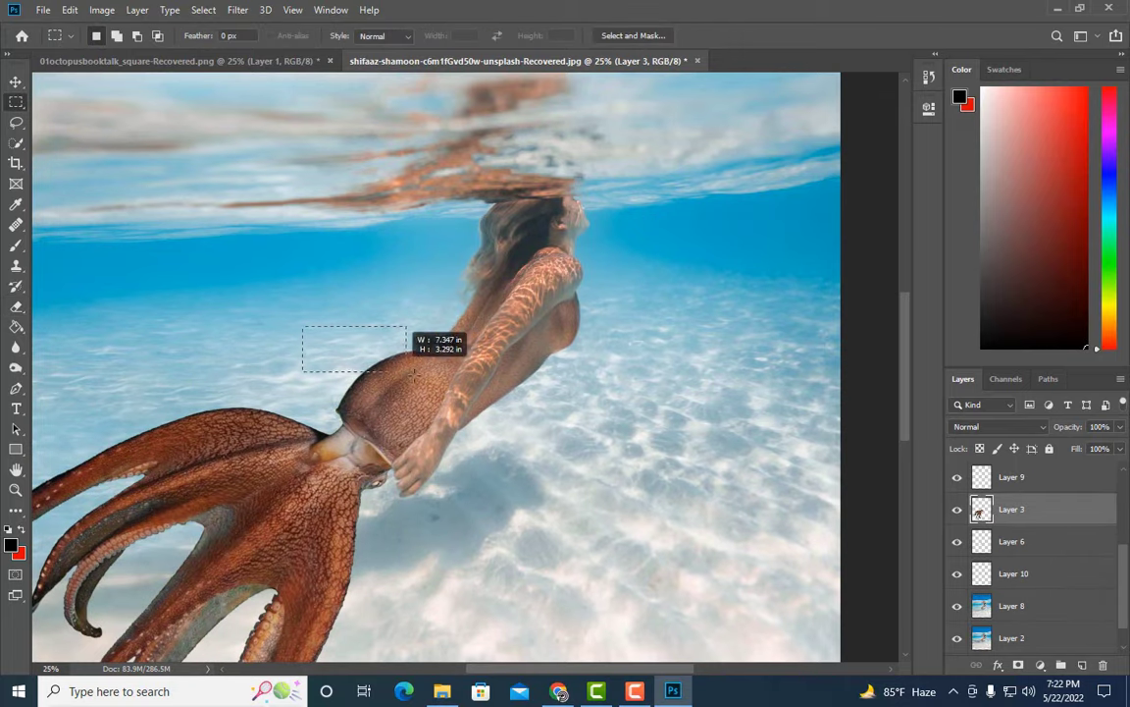
pyautogui.hotkey('ctrl', 'j')
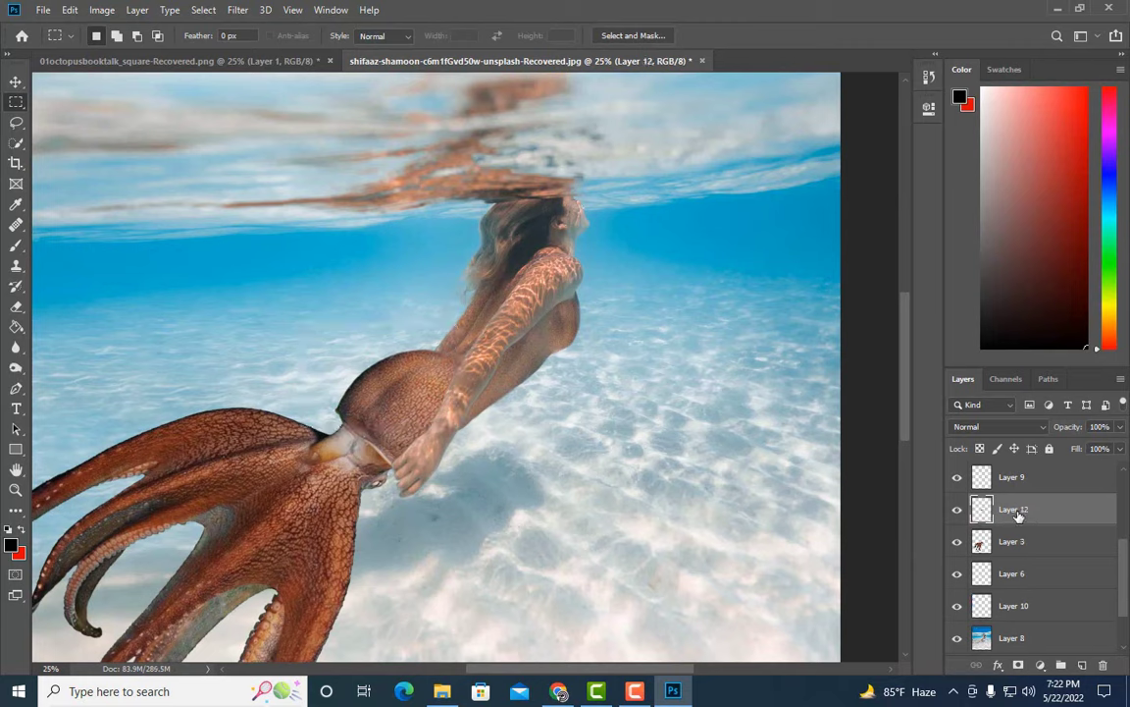
pyautogui.moveTo(1017, 512)
pyautogui.mouseDown()
pyautogui.moveTo(1012, 419)
pyautogui.moveTo(1015, 479)
pyautogui.mouseUp()
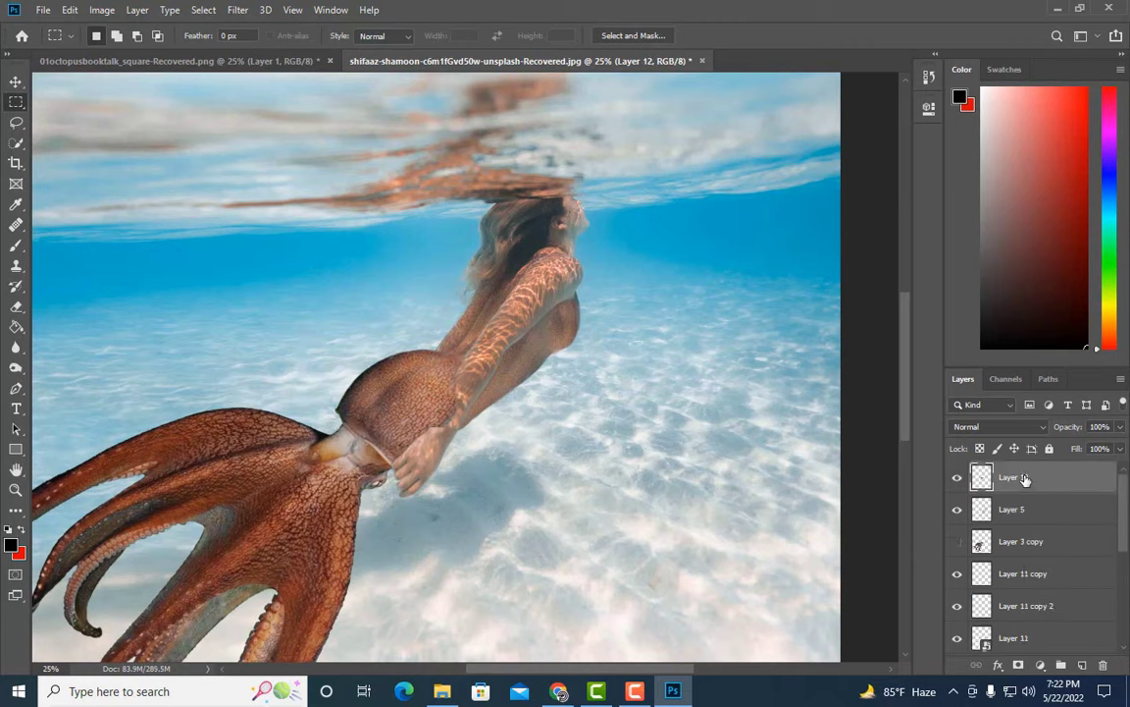
# - Make Layer 12 a smart object and tilt it about -15° over the upper back
pyautogui.rightClick(1023, 477)
pyautogui.click(897, 227)
pyautogui.hotkey('ctrl', 't')
pyautogui.moveTo(446, 331); pyautogui.dragTo(586, 257)
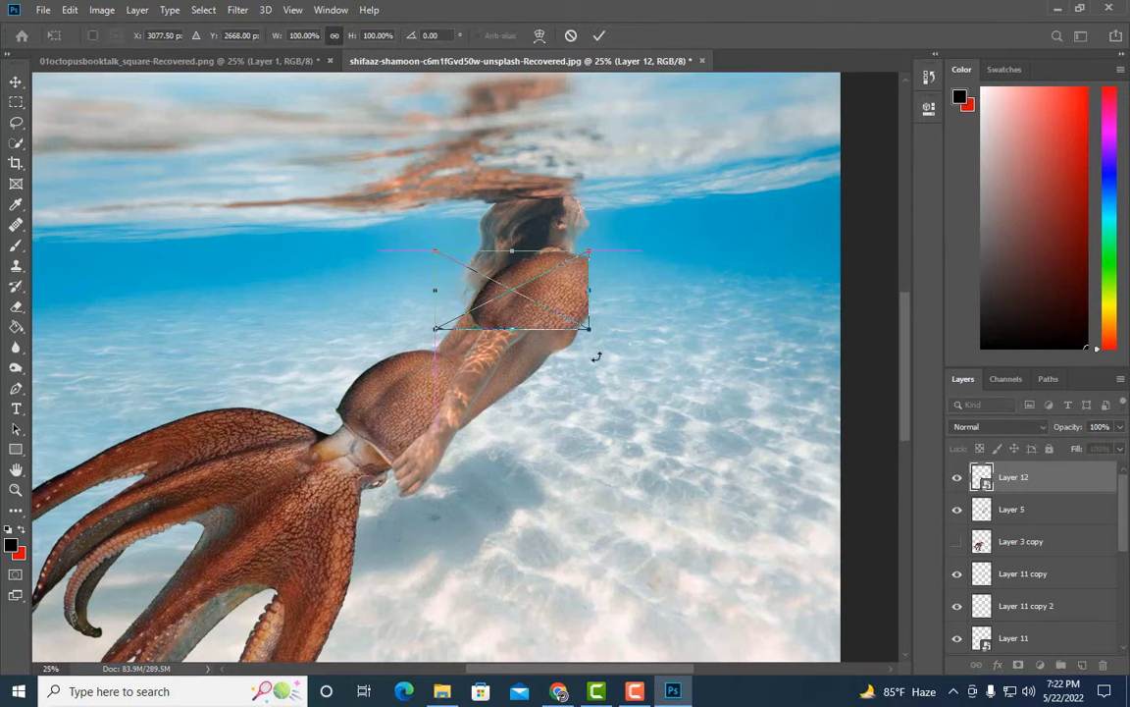
pyautogui.moveTo(595, 357); pyautogui.dragTo(642, 336)
pyautogui.moveTo(515, 271); pyautogui.dragTo(523, 308)
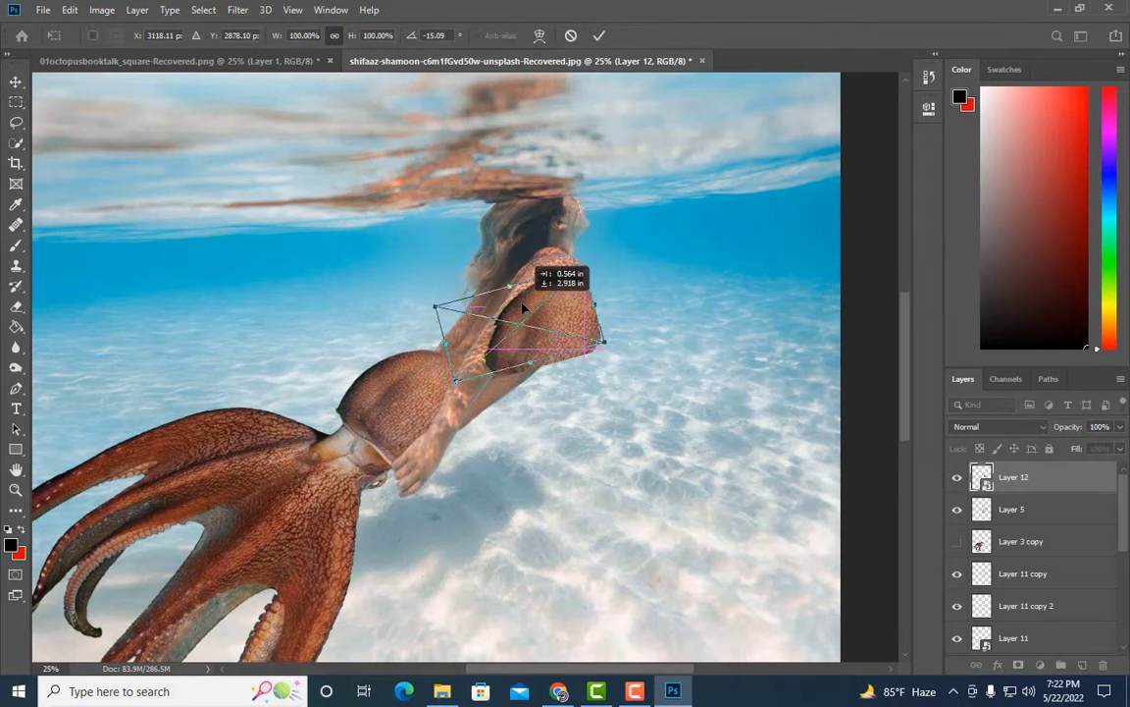
pyautogui.moveTo(604, 342); pyautogui.dragTo(552, 307)
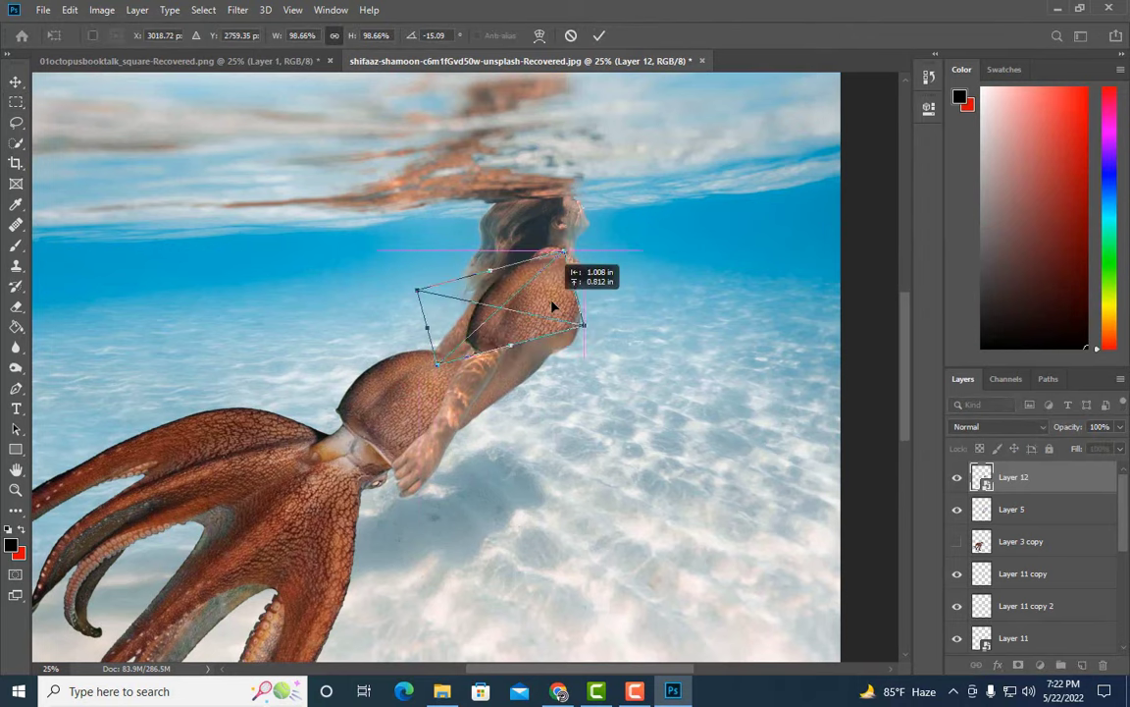
pyautogui.press('Return')
# - Zoom in and enlarge the patch so it covers the whole shoulder
pyautogui.hotkey('ctrl', '+')
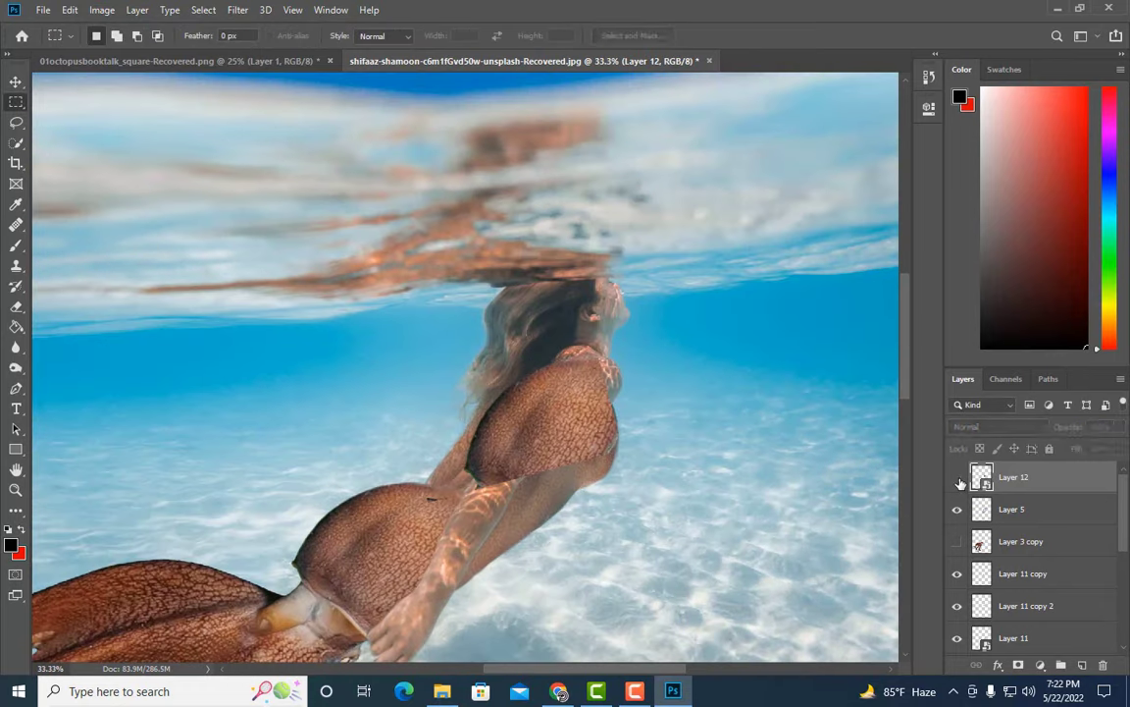
pyautogui.click(961, 478)
pyautogui.rightClick(782, 450)
pyautogui.press('Escape')
pyautogui.hotkey('ctrl', '+')
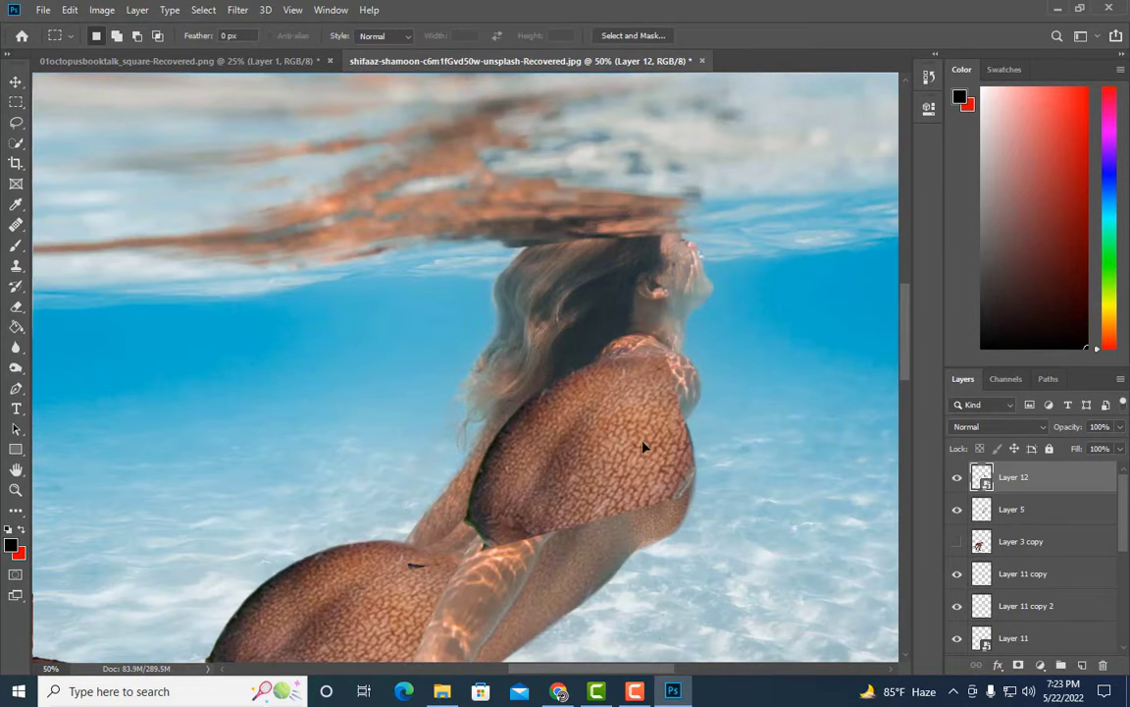
pyautogui.hotkey('ctrl', 't')
pyautogui.moveTo(643, 447)
pyautogui.mouseDown()
pyautogui.moveTo(634, 420)
pyautogui.moveTo(635, 432)
pyautogui.mouseUp()
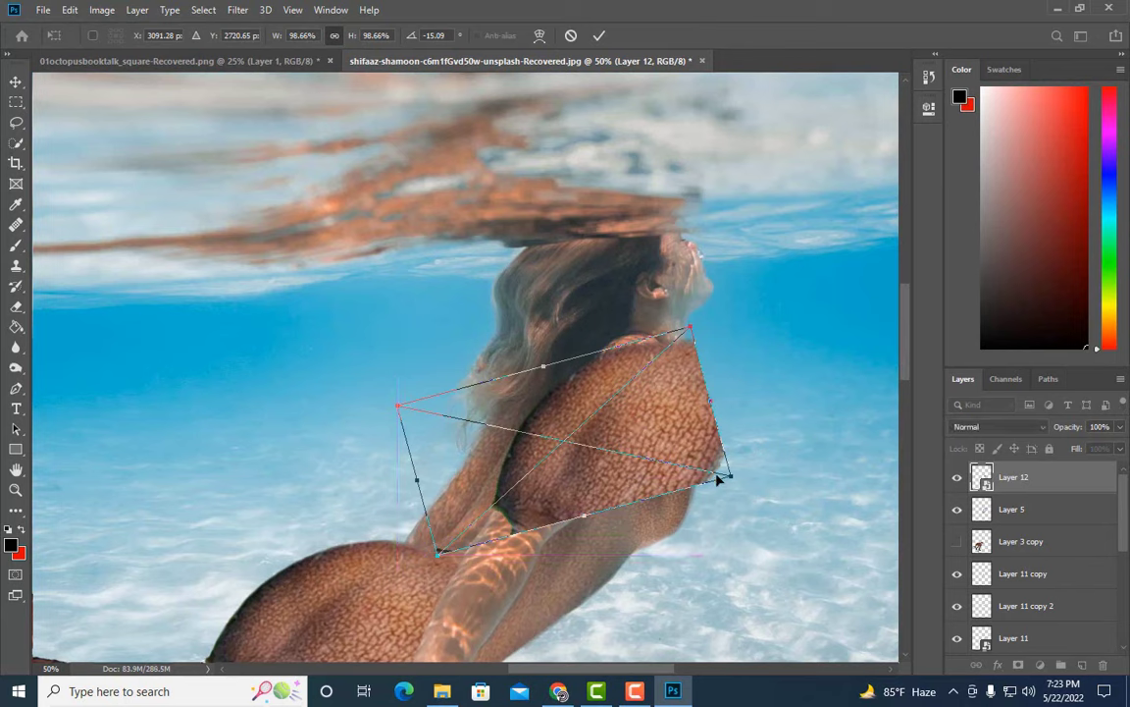
pyautogui.moveTo(731, 478); pyautogui.dragTo(702, 480)
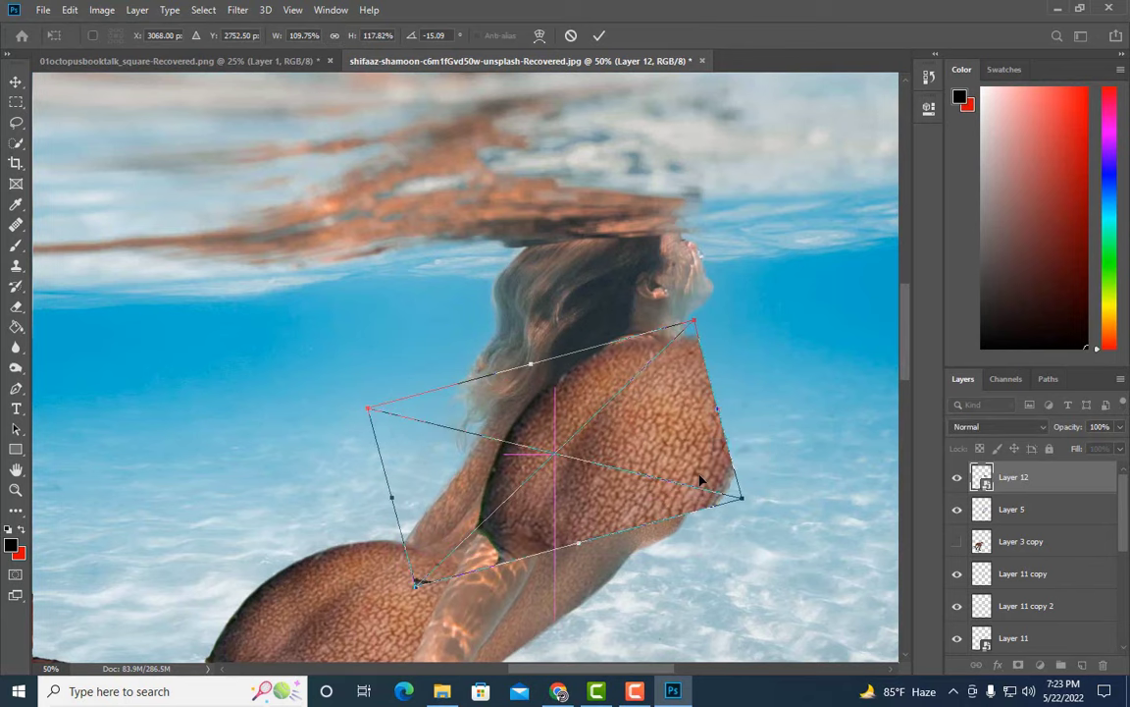
pyautogui.press('Return')
# - Rasterize the shoulder texture layer
pyautogui.press('m')
pyautogui.rightClick(1001, 498)
pyautogui.click(790, 287)
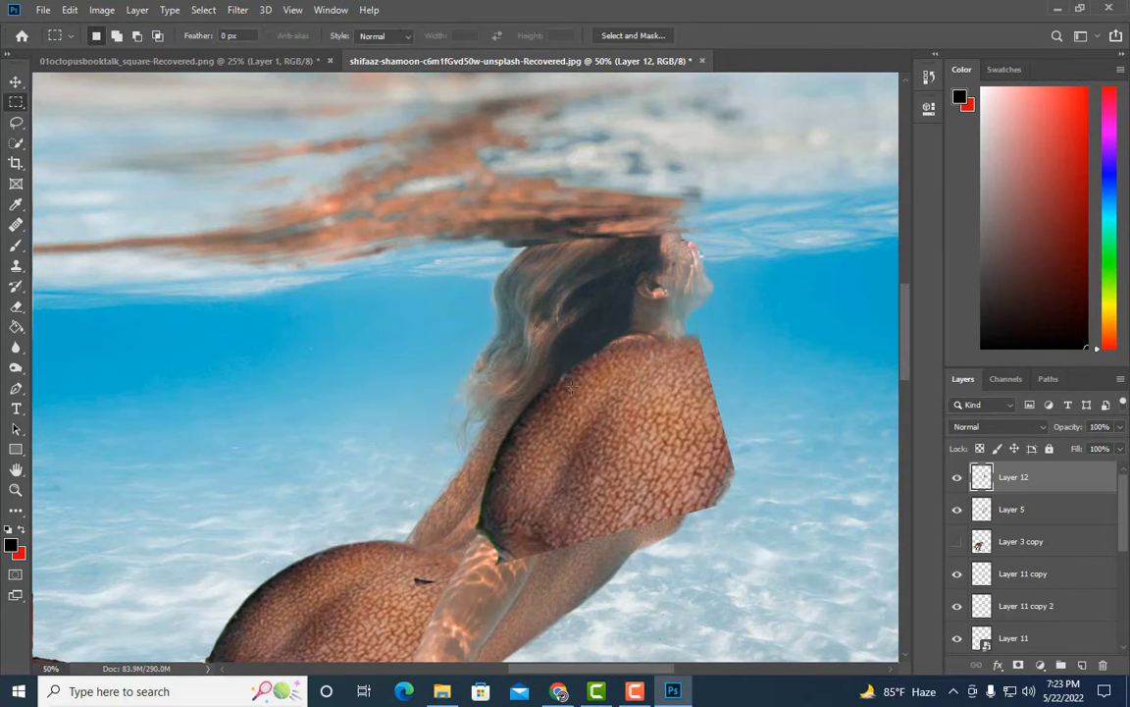
pyautogui.click(16, 306)
# - Erase the skin patch's hard right edge and fade the texture layer to 50% opacity
pyautogui.moveTo(732, 416); pyautogui.dragTo(641, 517)
pyautogui.moveTo(720, 410); pyautogui.dragTo(555, 585)
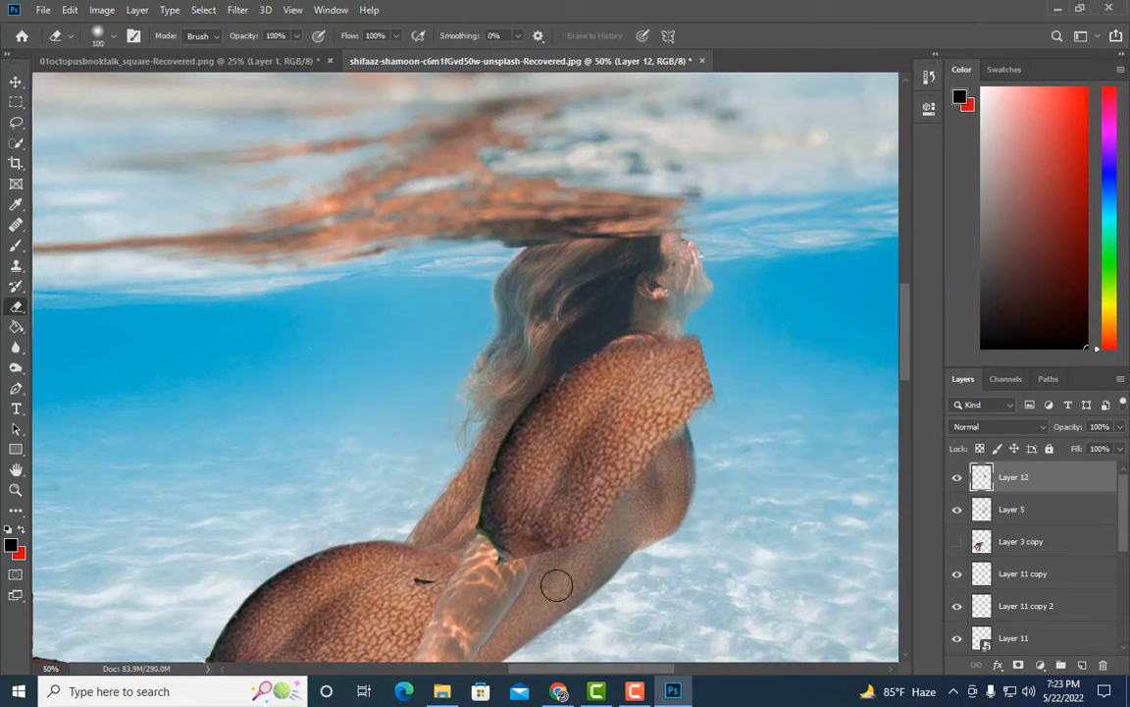
pyautogui.hotkey('ctrl', 'z')
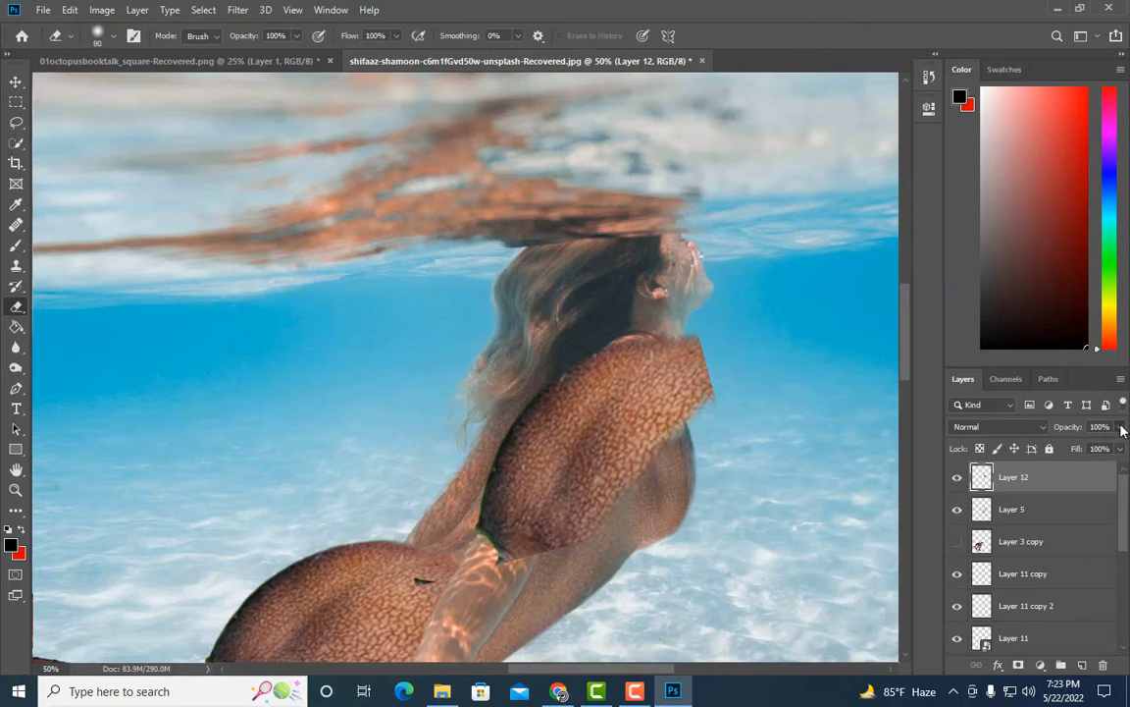
pyautogui.moveTo(1124, 429); pyautogui.dragTo(1070, 444)
# - Erase the shoulder texture off her arm with a smaller eraser
pyautogui.hotkey('ctrl', '+')
pyautogui.press('[')
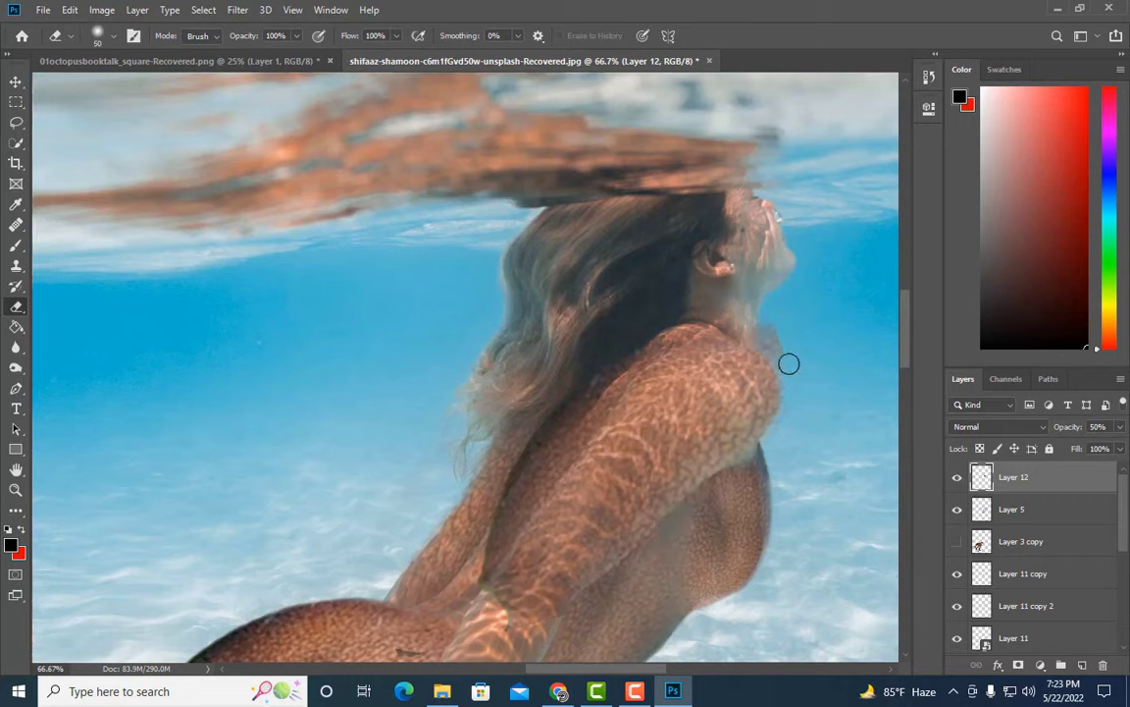
pyautogui.scroll(-2, 666, 283)
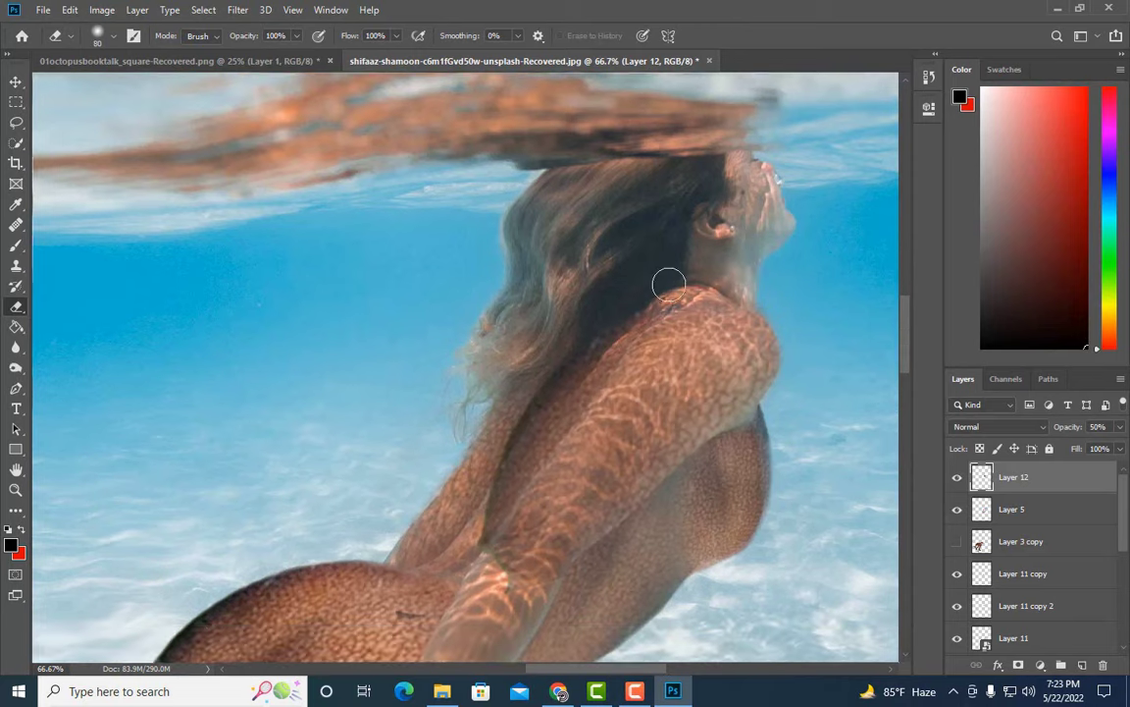
pyautogui.press('[')
pyautogui.press('[')
pyautogui.scroll(-2, 542, 361)
pyautogui.moveTo(478, 478); pyautogui.dragTo(510, 394)
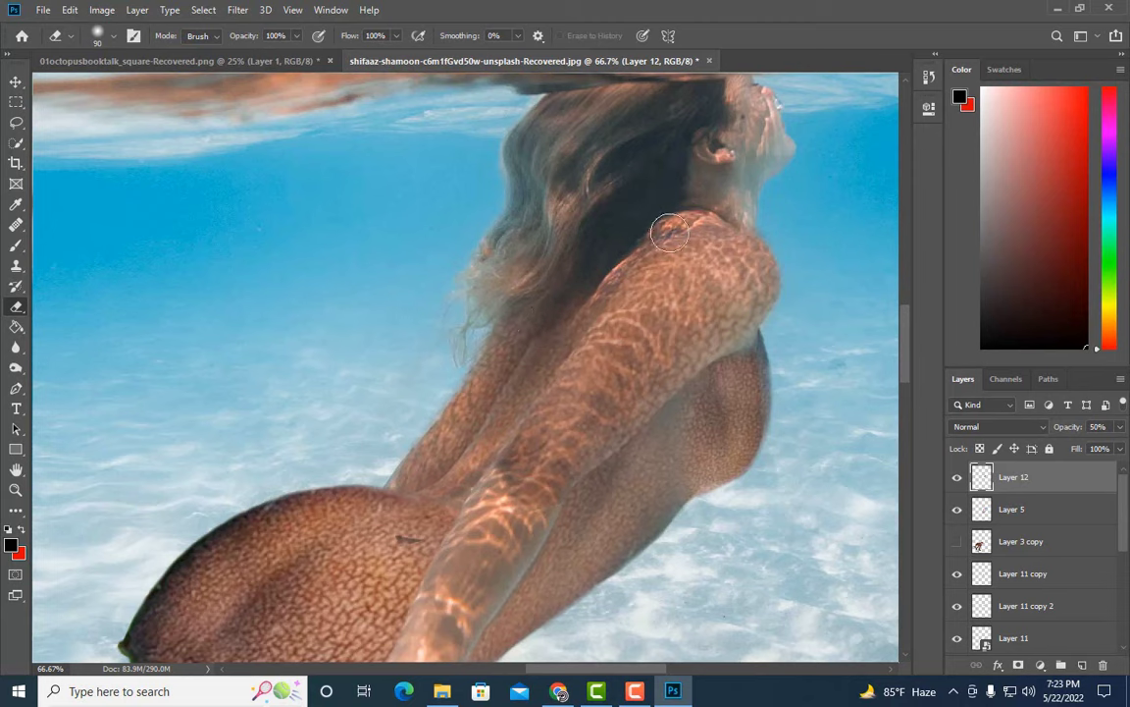
# - Duplicate the texture layer and move the copy down toward her lower back
pyautogui.hotkey('ctrl', '-')
pyautogui.scroll(-1, 747, 296)
pyautogui.moveTo(565, 335); pyautogui.dragTo(718, 430)
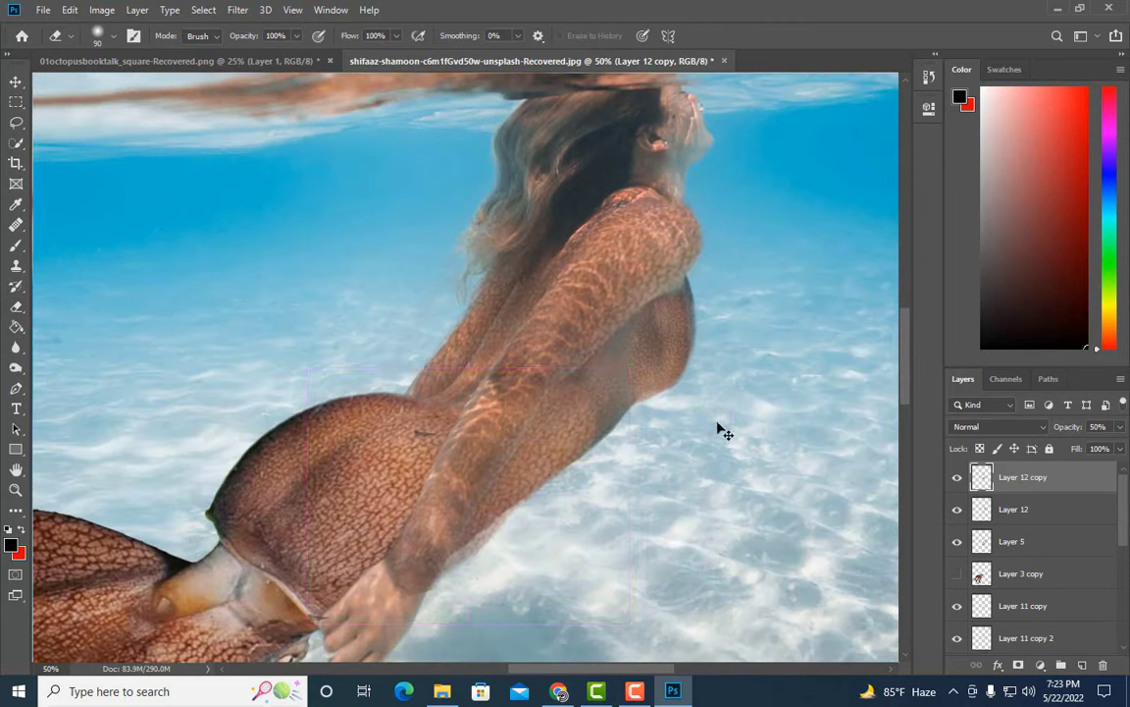
# - Rotate, shrink and position the texture copy over her lower back following her hips
pyautogui.hotkey('ctrl', 't')
pyautogui.moveTo(652, 359); pyautogui.dragTo(613, 309)
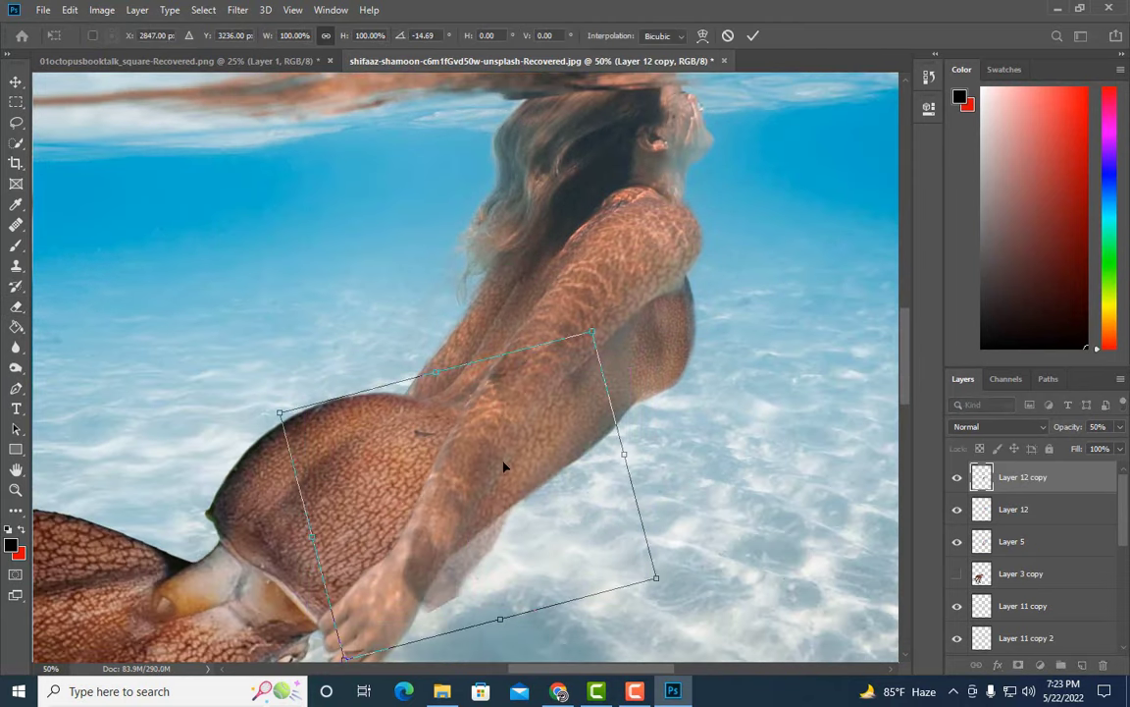
pyautogui.moveTo(504, 467); pyautogui.dragTo(487, 469)
pyautogui.moveTo(640, 577)
pyautogui.mouseDown()
pyautogui.moveTo(598, 570)
pyautogui.moveTo(631, 591)
pyautogui.mouseUp()
pyautogui.moveTo(525, 570); pyautogui.dragTo(513, 570)
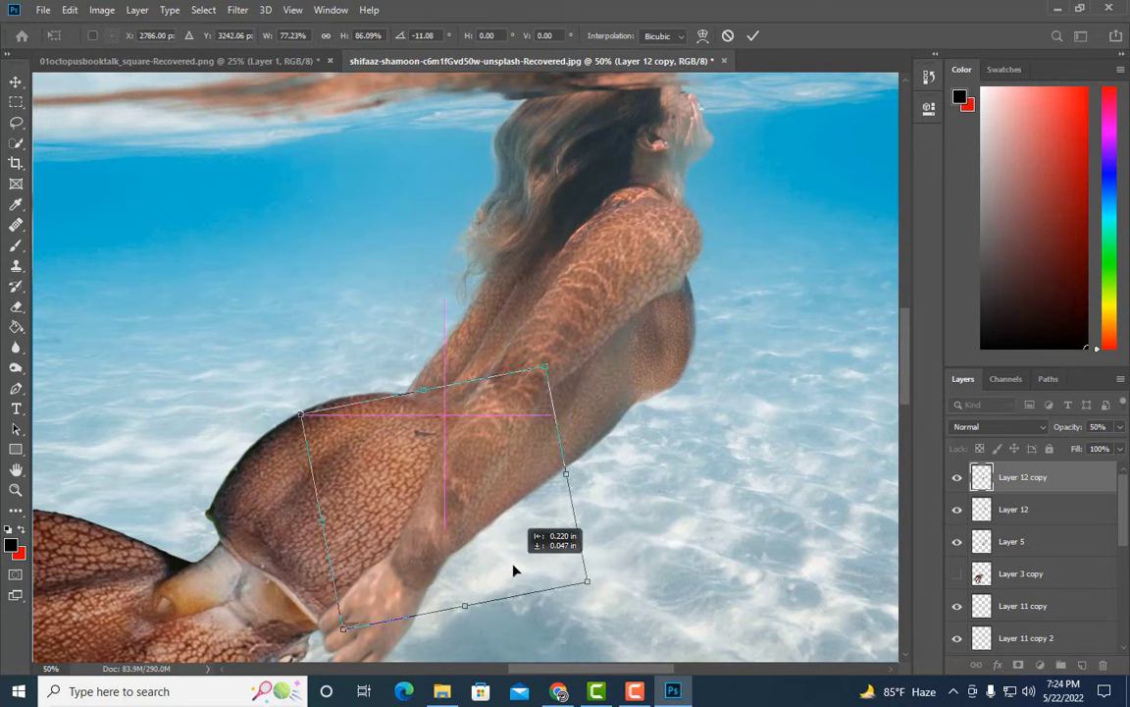
pyautogui.press('Return')
# - Erase the texture copy's edges near her hip with a smaller eraser
pyautogui.press('e')
pyautogui.scroll(-2, 542, 547)
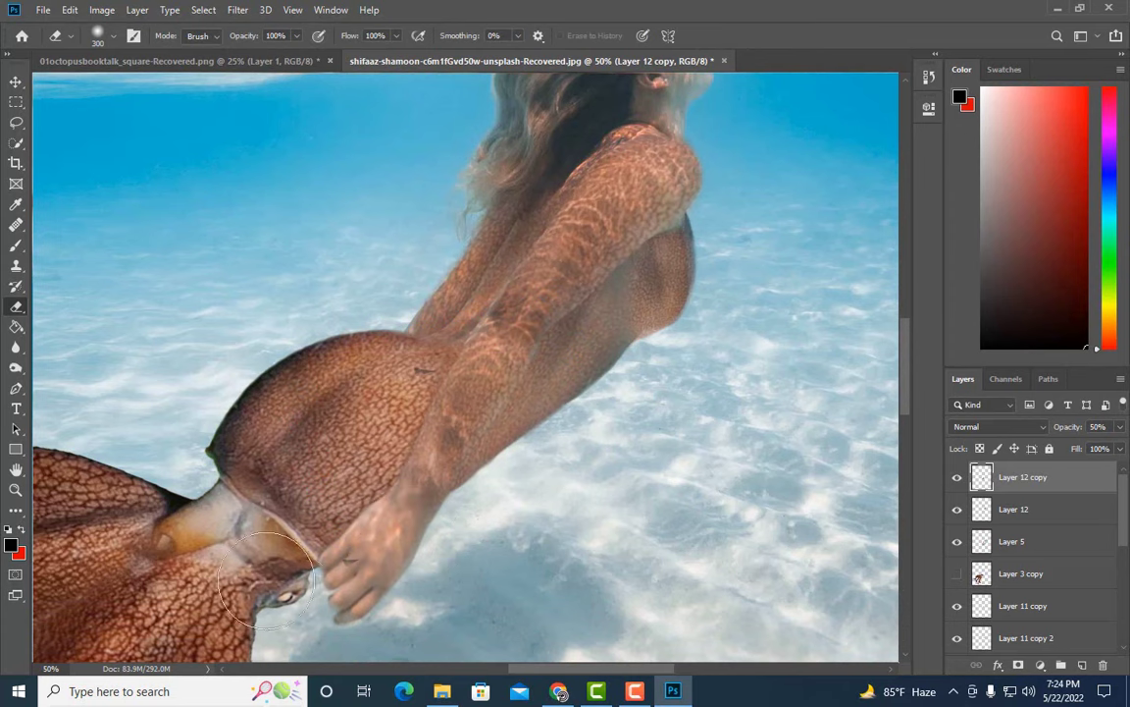
pyautogui.scroll(-1, 487, 543)
pyautogui.press('[')
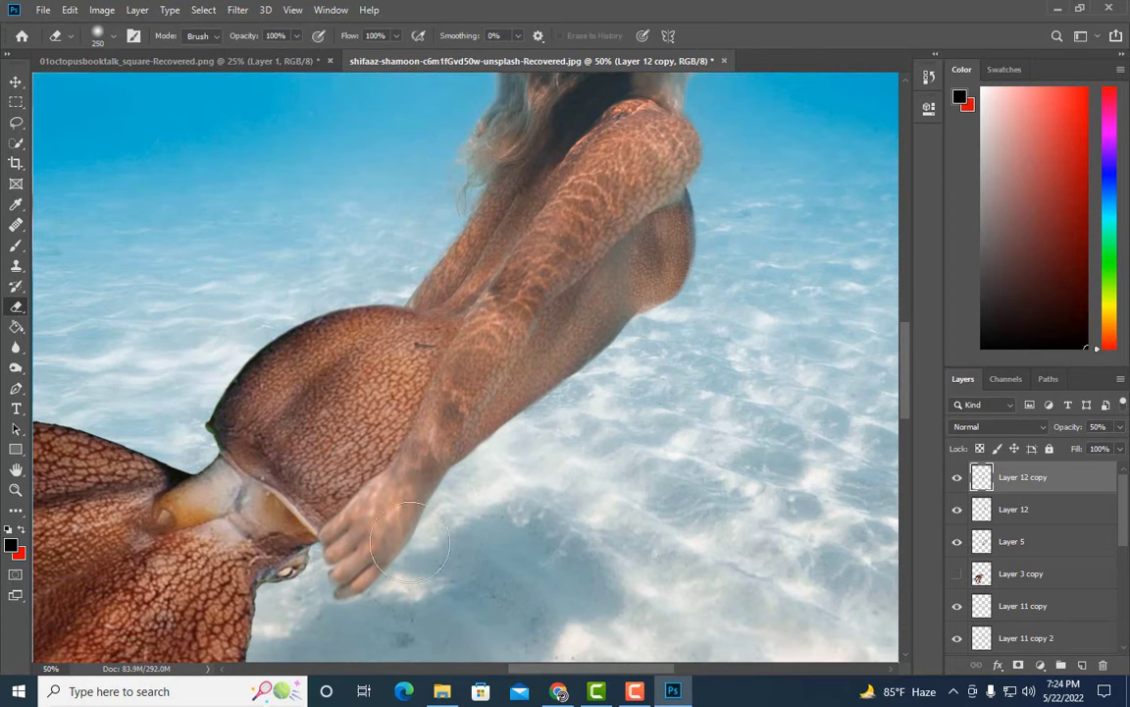
pyautogui.hotkey('ctrl', '-')
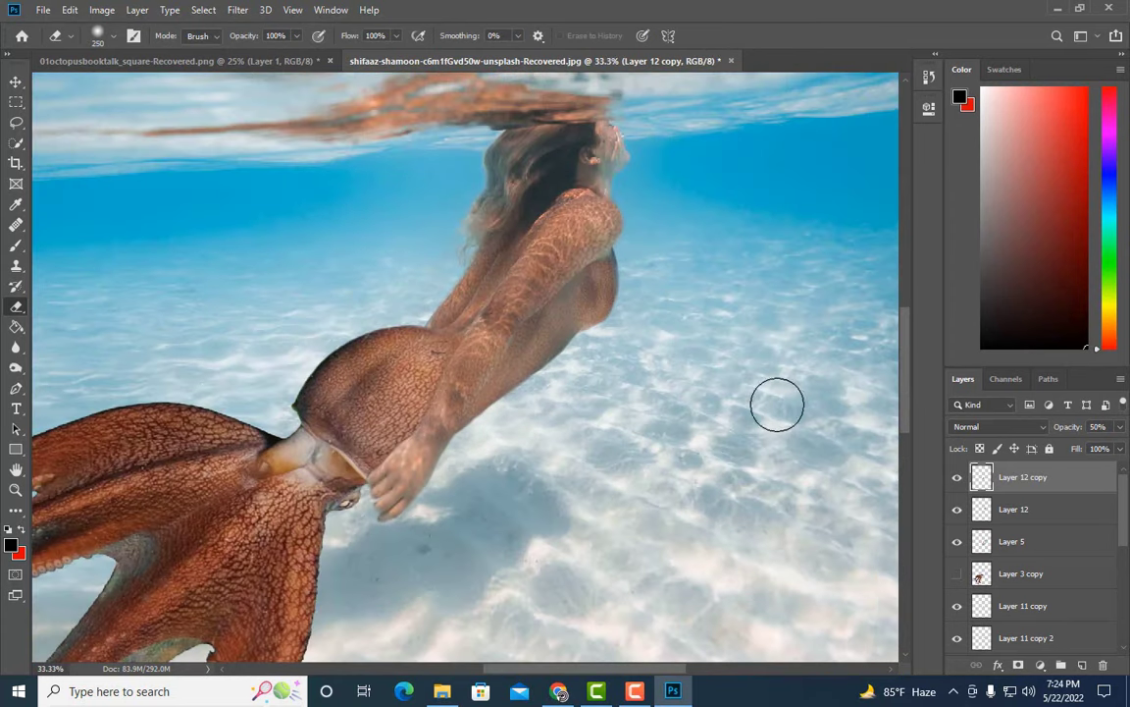
# - Merge the two texture layers and set the merged layer's opacity to 74%
pyautogui.keyDown('shift'); pyautogui.click(1037, 511); pyautogui.keyUp('shift')
pyautogui.rightClick(1037, 512)
pyautogui.click(908, 473)
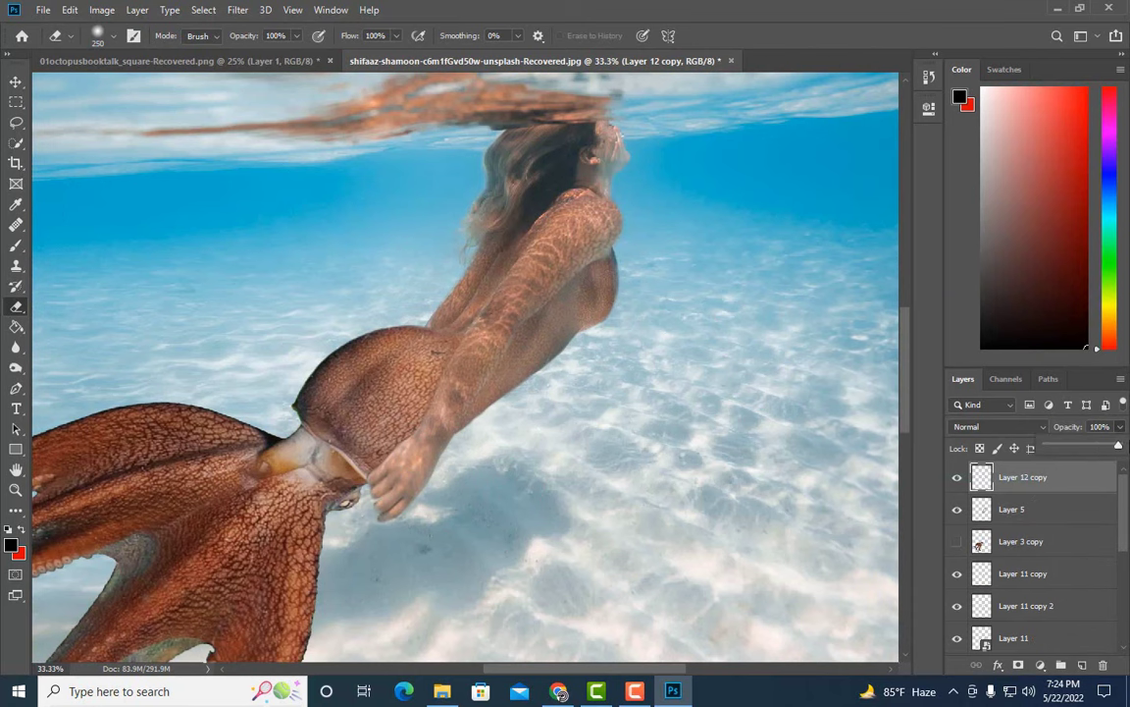
pyautogui.press(']')
pyautogui.press(']')
pyautogui.press(']')
pyautogui.moveTo(1096, 453); pyautogui.dragTo(1097, 453)
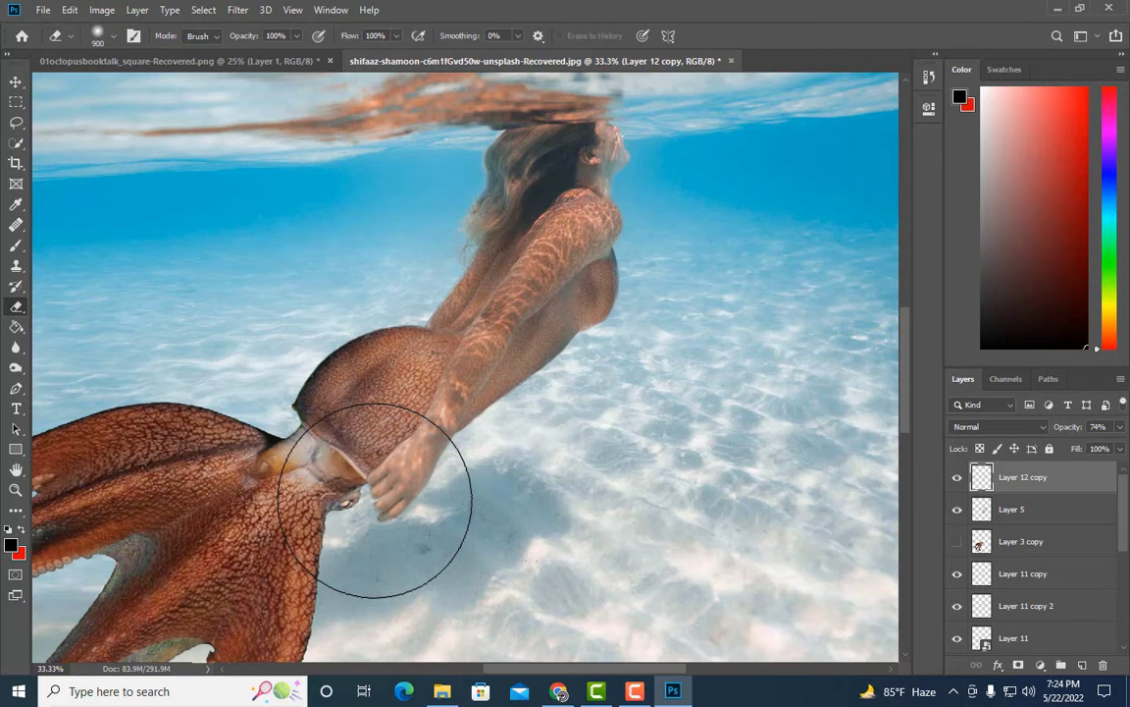
# - Zoom out to review the full octopus-mermaid composite
pyautogui.hotkey('ctrl', '-')
pyautogui.hotkey('ctrl', '-')
pyautogui.hotkey('ctrl', '+')
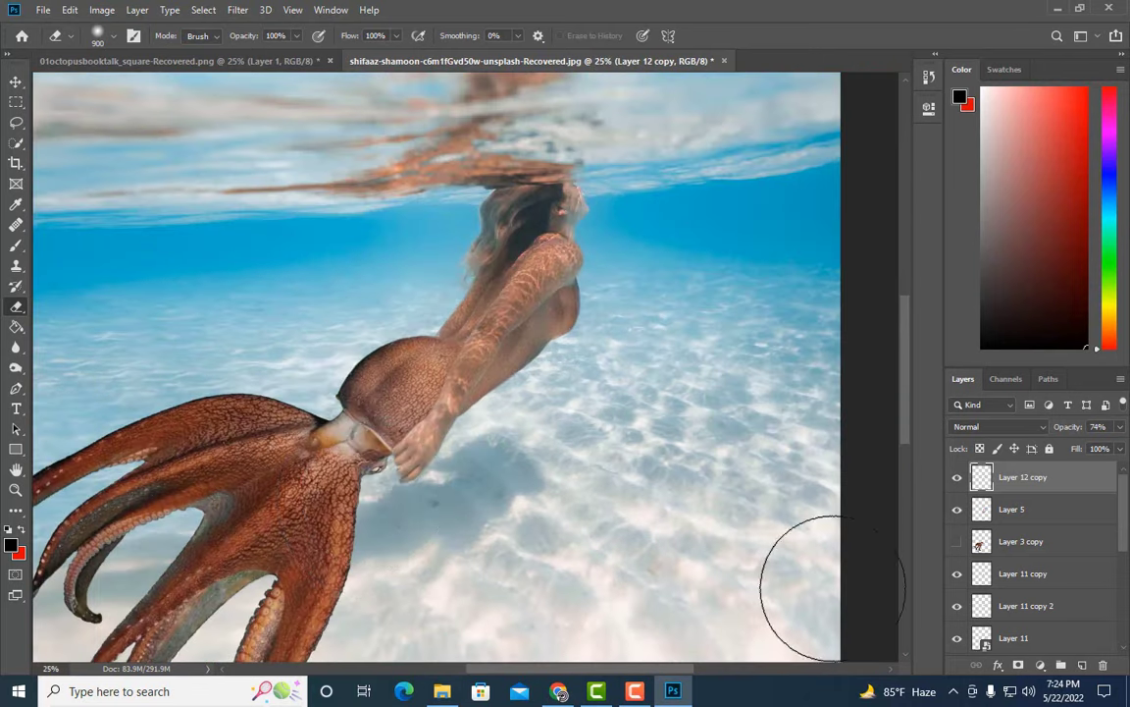
pyautogui.hotkey('ctrl', '-')
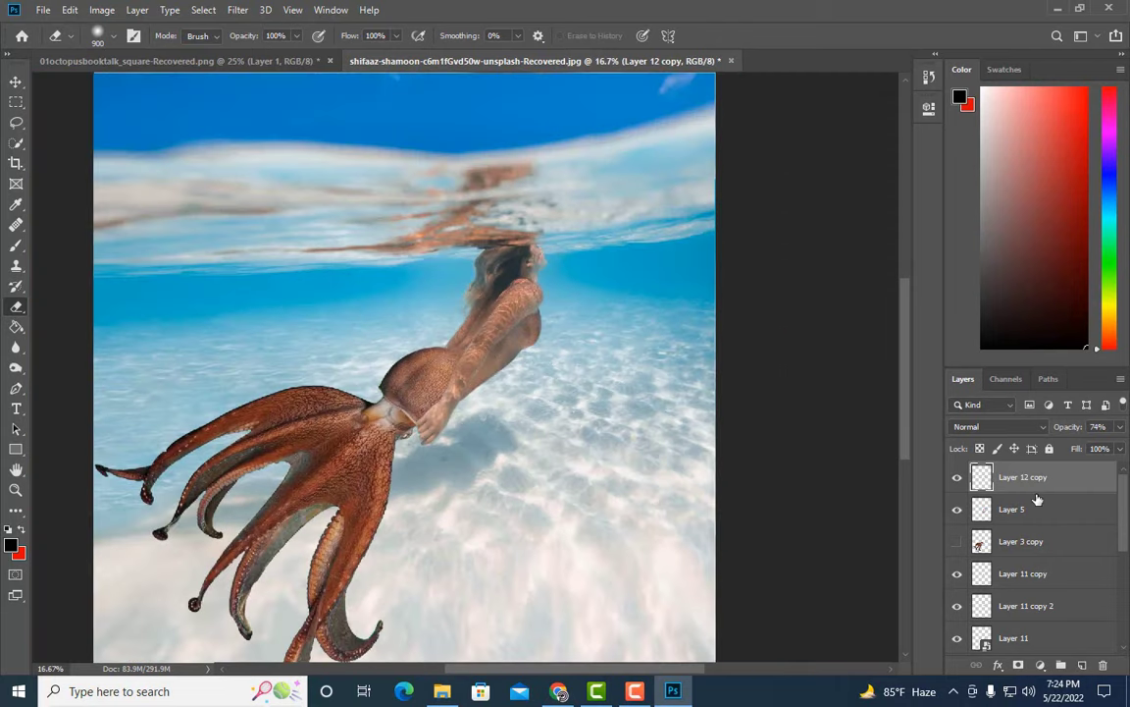
pyautogui.hotkey('ctrl', '-')
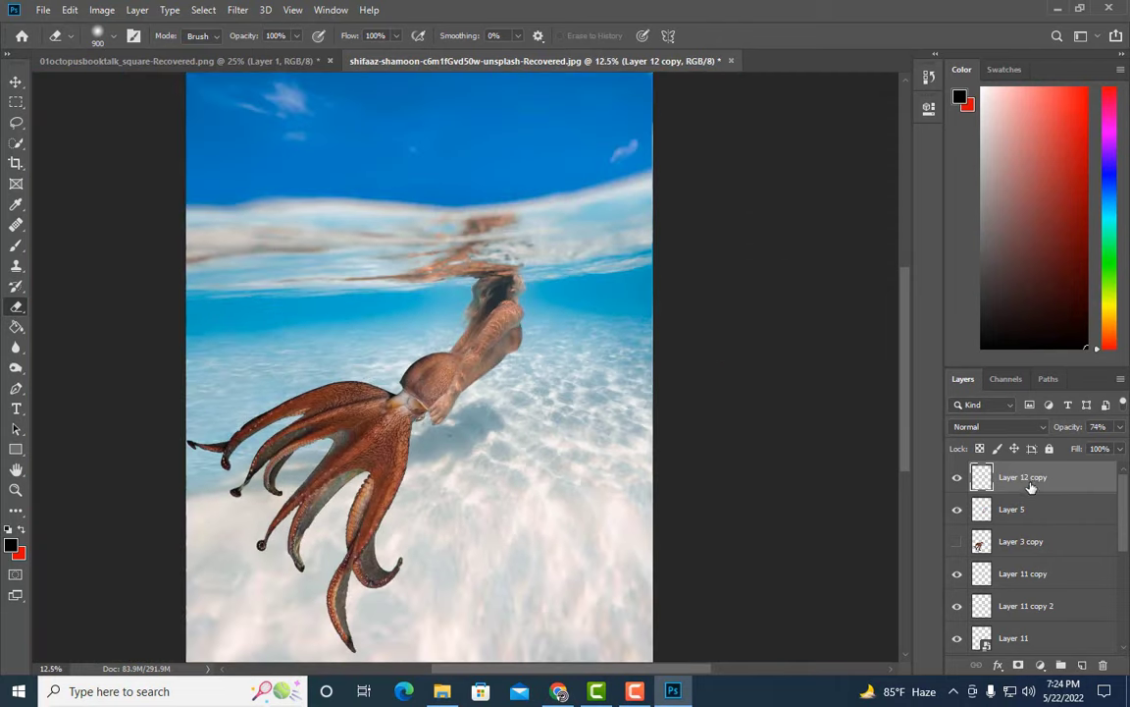
pyautogui.scroll(-2, 1041, 550)
# - Merge the selected layers and duplicate the merged result
pyautogui.scroll(-3, 1042, 577)
pyautogui.rightClick(1038, 575)
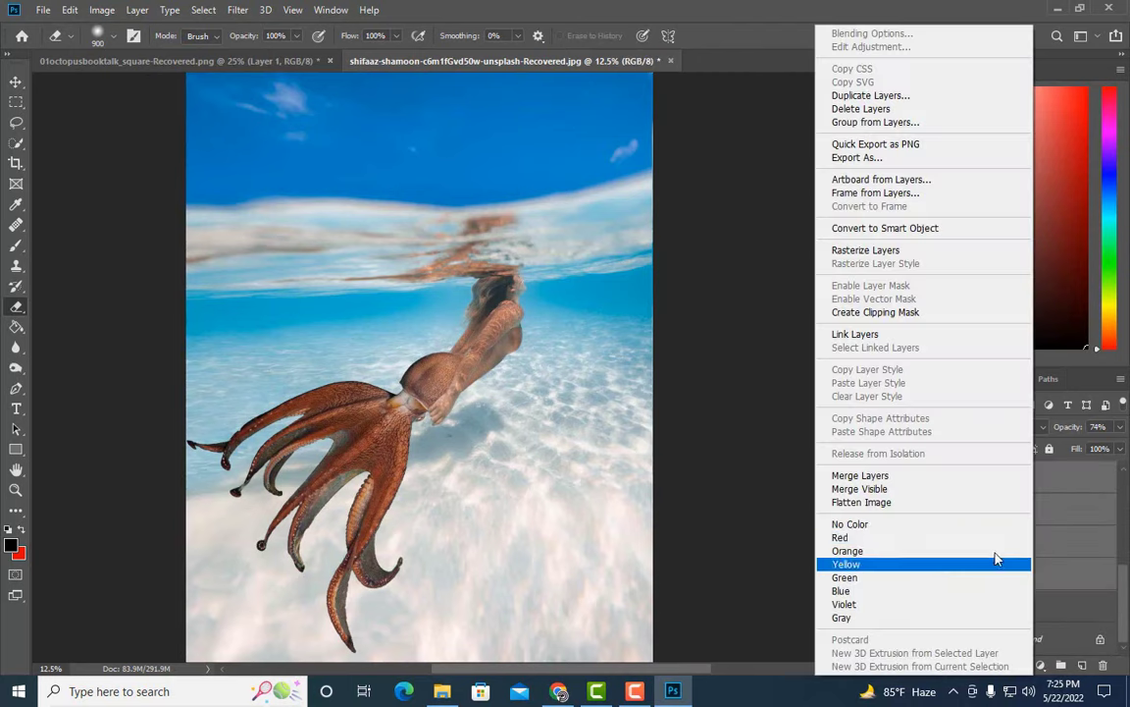
pyautogui.click(880, 477)
pyautogui.hotkey('ctrl', '+')
pyautogui.hotkey('ctrl', '+')
pyautogui.hotkey('ctrl', '+')
pyautogui.hotkey('ctrl', '+')
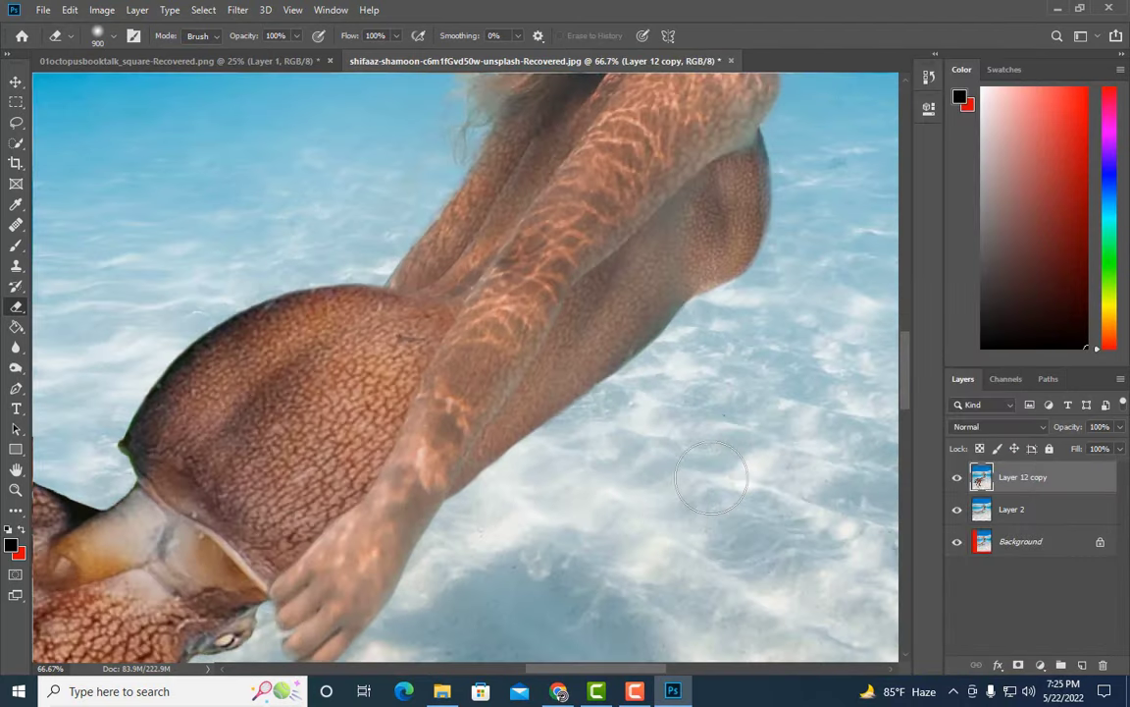
pyautogui.hotkey('ctrl', '-')
pyautogui.hotkey('ctrl', '-')
pyautogui.hotkey('ctrl', 'j')
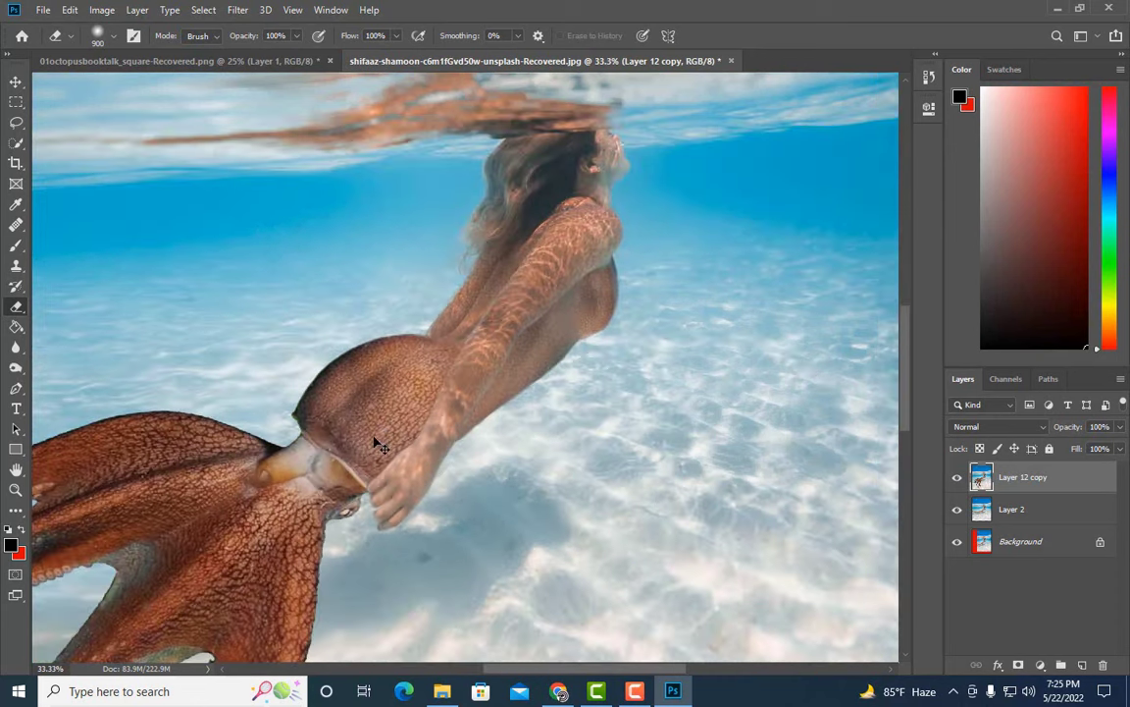
# - Cancel the Hue/Saturation adjustment and undo the duplicate and merge
pyautogui.click(103, 10)
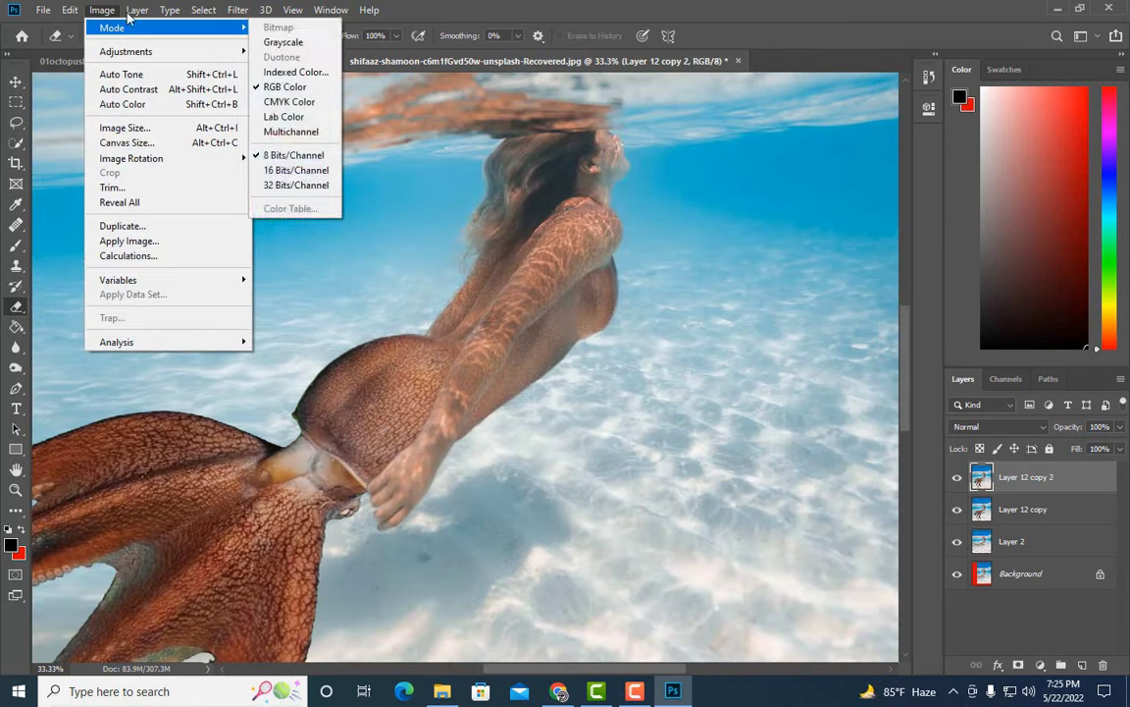
pyautogui.click(363, 133)
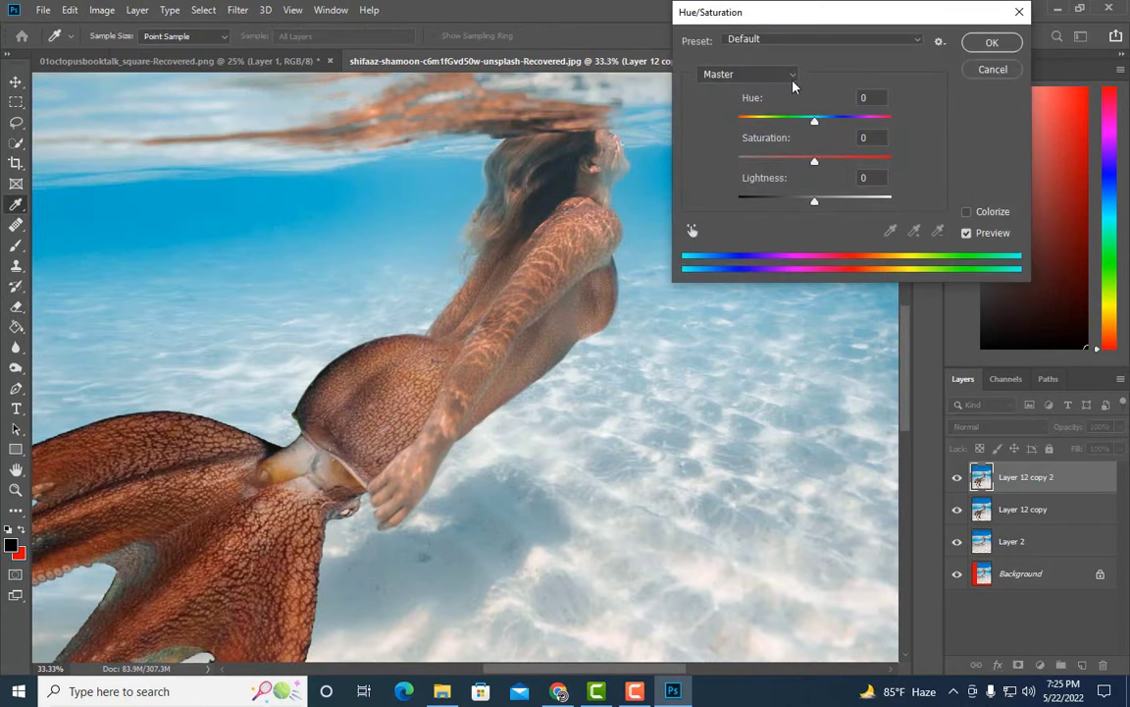
pyautogui.click(745, 73)
pyautogui.press('Escape')
pyautogui.press('Escape')
pyautogui.press('e')
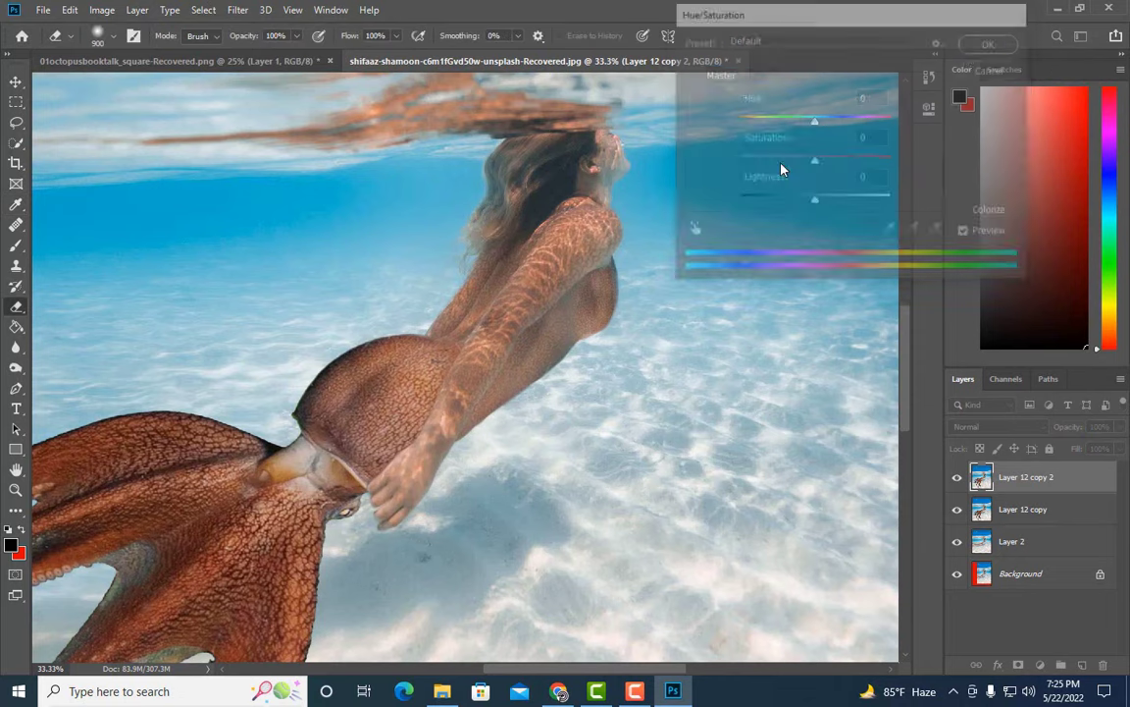
pyautogui.hotkey('ctrl', 'z')
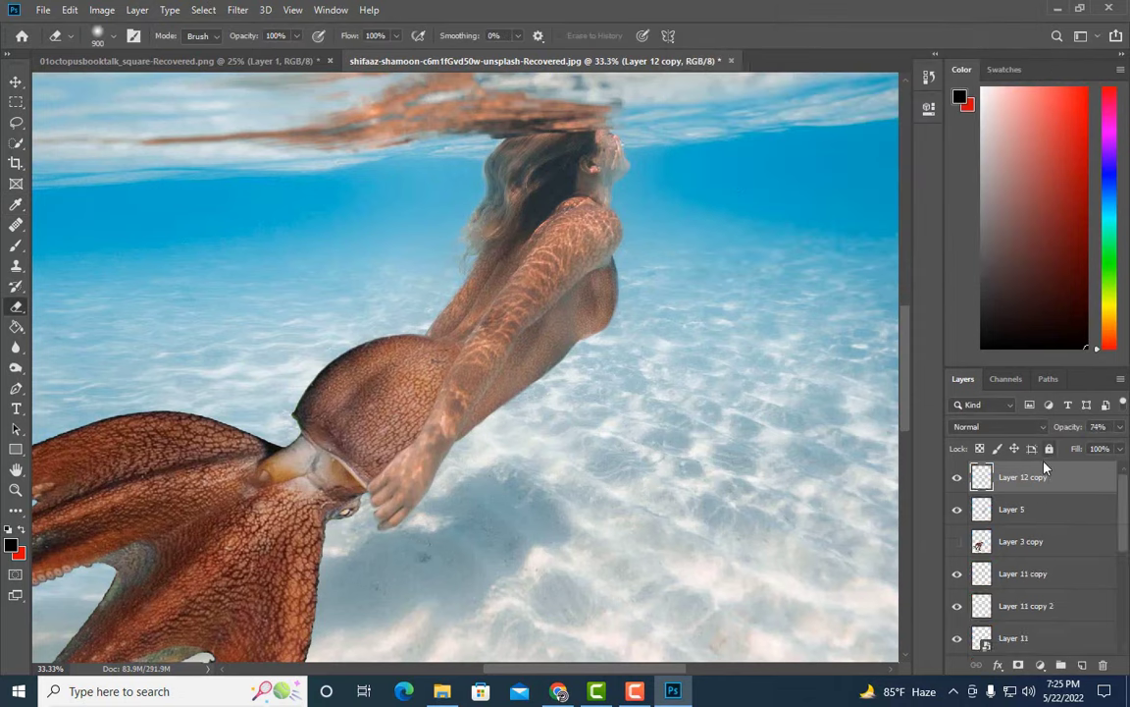
pyautogui.scroll(-2, 1036, 486)
# - Merge the texture and tail layers into one, toggling its visibility to compare
pyautogui.keyDown('shift'); pyautogui.click(1034, 538); pyautogui.keyUp('shift')
pyautogui.rightClick(1034, 537)
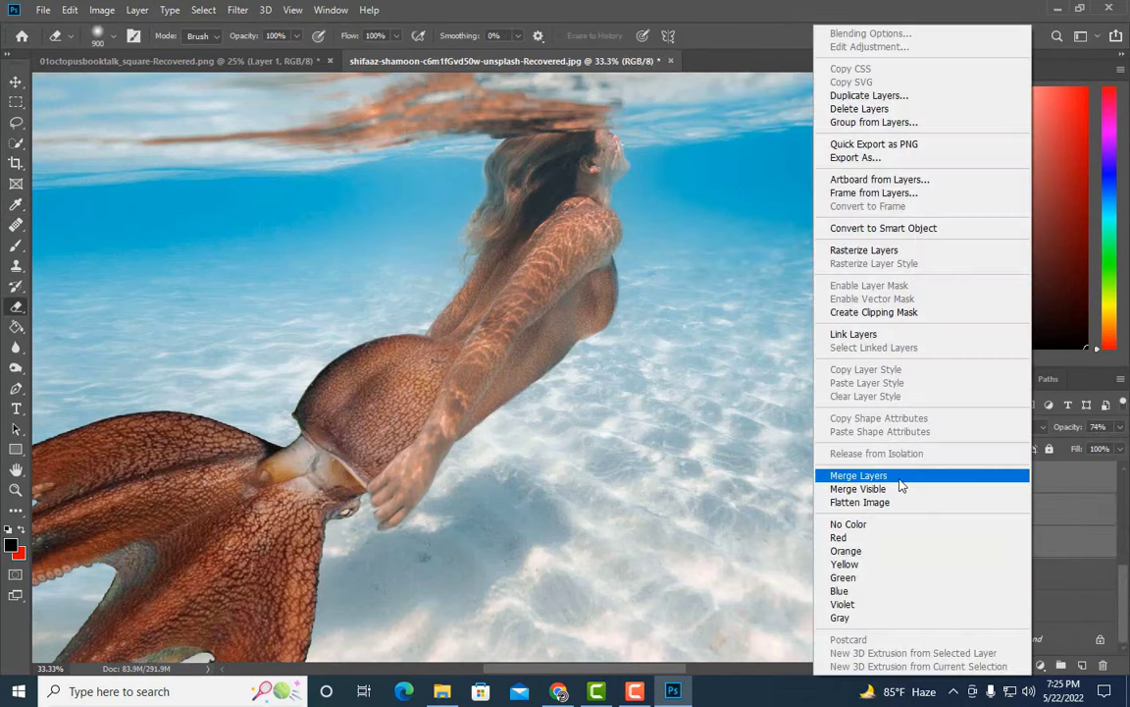
pyautogui.click(901, 477)
pyautogui.click(958, 478)
pyautogui.click(958, 478)
pyautogui.click(958, 478)
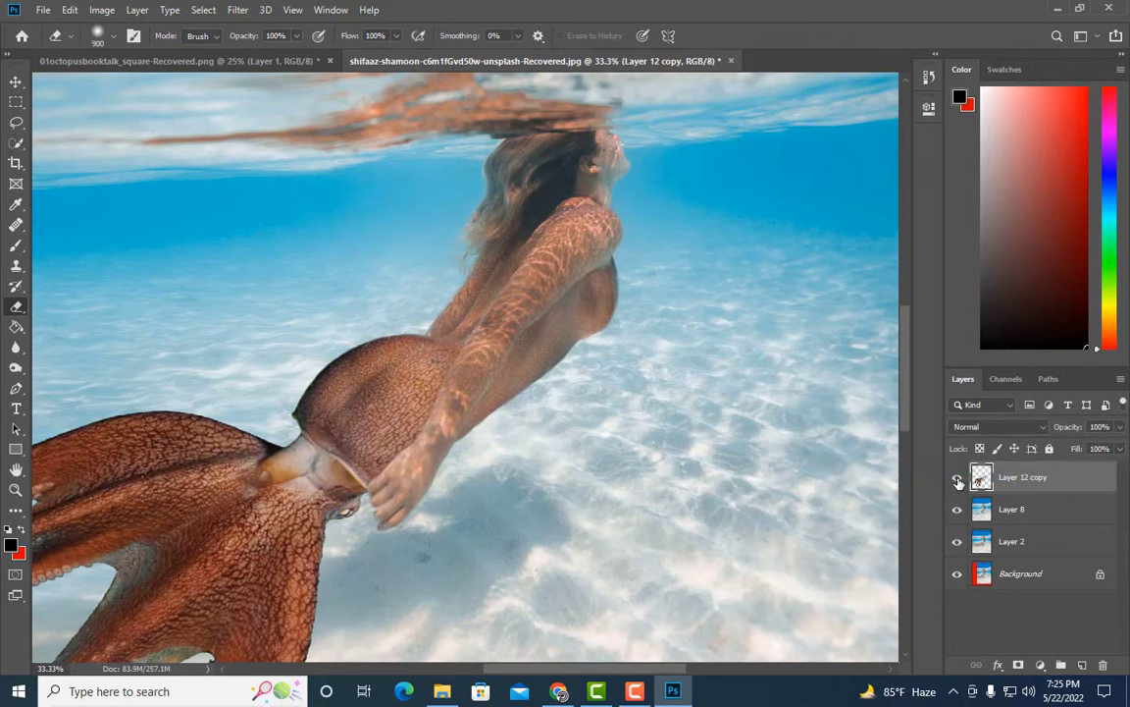
# - Add a new layer above Layer 8 and set the foreground colour to dark teal #1c2d32
pyautogui.scroll(-3, 657, 538)
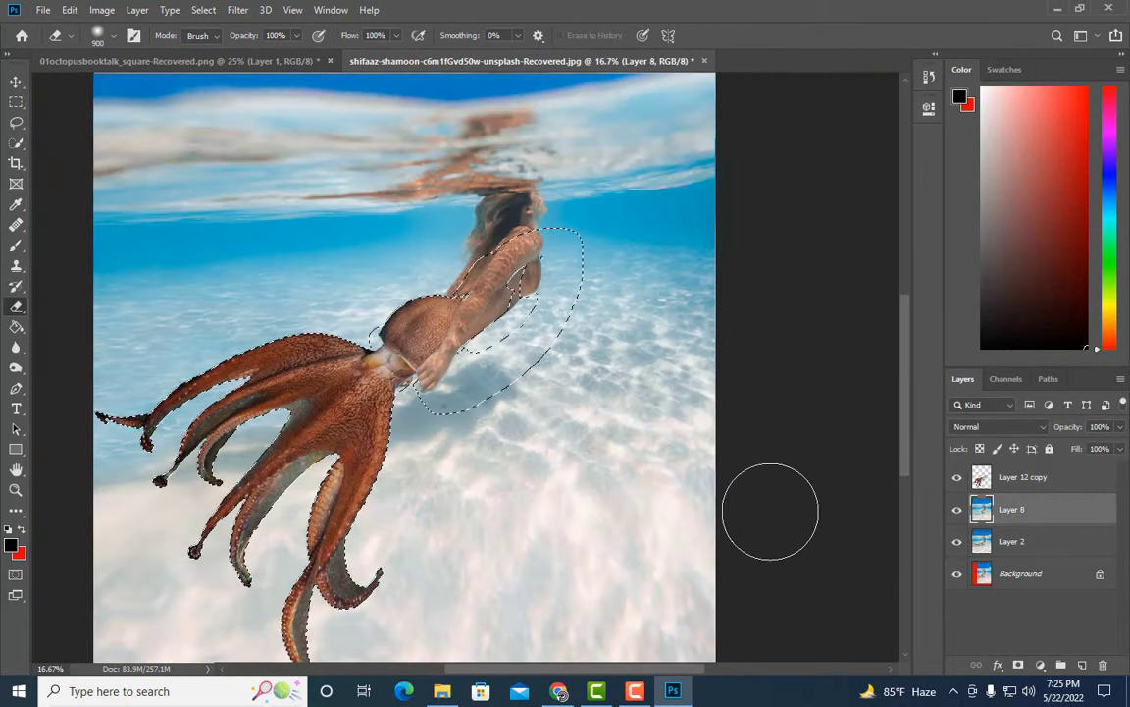
pyautogui.click(1083, 666)
pyautogui.scroll(-2, 63, 297)
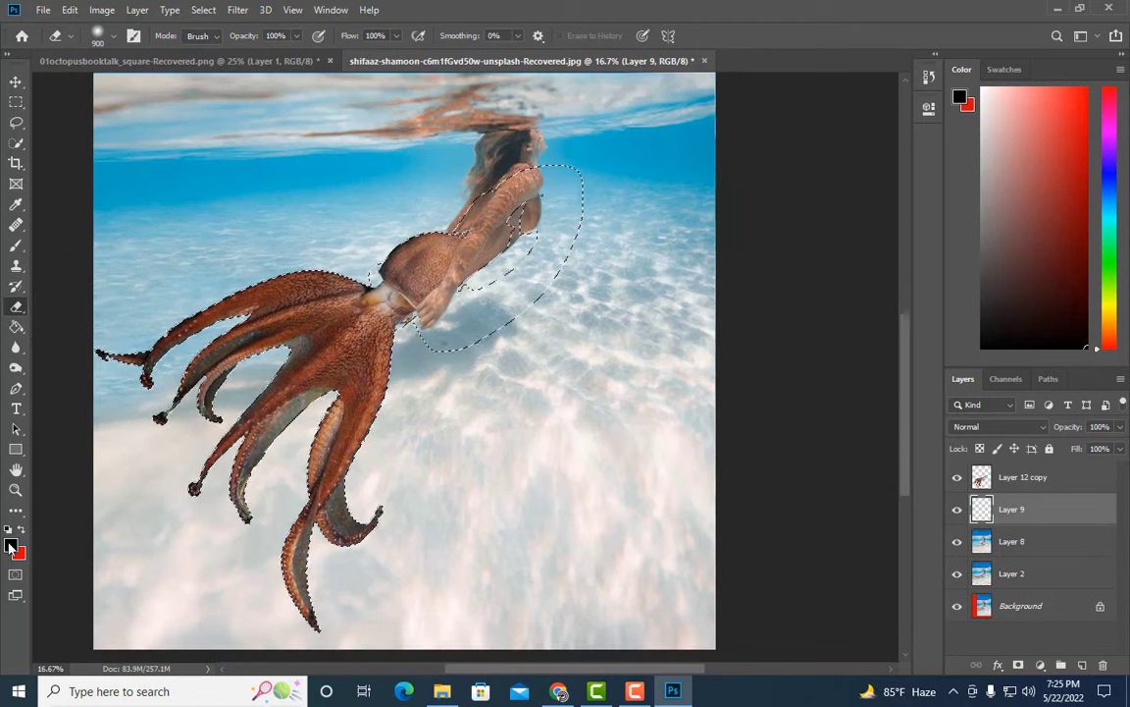
pyautogui.click(9, 547)
pyautogui.click(795, 284)
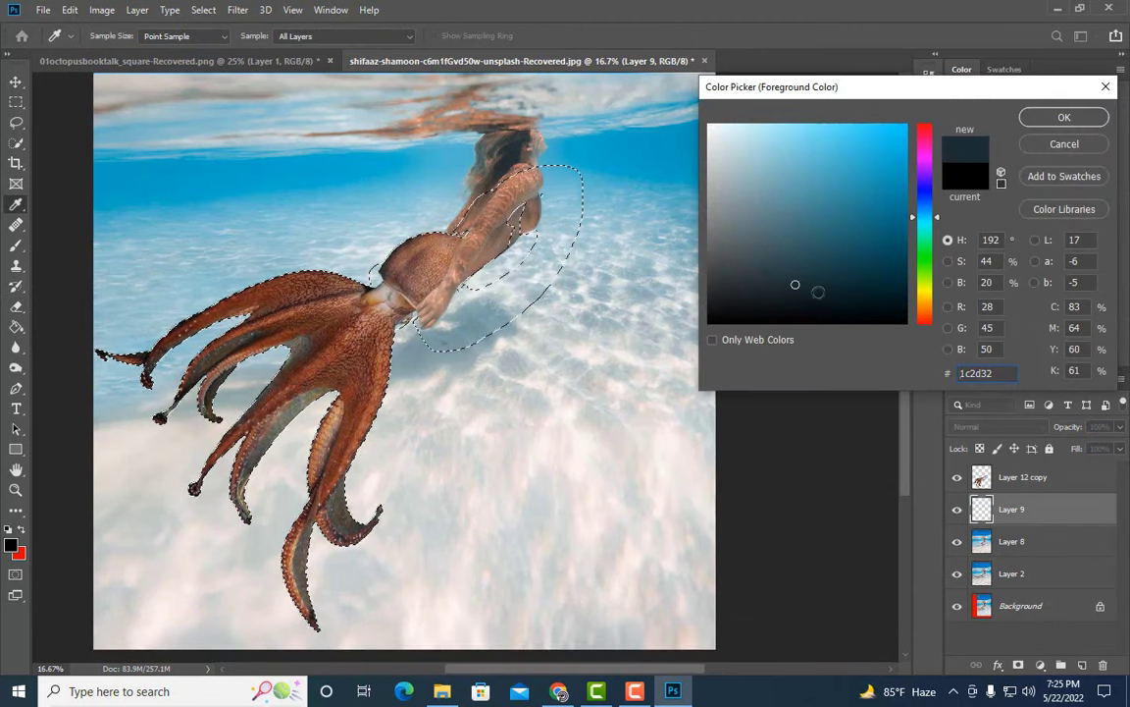
pyautogui.click(1064, 117)
# - Paint the octopus selection dark teal with an 1100 px brush, then deselect
pyautogui.press('e')
pyautogui.scroll(-1, 225, 283)
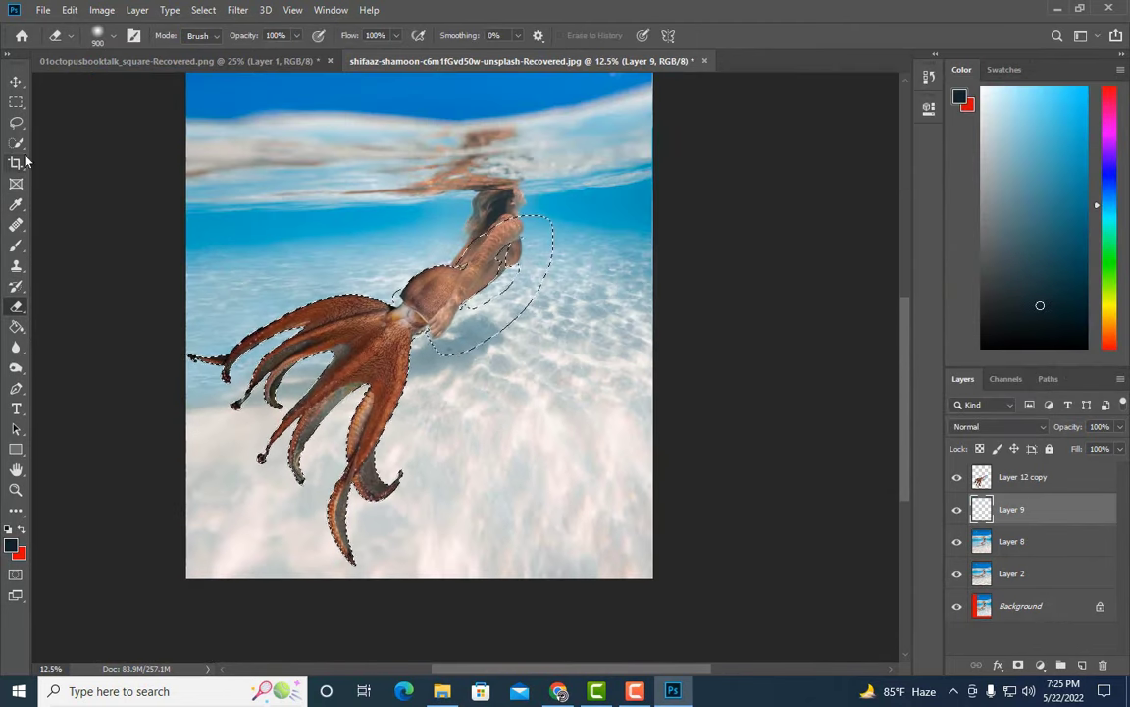
pyautogui.rightClick(15, 246)
pyautogui.click(69, 223)
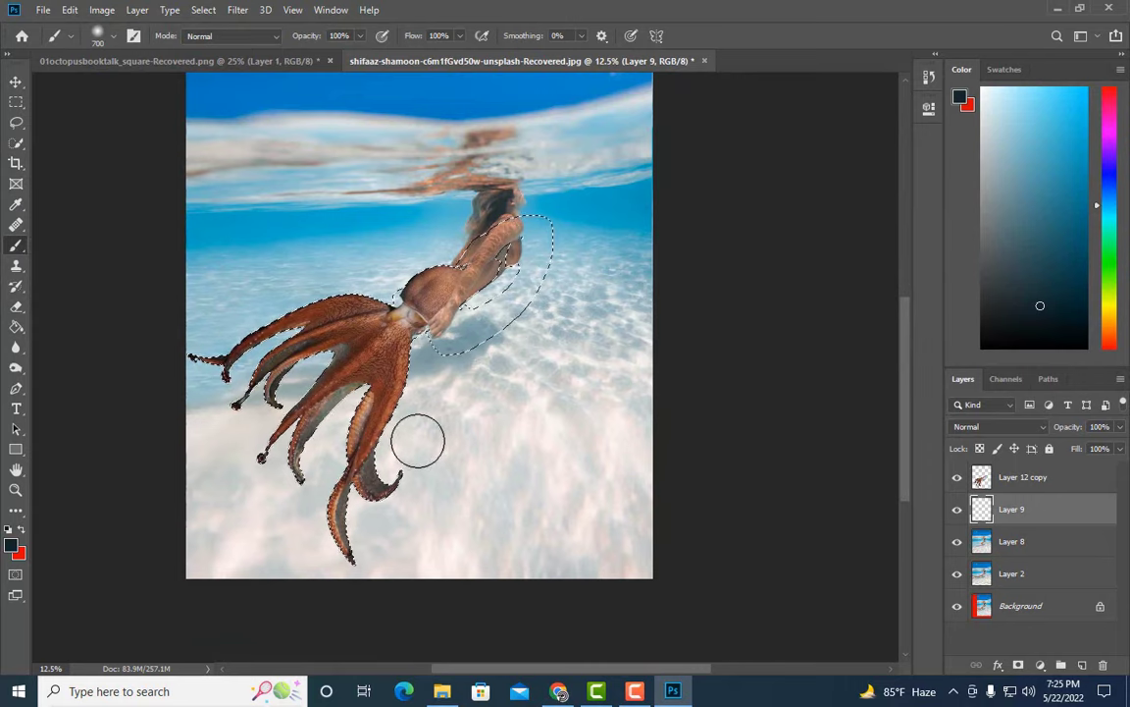
pyautogui.press(']')
pyautogui.press(']')
pyautogui.press(']')
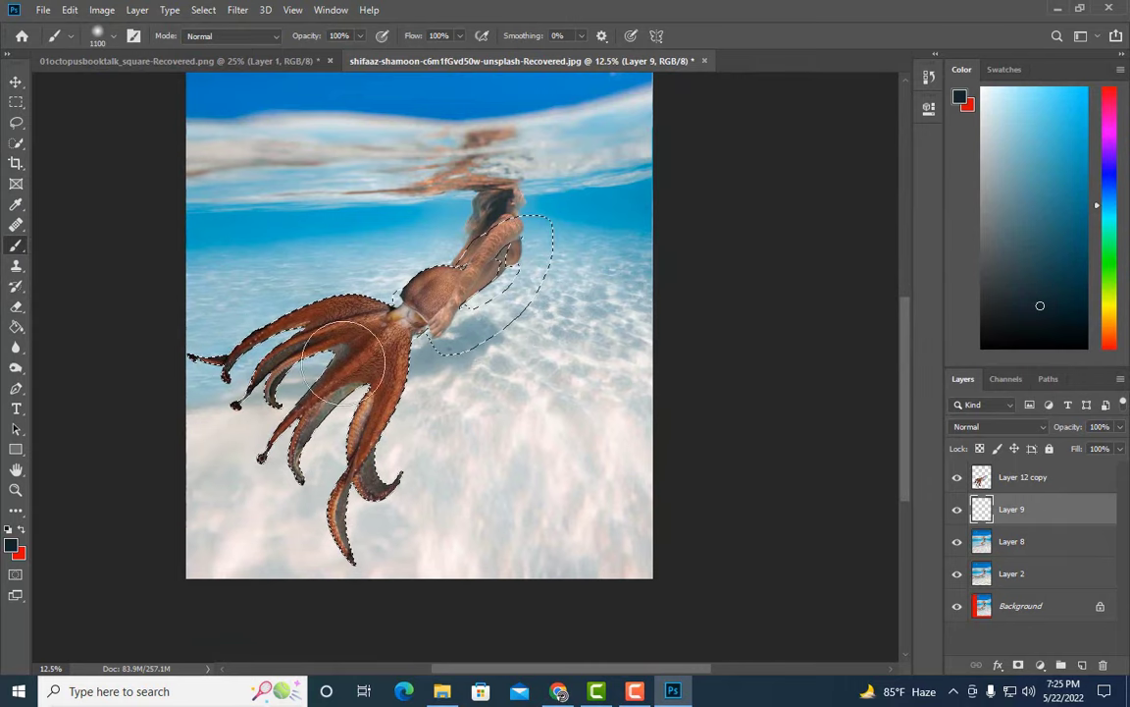
pyautogui.click(16, 102)
pyautogui.hotkey('ctrl', 'd')
# - Warp the dark silhouette into a tentacle shadow stretched down and left across the sand
pyautogui.hotkey('ctrl', 't')
pyautogui.click(631, 35)
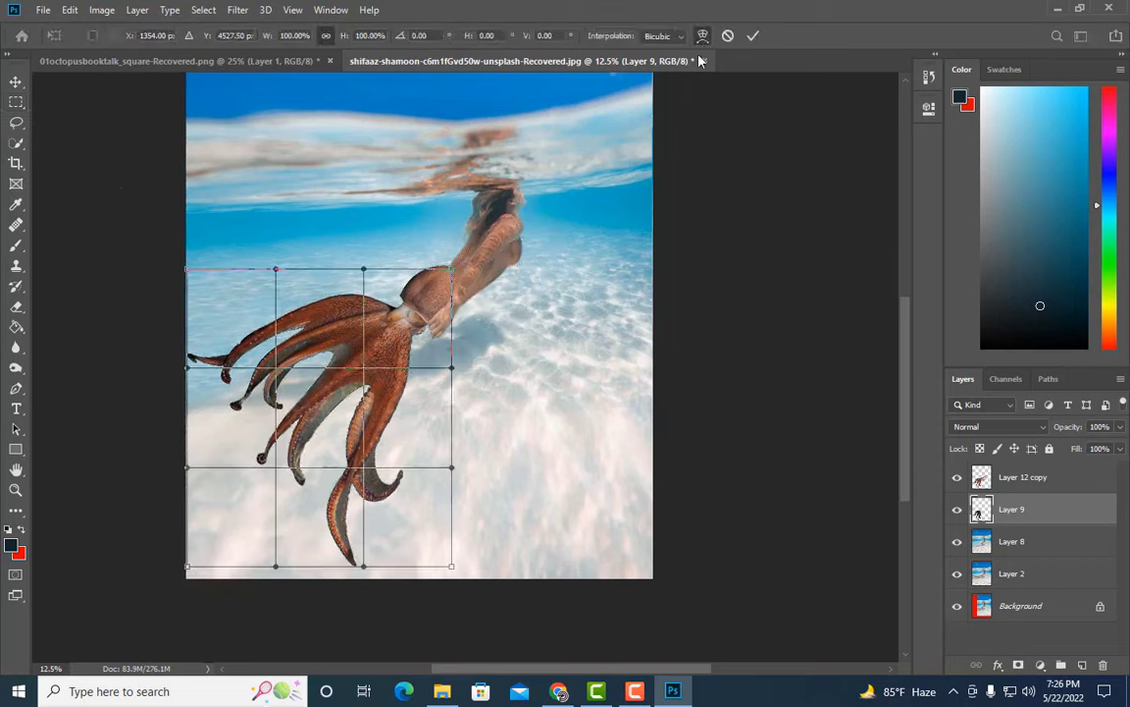
pyautogui.moveTo(239, 433); pyautogui.dragTo(244, 457)
pyautogui.moveTo(294, 383); pyautogui.dragTo(314, 402)
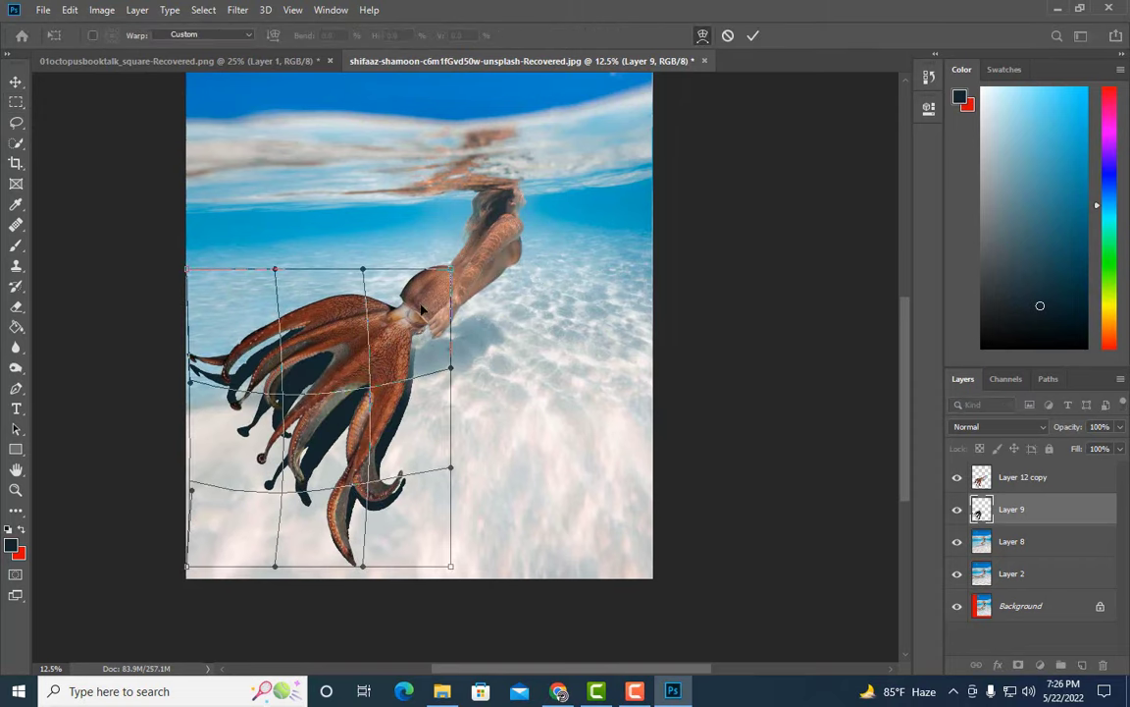
pyautogui.moveTo(452, 269); pyautogui.dragTo(521, 345)
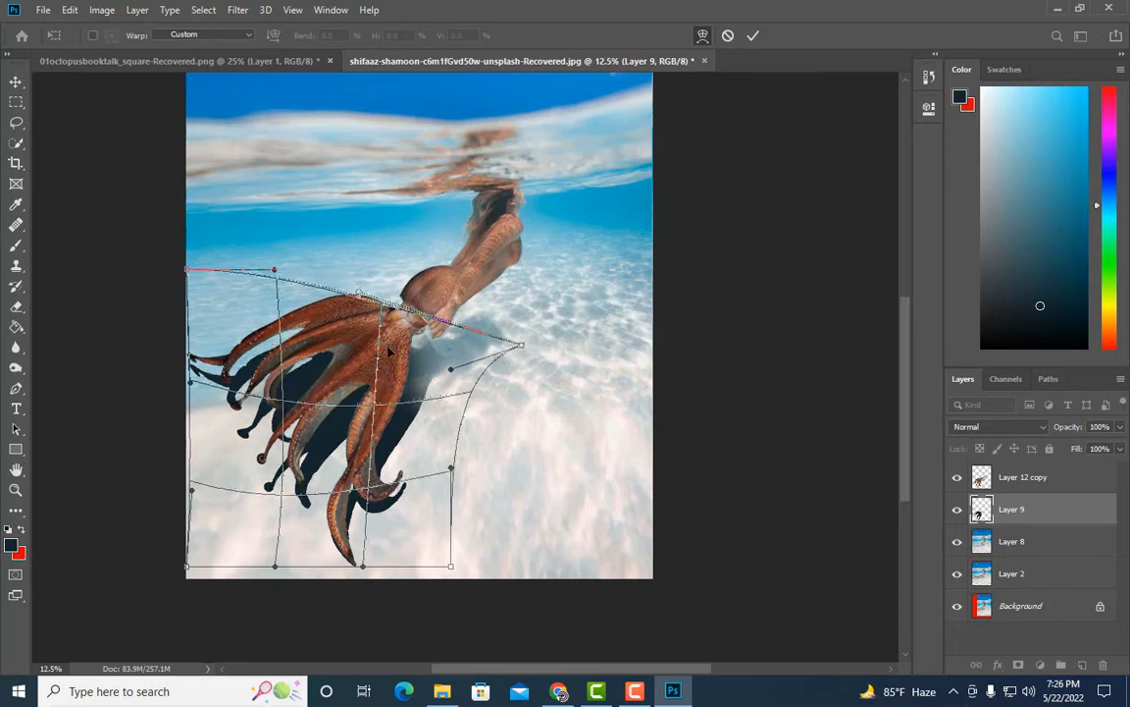
pyautogui.moveTo(389, 357); pyautogui.dragTo(408, 355)
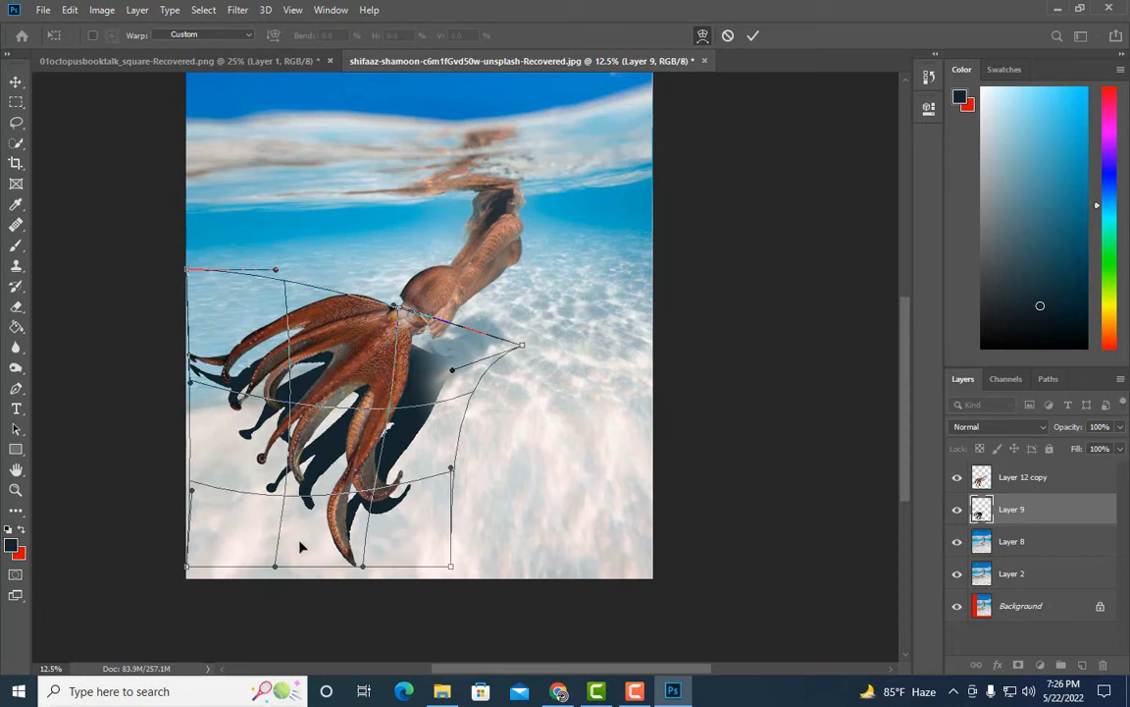
pyautogui.moveTo(301, 546); pyautogui.dragTo(241, 564)
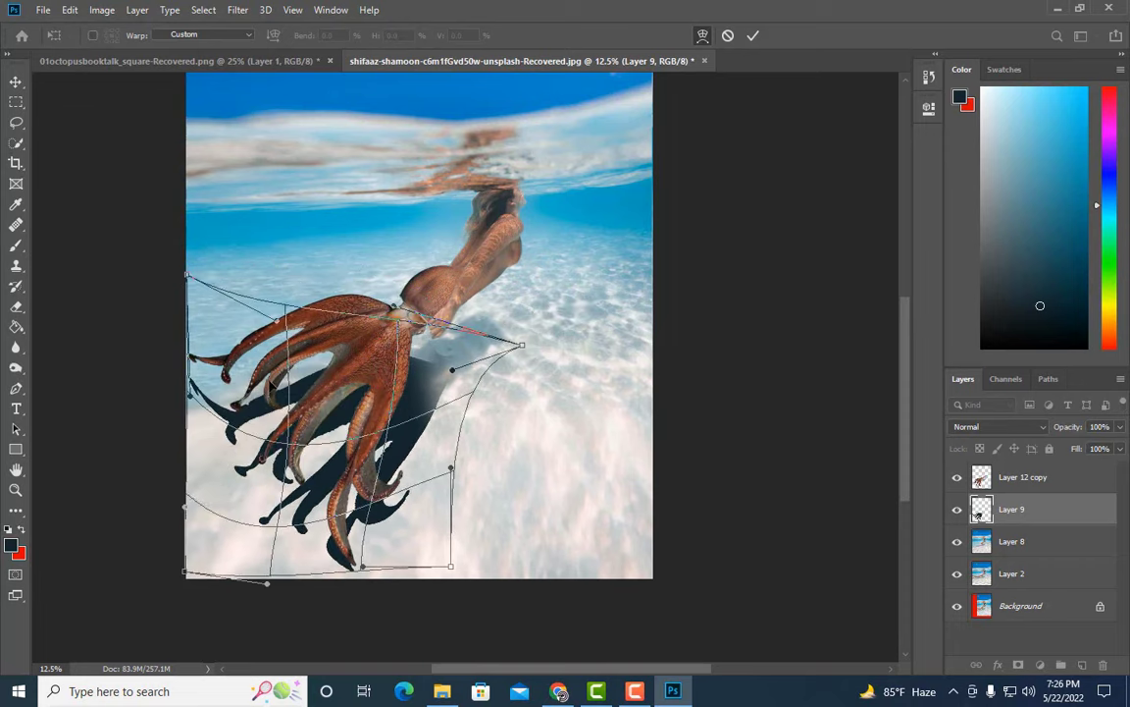
pyautogui.moveTo(185, 508); pyautogui.dragTo(169, 487)
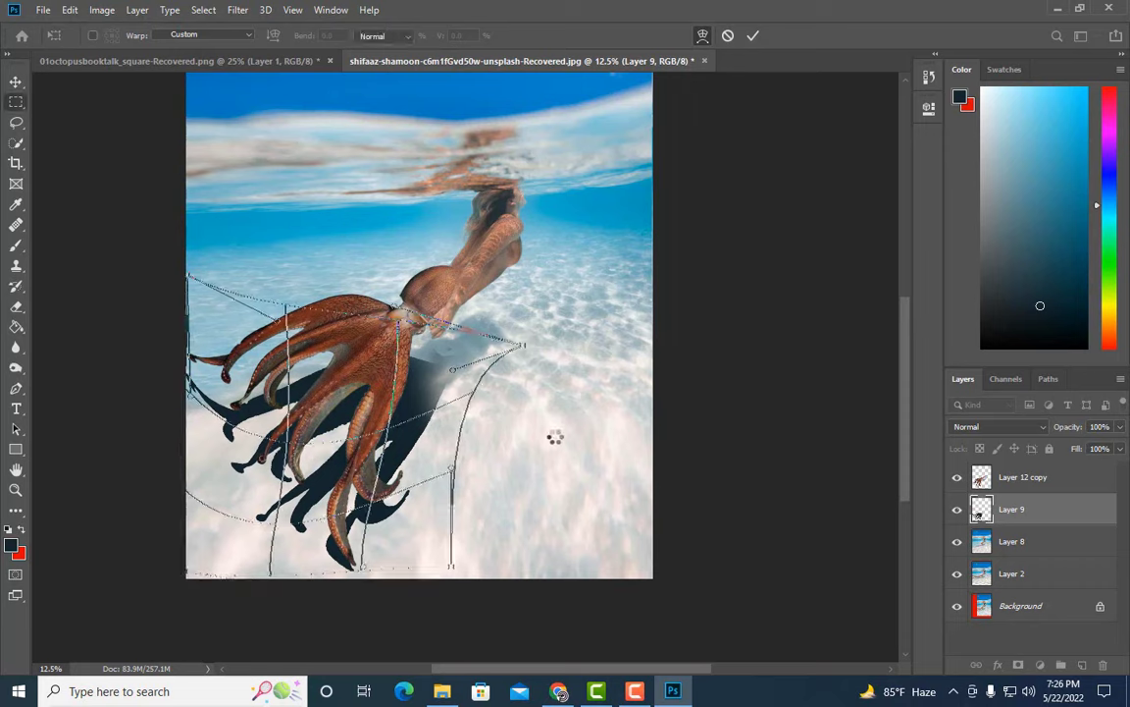
pyautogui.press('Return')
# - Skew the shadow by stretching its bottom-left down and adjusting its top-right corner
pyautogui.hotkey('ctrl', 't')
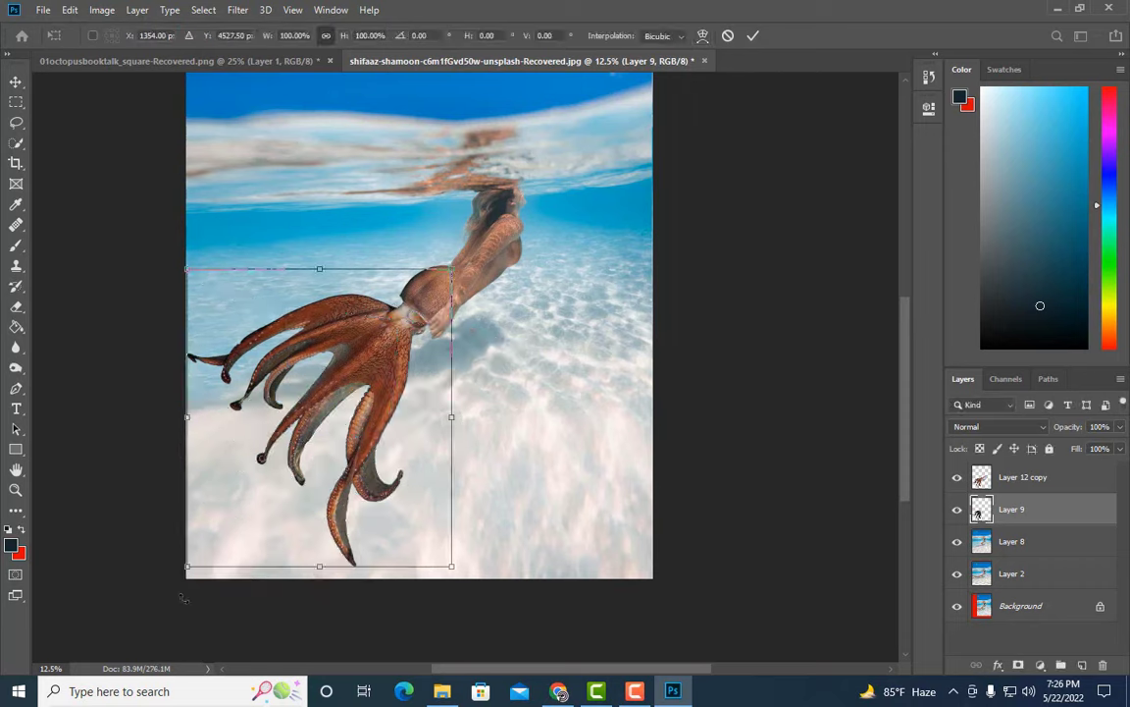
pyautogui.moveTo(189, 569); pyautogui.dragTo(212, 667)
pyautogui.moveTo(450, 265); pyautogui.dragTo(457, 316)
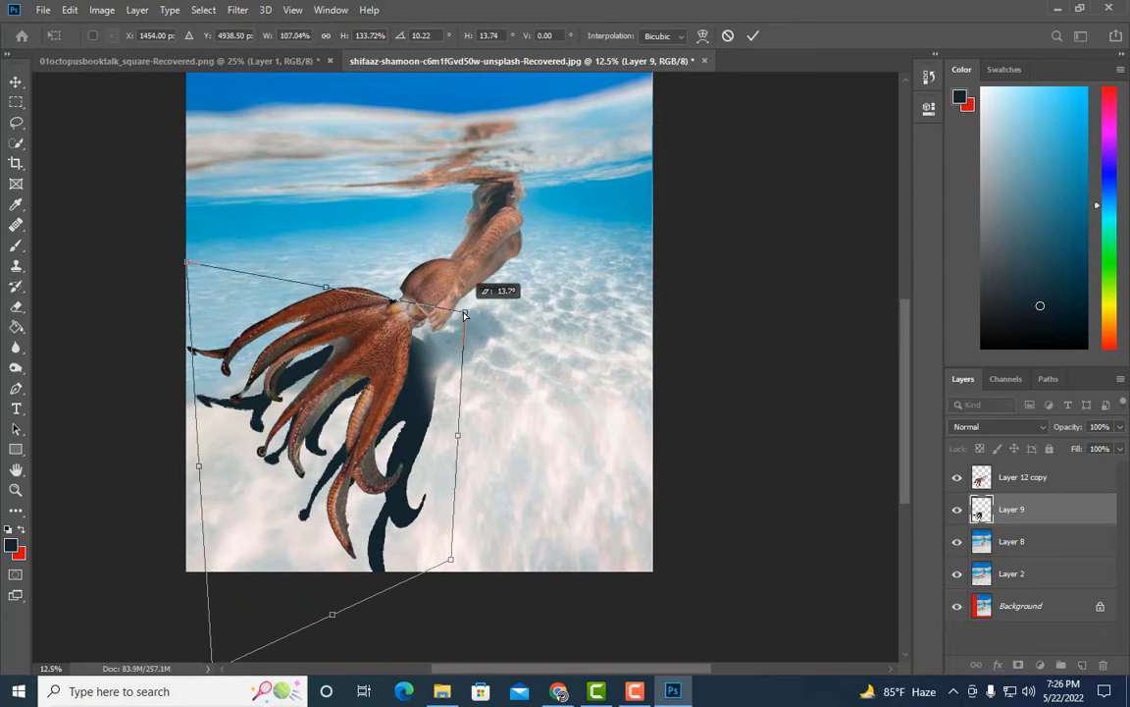
pyautogui.moveTo(458, 316); pyautogui.dragTo(475, 309)
# - Apply the shadow transform and fade the shadow layer to 46% opacity
pyautogui.press('Return')
pyautogui.press('m')
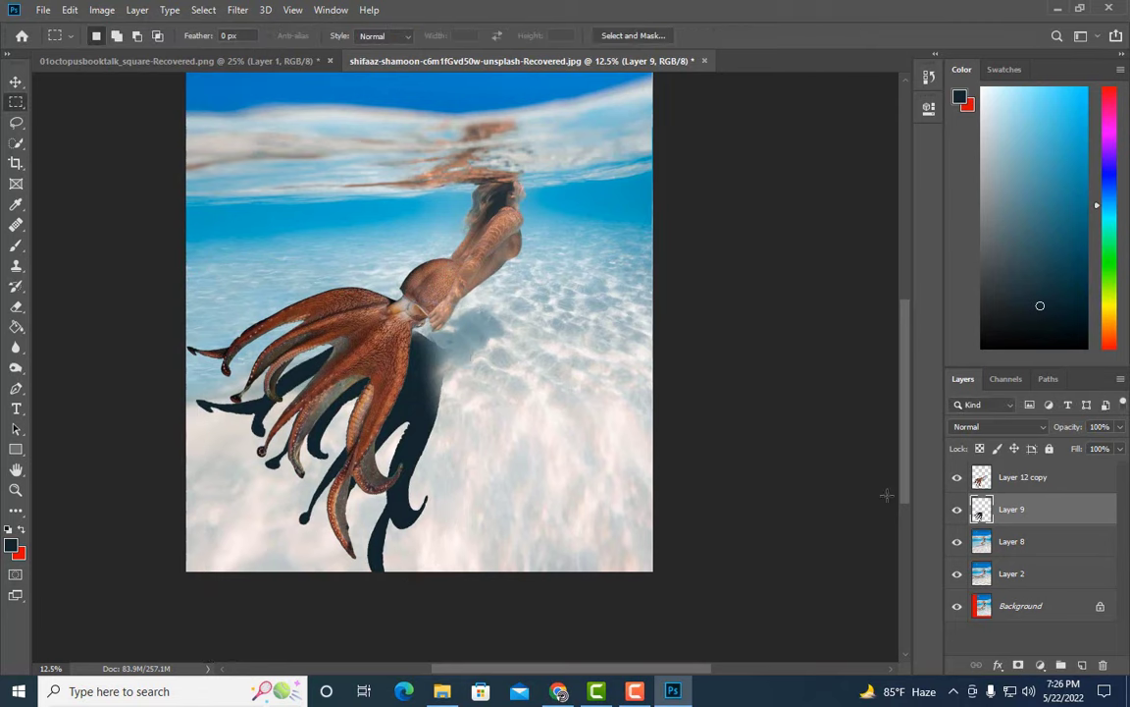
pyautogui.rightClick(1020, 509)
pyautogui.press('Escape')
pyautogui.moveTo(1116, 441); pyautogui.dragTo(1081, 447)
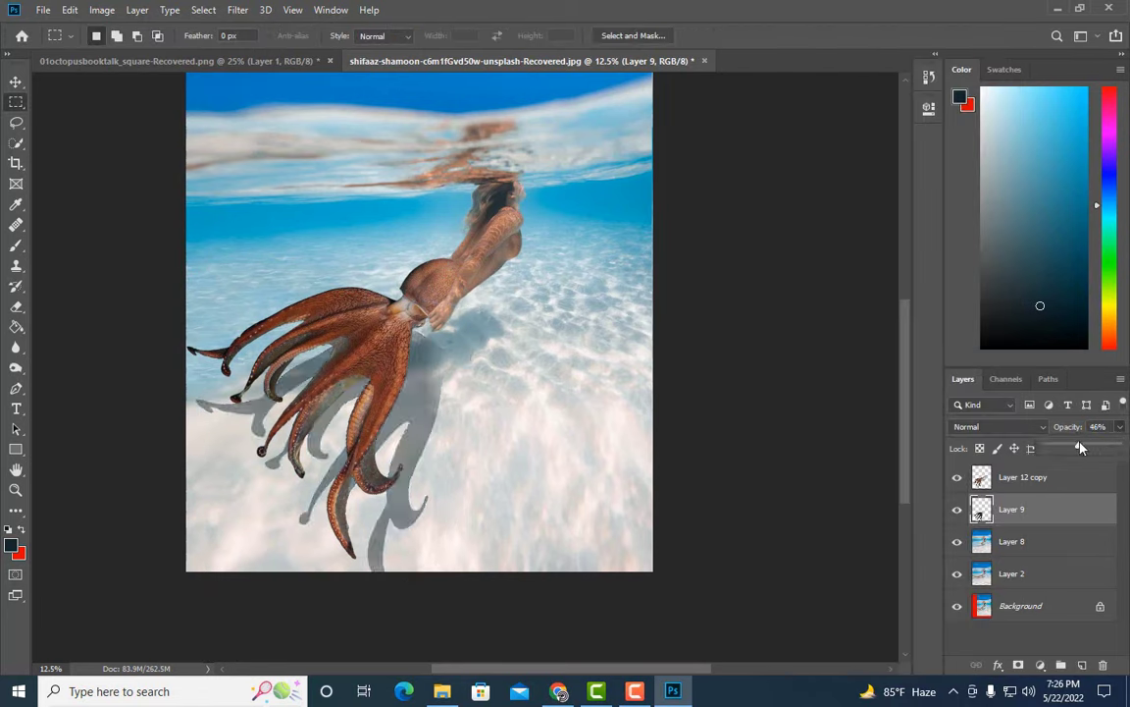
# - Apply a 28-pixel Motion Blur to the shadow and lower its opacity to 18%
pyautogui.click(235, 10)
pyautogui.click(467, 280)
pyautogui.moveTo(451, 393); pyautogui.dragTo(467, 395)
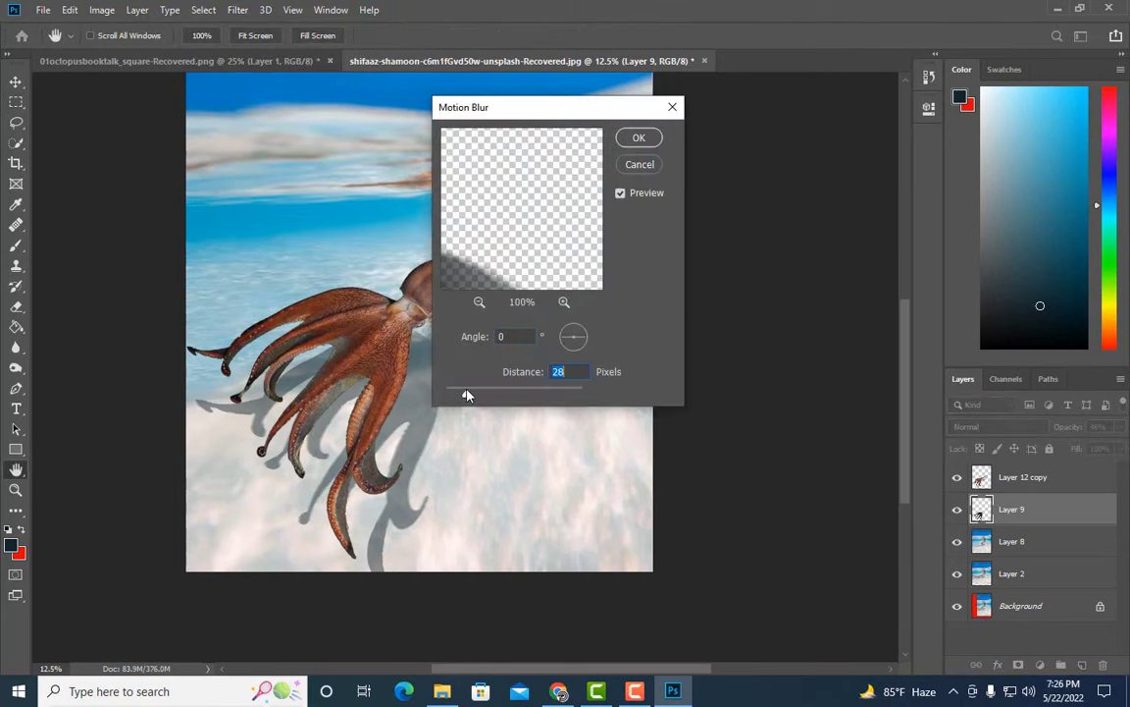
pyautogui.click(639, 138)
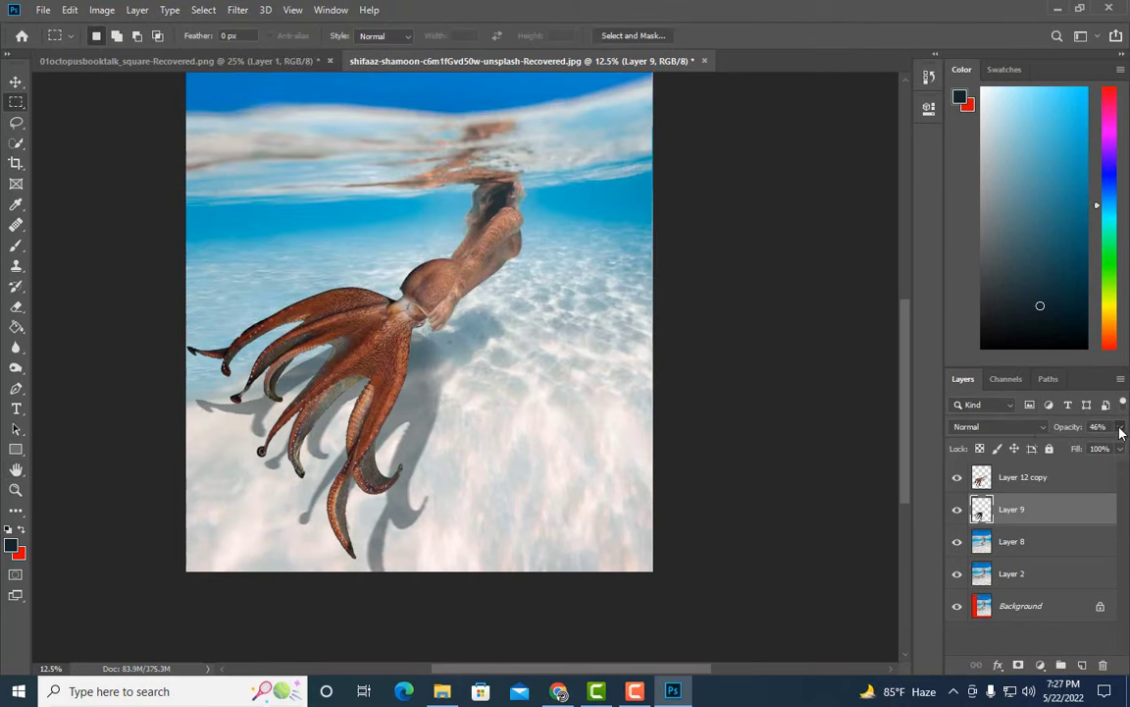
pyautogui.moveTo(1066, 449); pyautogui.dragTo(1062, 449)
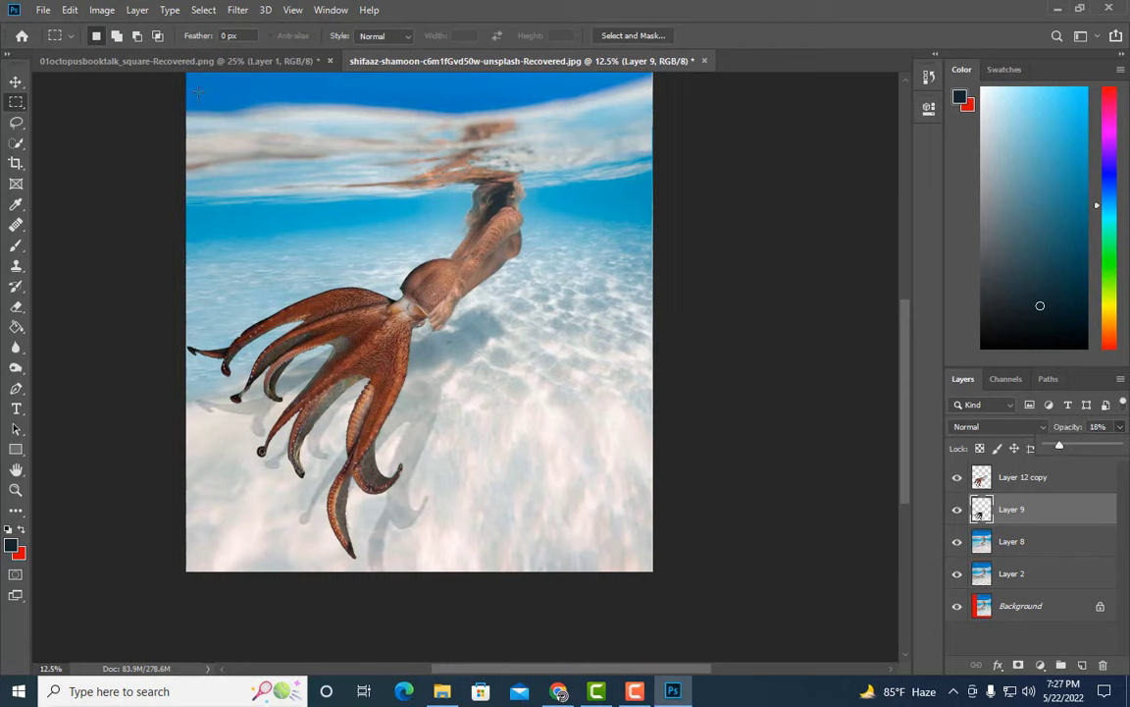
pyautogui.click(102, 10)
# - Soften the shadow with Gaussian Blur and raise its opacity to 30%
pyautogui.click(466, 247)
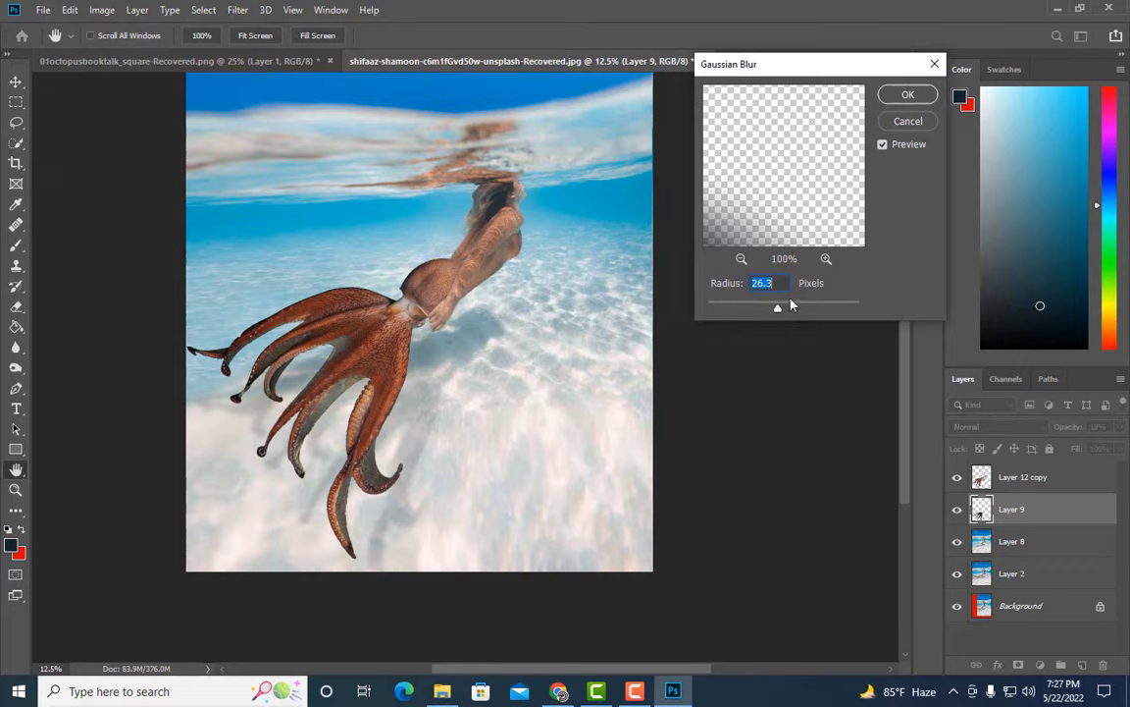
pyautogui.click(882, 145)
pyautogui.click(775, 306)
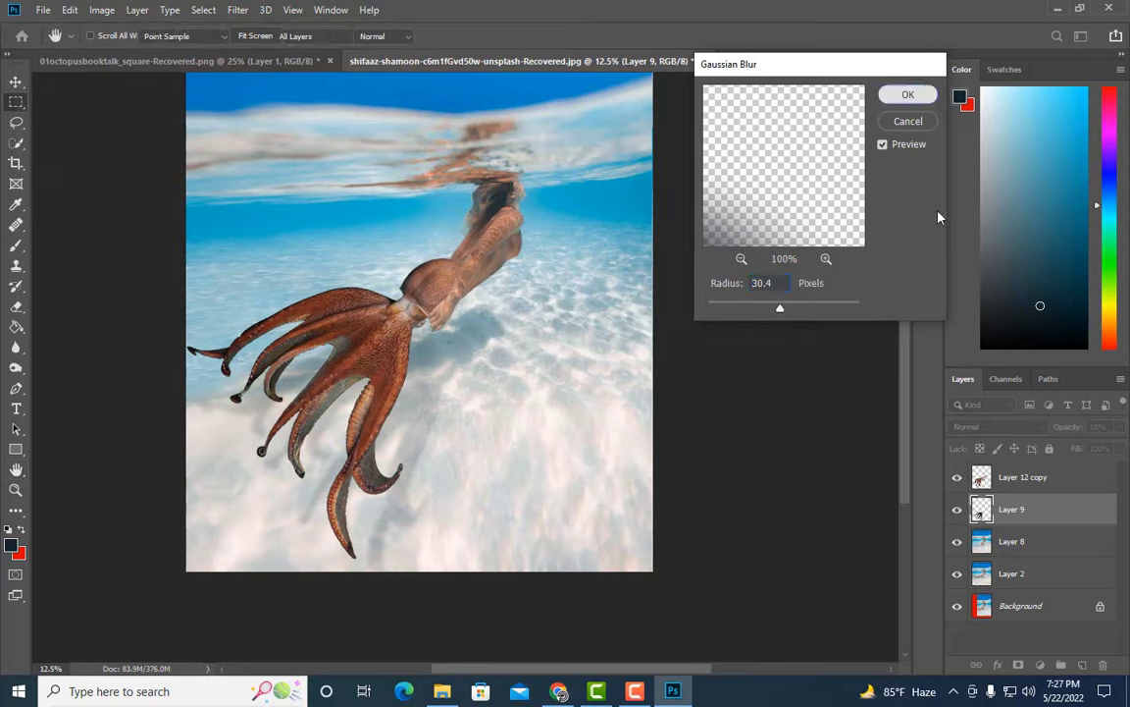
pyautogui.press('Return')
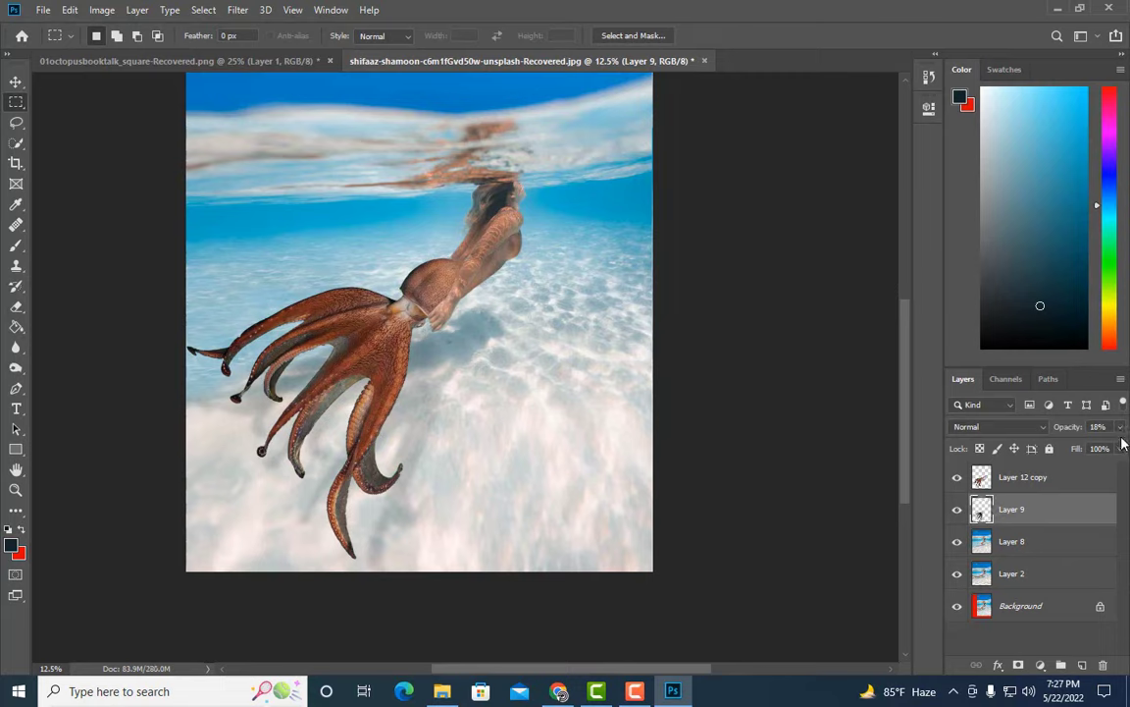
pyautogui.moveTo(1119, 427); pyautogui.dragTo(1069, 448)
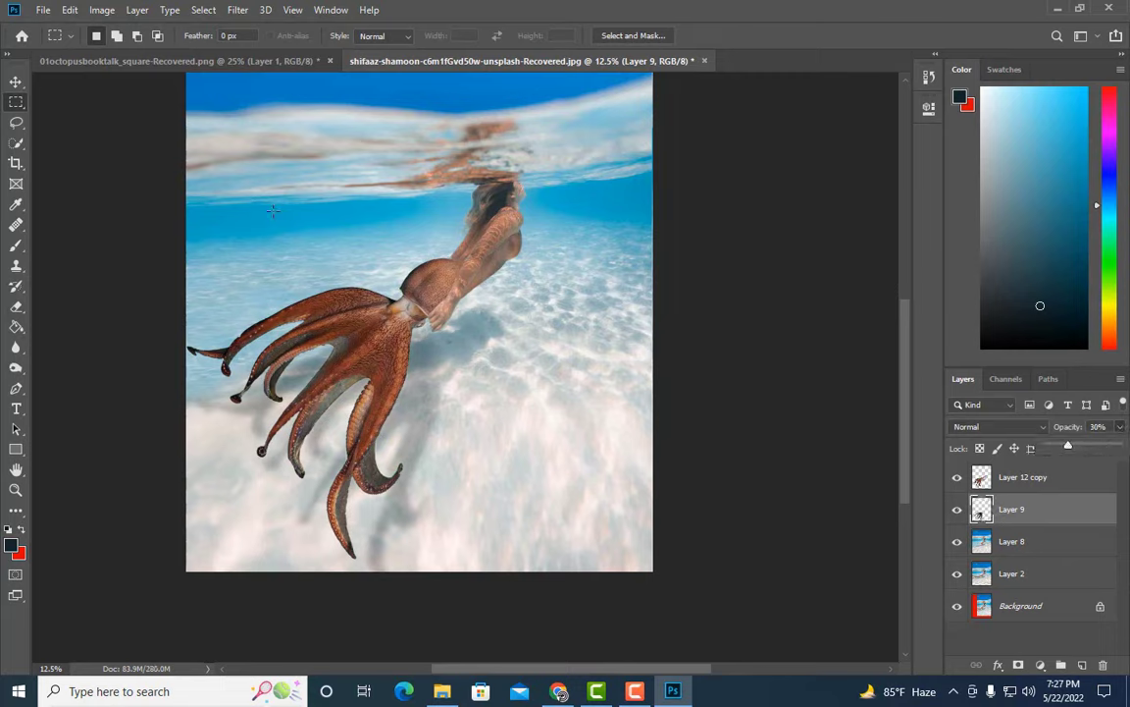
# - Tint the shadow with Color Balance at -40, 0, +34
pyautogui.click(103, 10)
pyautogui.click(388, 146)
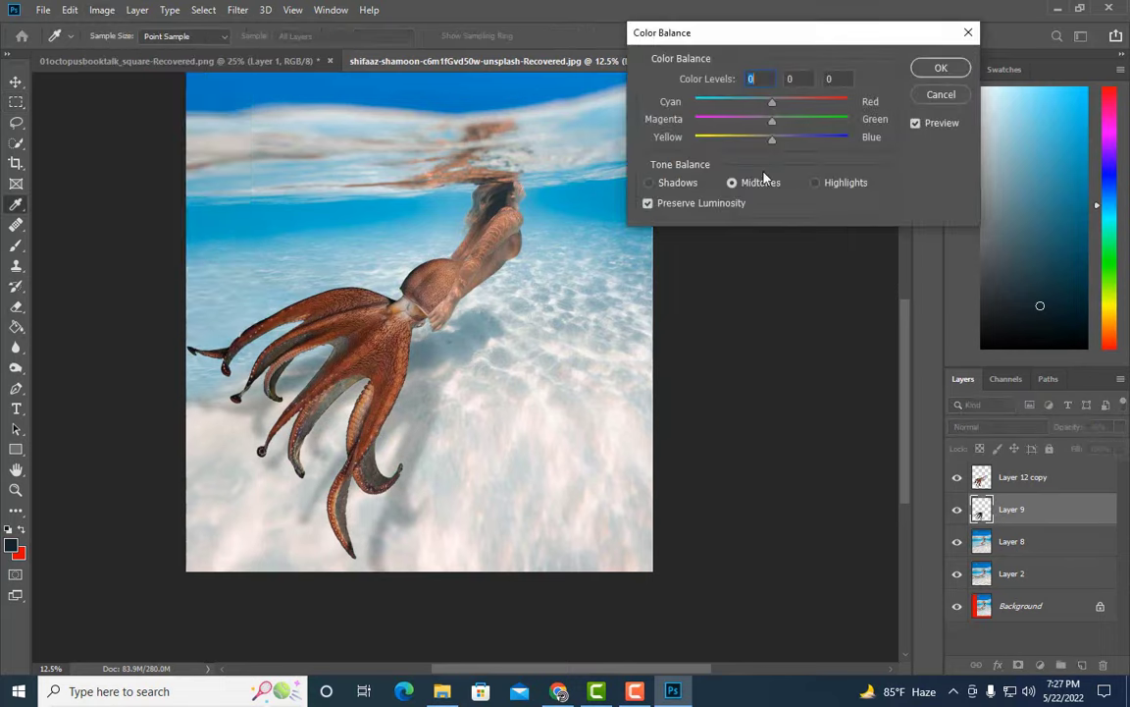
pyautogui.moveTo(818, 142); pyautogui.dragTo(798, 142)
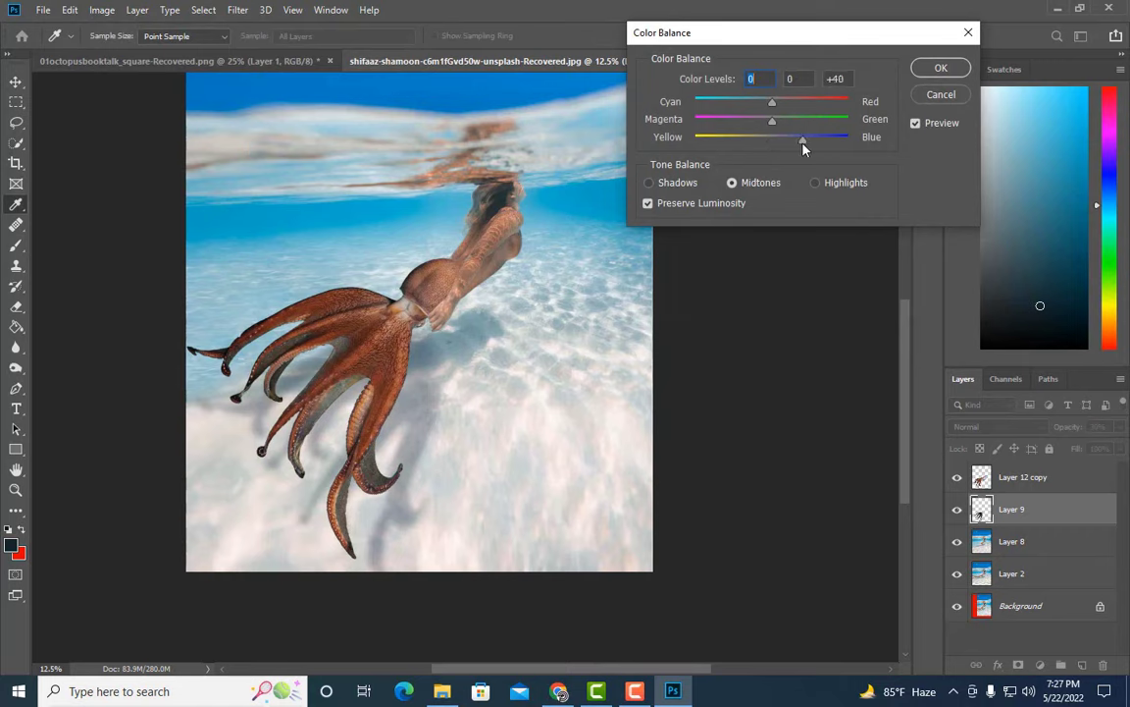
pyautogui.click(742, 102)
pyautogui.click(940, 68)
pyautogui.press('m')
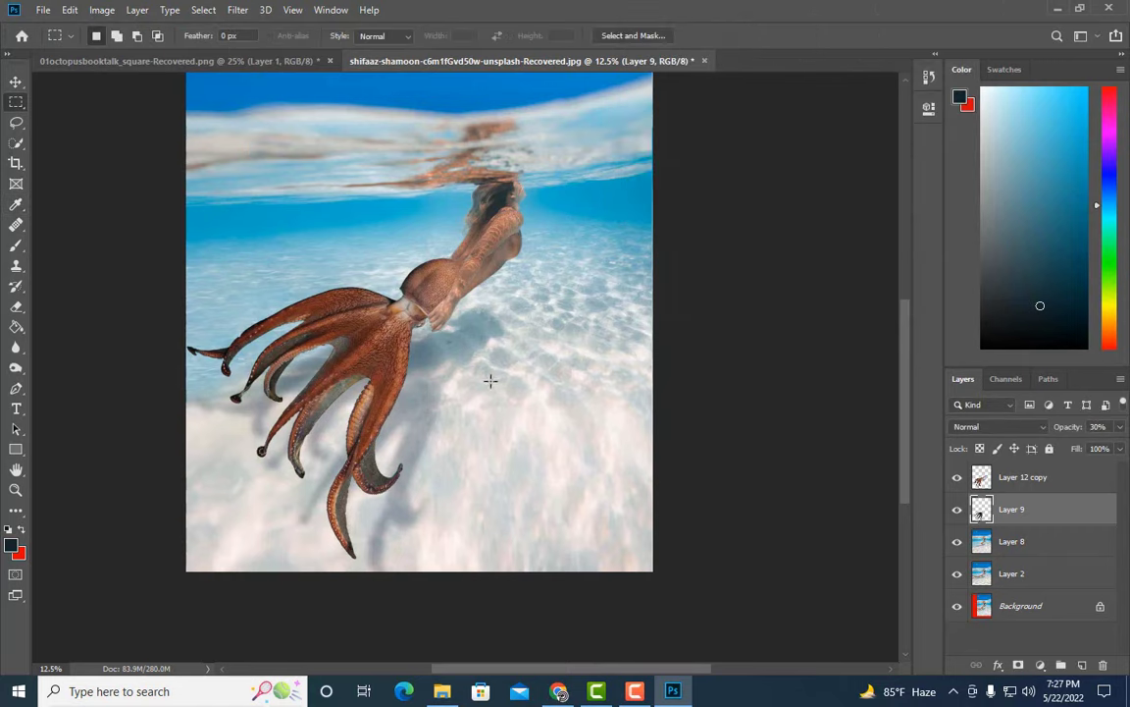
# - Fade the shadow layer to 21% opacity
pyautogui.hotkey('ctrl', '+')
pyautogui.click(17, 307)
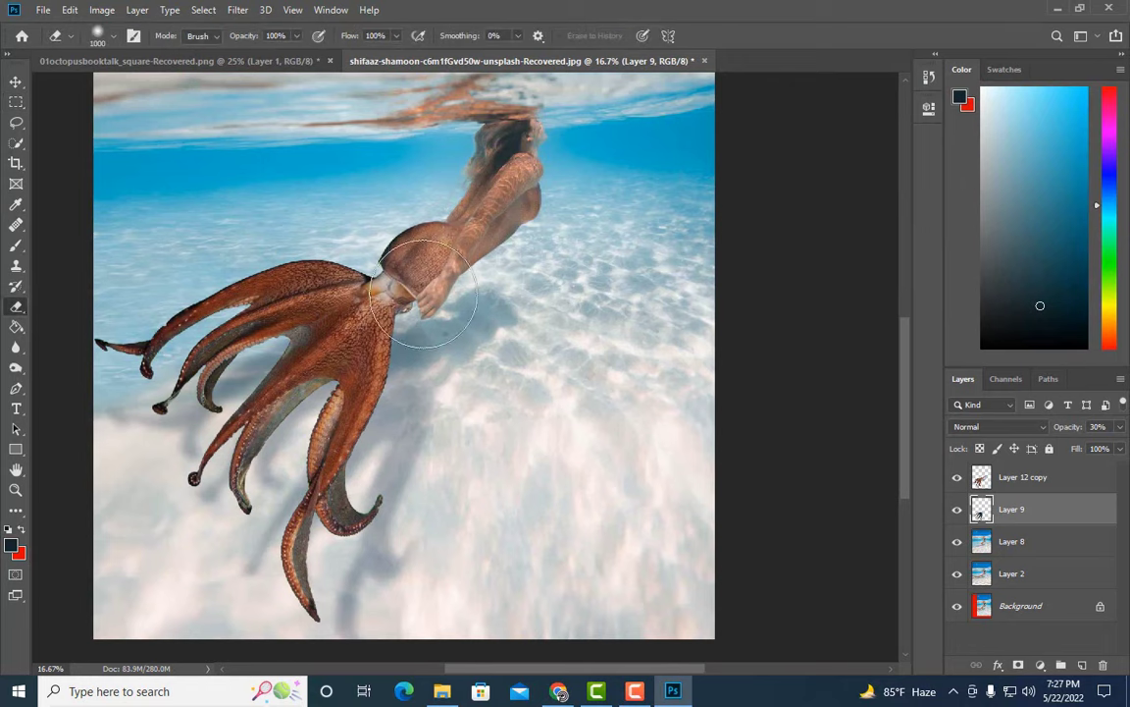
pyautogui.hotkey('ctrl', '-')
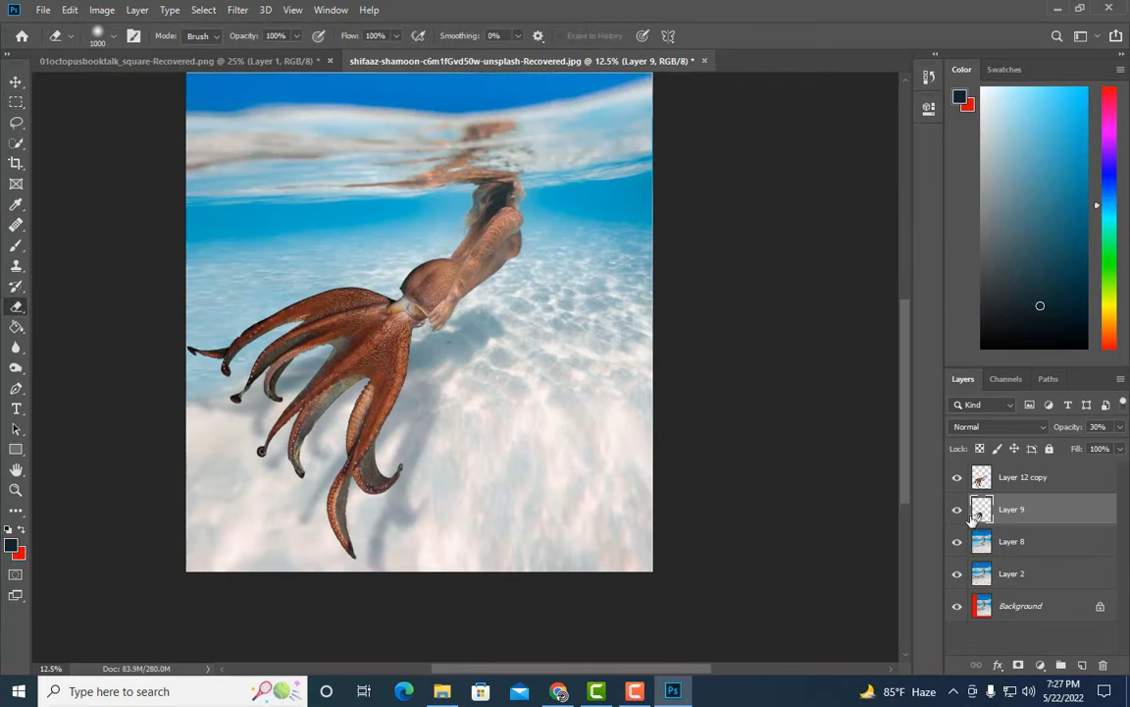
pyautogui.click(1118, 448)
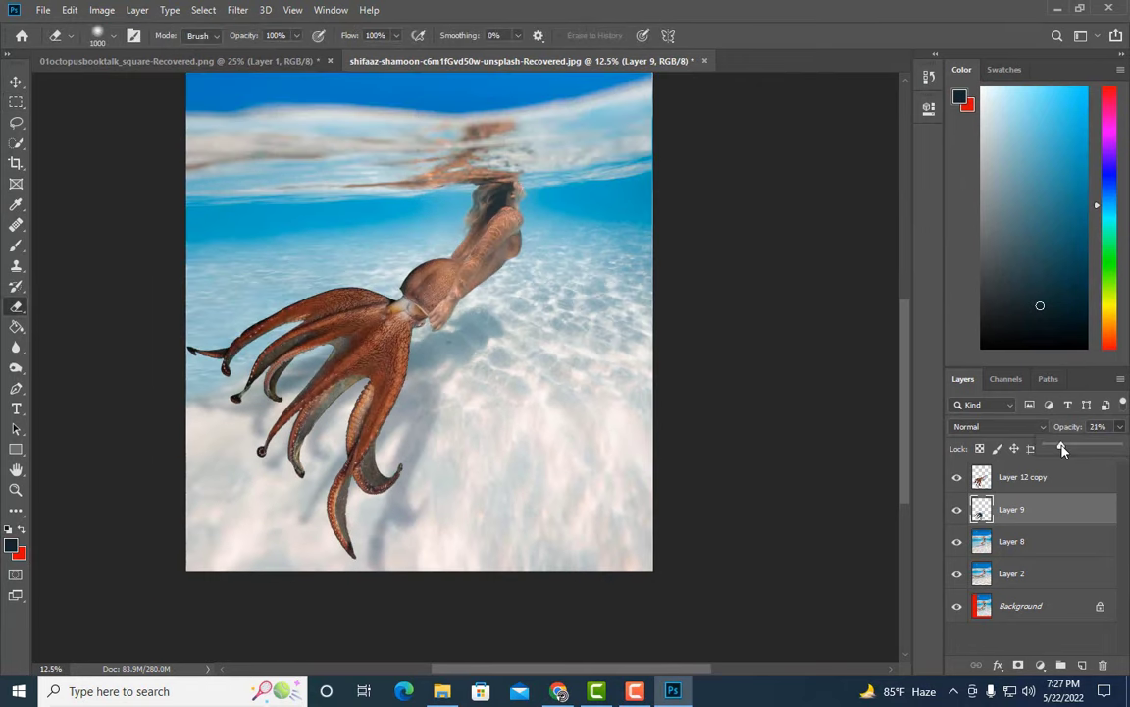
pyautogui.moveTo(1063, 448); pyautogui.dragTo(1060, 447)
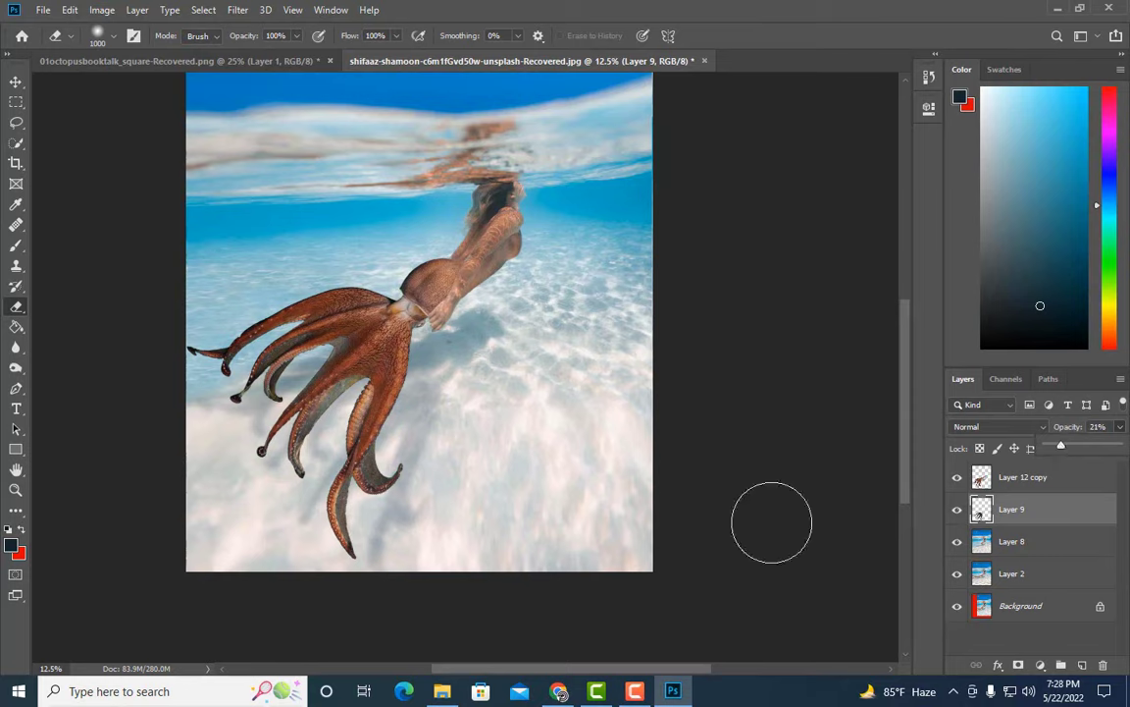
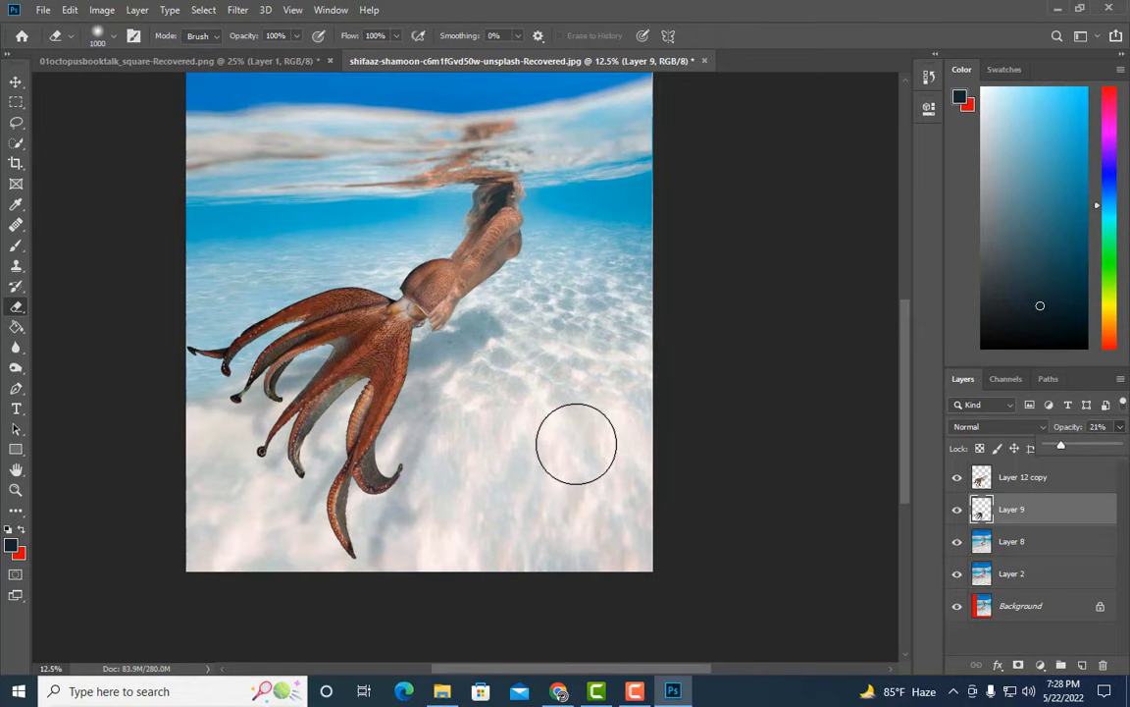
# - Merge Layer 12 copy, Layer 9 and Layer 8 into a single layer
pyautogui.click(1037, 477)
pyautogui.keyDown('shift'); pyautogui.click(1034, 540); pyautogui.keyUp('shift')
pyautogui.rightClick(1034, 541)
pyautogui.click(834, 472)
# - Zoom in, duplicate the merged layer with Ctrl+J, and open Filter > Liquify
pyautogui.click(16, 489)
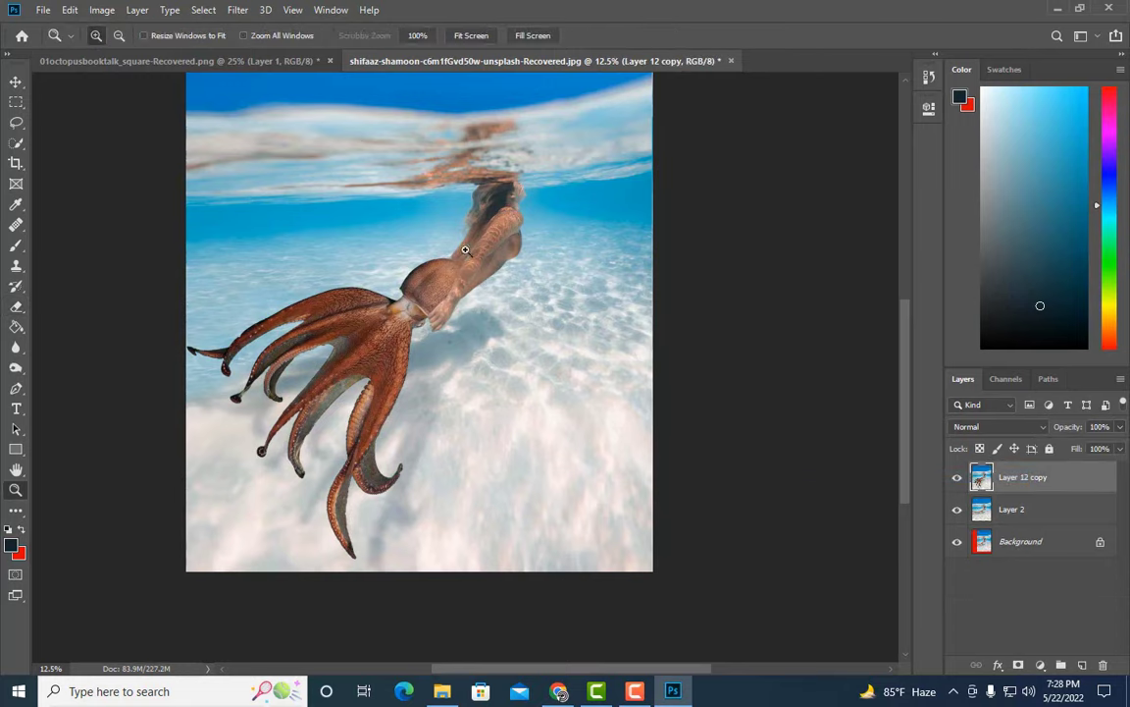
pyautogui.click(474, 268)
pyautogui.hotkey('ctrl', 'j')
pyautogui.click(238, 10)
pyautogui.click(254, 129)
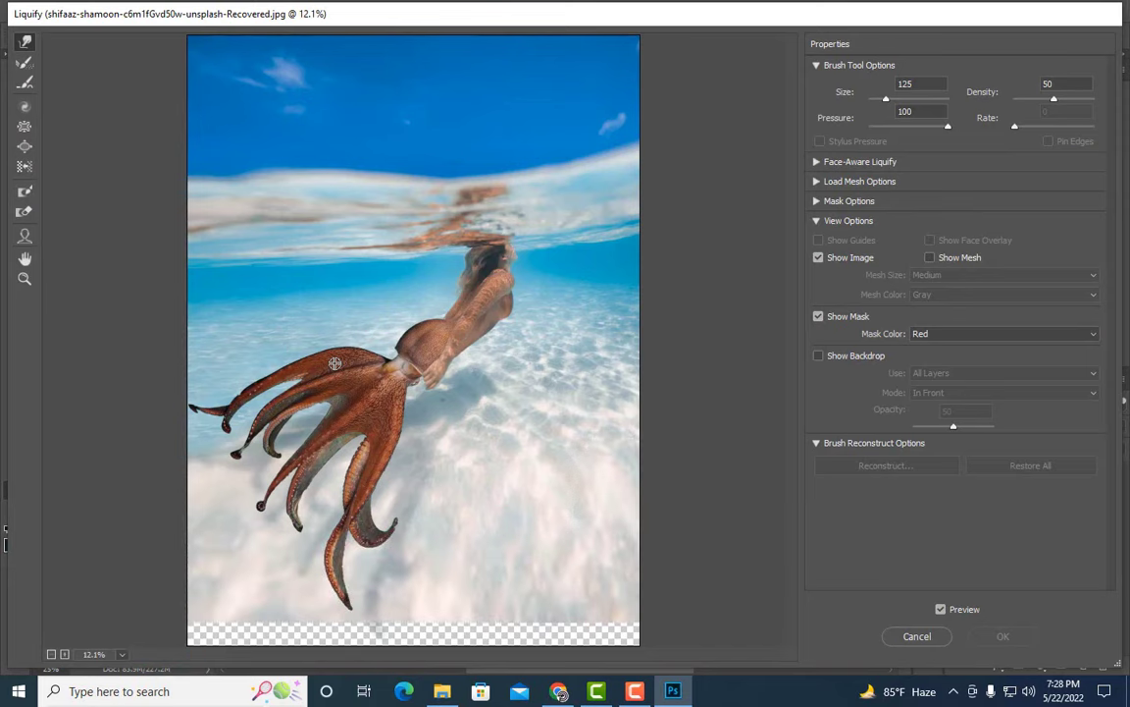
# - Zoom the Liquify preview in on the hip join while testing warp brush sizes
pyautogui.hotkey('ctrl', '-')
pyautogui.hotkey('ctrl', '+')
pyautogui.hotkey('ctrl', '+')
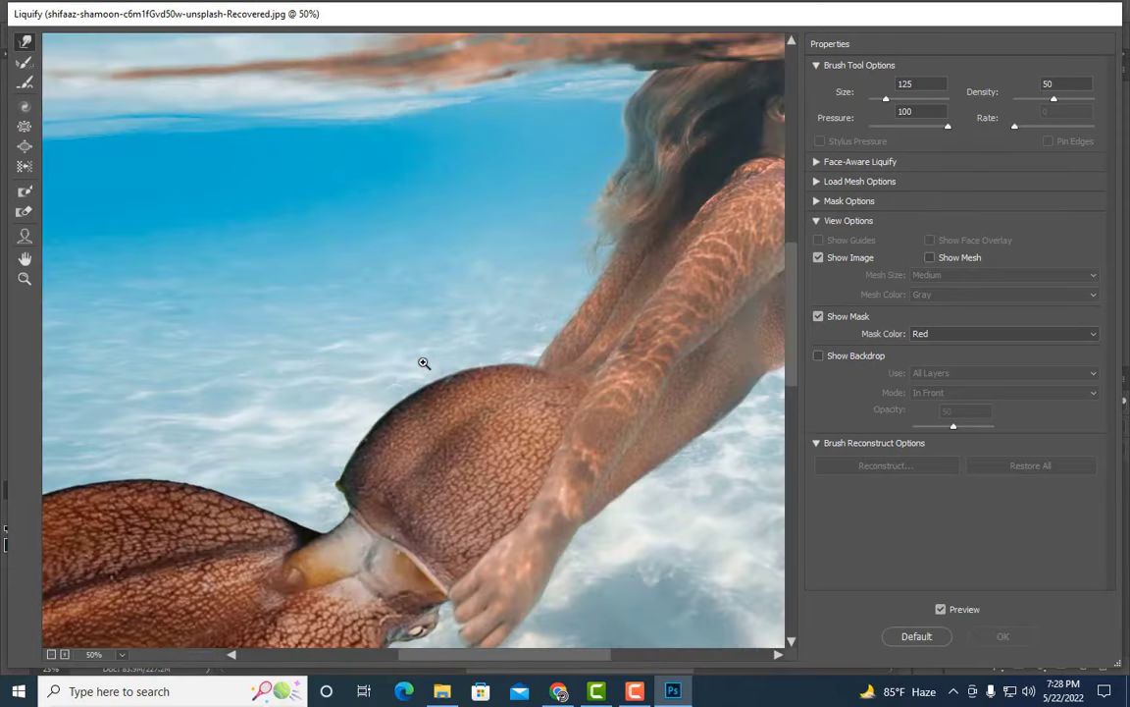
pyautogui.hotkey('ctrl', '+')
pyautogui.press(']')
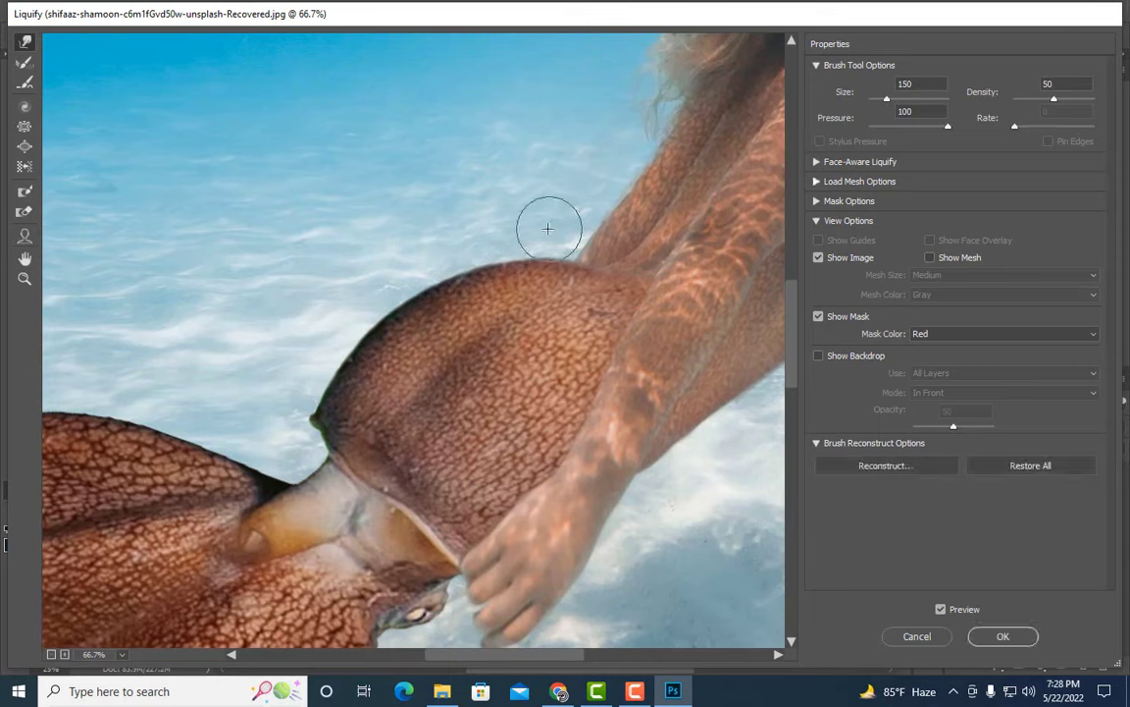
pyautogui.press('[')
pyautogui.press('[')
pyautogui.press('[')
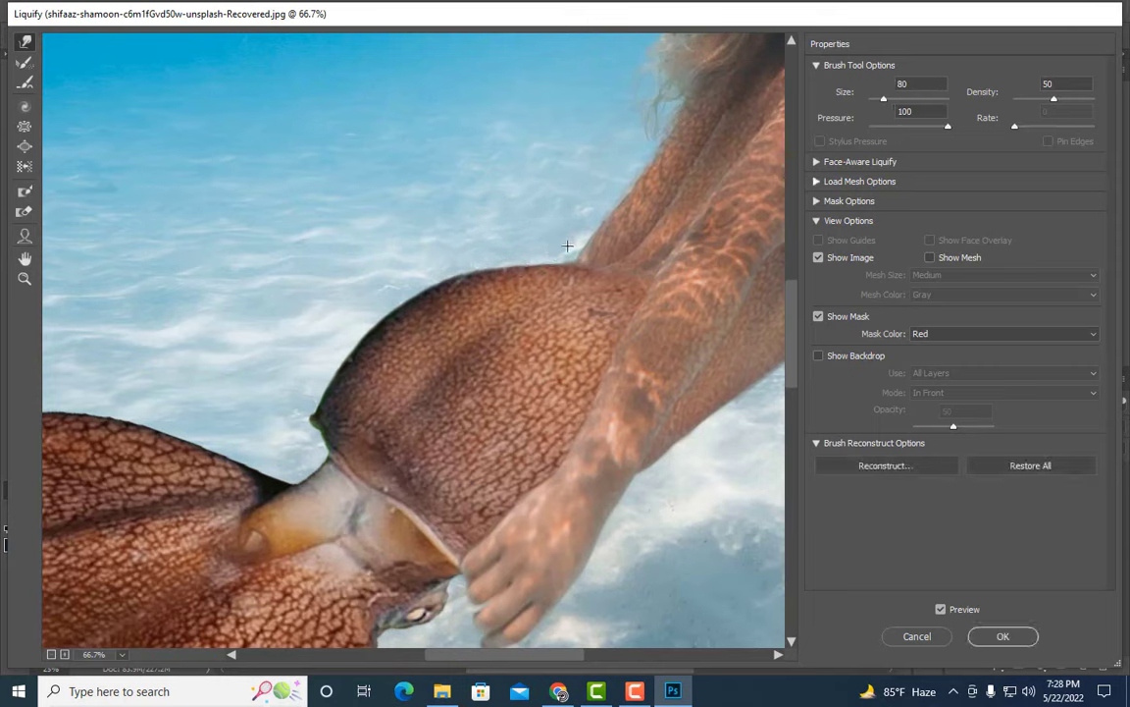
pyautogui.scroll(-3, 446, 232)
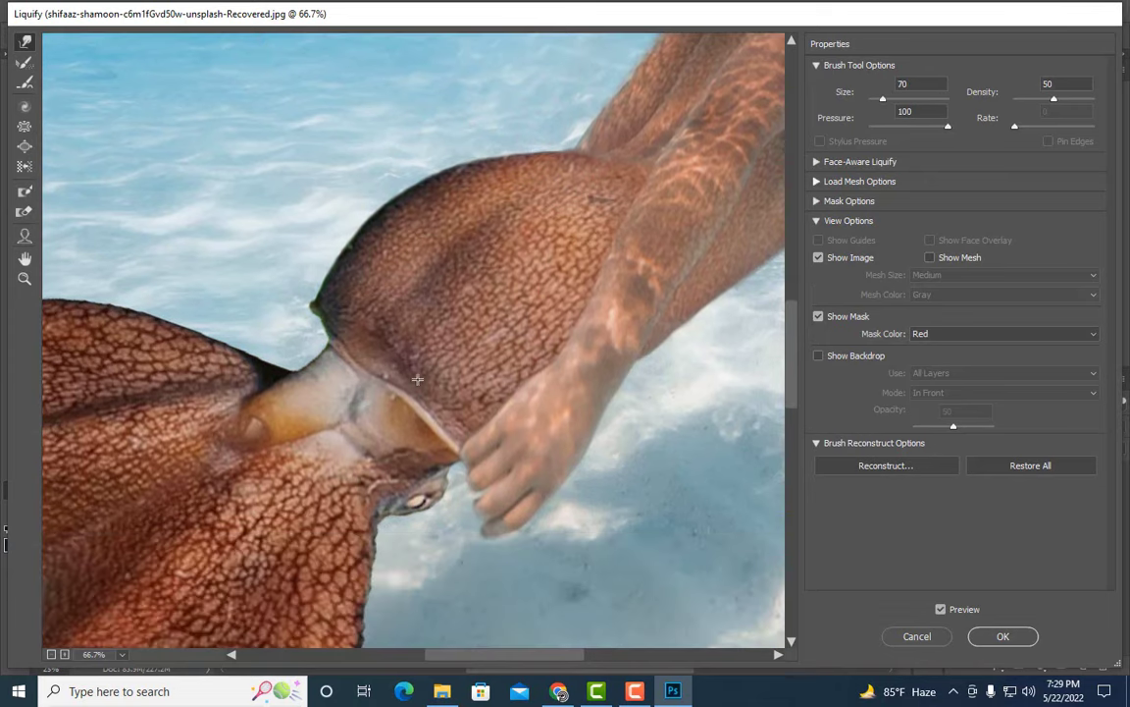
pyautogui.press('[')
pyautogui.press('[')
pyautogui.press('[')
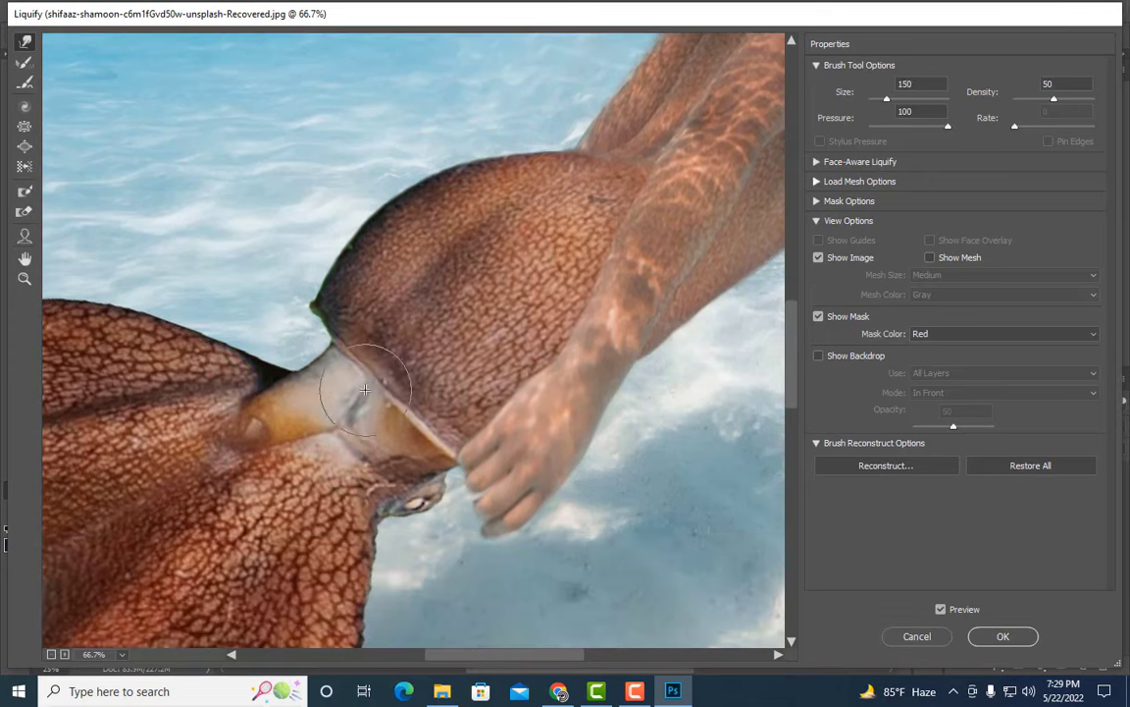
pyautogui.press('[')
pyautogui.press('[')
pyautogui.press('[')
pyautogui.press(']')
pyautogui.press(']')
pyautogui.press(']')
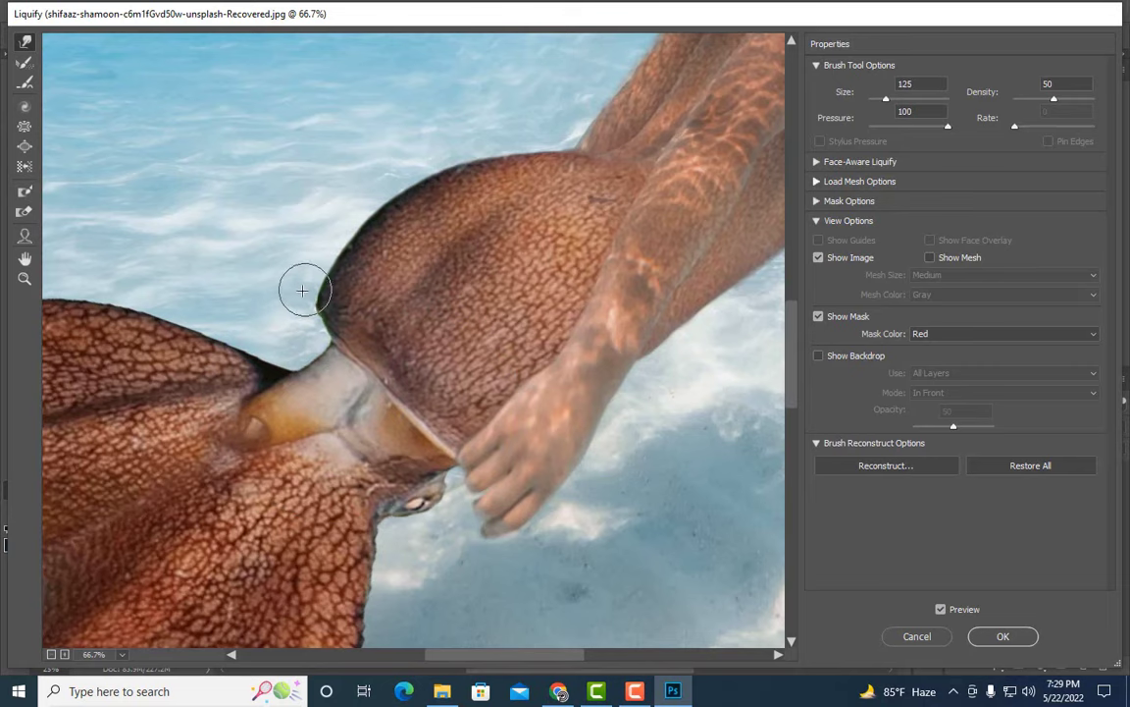
pyautogui.press(']')
pyautogui.press(']')
pyautogui.press(']')
pyautogui.press(']')
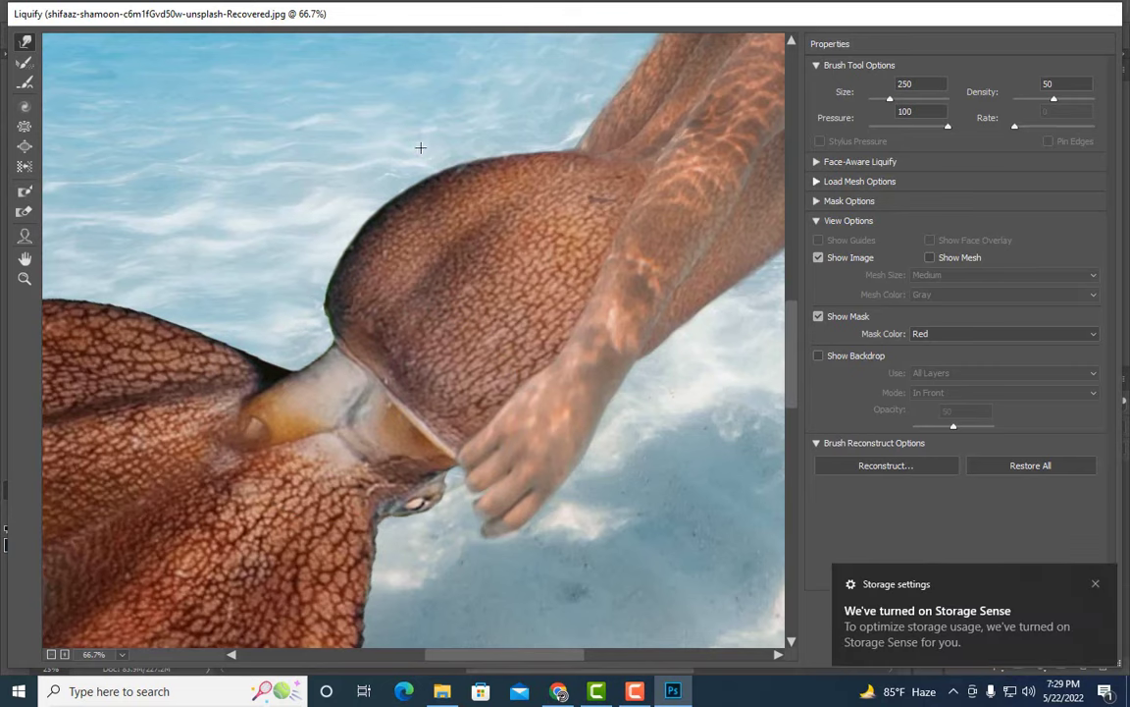
pyautogui.press(']')
pyautogui.press(']')
pyautogui.press(']')
# - Zoom out to the whole image and enlarge the warp brush to 2500
pyautogui.hotkey('ctrl', '-')
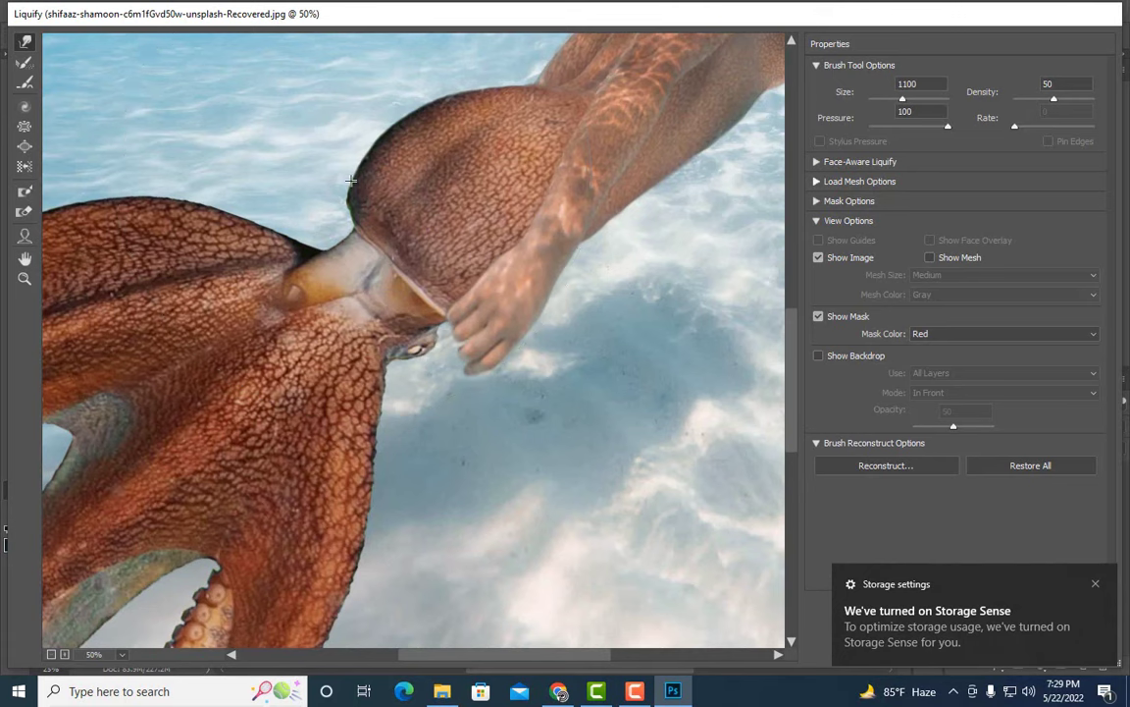
pyautogui.hotkey('ctrl', '-')
pyautogui.press('[')
pyautogui.press('[')
pyautogui.press('[')
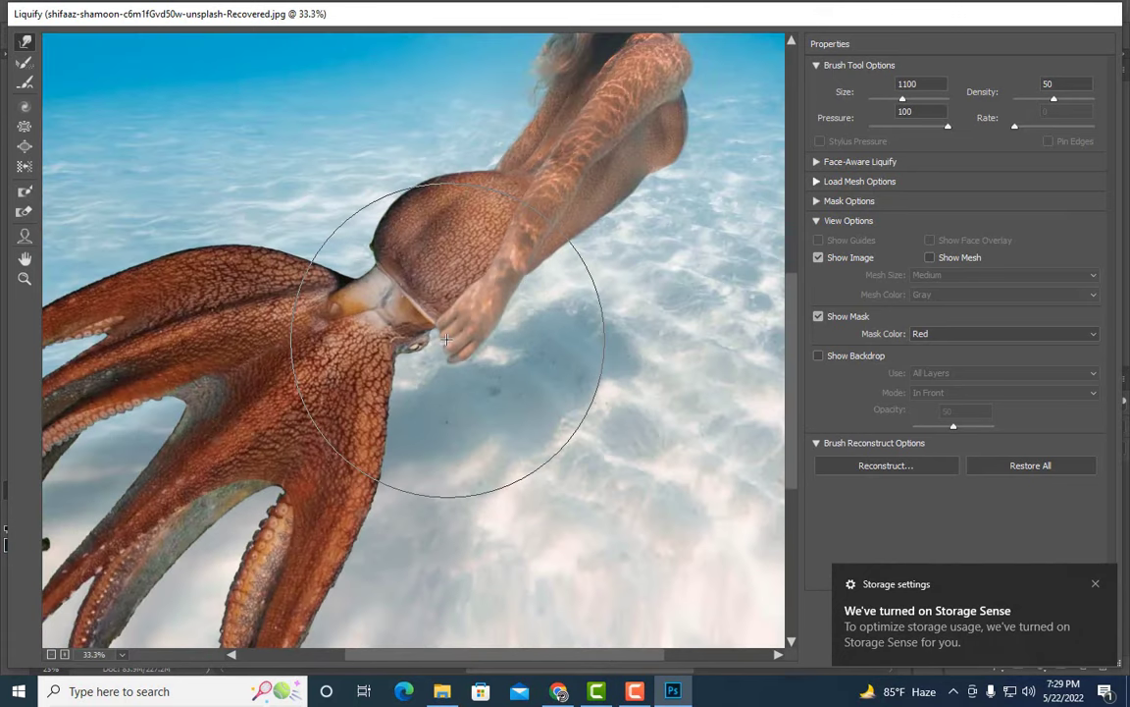
pyautogui.hotkey('ctrl', '-')
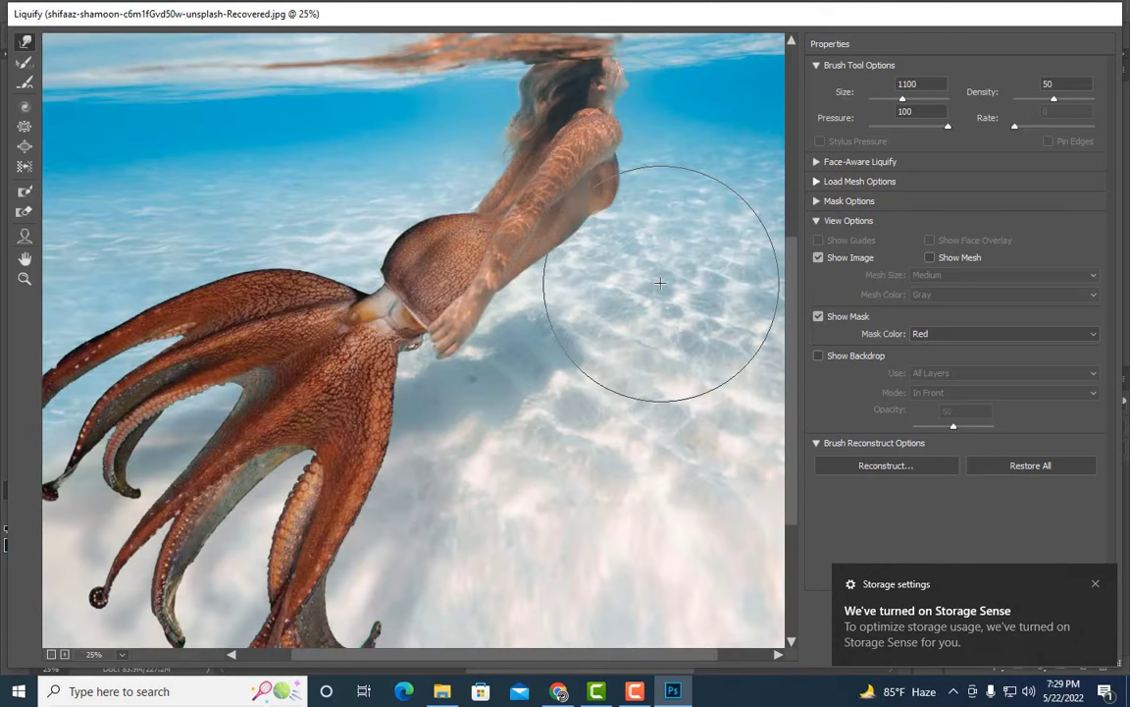
pyautogui.hotkey('ctrl', '-')
pyautogui.hotkey('ctrl', '-')
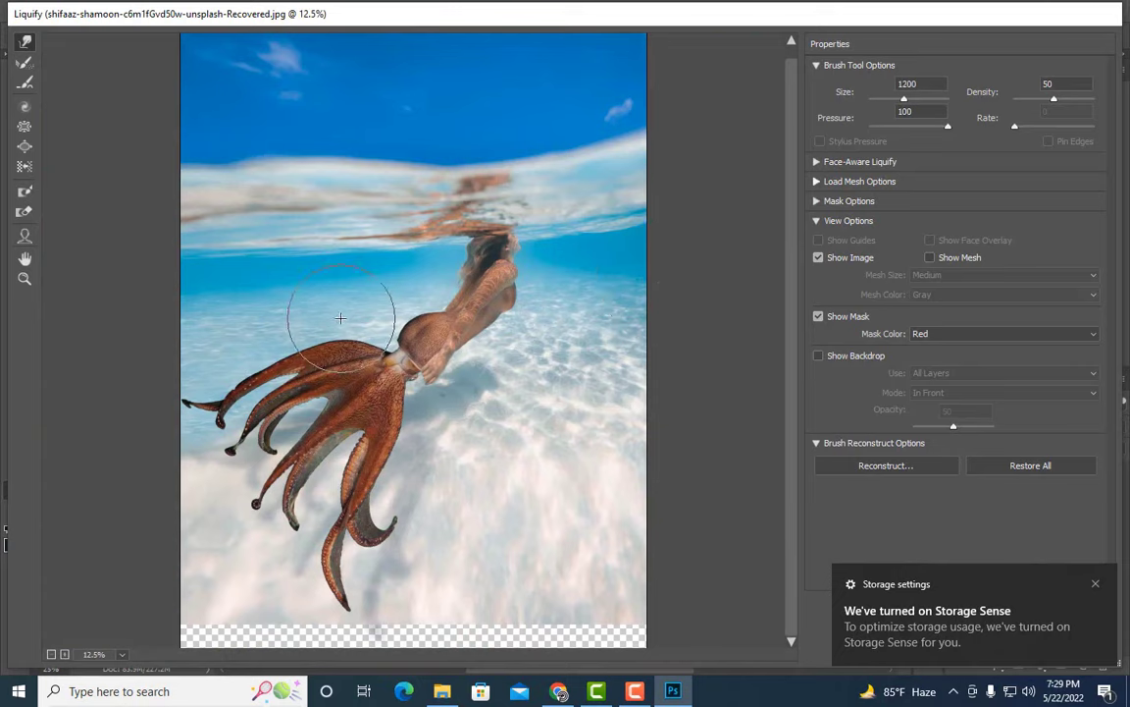
pyautogui.press(']')
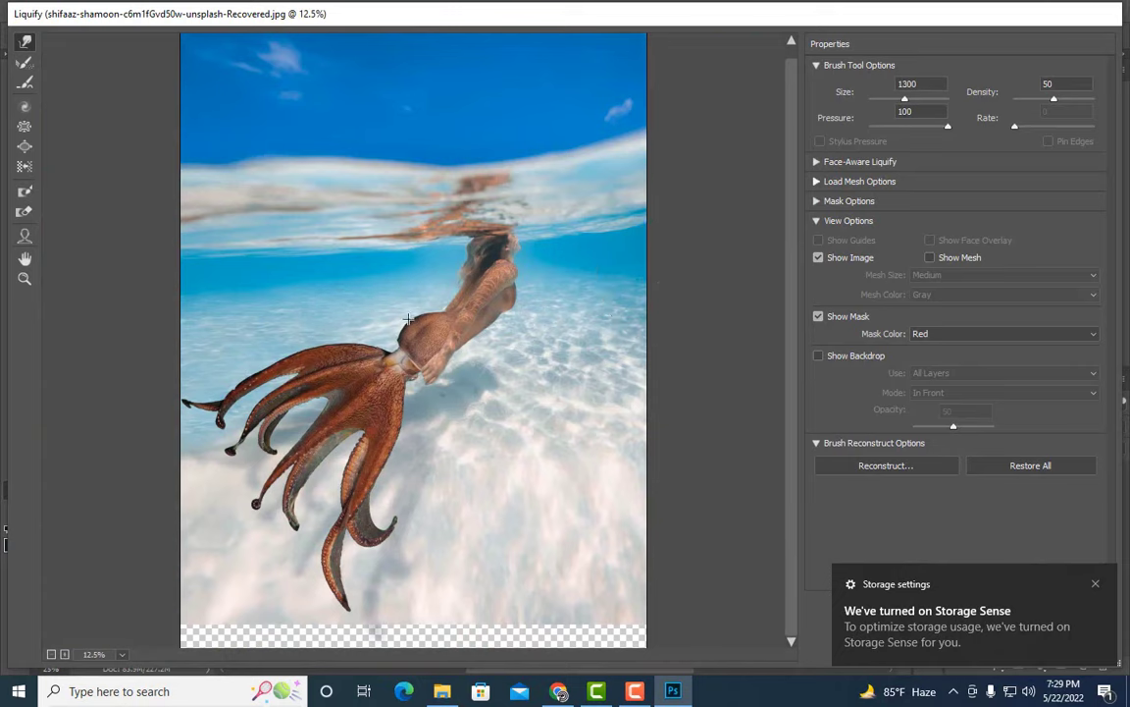
pyautogui.press(']')
pyautogui.press(']')
pyautogui.press(']')
pyautogui.press(']')
pyautogui.press(']')
pyautogui.press(']')
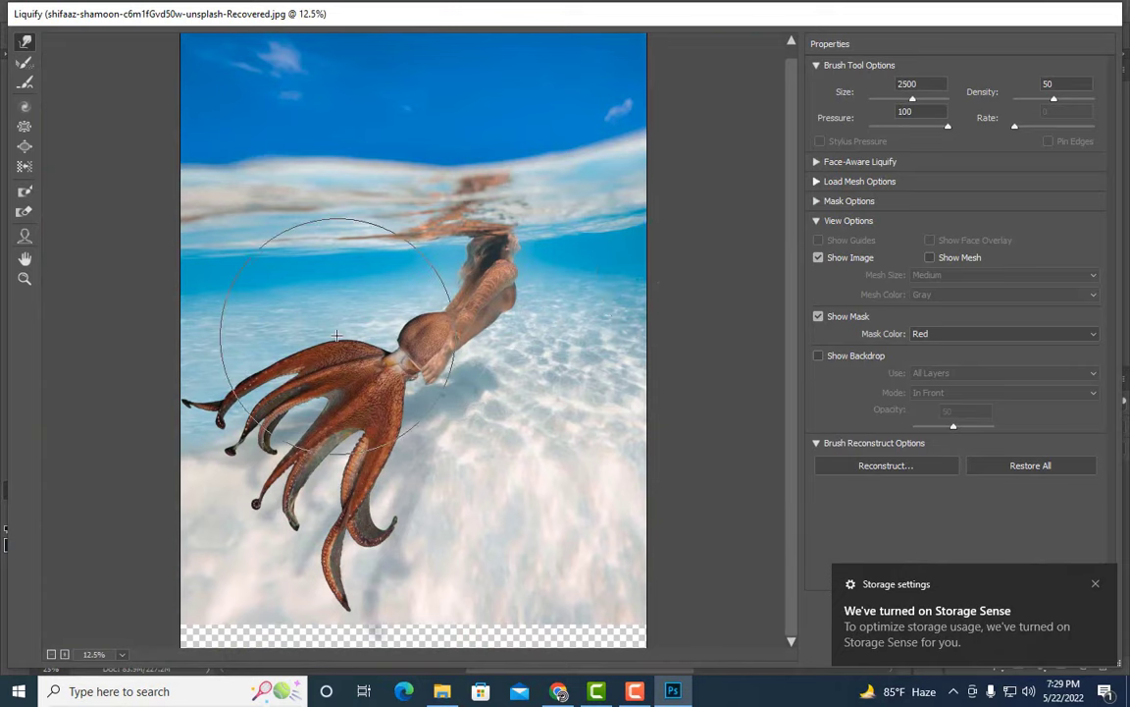
pyautogui.press(']')
pyautogui.press(']')
pyautogui.press(']')
pyautogui.press(']')
pyautogui.press(']')
pyautogui.press(']')
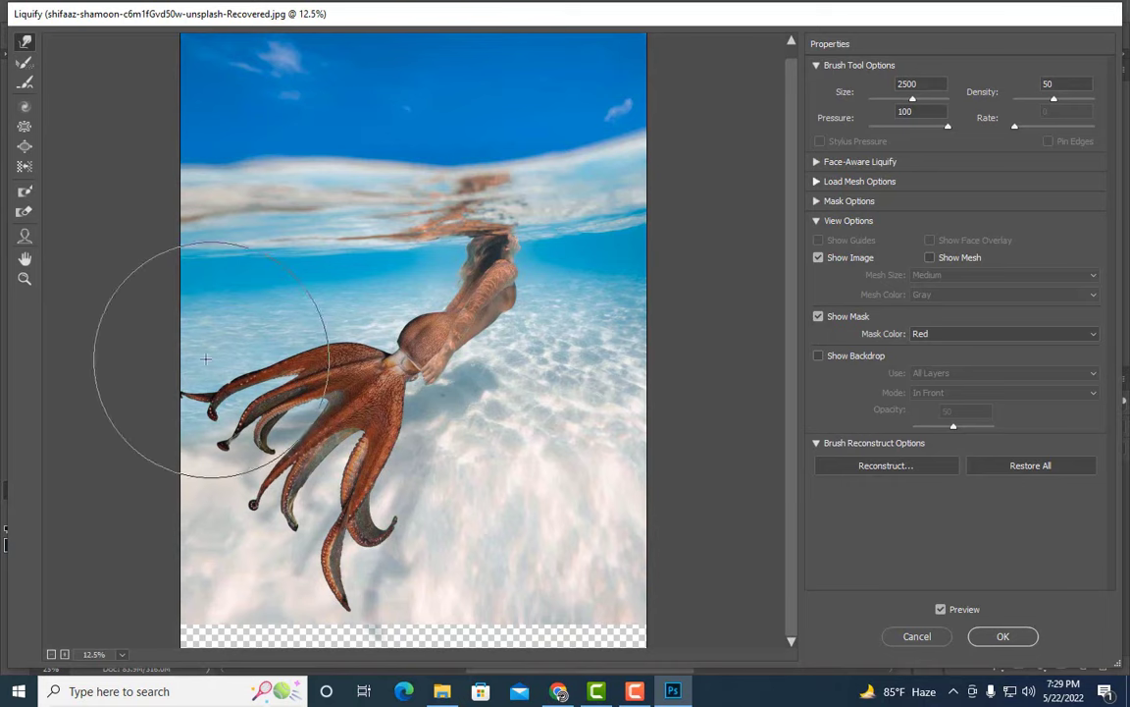
# - Warp the left tentacle upward and reshape the lowest and curled tentacle tips
pyautogui.moveTo(157, 367); pyautogui.dragTo(151, 356)
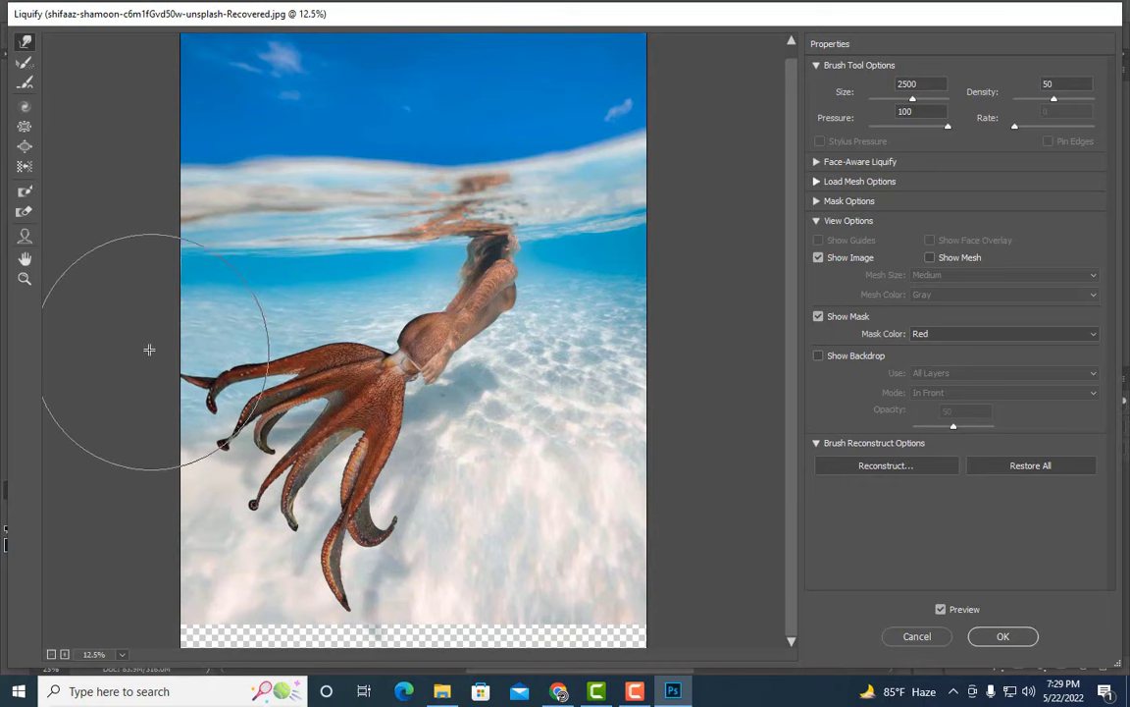
pyautogui.press('[')
pyautogui.press('[')
pyautogui.press('[')
pyautogui.press('[')
pyautogui.press('[')
pyautogui.press('[')
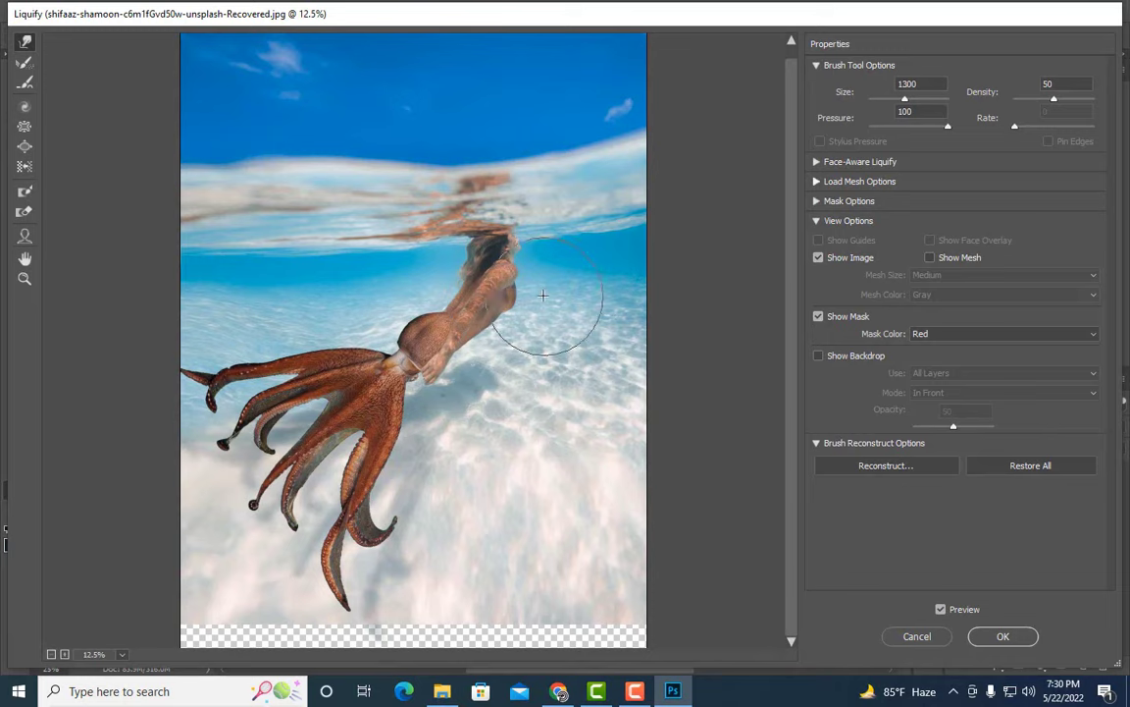
pyautogui.press('[')
pyautogui.press('[')
pyautogui.press('[')
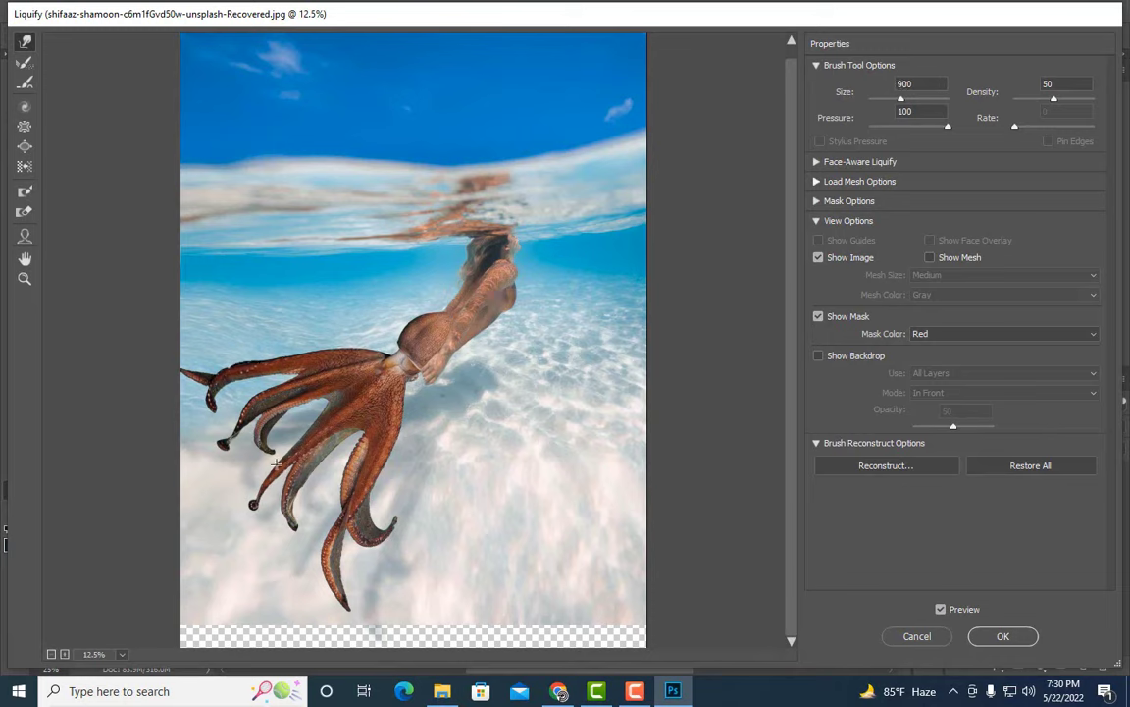
pyautogui.press(']')
pyautogui.press(']')
pyautogui.press(']')
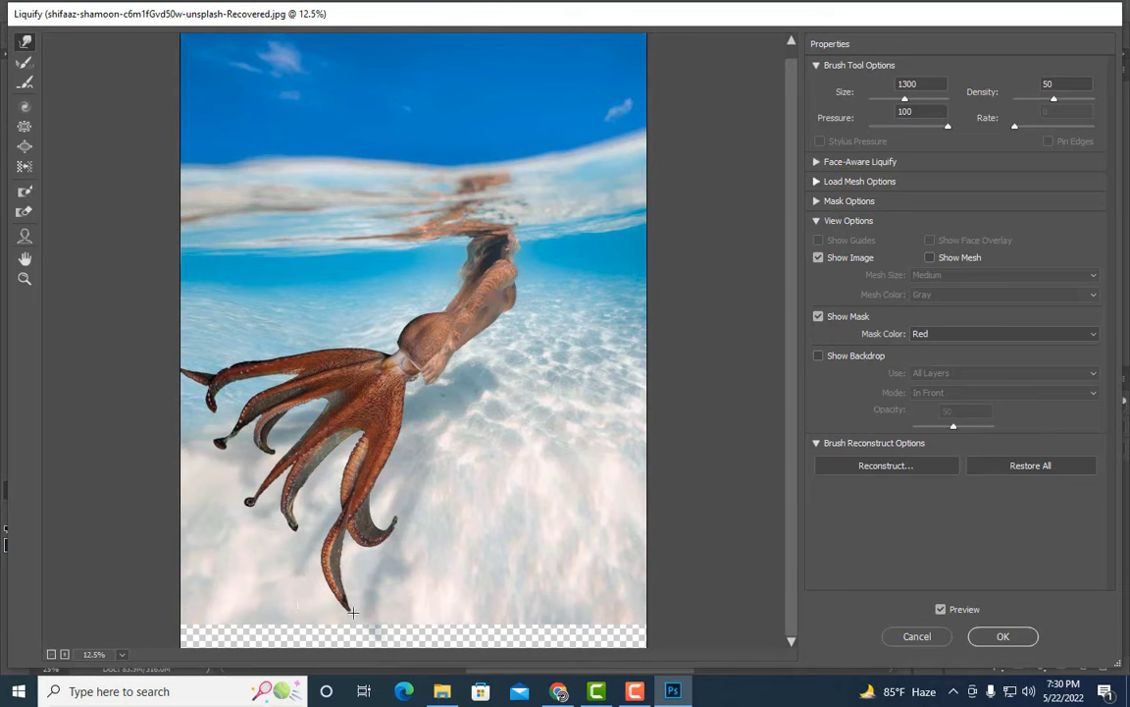
pyautogui.moveTo(345, 606); pyautogui.dragTo(333, 616)
pyautogui.press('[')
pyautogui.press('[')
pyautogui.press('[')
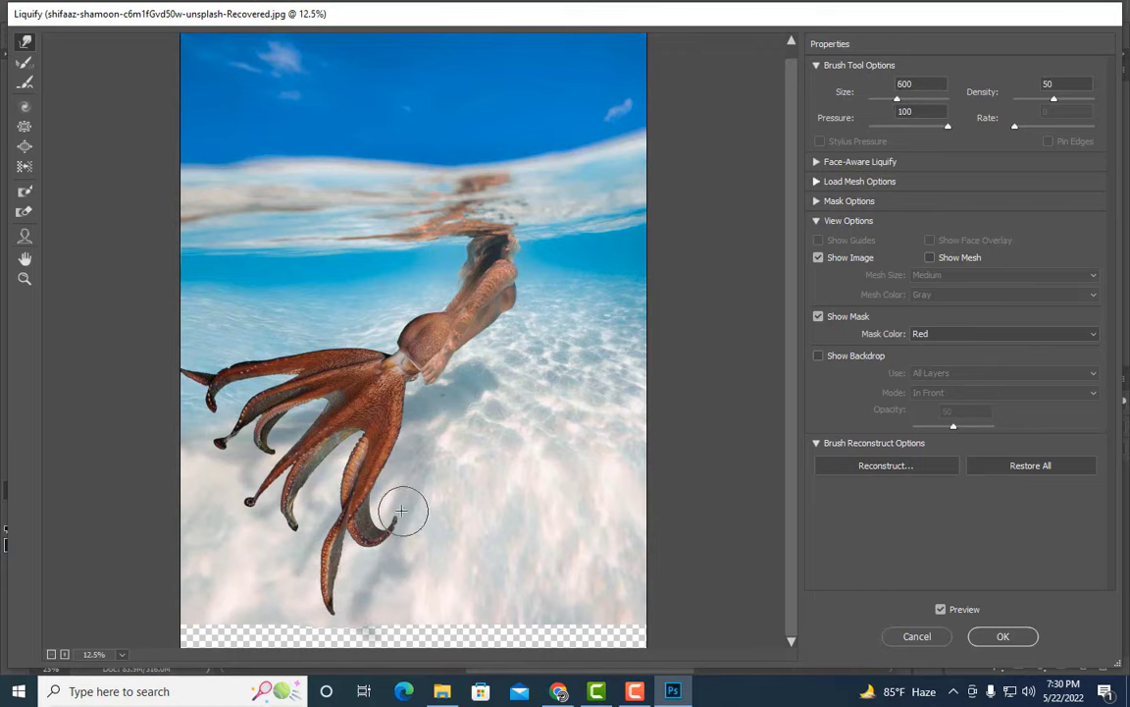
pyautogui.moveTo(374, 530); pyautogui.dragTo(392, 566)
# - Nudge the right curled tip and left tentacle tip, then apply the Liquify result
pyautogui.press('[')
pyautogui.press('[')
pyautogui.press('[')
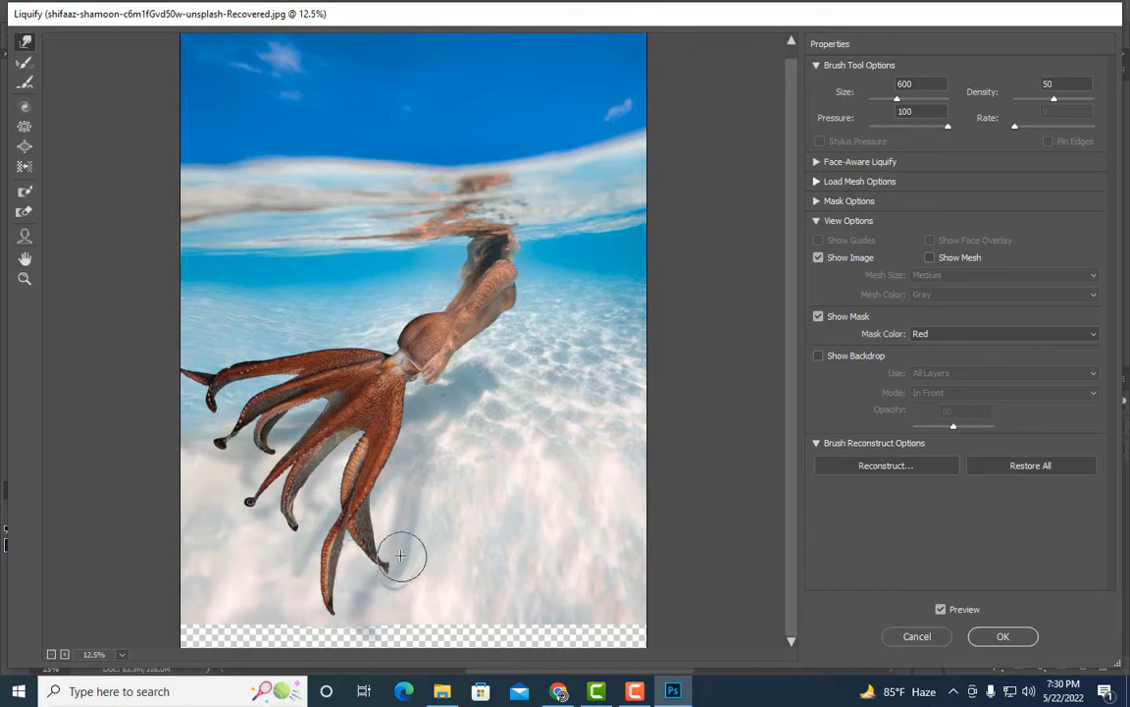
pyautogui.moveTo(397, 554); pyautogui.dragTo(381, 577)
pyautogui.press(']')
pyautogui.press(']')
pyautogui.press(']')
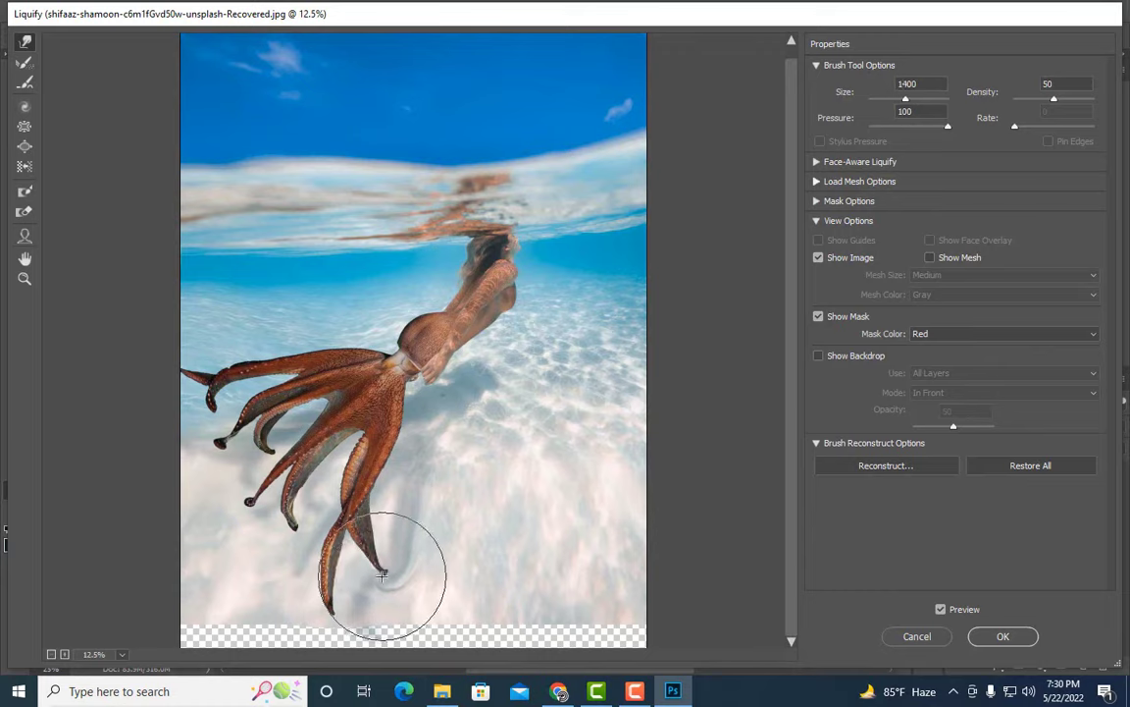
pyautogui.press('[')
pyautogui.press('[')
pyautogui.press('[')
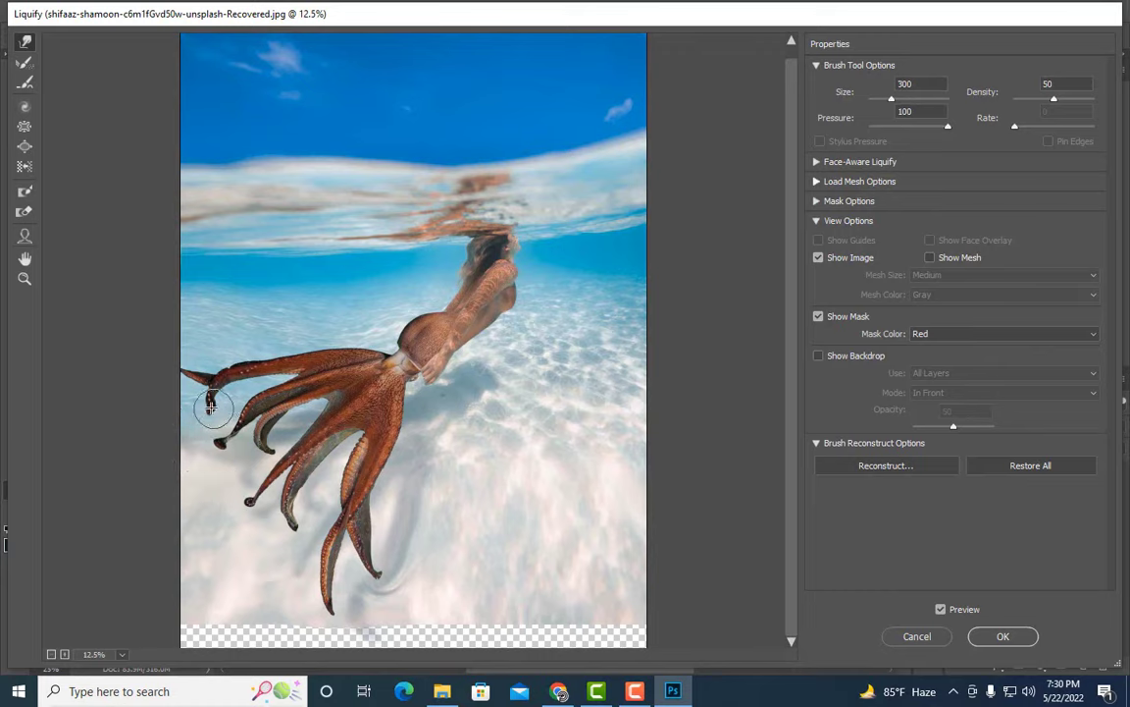
pyautogui.moveTo(210, 406); pyautogui.dragTo(202, 393)
pyautogui.press(']')
pyautogui.press(']')
pyautogui.press(']')
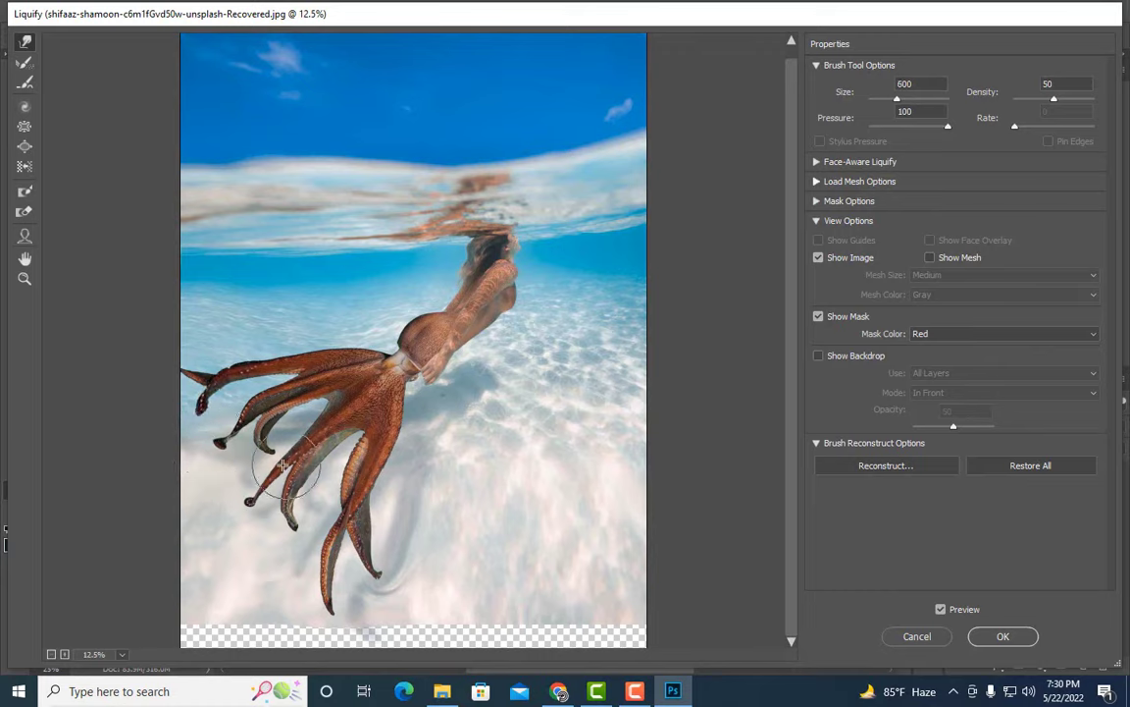
pyautogui.press(']')
pyautogui.press(']')
pyautogui.press(']')
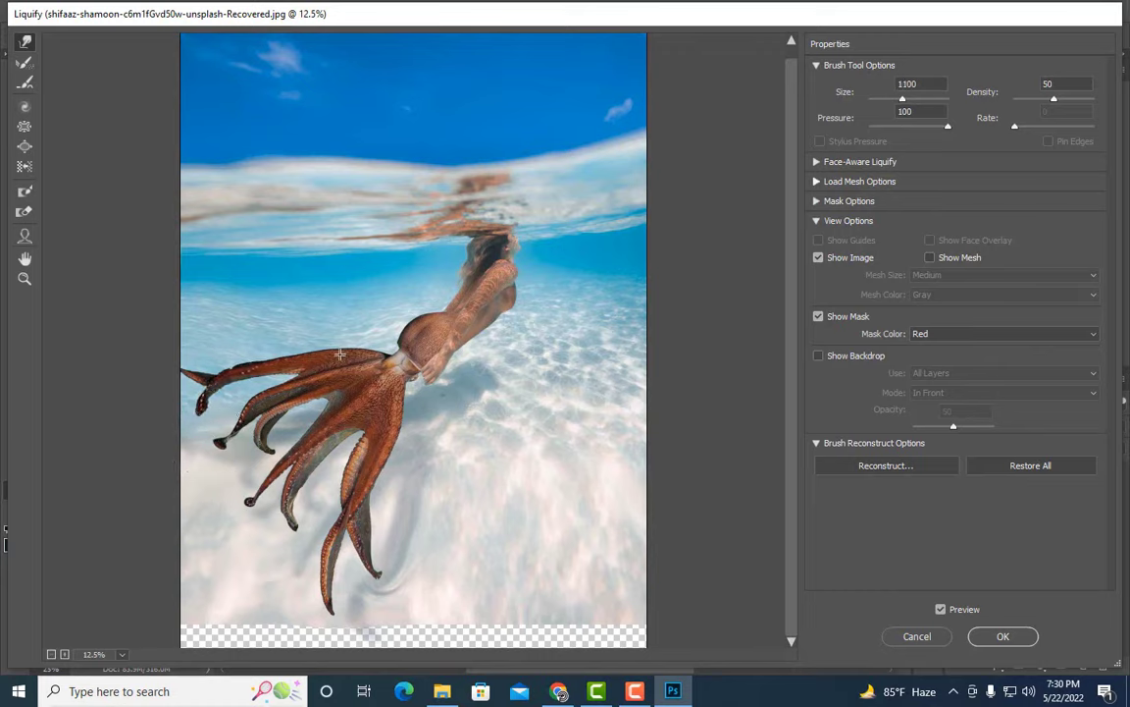
pyautogui.press(']')
pyautogui.press(']')
pyautogui.press(']')
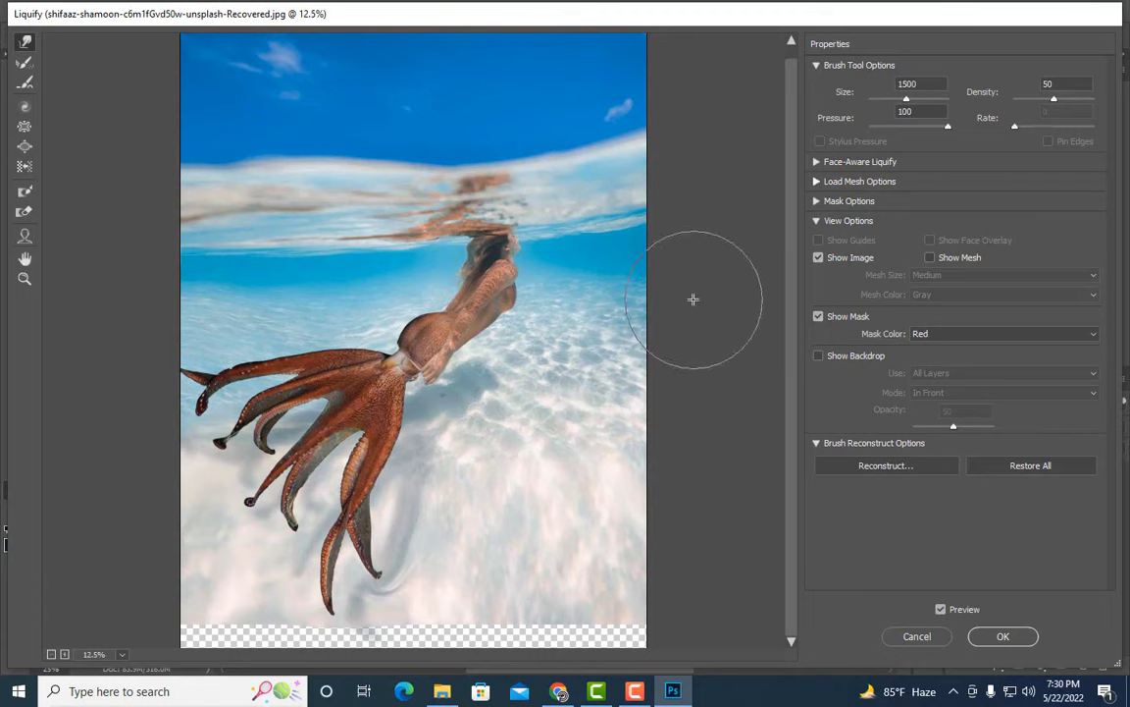
pyautogui.click(1003, 635)
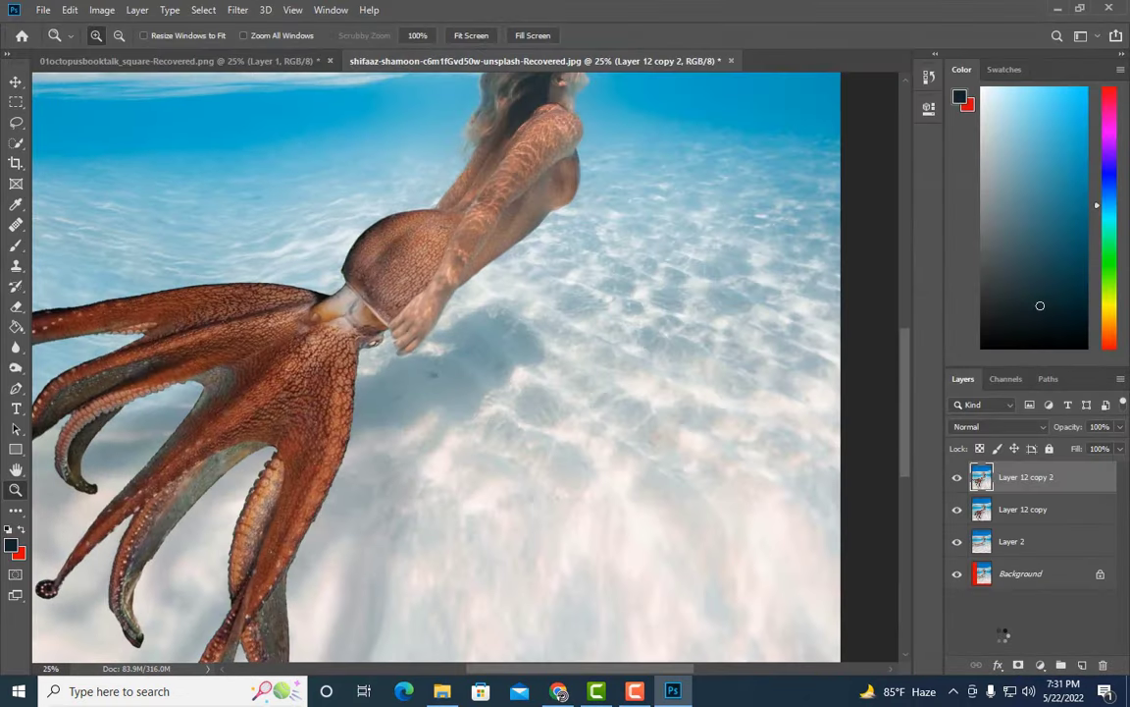
# - Erase the top layer near the lower tentacle tip to reveal a soft shadow streak
pyautogui.hotkey('ctrl', '-')
pyautogui.press('e')
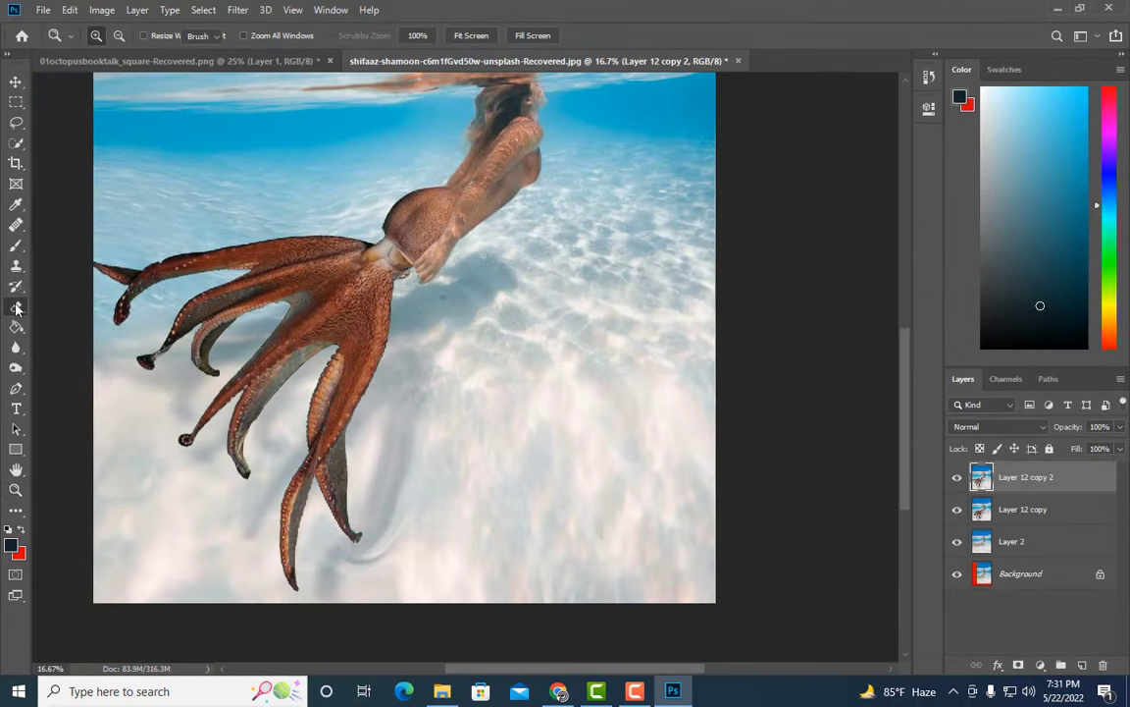
pyautogui.press('[')
pyautogui.press('[')
pyautogui.press('[')
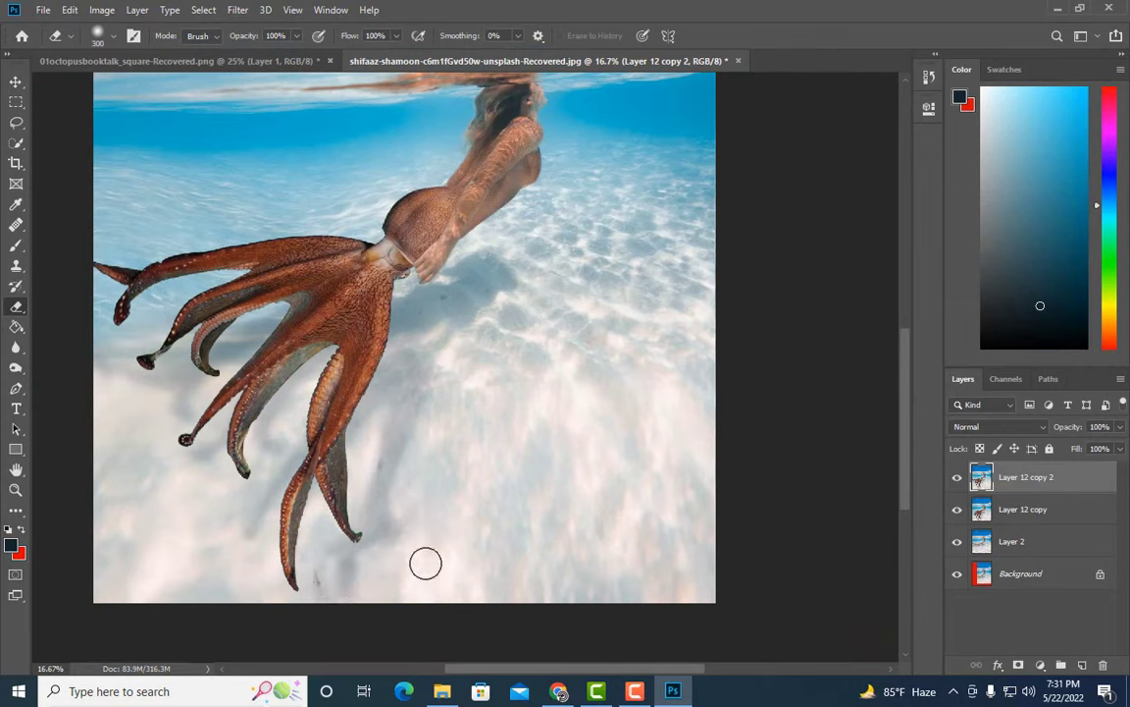
pyautogui.moveTo(402, 481); pyautogui.dragTo(402, 500)
pyautogui.press('[')
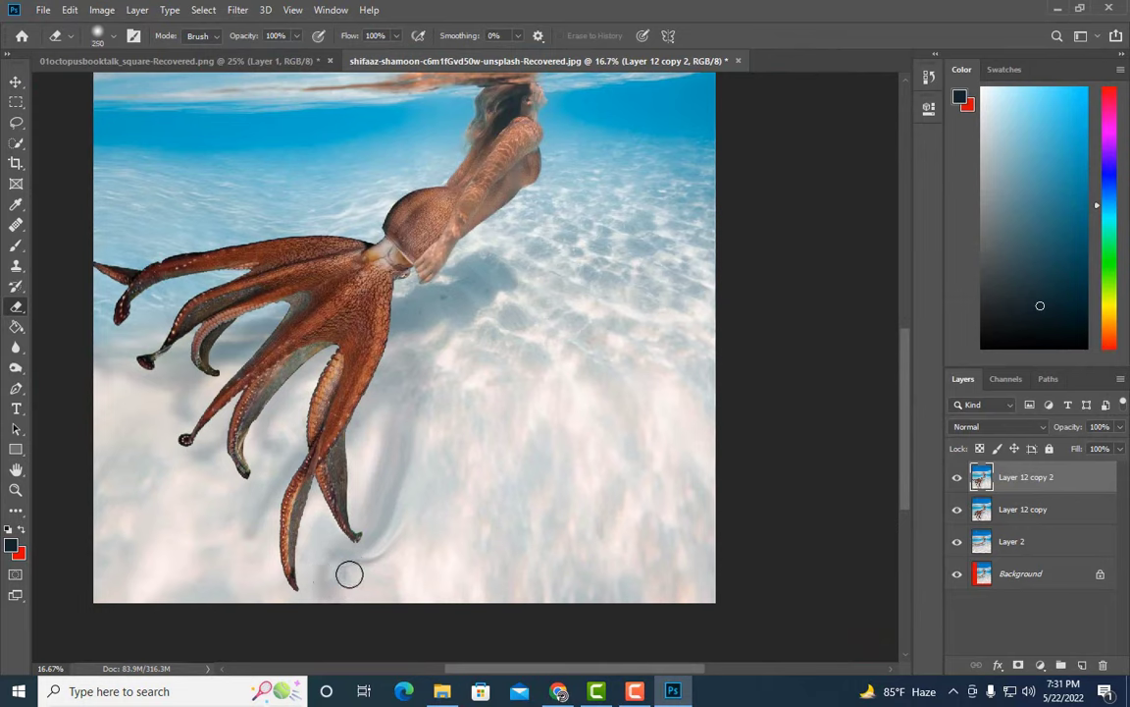
pyautogui.moveTo(348, 573); pyautogui.dragTo(432, 509)
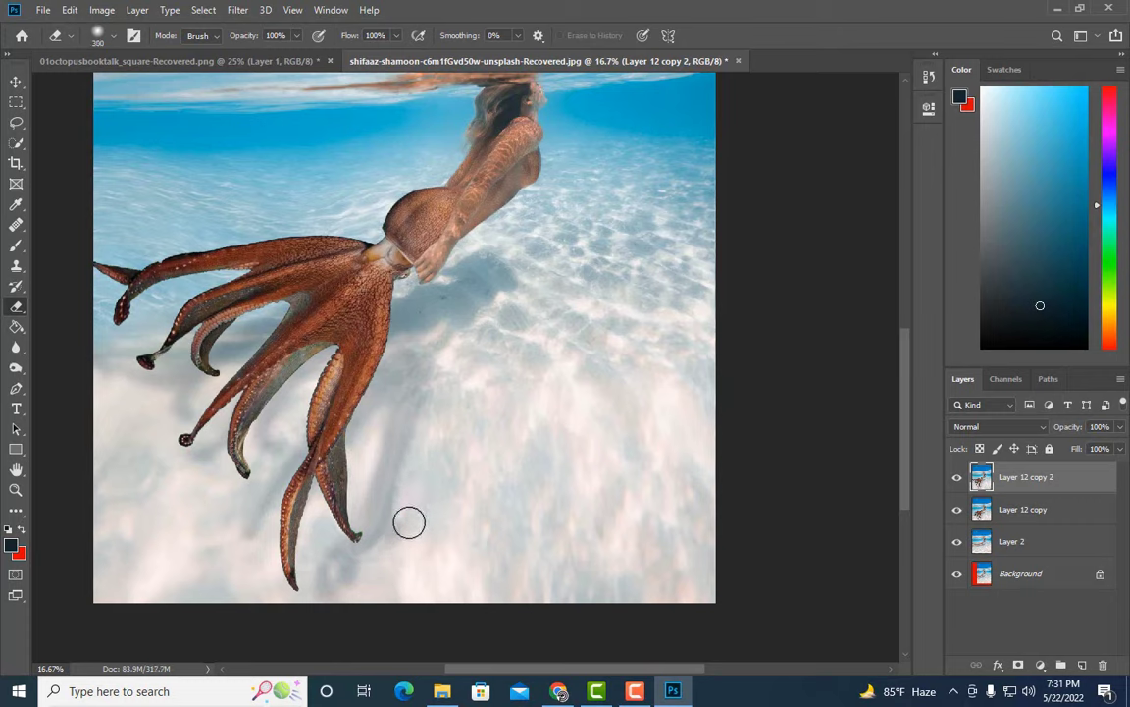
pyautogui.doubleClick(958, 477)
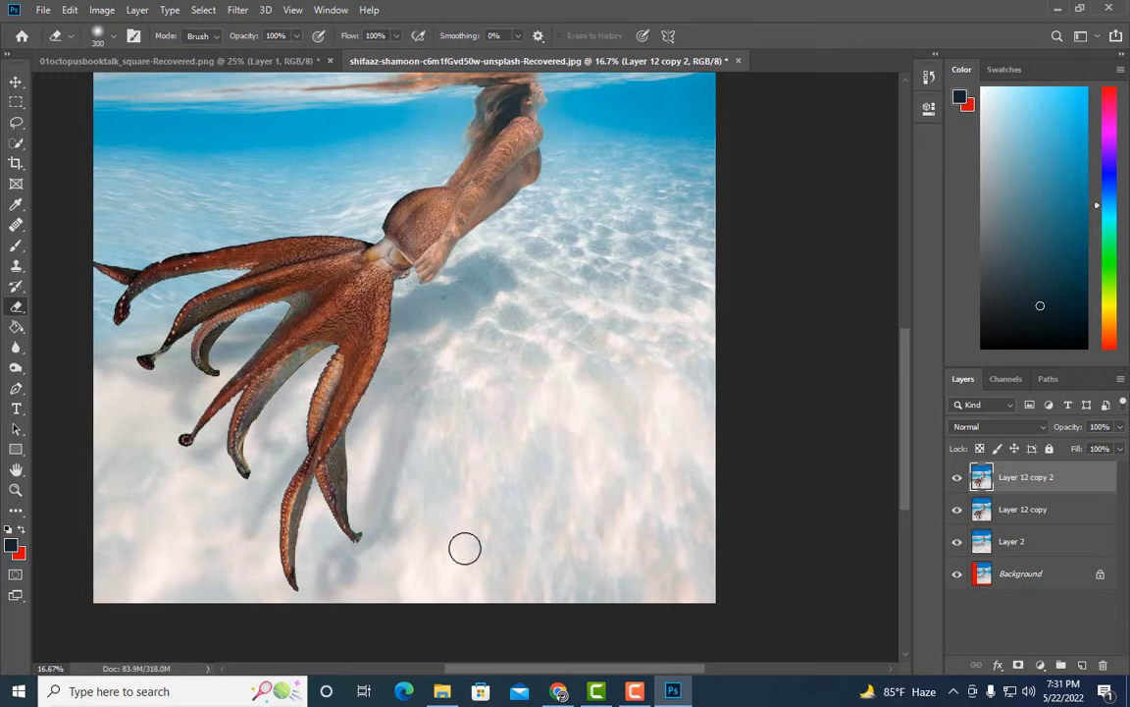
pyautogui.press(']')
pyautogui.press(']')
pyautogui.press(']')
pyautogui.hotkey('ctrl', '-')
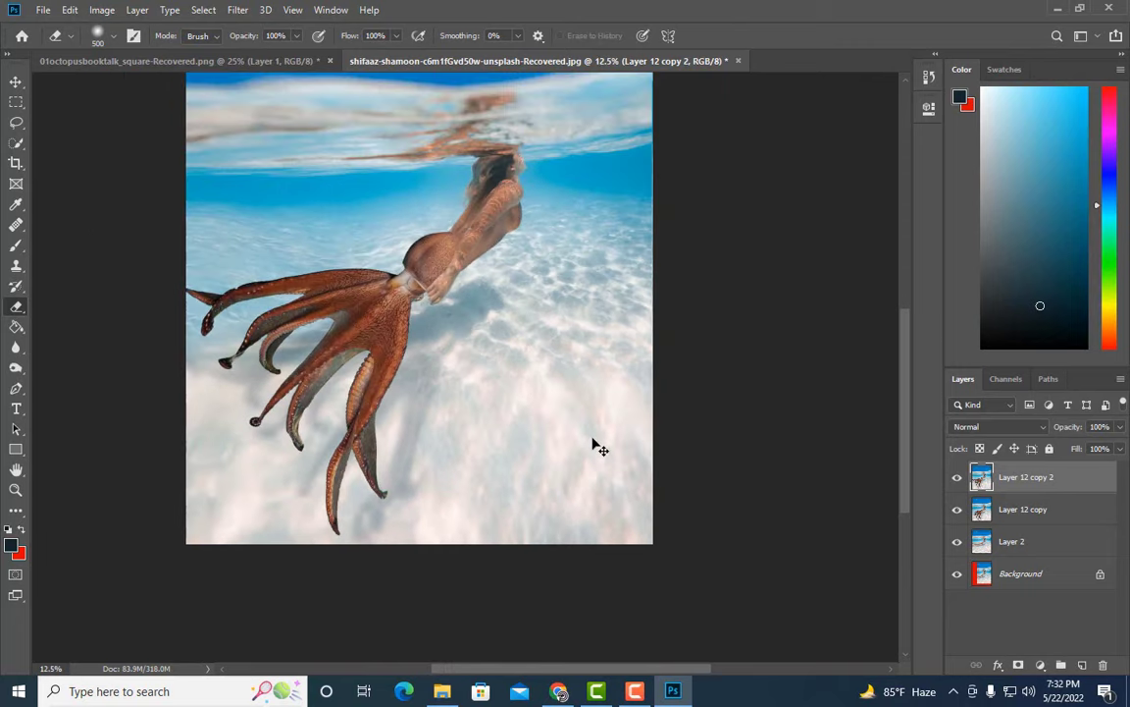
pyautogui.rightClick(998, 509)
# - Merge the top two layers, duplicate the result, and zoom in on the octopus mantle
pyautogui.click(991, 503)
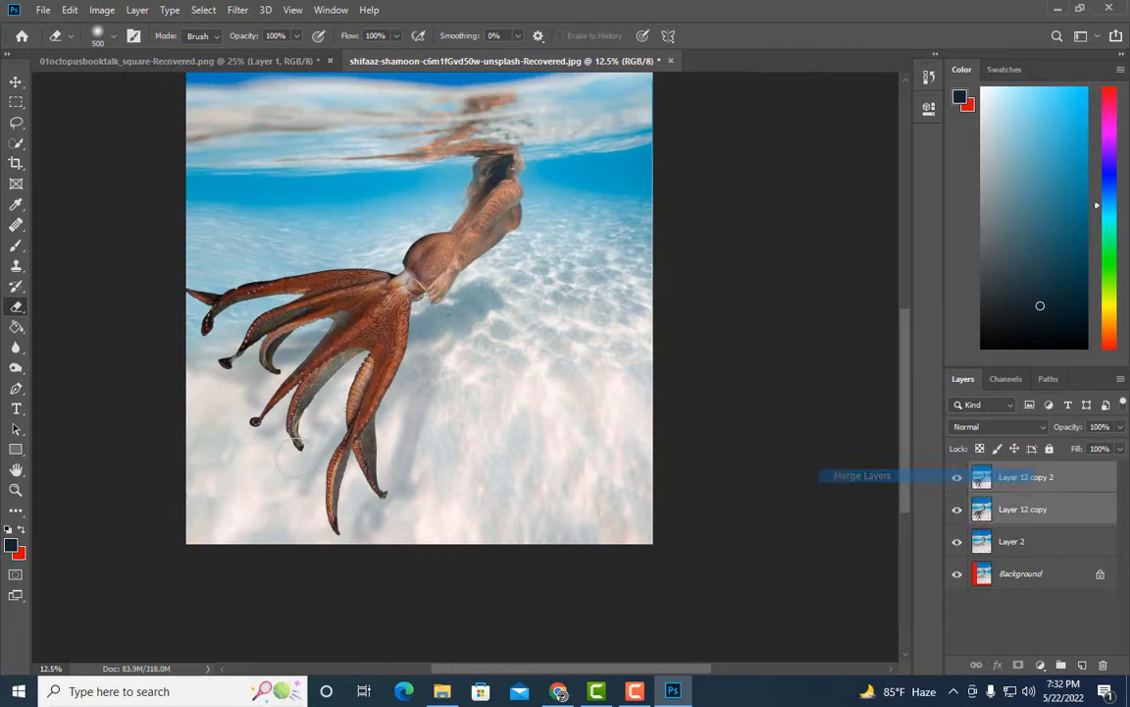
pyautogui.press('z')
pyautogui.click(433, 225)
pyautogui.hotkey('ctrl', 'j')
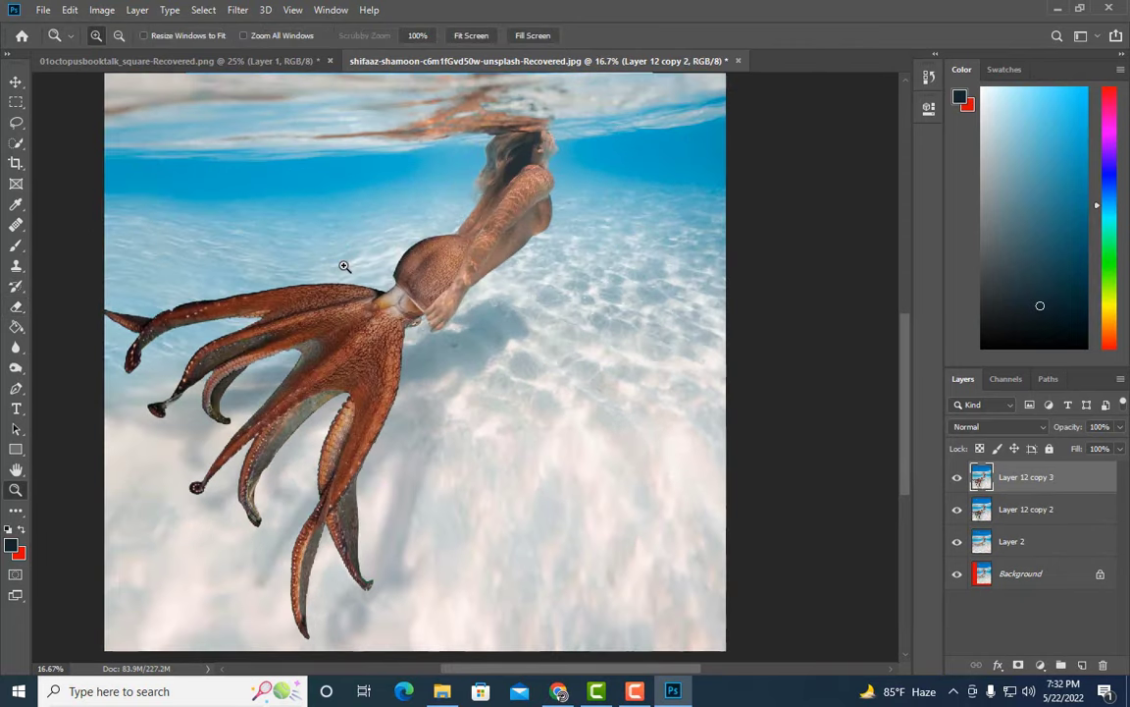
pyautogui.click(295, 255)
pyautogui.scroll(1, 478, 205)
pyautogui.click(478, 205)
# - Sample the swimmer's skin tone and paint it over the textured mantle below the torso
pyautogui.click(15, 244)
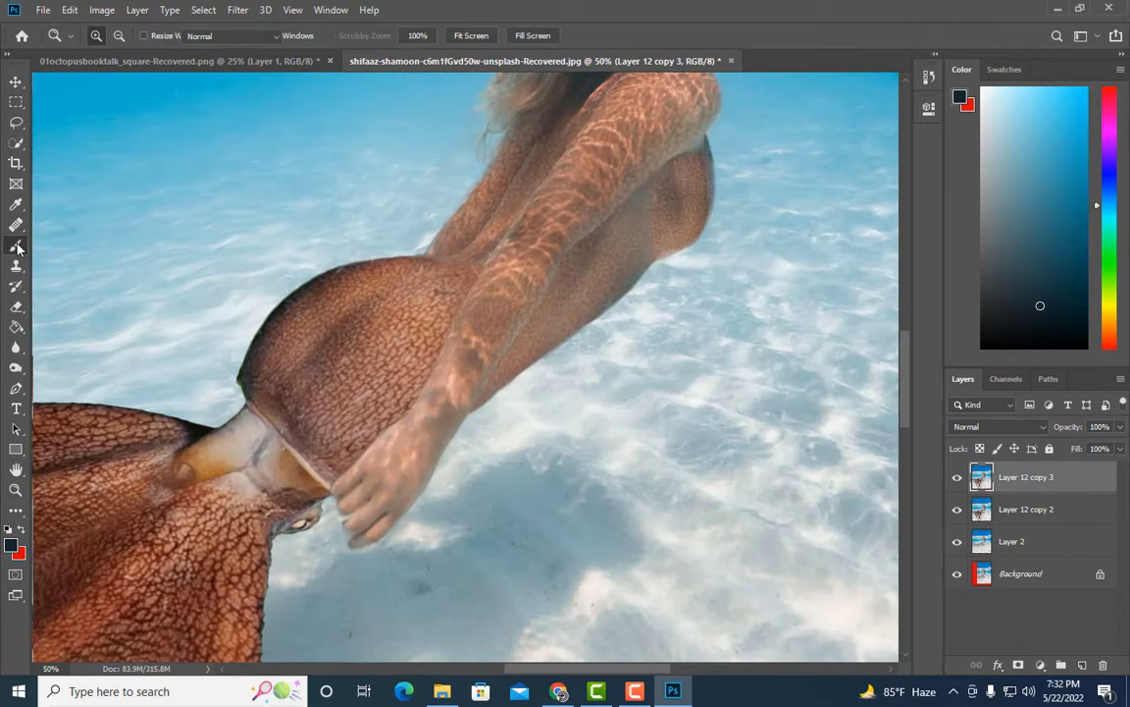
pyautogui.keyDown('alt'); pyautogui.click(409, 469); pyautogui.keyUp('alt')
pyautogui.press('[')
pyautogui.press('[')
pyautogui.press('[')
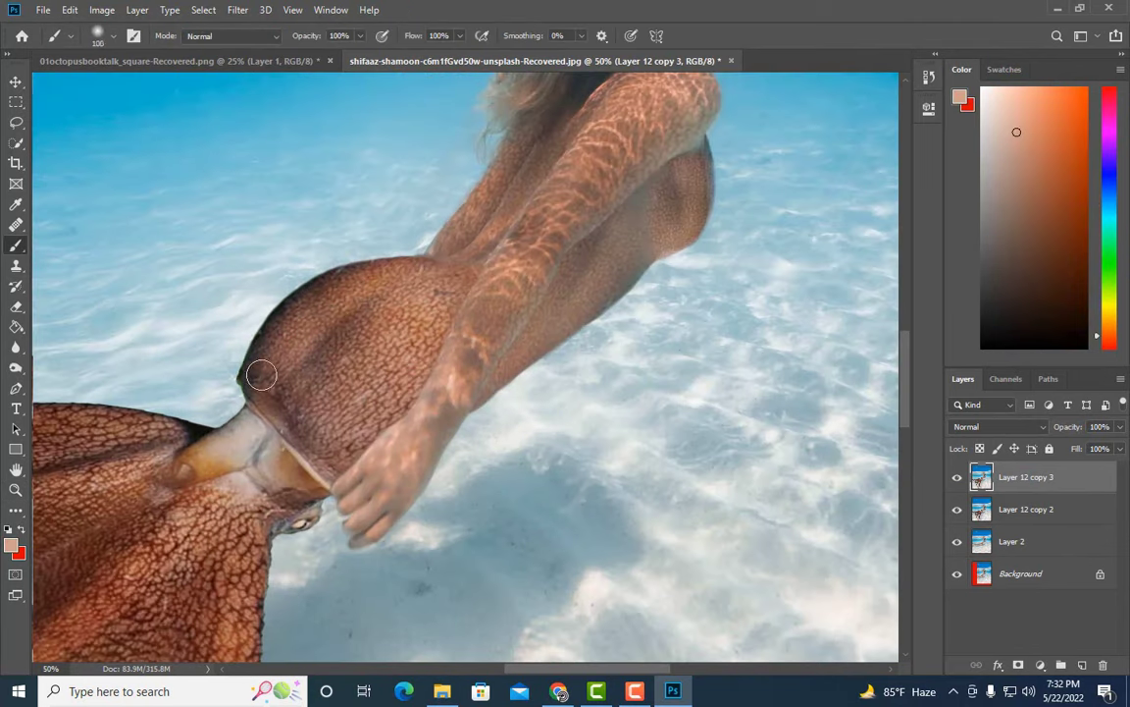
pyautogui.moveTo(249, 375)
pyautogui.mouseDown()
pyautogui.moveTo(458, 269)
pyautogui.moveTo(327, 474)
pyautogui.moveTo(320, 450)
pyautogui.moveTo(343, 343)
pyautogui.moveTo(397, 257)
pyautogui.moveTo(260, 304)
pyautogui.moveTo(279, 289)
pyautogui.mouseUp()
pyautogui.press(']')
pyautogui.press(']')
pyautogui.press(']')
pyautogui.press('[')
pyautogui.press('[')
pyautogui.press('[')
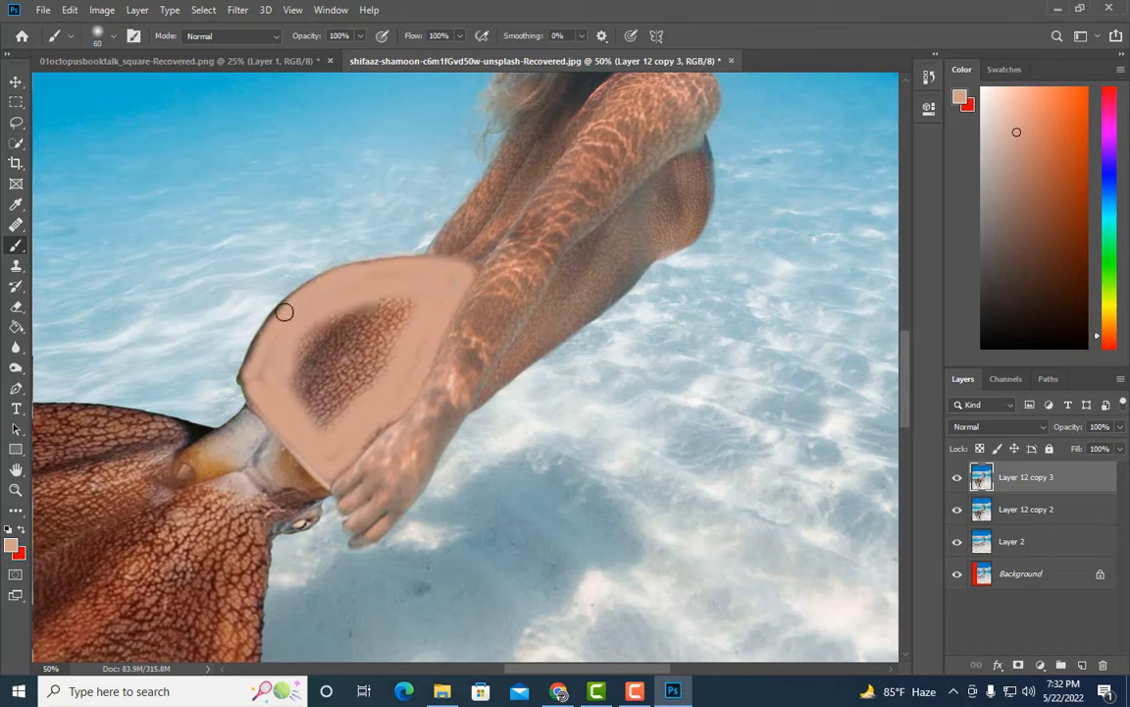
pyautogui.moveTo(265, 370)
pyautogui.mouseDown()
pyautogui.moveTo(326, 456)
pyautogui.moveTo(386, 394)
pyautogui.mouseUp()
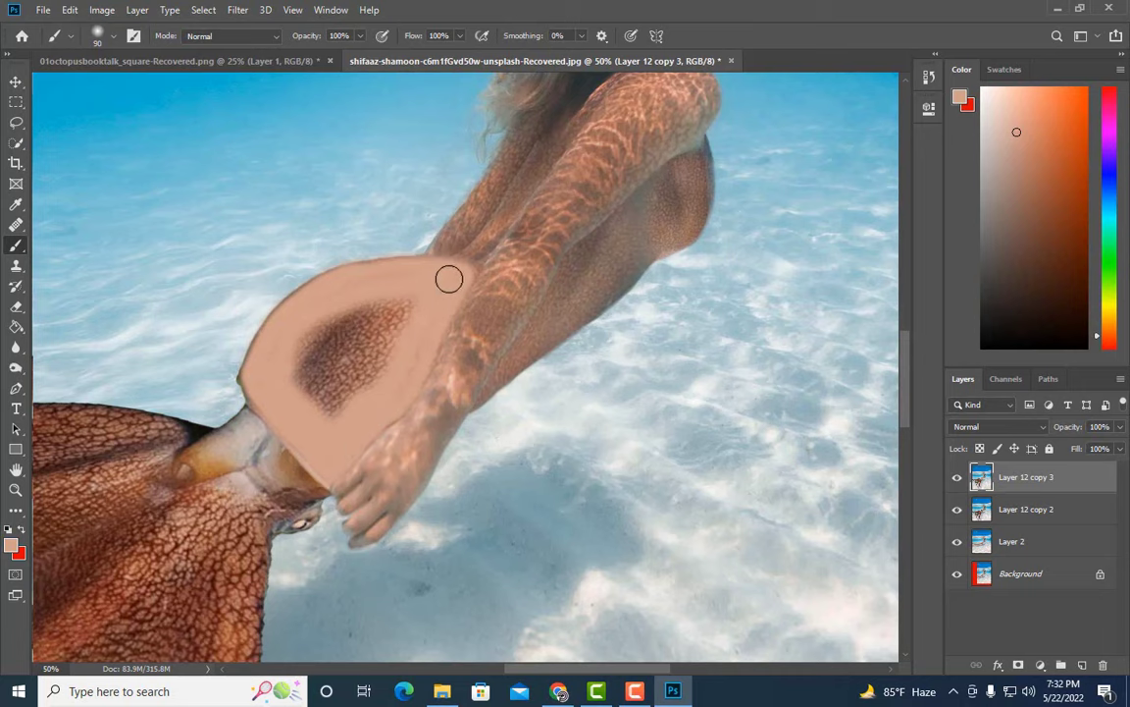
pyautogui.press(']')
pyautogui.press(']')
pyautogui.press(']')
pyautogui.moveTo(424, 298)
pyautogui.mouseDown()
pyautogui.moveTo(390, 326)
pyautogui.moveTo(411, 323)
pyautogui.mouseUp()
pyautogui.hotkey('ctrl', '-')
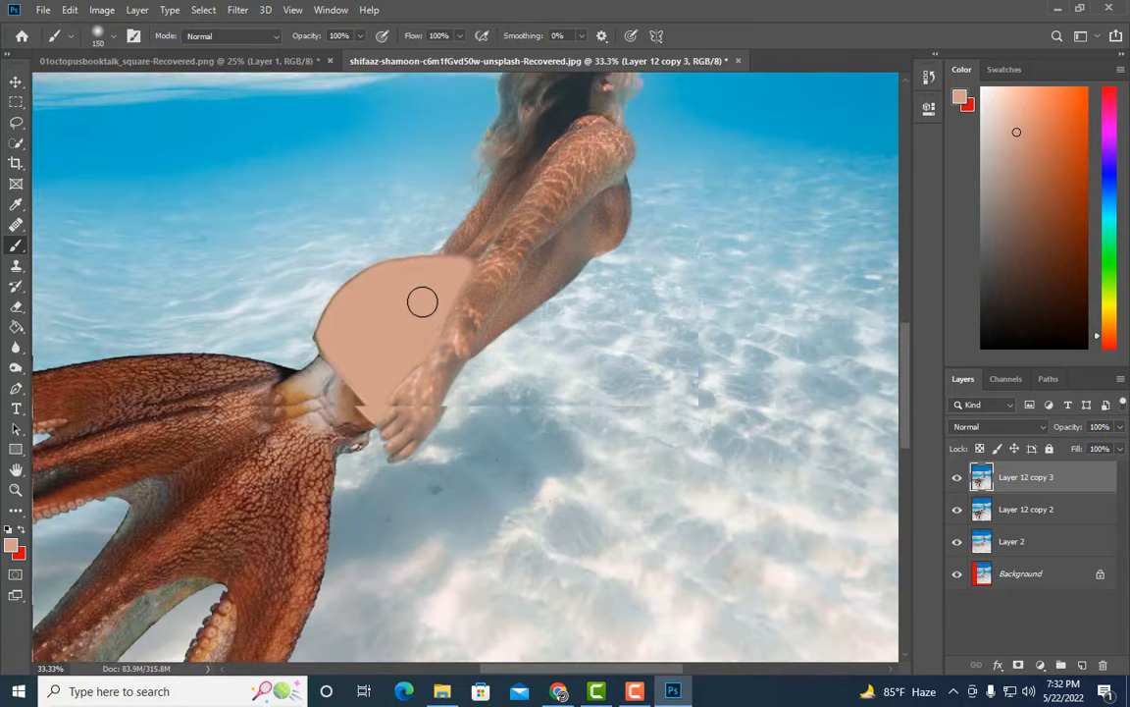
pyautogui.hotkey('ctrl', '-')
pyautogui.scroll(-2, 377, 314)
# - Paint peach skin tone over the octopus body, central tentacle and lower tentacle
pyautogui.press(']')
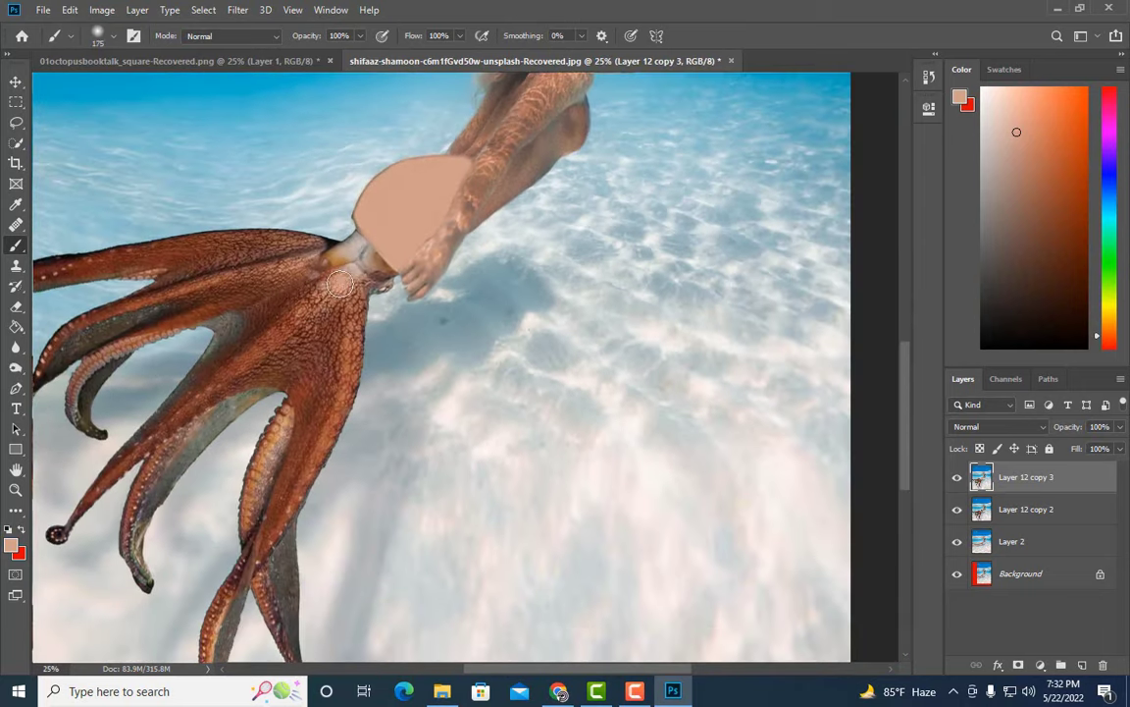
pyautogui.moveTo(339, 284)
pyautogui.mouseDown()
pyautogui.moveTo(245, 314)
pyautogui.moveTo(309, 334)
pyautogui.moveTo(301, 367)
pyautogui.moveTo(313, 411)
pyautogui.moveTo(197, 344)
pyautogui.moveTo(291, 343)
pyautogui.moveTo(217, 368)
pyautogui.moveTo(324, 335)
pyautogui.mouseUp()
pyautogui.press('[')
pyautogui.moveTo(327, 281)
pyautogui.mouseDown()
pyautogui.moveTo(226, 314)
pyautogui.moveTo(157, 373)
pyautogui.moveTo(320, 337)
pyautogui.mouseUp()
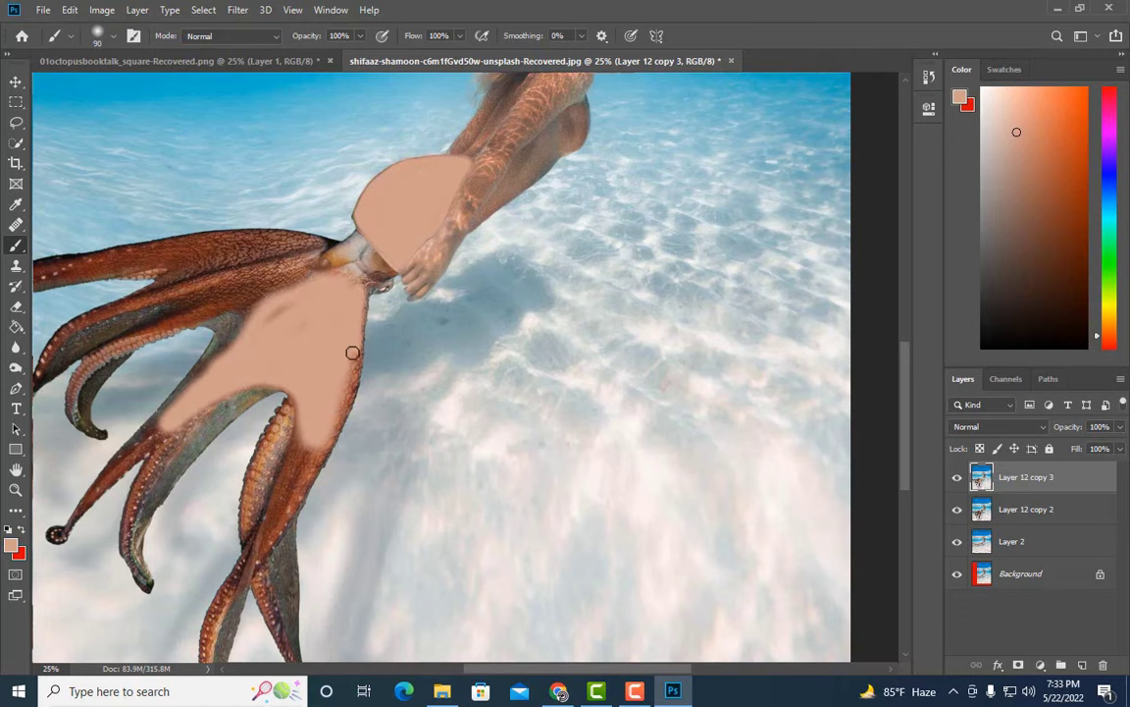
pyautogui.scroll(-2, 324, 392)
pyautogui.scroll(-3, 295, 377)
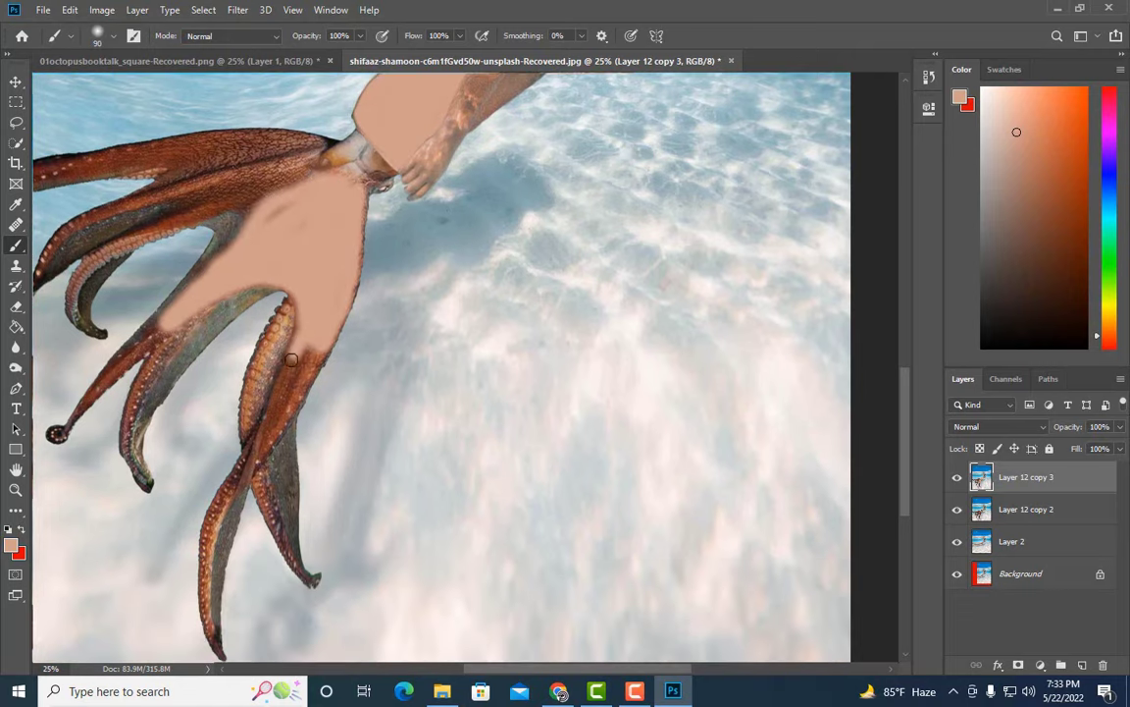
pyautogui.moveTo(292, 360)
pyautogui.mouseDown()
pyautogui.moveTo(247, 391)
pyautogui.moveTo(318, 350)
pyautogui.mouseUp()
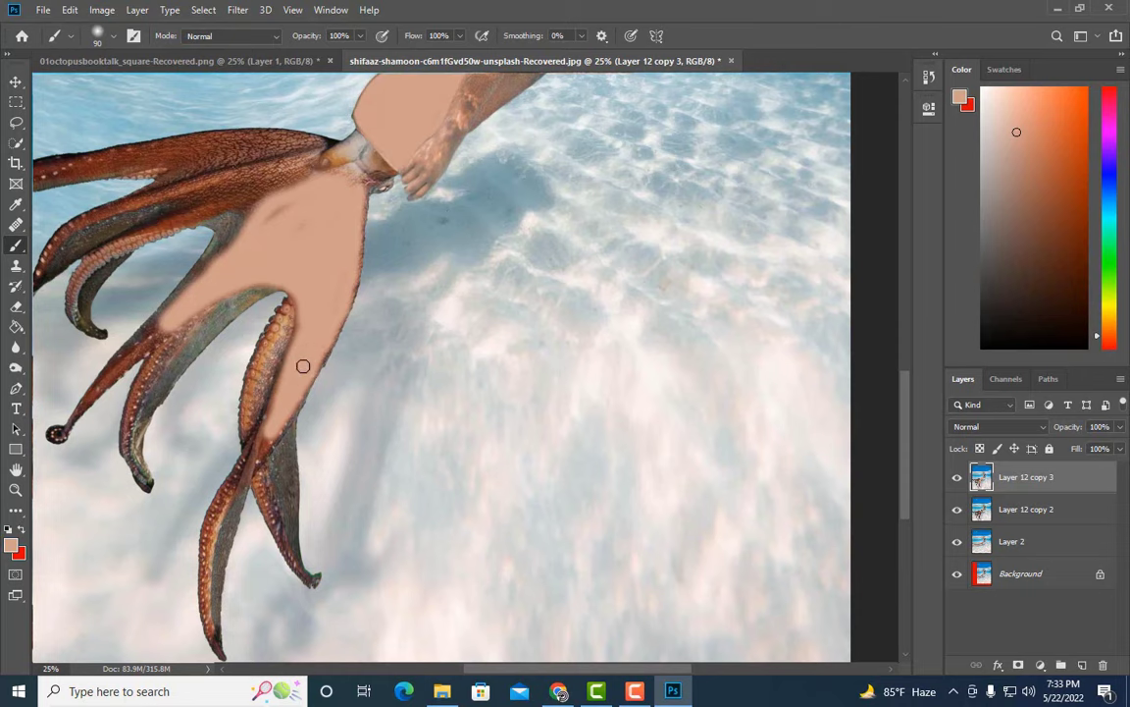
pyautogui.scroll(-2, 295, 373)
pyautogui.press('[')
pyautogui.press('[')
pyautogui.press('[')
pyautogui.press(']')
pyautogui.scroll(-2, 227, 430)
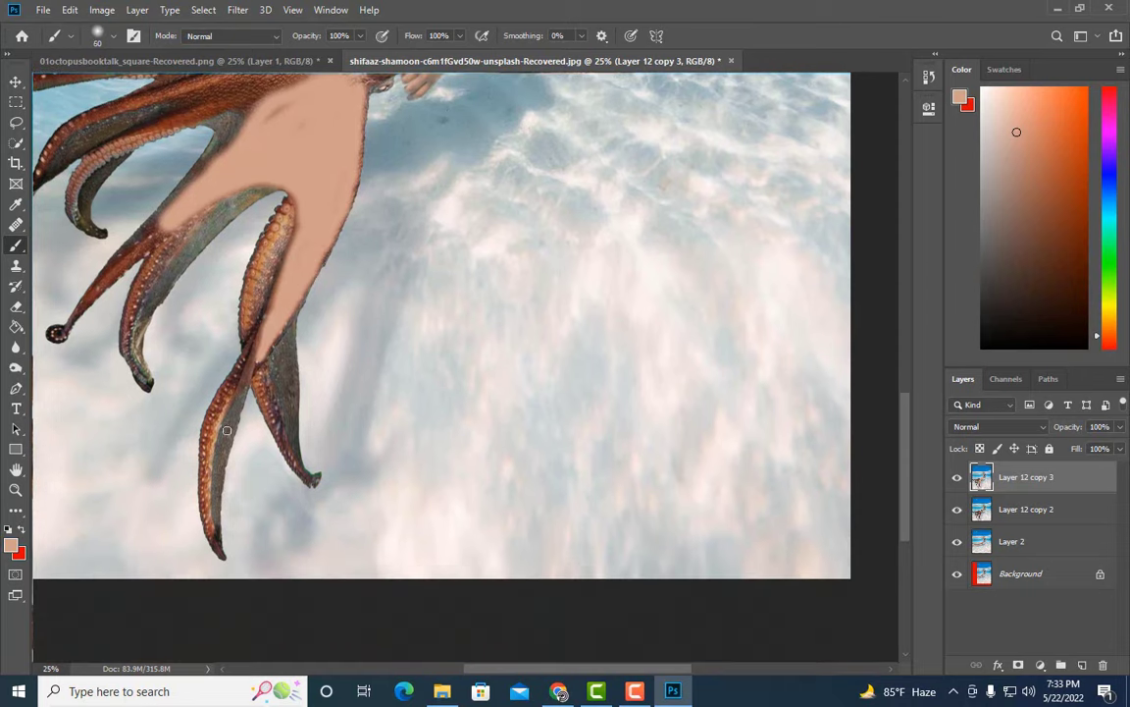
pyautogui.press('[')
pyautogui.moveTo(248, 343); pyautogui.dragTo(224, 395)
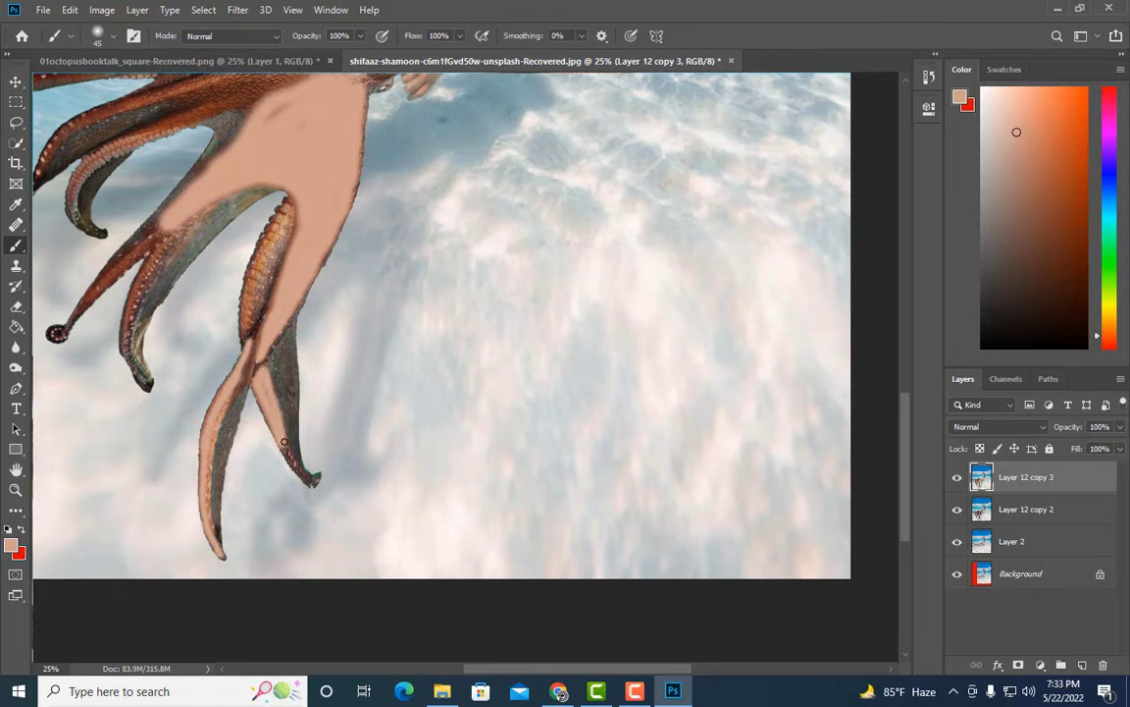
# - Cover the dark left and upper-left tentacles with peach paint at brush size 100
pyautogui.scroll(2, 295, 468)
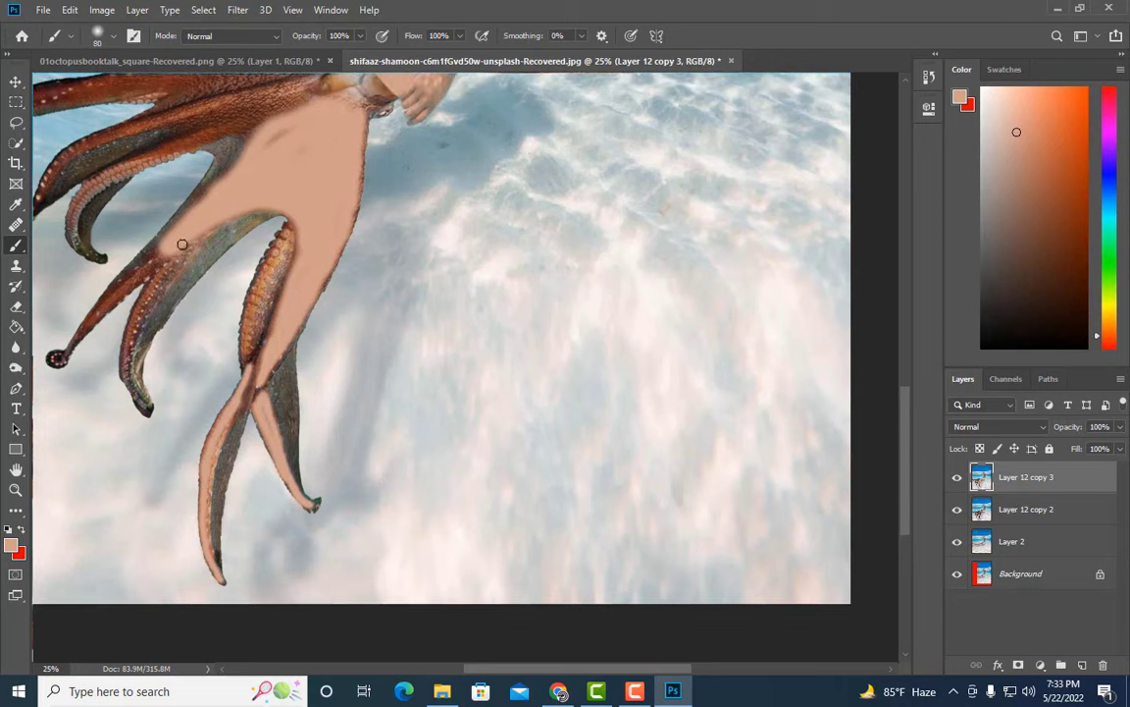
pyautogui.press(']')
pyautogui.press(']')
pyautogui.press(']')
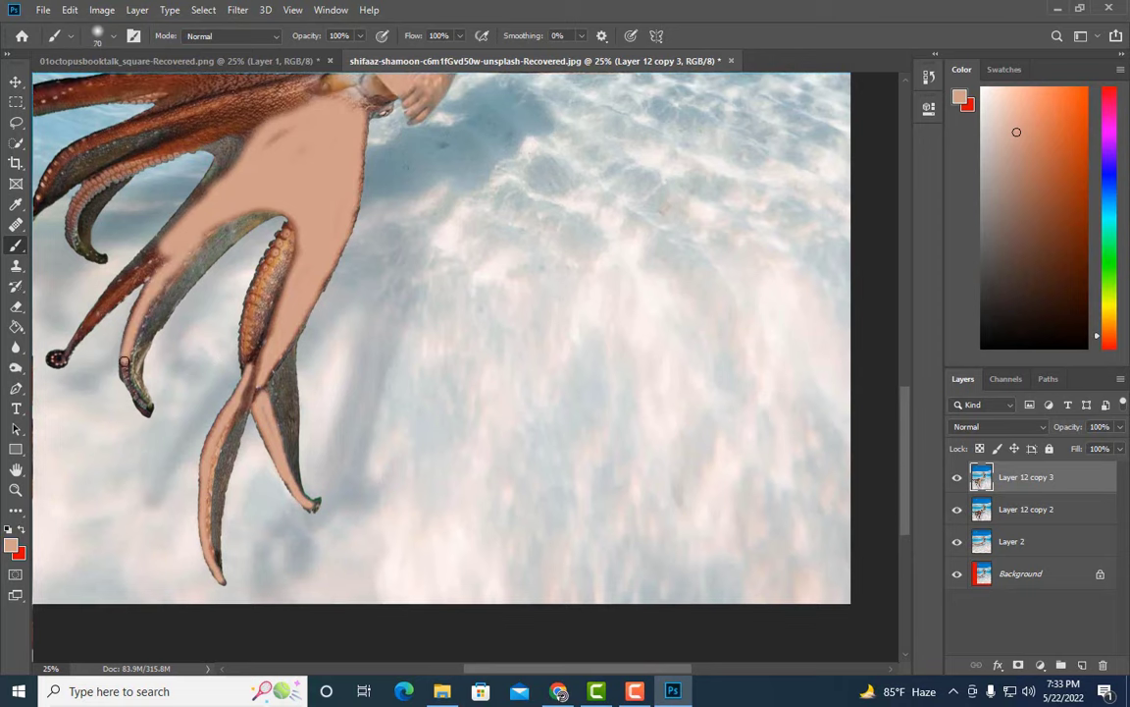
pyautogui.press('[')
pyautogui.moveTo(142, 265); pyautogui.dragTo(118, 289)
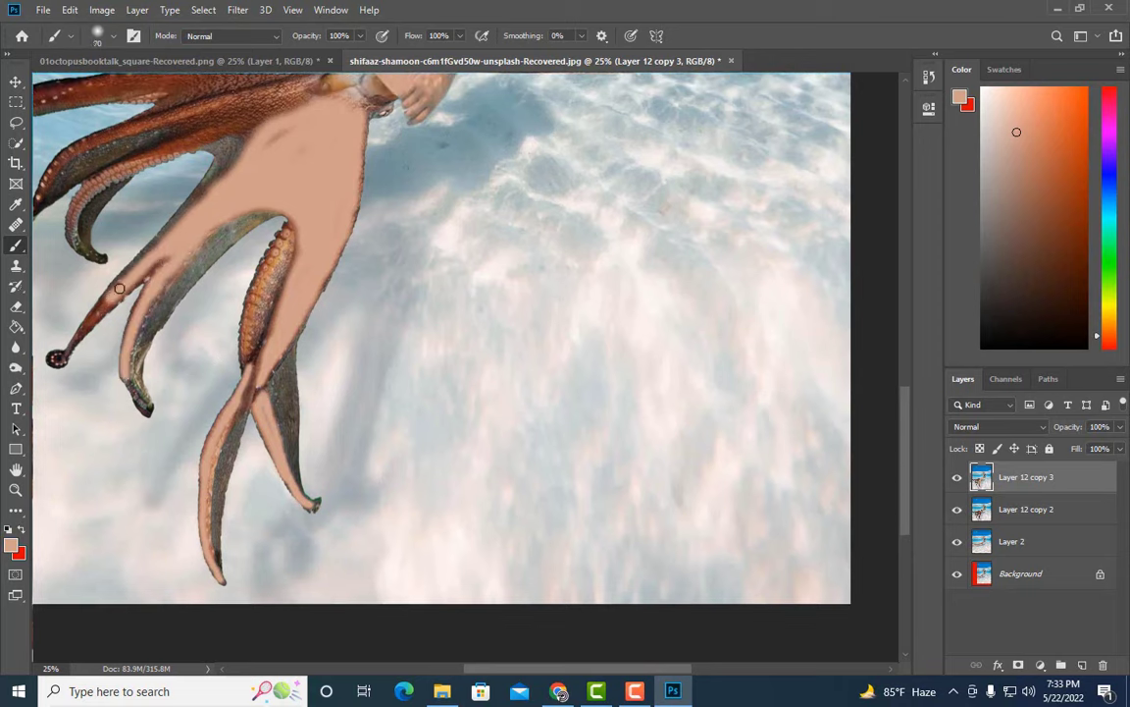
pyautogui.press(']')
pyautogui.press(']')
pyautogui.press(']')
pyautogui.scroll(3, 177, 247)
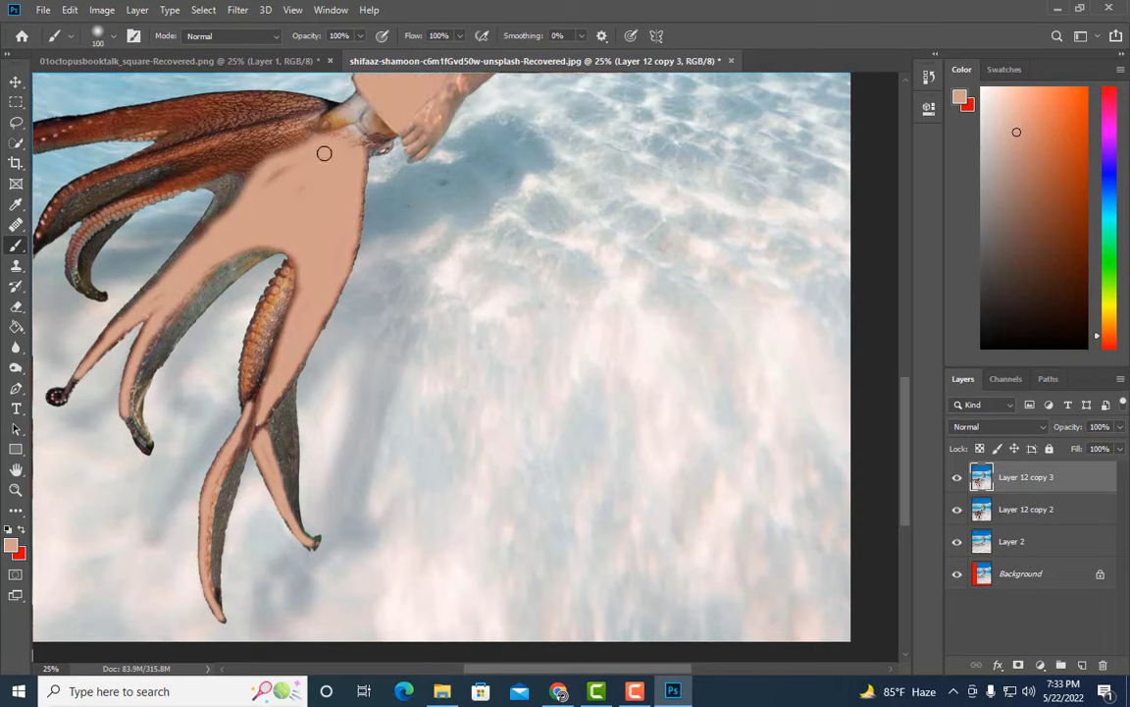
pyautogui.moveTo(246, 208); pyautogui.dragTo(309, 169)
pyautogui.moveTo(99, 259)
pyautogui.mouseDown()
pyautogui.moveTo(122, 218)
pyautogui.moveTo(227, 201)
pyautogui.mouseUp()
pyautogui.press(']')
pyautogui.moveTo(310, 165)
pyautogui.mouseDown()
pyautogui.moveTo(244, 201)
pyautogui.moveTo(196, 169)
pyautogui.moveTo(157, 198)
pyautogui.moveTo(65, 230)
pyautogui.mouseUp()
# - Paint over the dark strips at the upper tentacle bases with an 80-size brush
pyautogui.press('[')
pyautogui.press('[')
pyautogui.press('[')
pyautogui.hscroll(-3, 410, 453)
pyautogui.press('[')
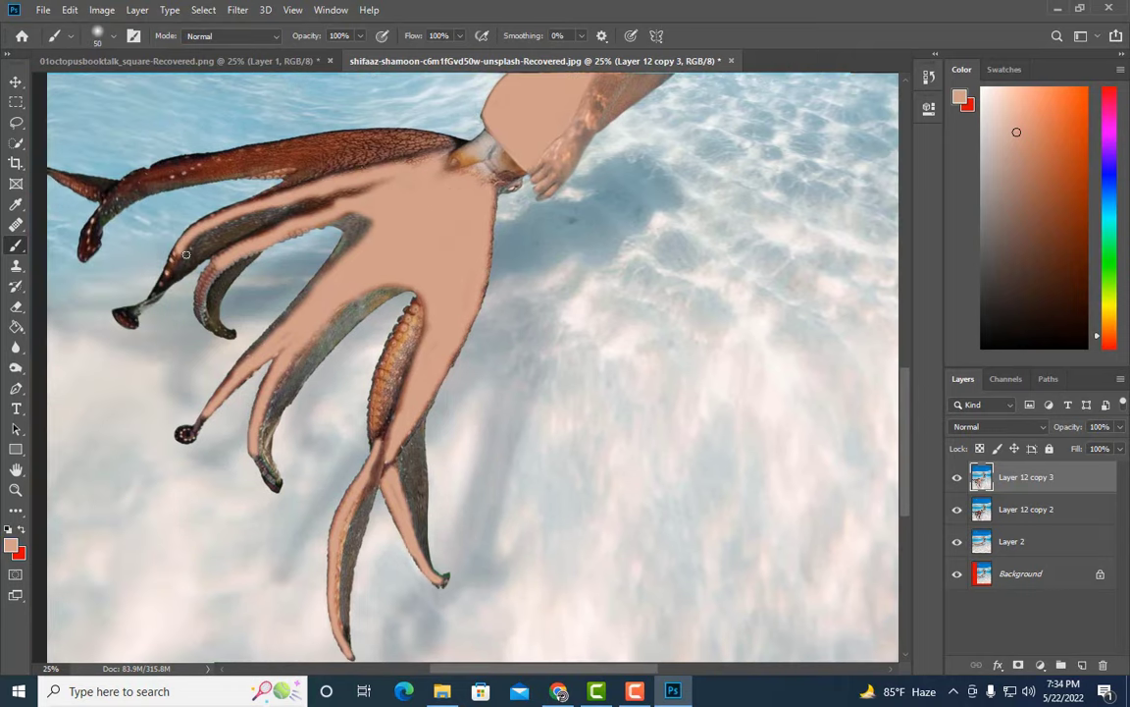
pyautogui.moveTo(318, 194); pyautogui.dragTo(390, 179)
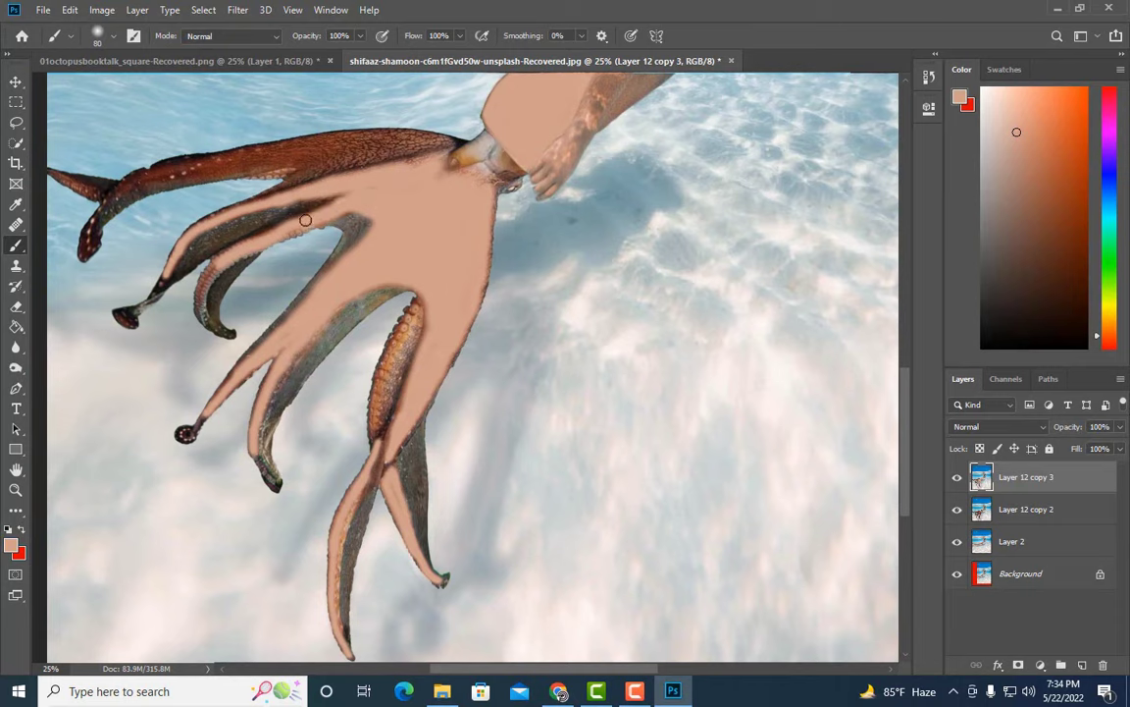
pyautogui.press('[')
pyautogui.press('[')
pyautogui.moveTo(416, 140)
pyautogui.mouseDown()
pyautogui.moveTo(356, 136)
pyautogui.moveTo(240, 177)
pyautogui.moveTo(372, 169)
pyautogui.moveTo(294, 133)
pyautogui.moveTo(172, 149)
pyautogui.moveTo(293, 162)
pyautogui.mouseUp()
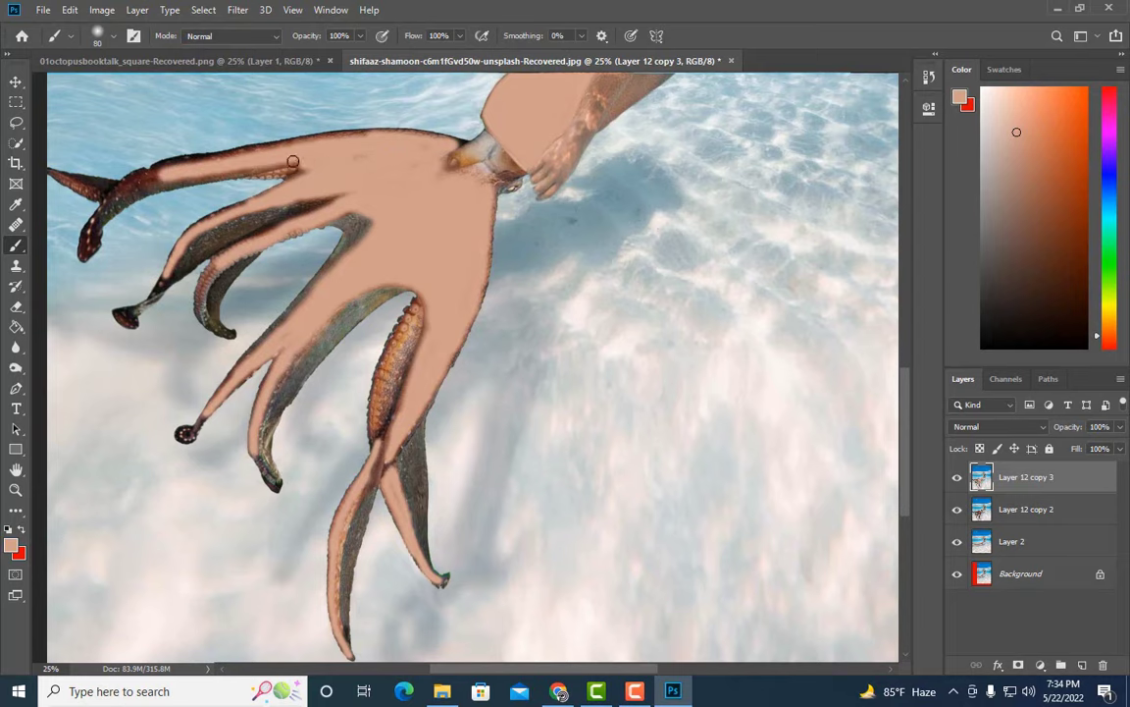
pyautogui.moveTo(376, 140)
pyautogui.mouseDown()
pyautogui.moveTo(235, 140)
pyautogui.moveTo(153, 175)
pyautogui.mouseUp()
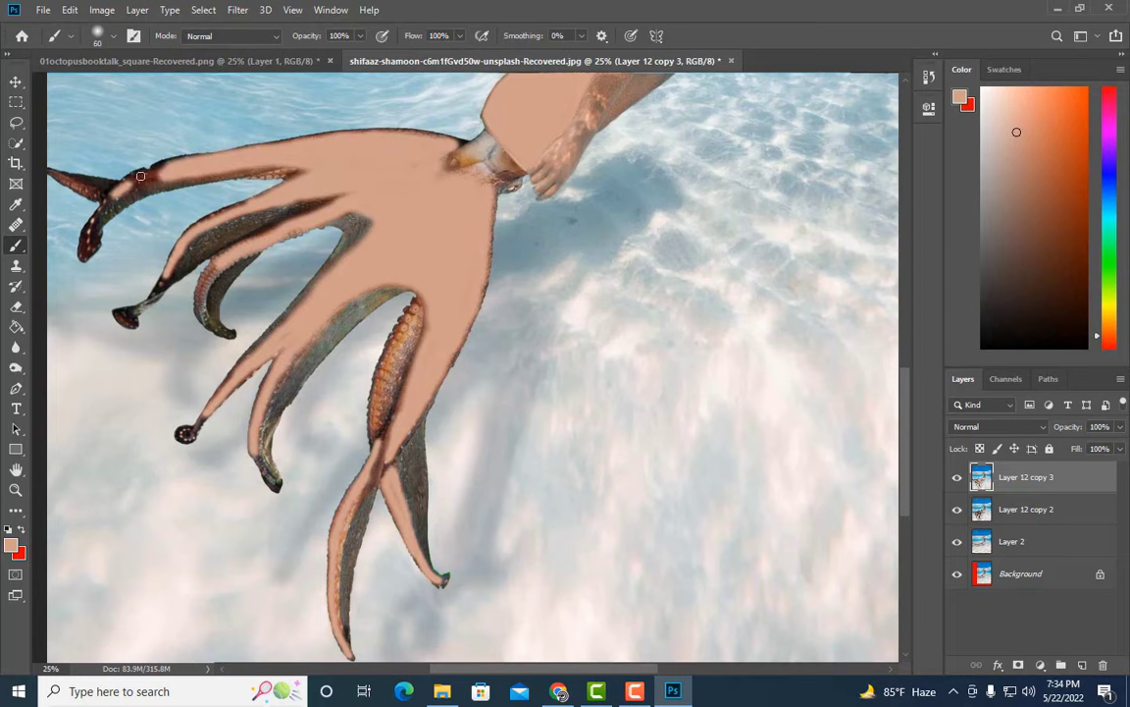
pyautogui.hotkey('ctrl', '-')
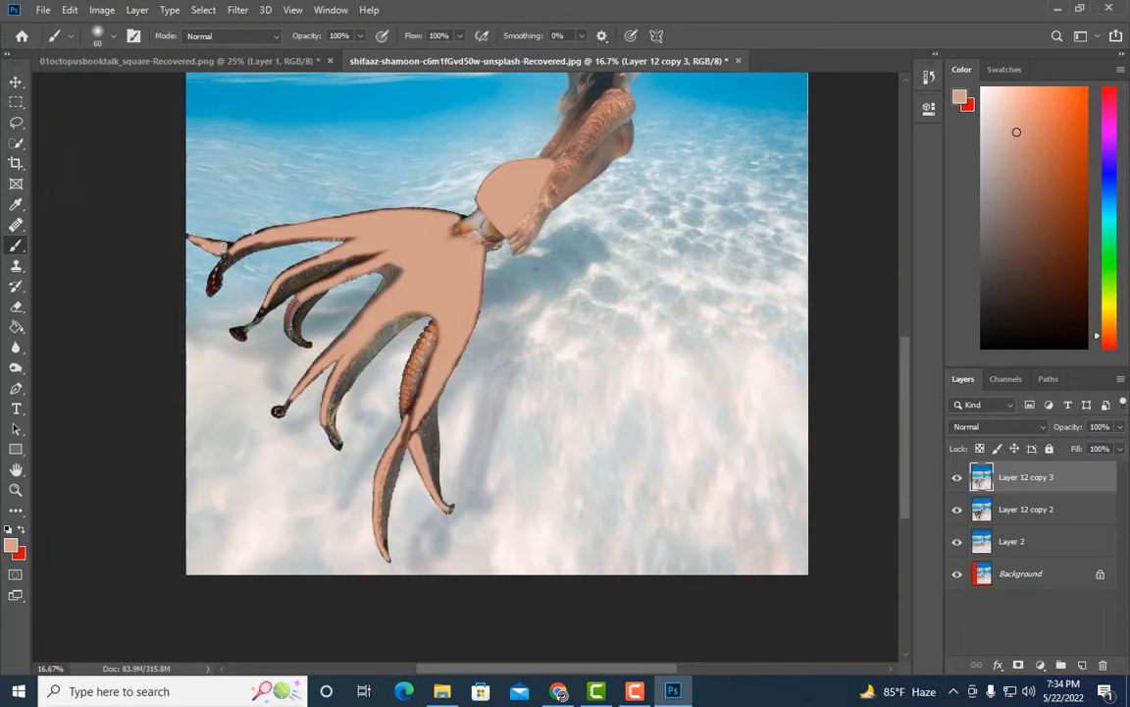
# - Lower Layer 12 copy 3's opacity and toggle its visibility to compare the octopus
pyautogui.click(958, 477)
pyautogui.click(1120, 426)
pyautogui.moveTo(1118, 447); pyautogui.dragTo(1069, 449)
pyautogui.click(958, 476)
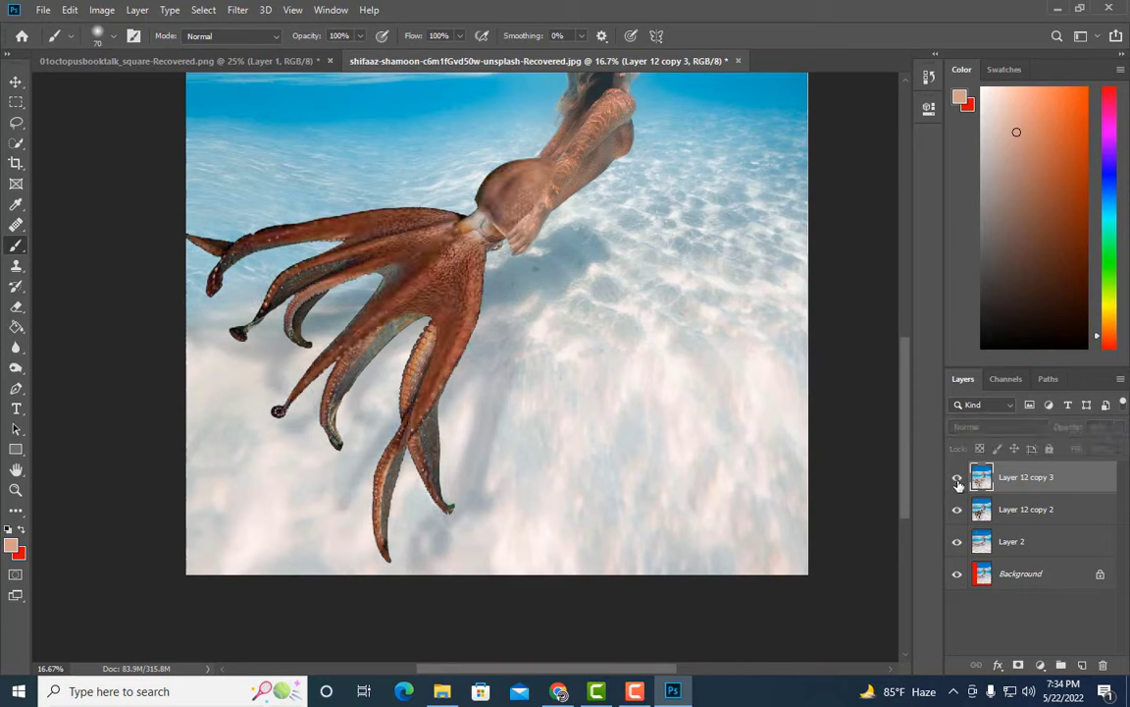
pyautogui.click(958, 477)
pyautogui.click(958, 477)
pyautogui.click(958, 479)
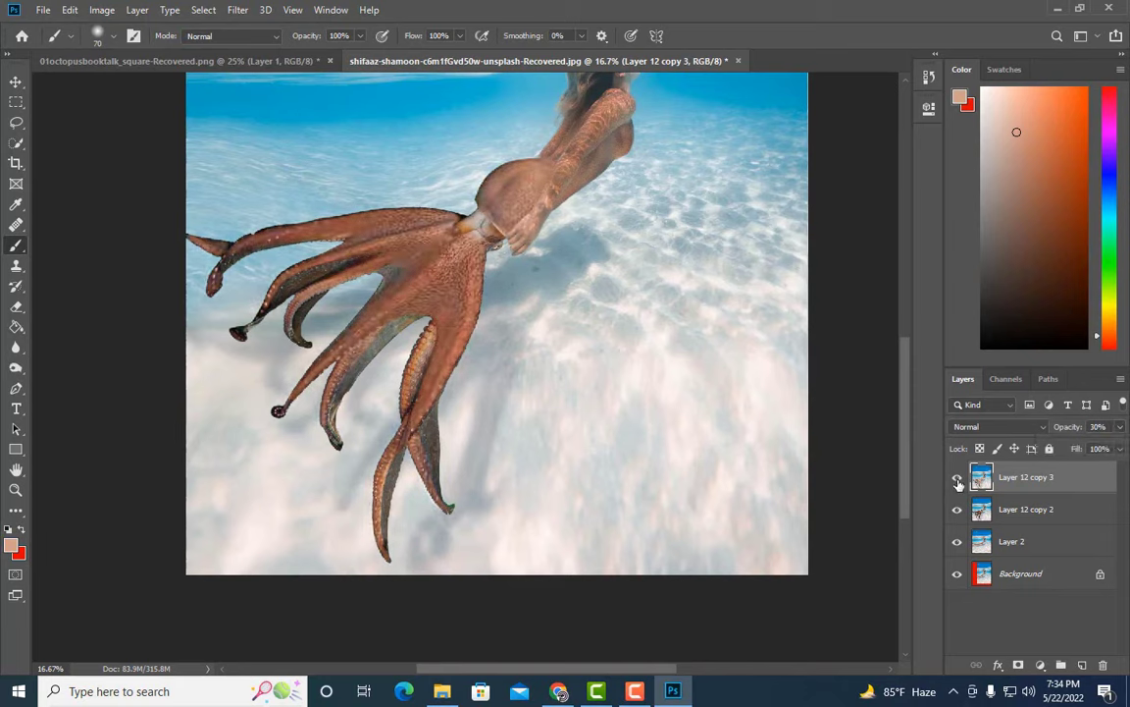
pyautogui.click(958, 479)
# - Compare Layer 12 copy 3 on and off across the whole photo, leaving it visible
pyautogui.hotkey('ctrl', '-')
pyautogui.hotkey('ctrl', '-')
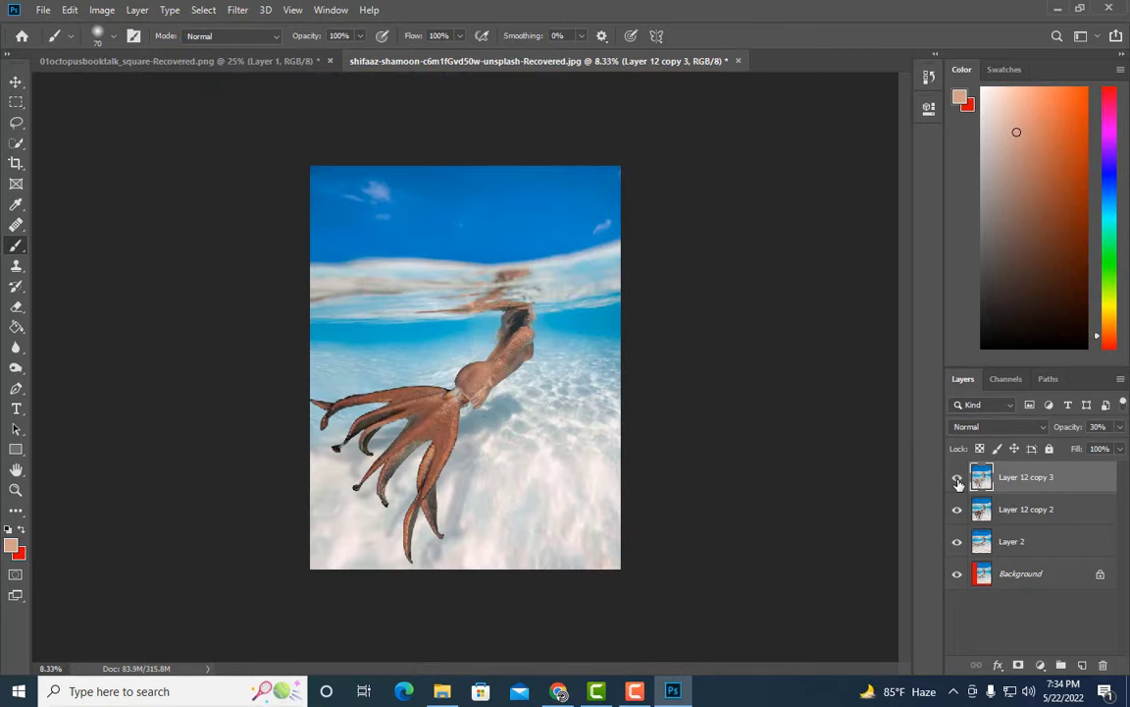
pyautogui.click(957, 479)
pyautogui.click(958, 479)
pyautogui.click(958, 479)
pyautogui.click(958, 477)
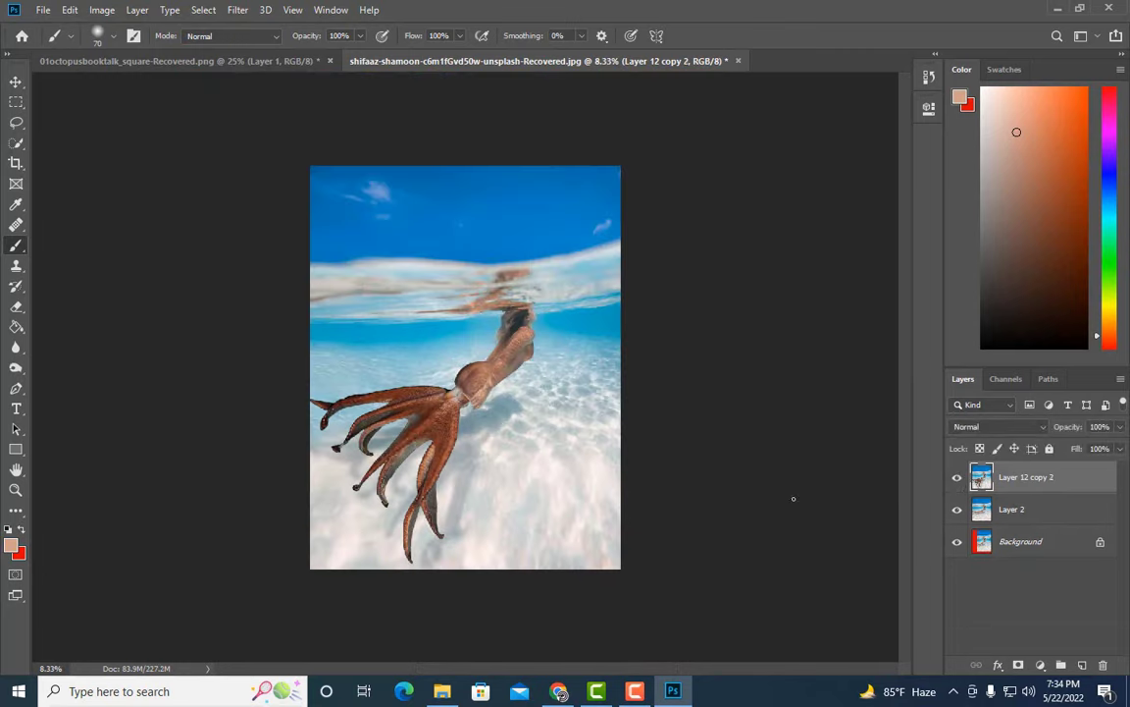
pyautogui.hotkey('ctrl', '+')
pyautogui.scroll(-1, 598, 461)
pyautogui.scroll(-2, 239, 310)
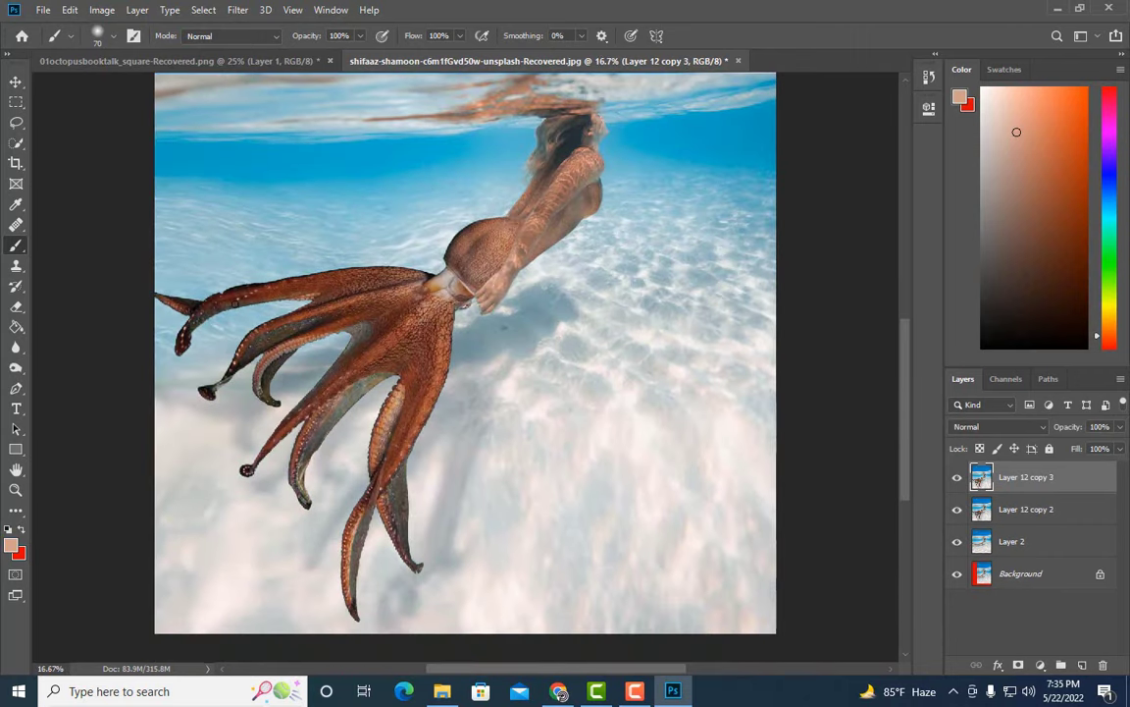
# - Apply Hue/Saturation to the Reds with Hue +2 and Saturation −28
pyautogui.click(102, 10)
pyautogui.moveTo(125, 51)
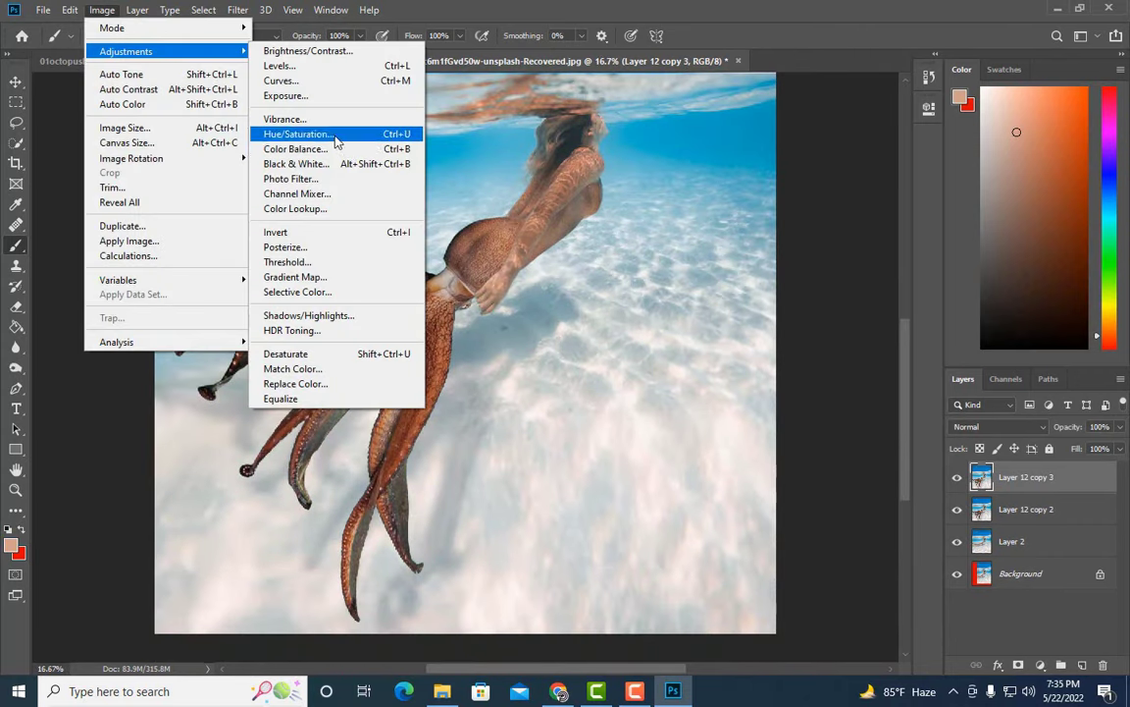
pyautogui.click(334, 134)
pyautogui.click(749, 73)
pyautogui.click(732, 90)
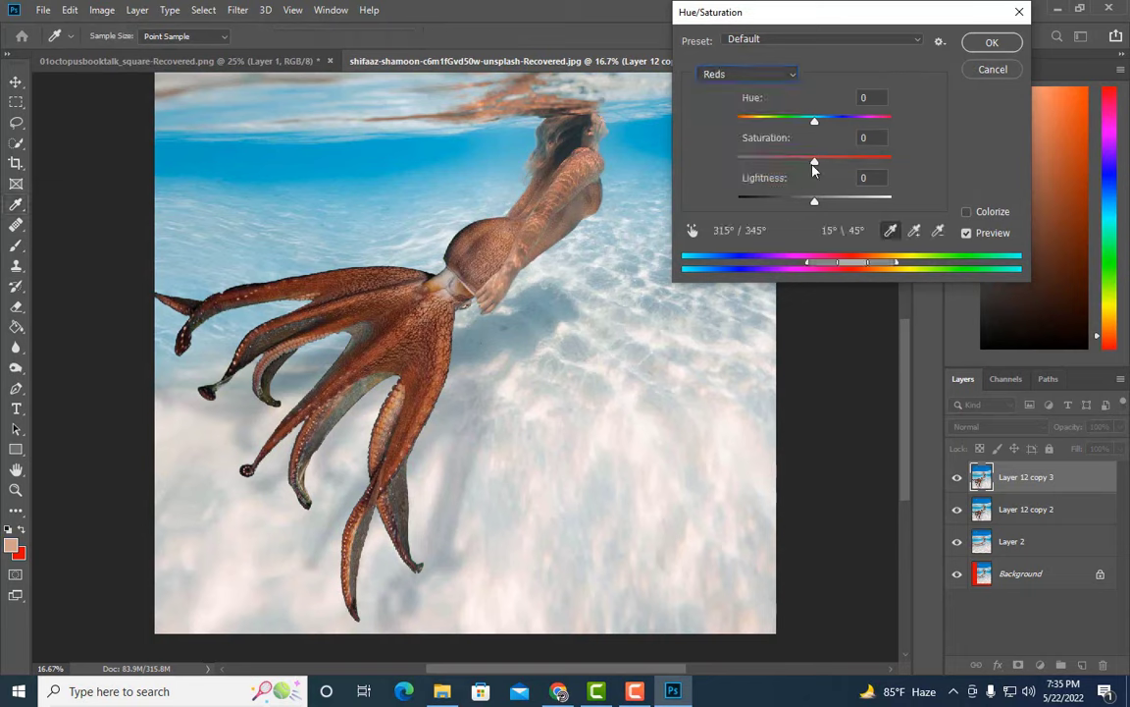
pyautogui.moveTo(815, 121); pyautogui.dragTo(807, 122)
pyautogui.moveTo(795, 166); pyautogui.dragTo(796, 163)
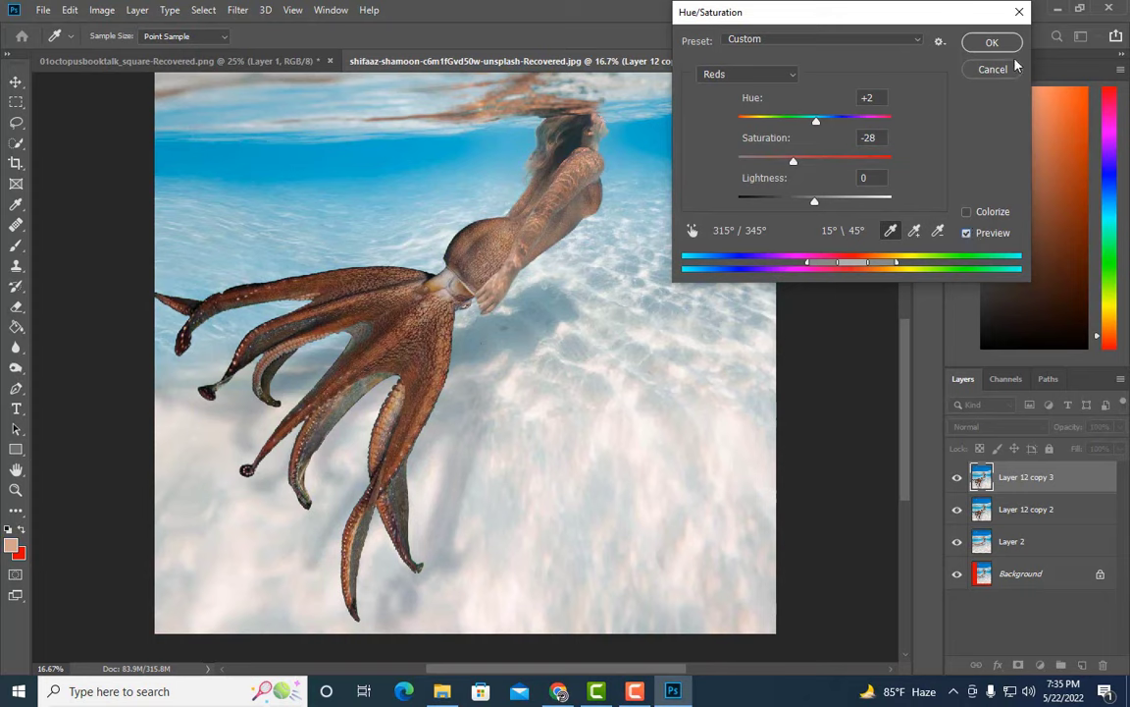
pyautogui.click(992, 42)
# - Add a black layer mask to Layer 12 copy 3 and brush white over the tentacles at size 900–1000
pyautogui.click(1018, 664)
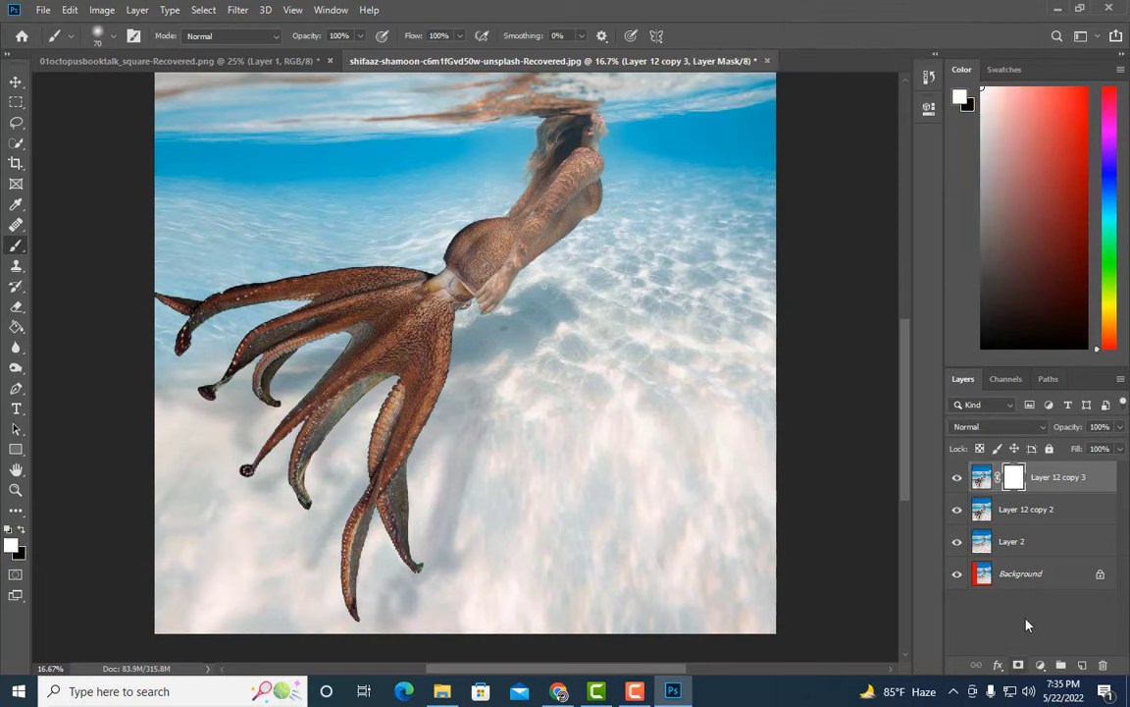
pyautogui.hotkey('ctrl', 'a')
pyautogui.hotkey('ctrl', 'i')
pyautogui.press('e')
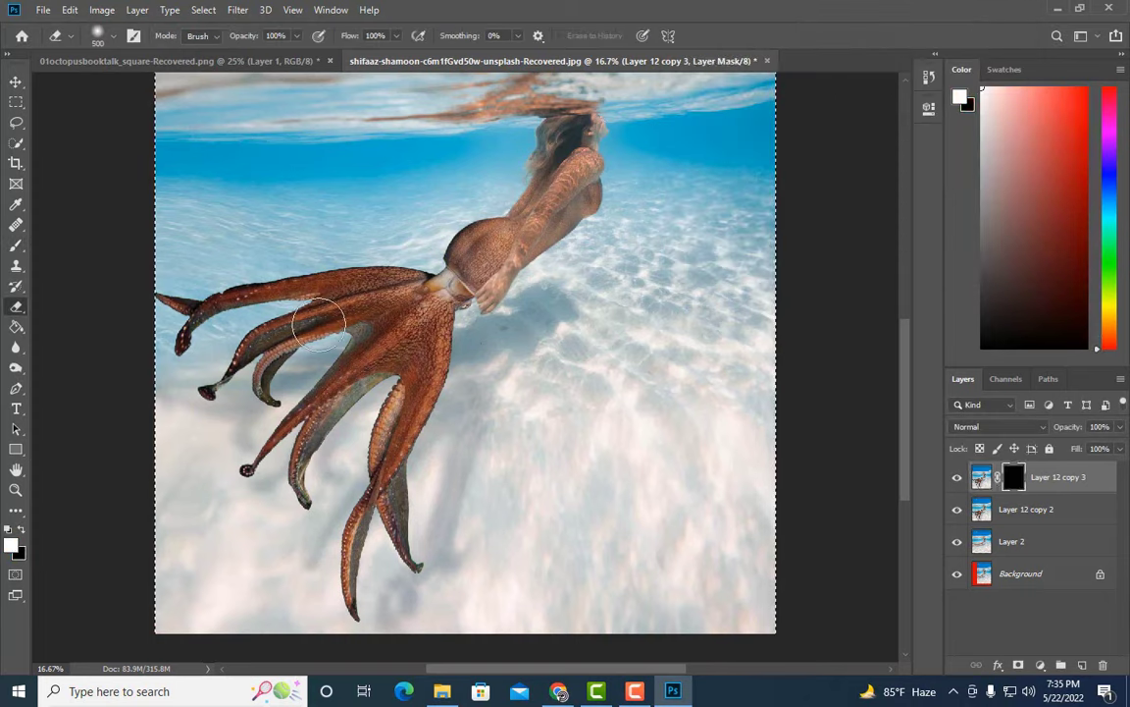
pyautogui.press(']')
pyautogui.press(']')
pyautogui.press(']')
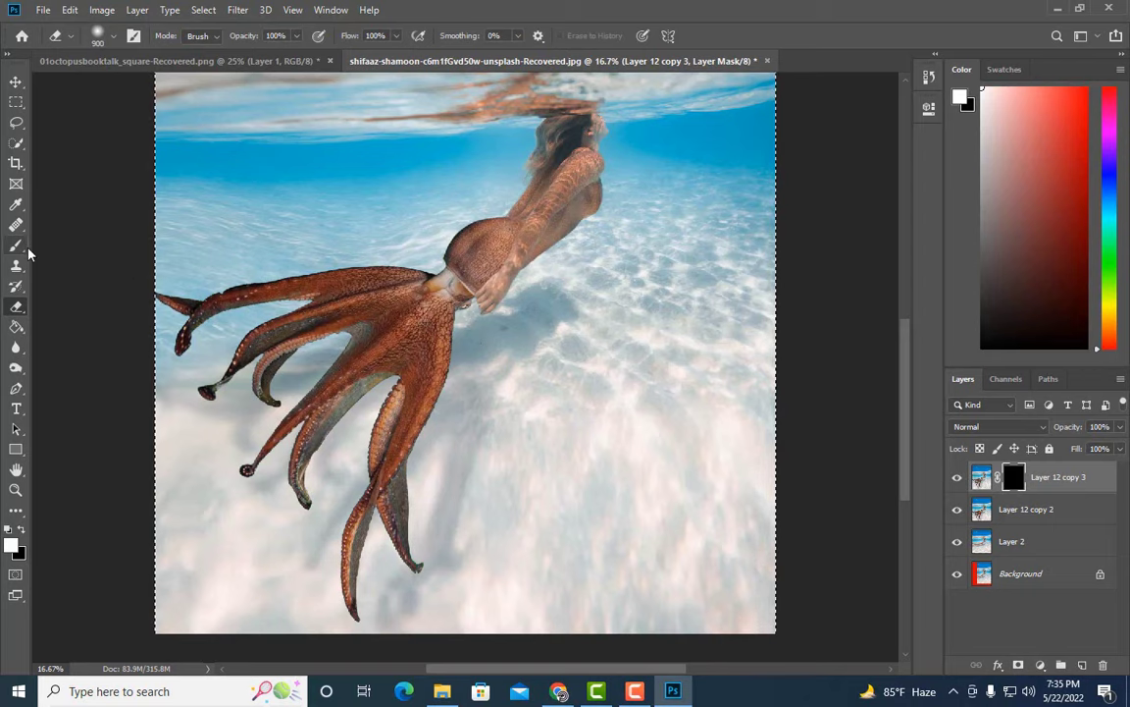
pyautogui.click(16, 245)
pyautogui.moveTo(202, 354)
pyautogui.mouseDown()
pyautogui.moveTo(393, 316)
pyautogui.moveTo(351, 530)
pyautogui.mouseUp()
pyautogui.press(']')
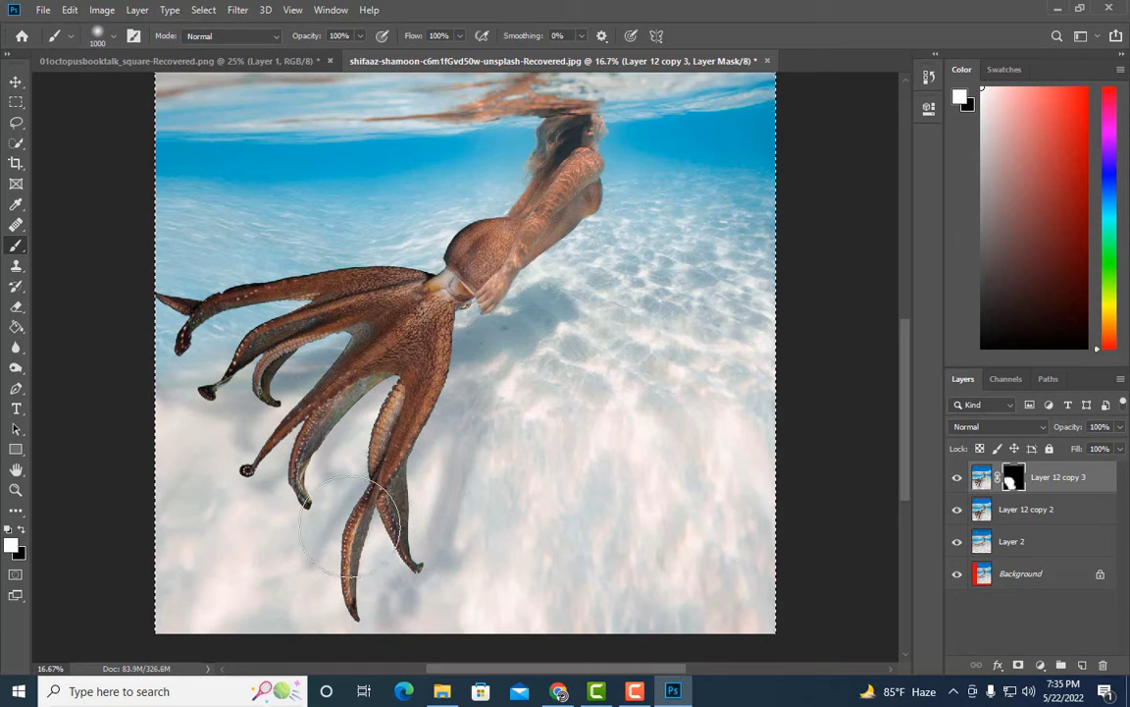